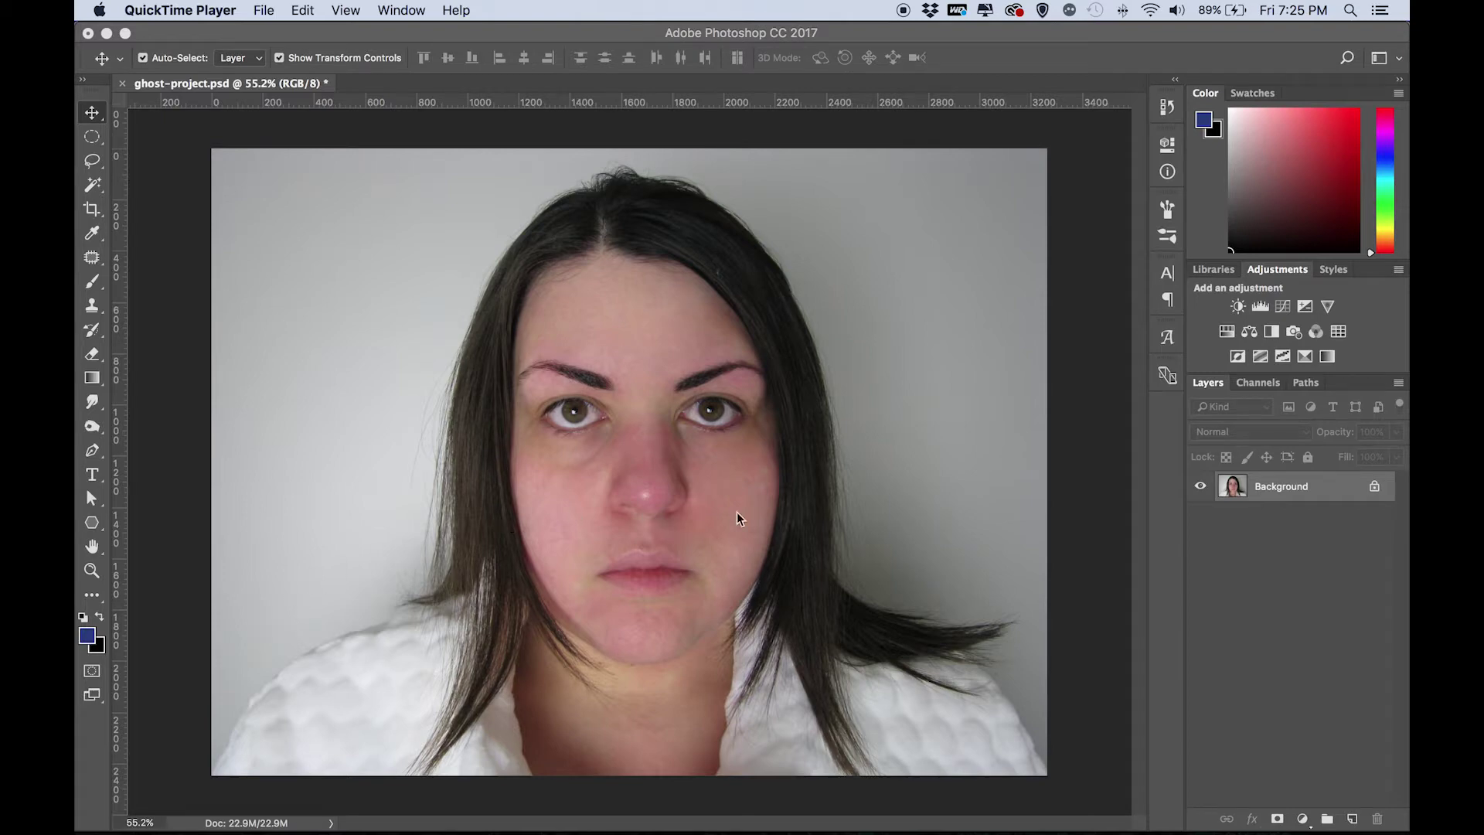
Step: Duplicate the Background layer into Layer 1 and select the Burn tool
click(1325, 494)
key(super+j)
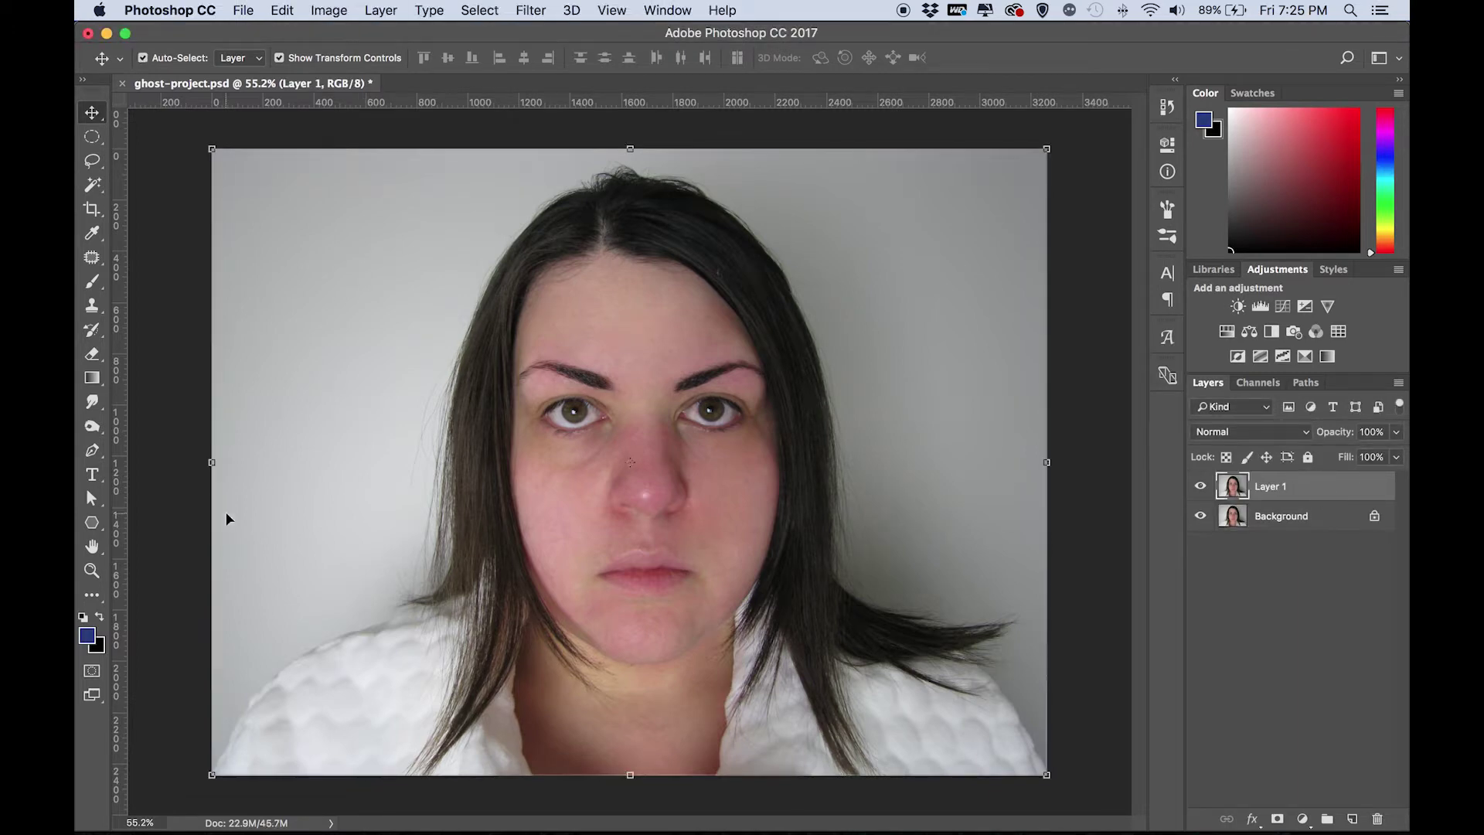
click(90, 431)
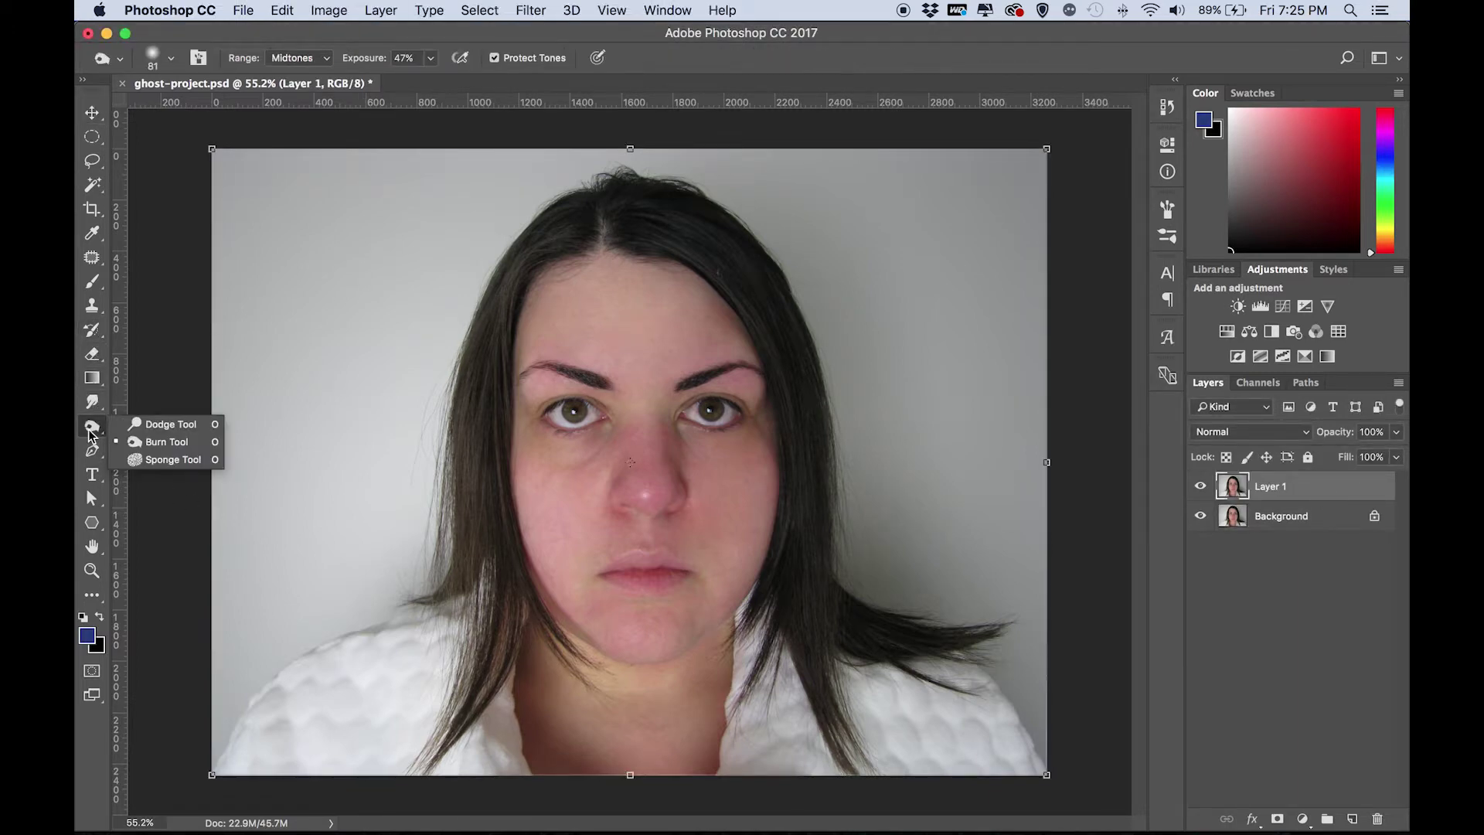
click(144, 444)
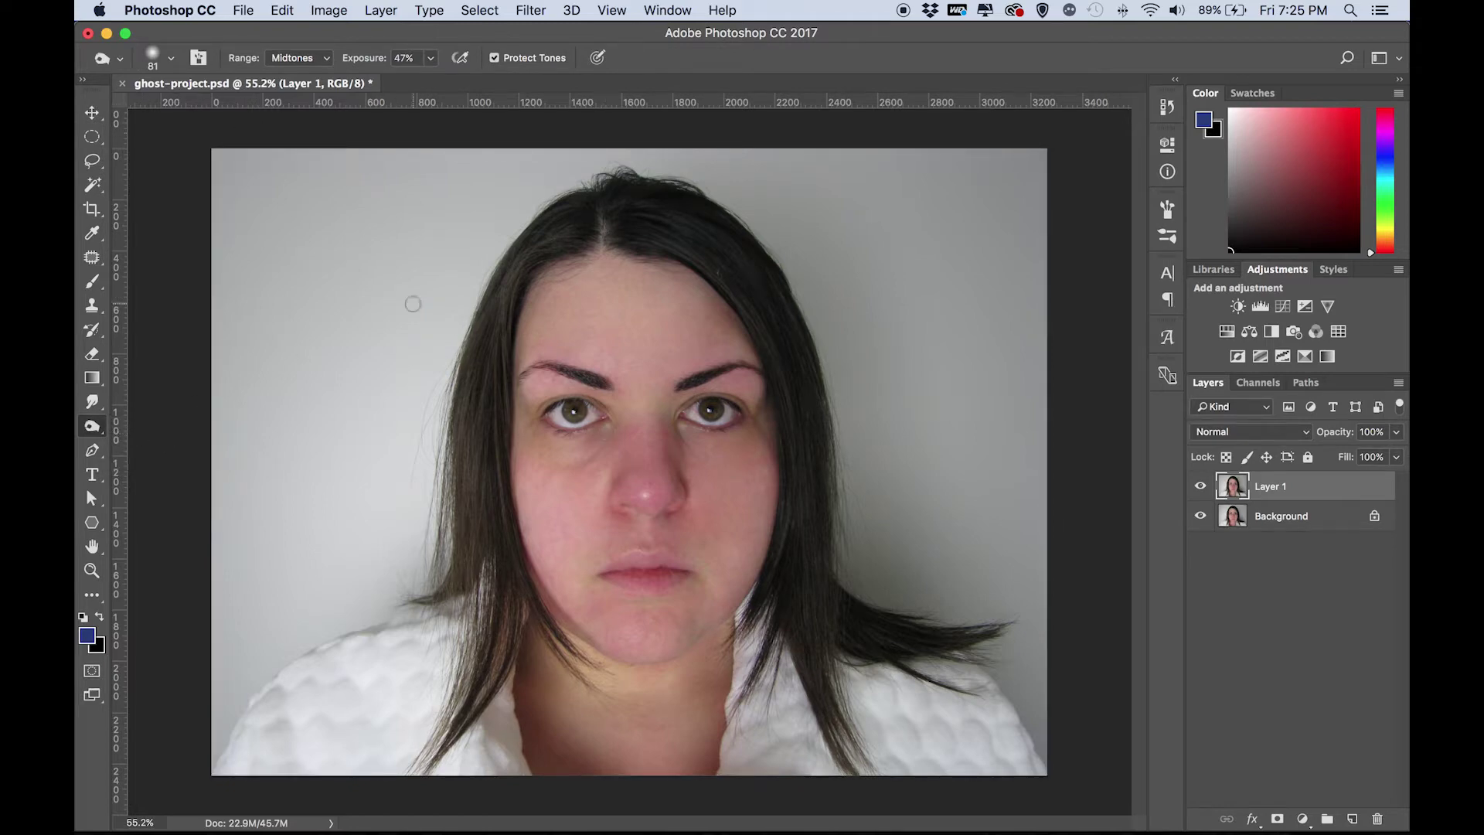
Step: Burn dark shadows over the upper lids and under-eye areas of both eyes
mouse_move(607, 427)
mouse_down()
mouse_move(529, 448)
mouse_move(568, 442)
mouse_move(541, 409)
mouse_move(598, 391)
mouse_move(604, 429)
mouse_up()
mouse_move(534, 394)
mouse_down()
mouse_move(580, 383)
mouse_move(612, 426)
mouse_move(633, 395)
mouse_move(638, 414)
mouse_move(609, 423)
mouse_move(684, 429)
mouse_move(680, 404)
mouse_move(753, 393)
mouse_move(734, 433)
mouse_move(700, 398)
mouse_move(753, 417)
mouse_move(721, 434)
mouse_move(690, 393)
mouse_move(749, 432)
mouse_move(718, 399)
mouse_up()
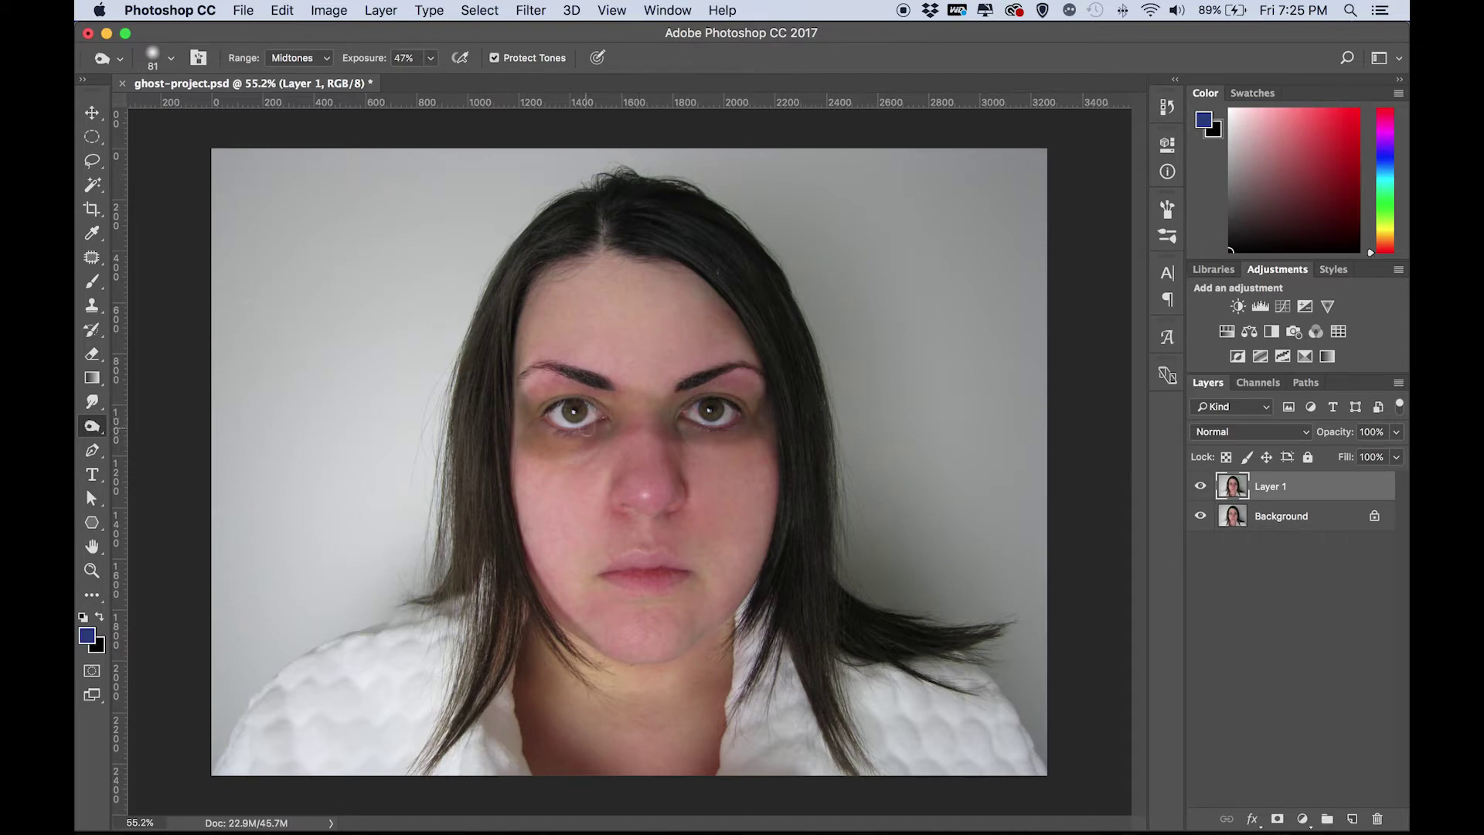
mouse_move(607, 437)
mouse_down()
mouse_move(541, 452)
mouse_move(533, 402)
mouse_move(596, 421)
mouse_move(542, 406)
mouse_move(587, 385)
mouse_move(518, 394)
mouse_move(541, 371)
mouse_move(587, 455)
mouse_move(585, 381)
mouse_up()
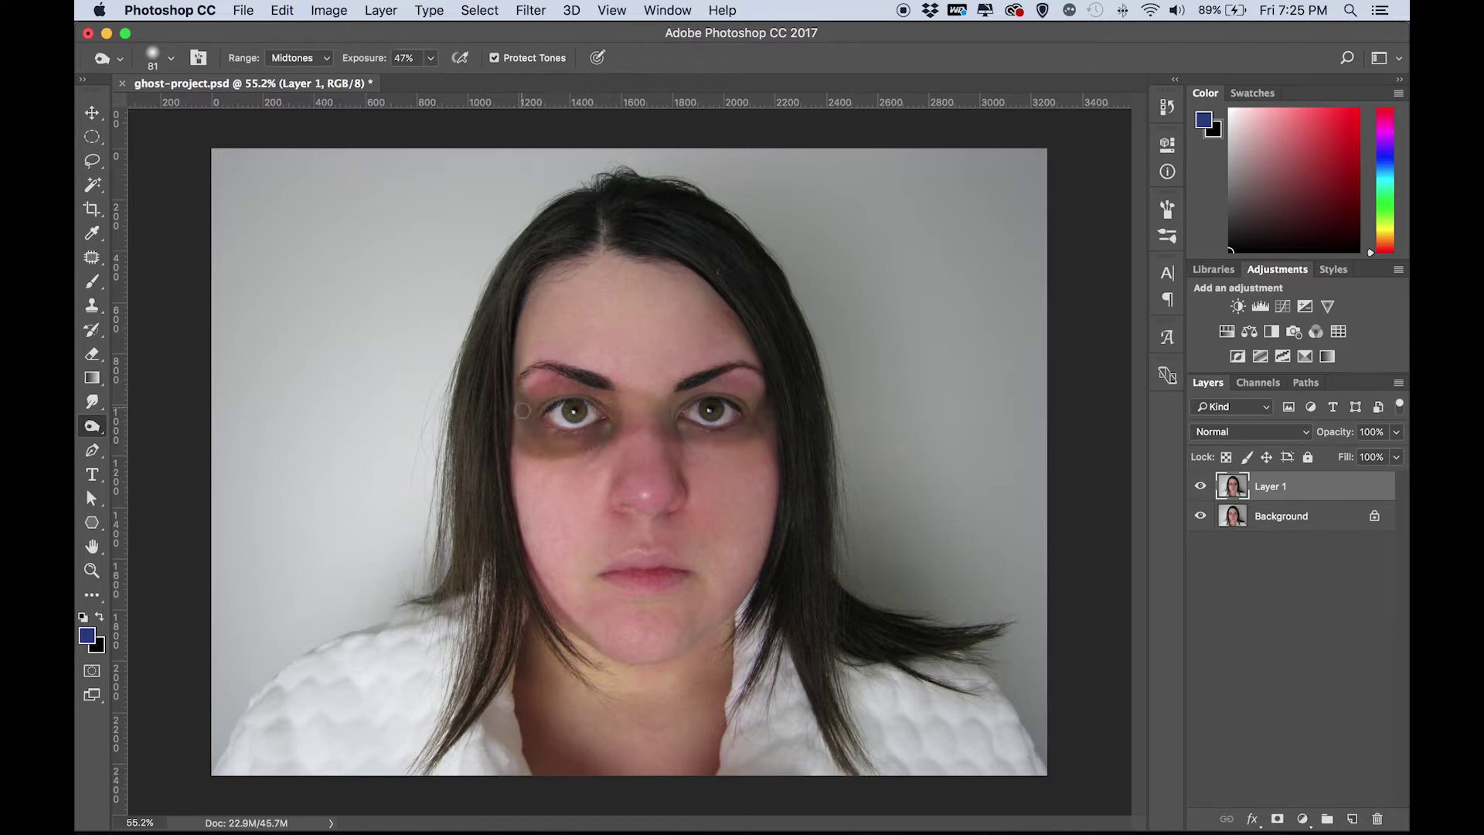
mouse_move(665, 415)
mouse_down()
mouse_move(709, 377)
mouse_move(747, 375)
mouse_move(768, 391)
mouse_move(751, 383)
mouse_move(676, 415)
mouse_move(724, 440)
mouse_move(756, 420)
mouse_move(749, 390)
mouse_move(737, 389)
mouse_move(765, 418)
mouse_move(742, 451)
mouse_move(683, 441)
mouse_move(780, 432)
mouse_move(753, 448)
mouse_move(688, 426)
mouse_move(684, 441)
mouse_move(780, 440)
mouse_move(736, 454)
mouse_move(674, 428)
mouse_move(622, 430)
mouse_move(507, 456)
mouse_move(589, 450)
mouse_up()
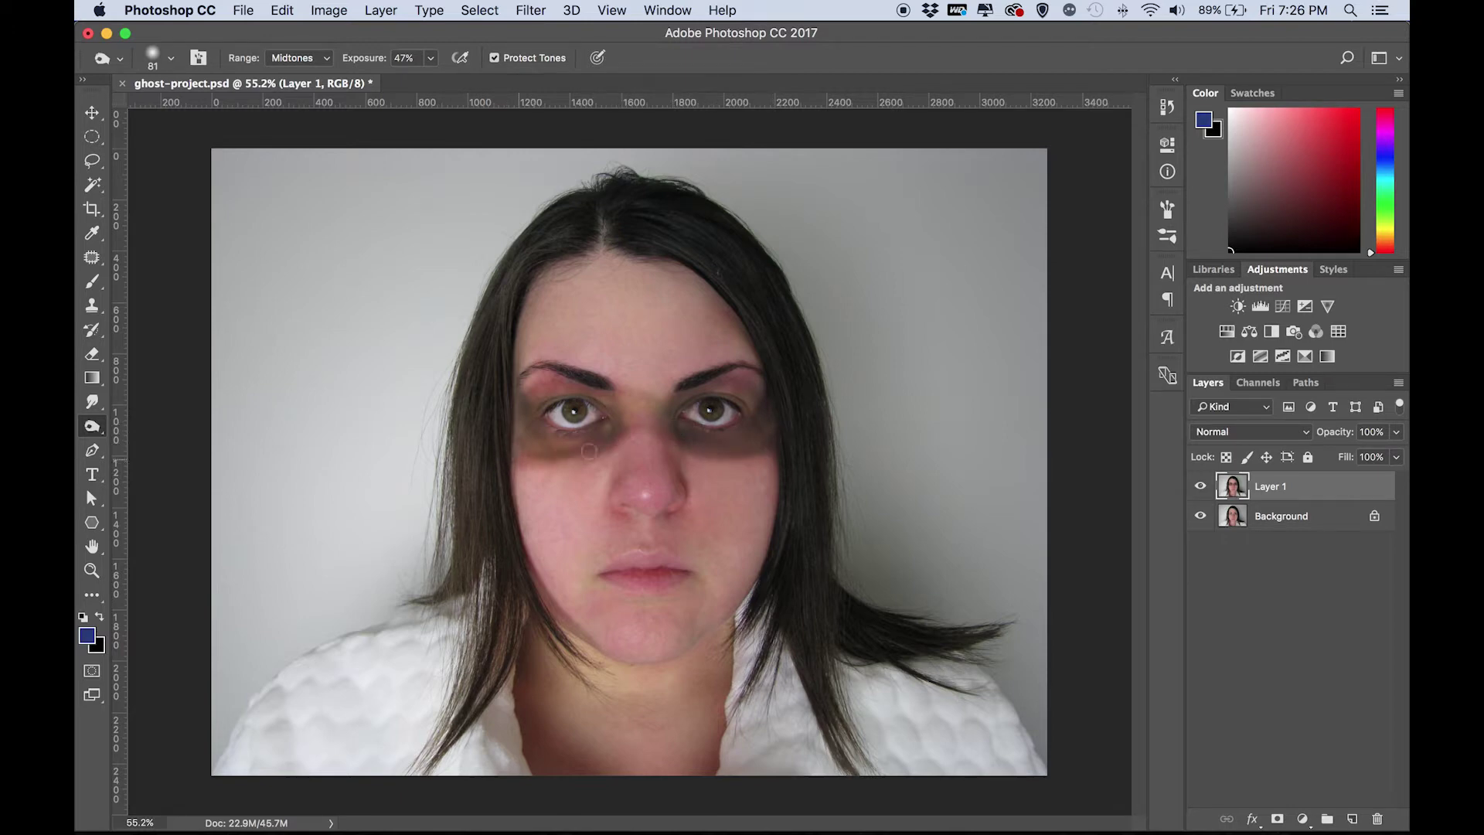
mouse_move(503, 428)
mouse_down()
mouse_move(535, 382)
mouse_move(553, 391)
mouse_up()
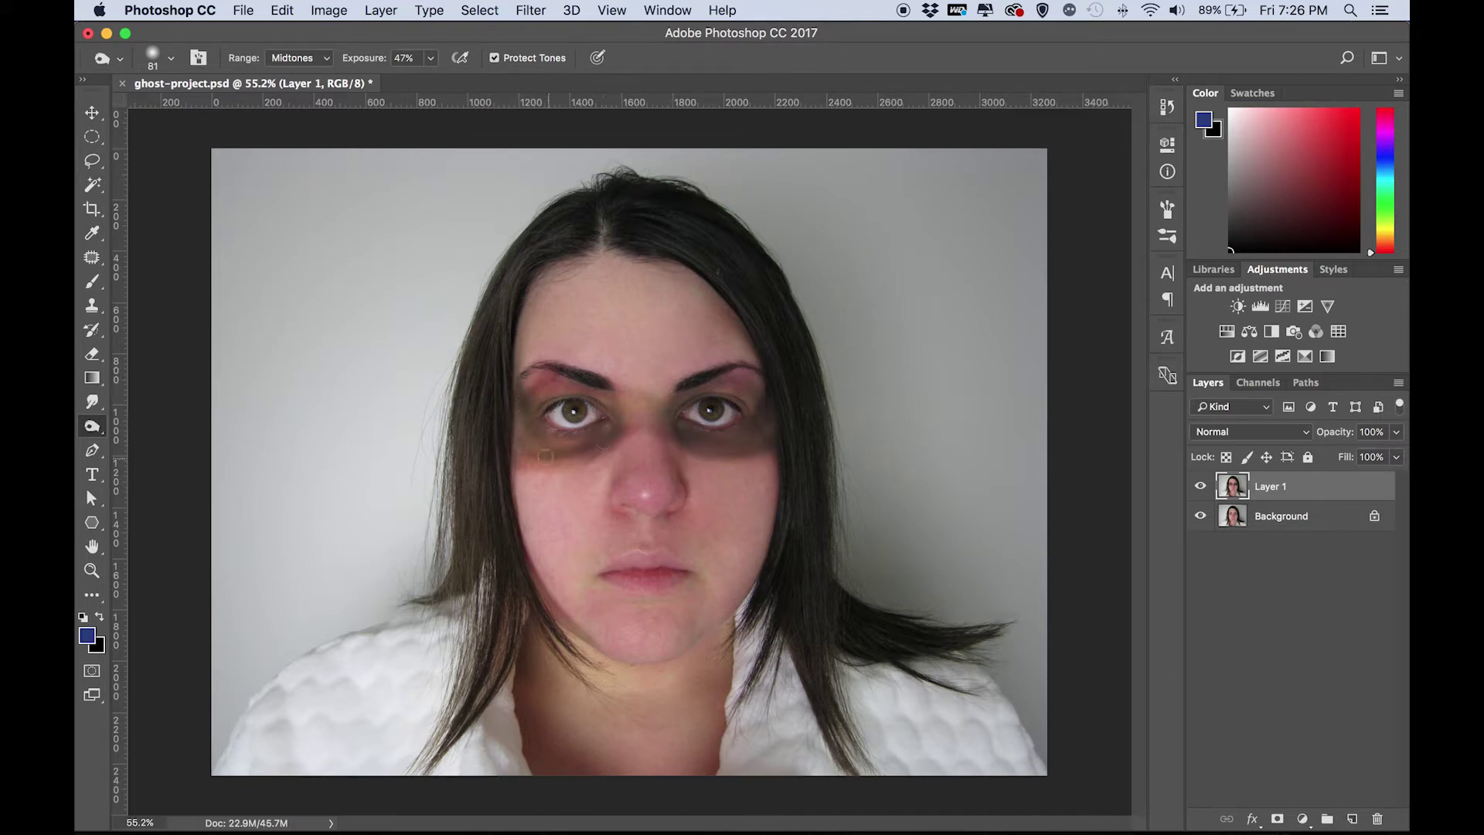
mouse_move(510, 432)
mouse_down()
mouse_move(510, 452)
mouse_move(616, 447)
mouse_move(520, 462)
mouse_up()
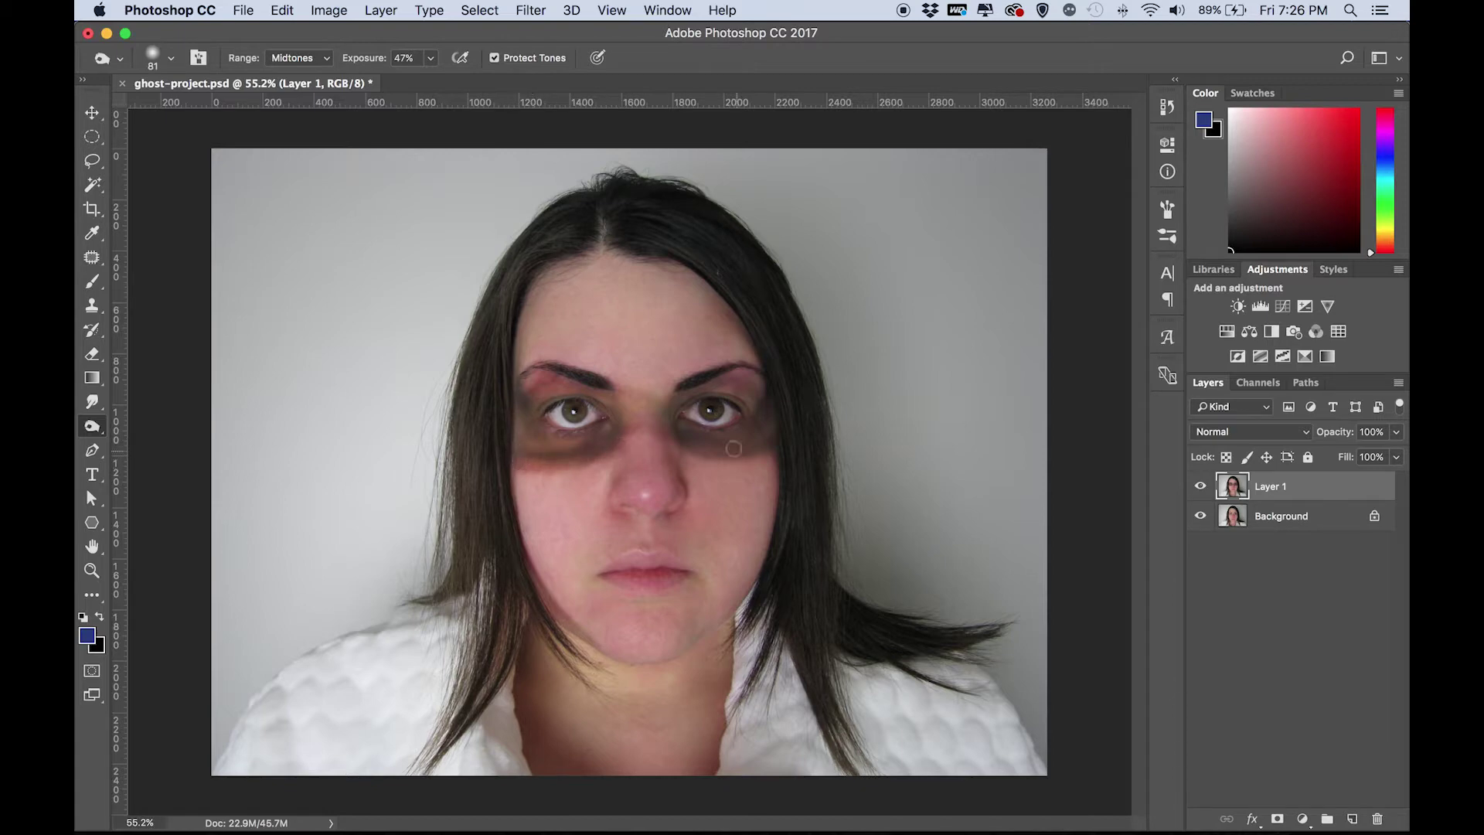
mouse_move(683, 438)
mouse_down()
mouse_move(779, 456)
mouse_move(685, 434)
mouse_move(769, 451)
mouse_move(573, 454)
mouse_move(574, 434)
mouse_move(609, 428)
mouse_move(570, 460)
mouse_move(581, 441)
mouse_move(511, 459)
mouse_up()
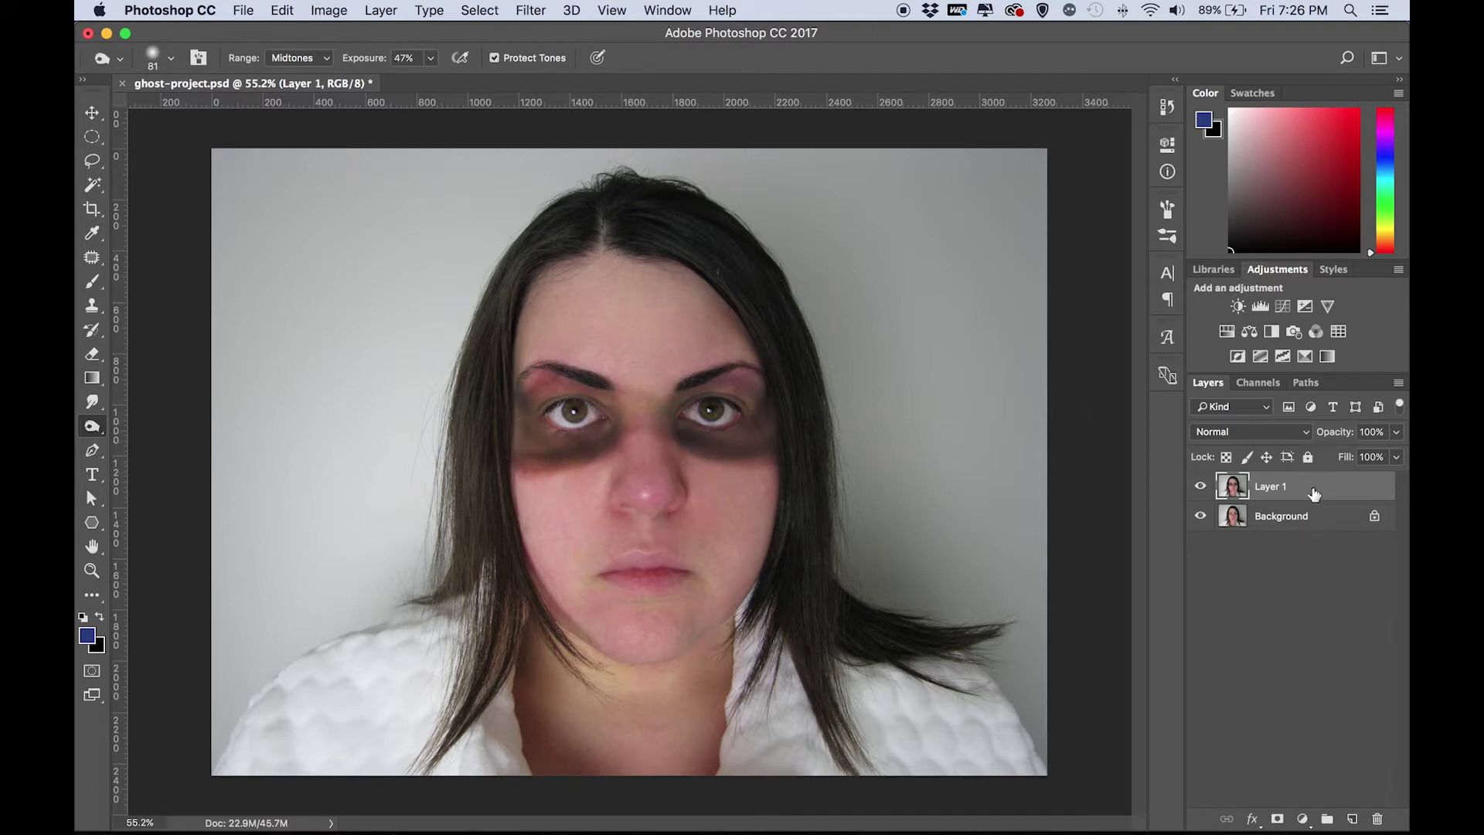
Step: Add a Black & White adjustment (Reds 62, Yellows 85) and set Layer 1 opacity to 75%
click(1272, 332)
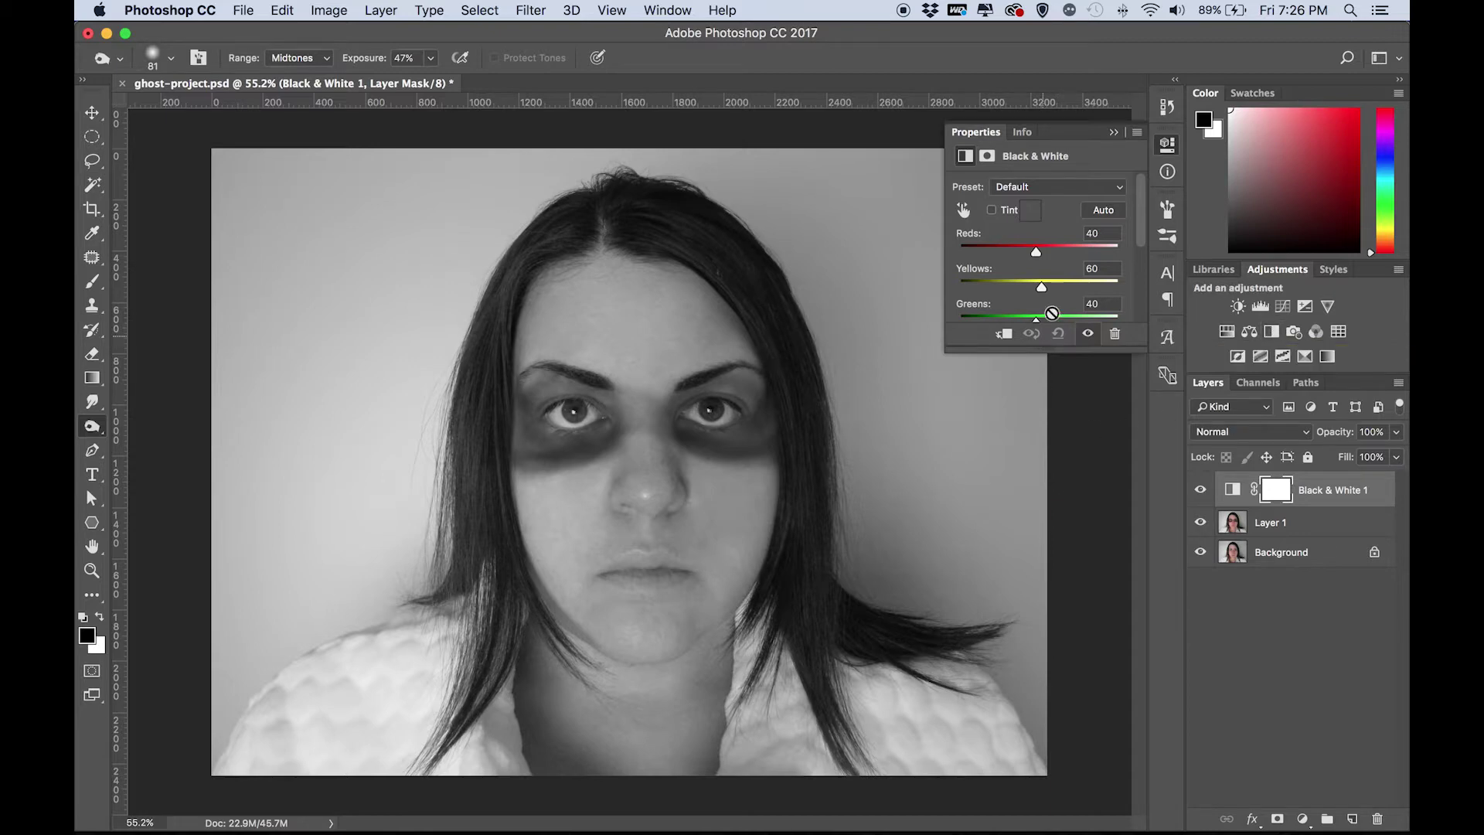
drag(1037, 254, 1051, 287)
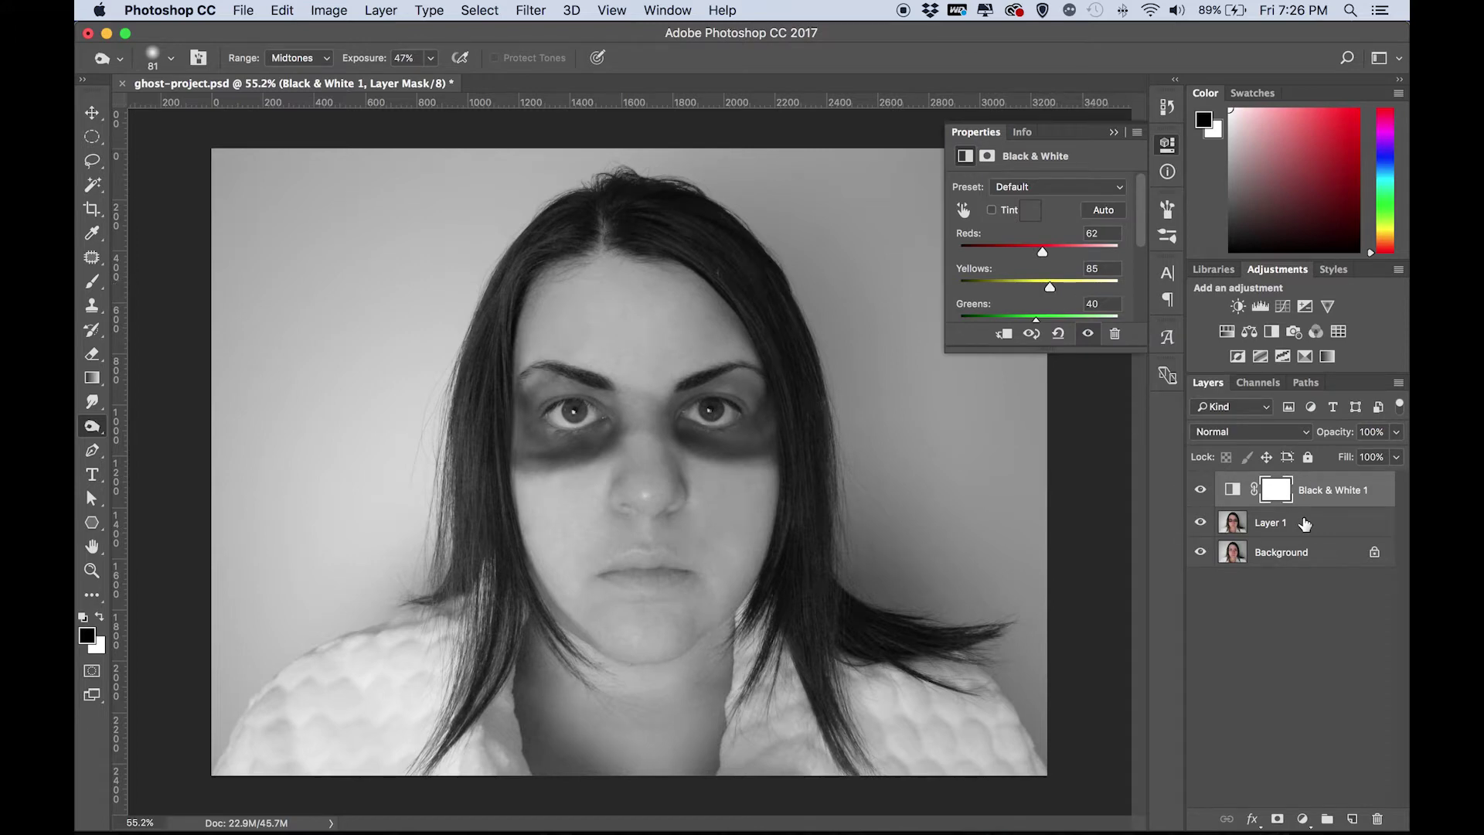
click(1305, 524)
click(1395, 431)
drag(1397, 453, 1374, 461)
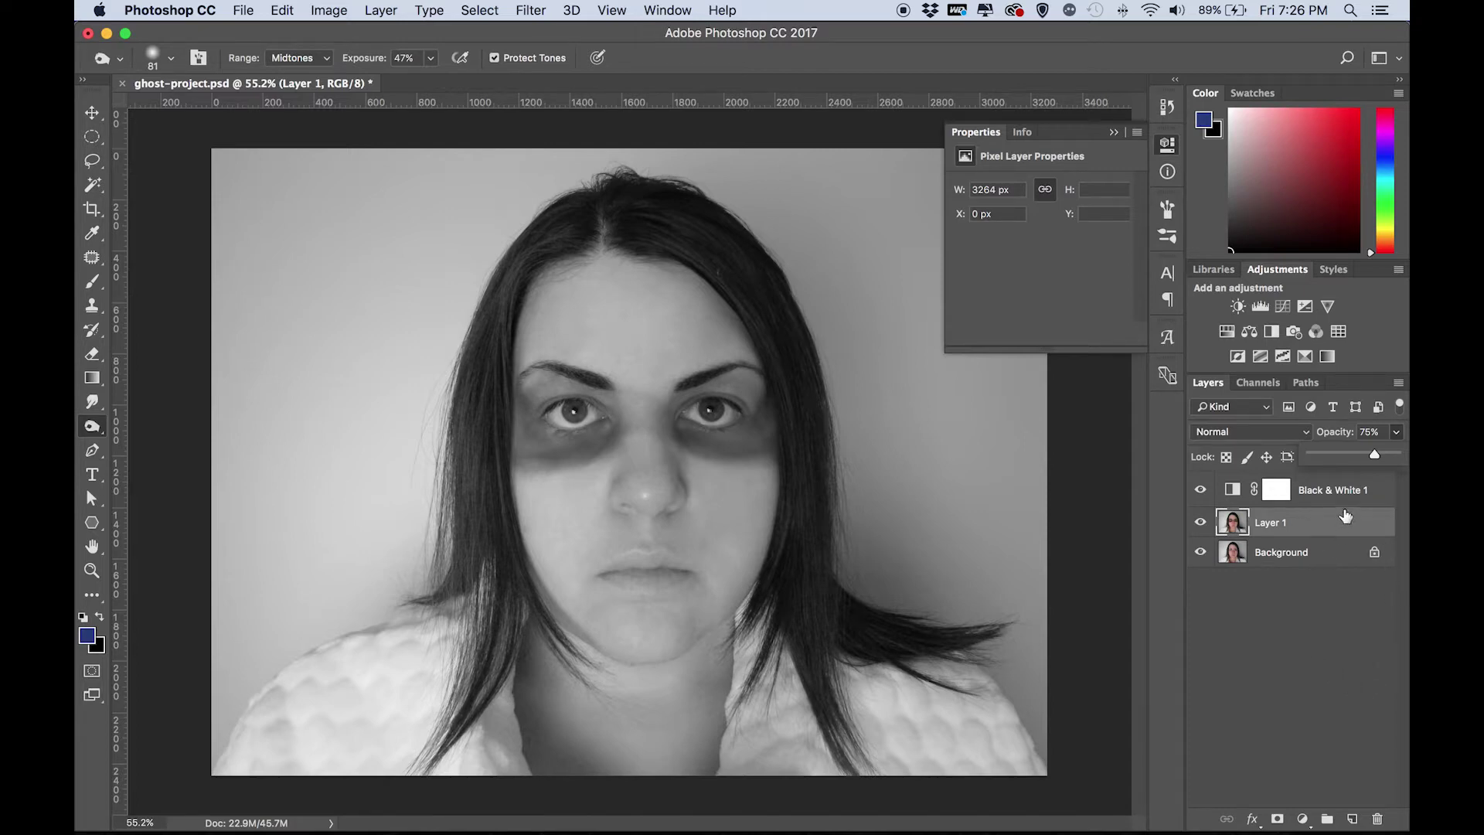
Step: Create Layer 2 above Black & White 1 and fill it solid black with the Paint Bucket
click(1367, 493)
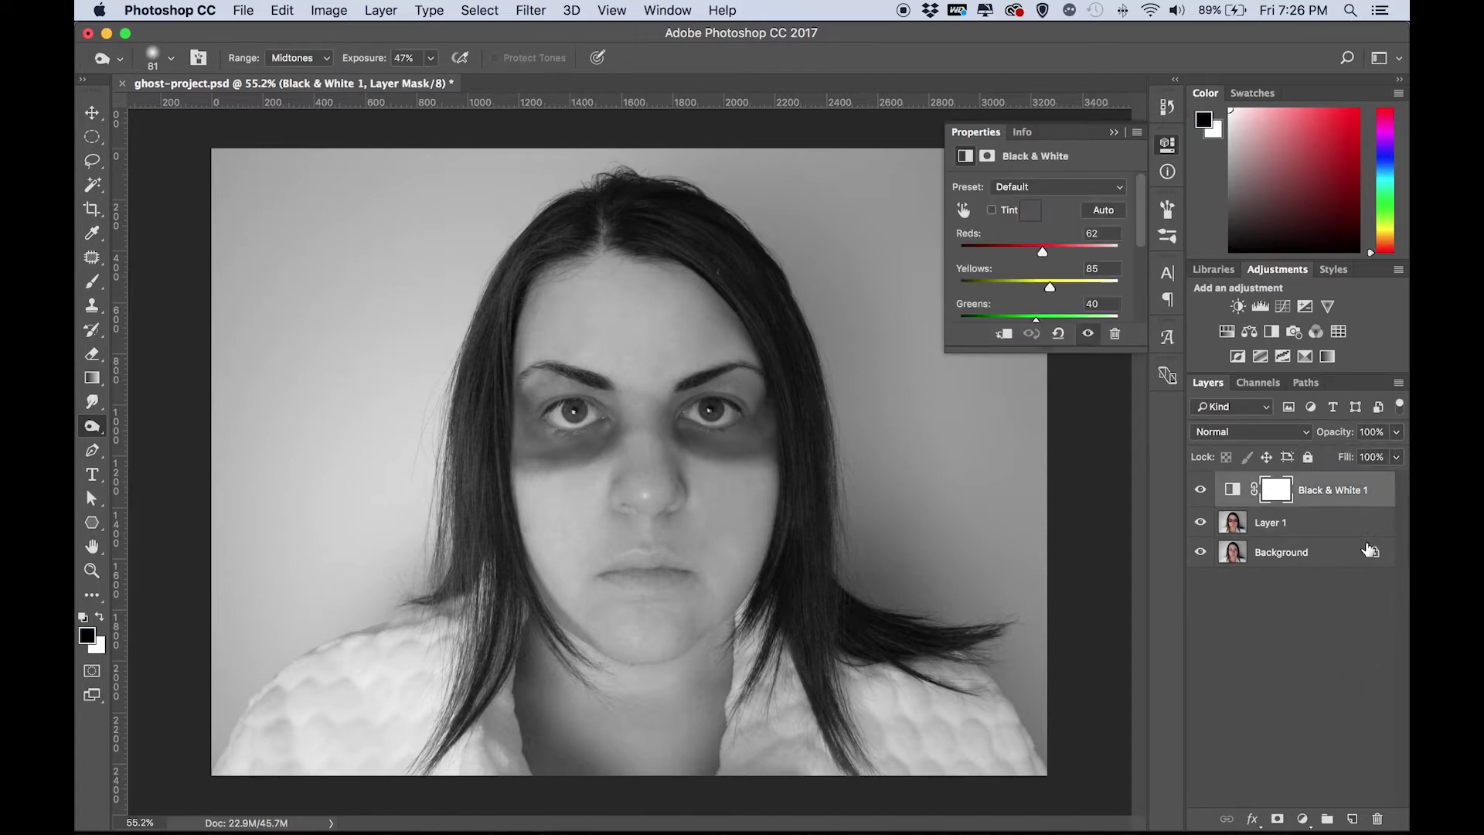
click(1351, 818)
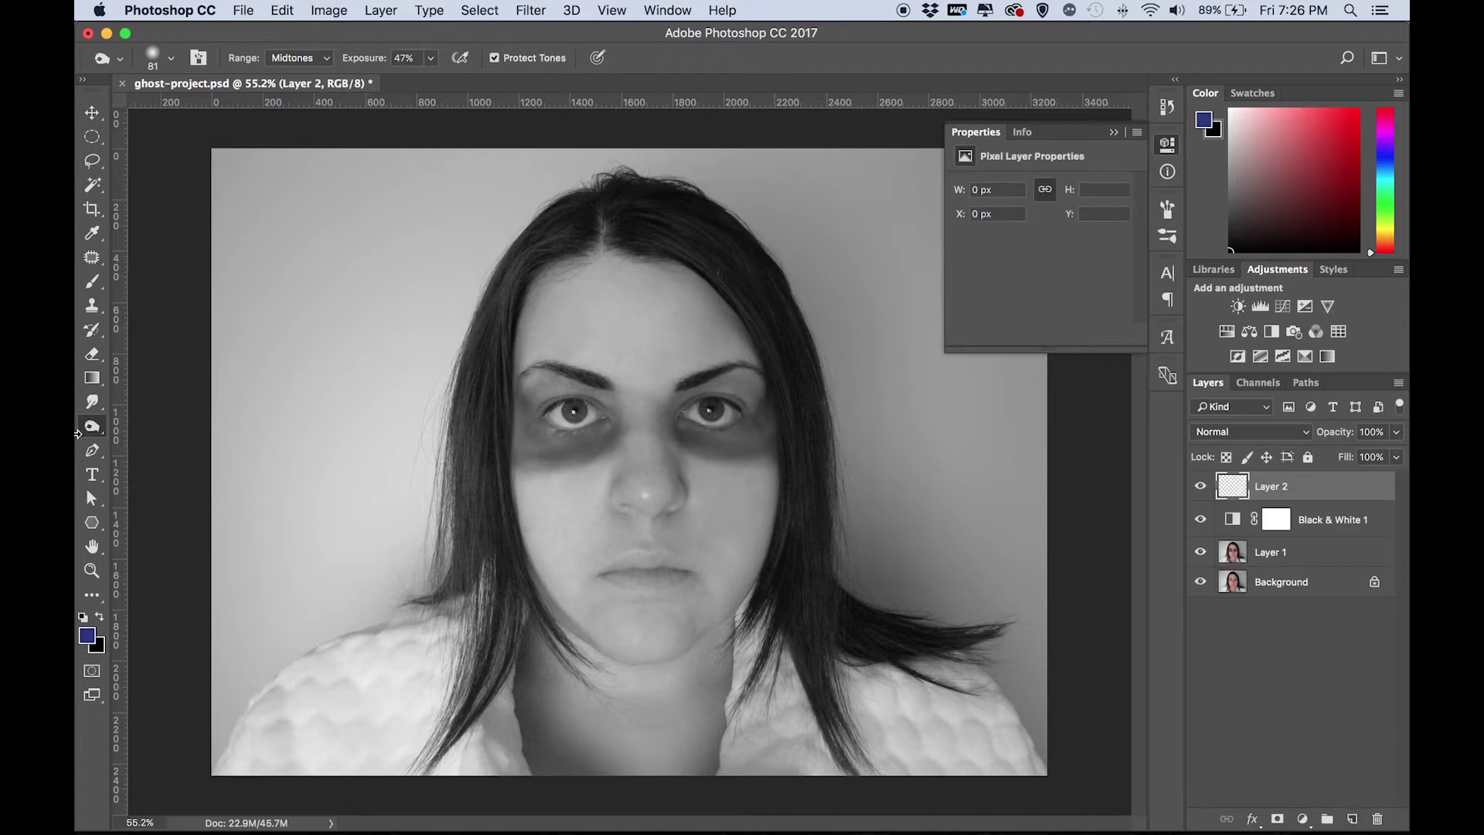
click(99, 617)
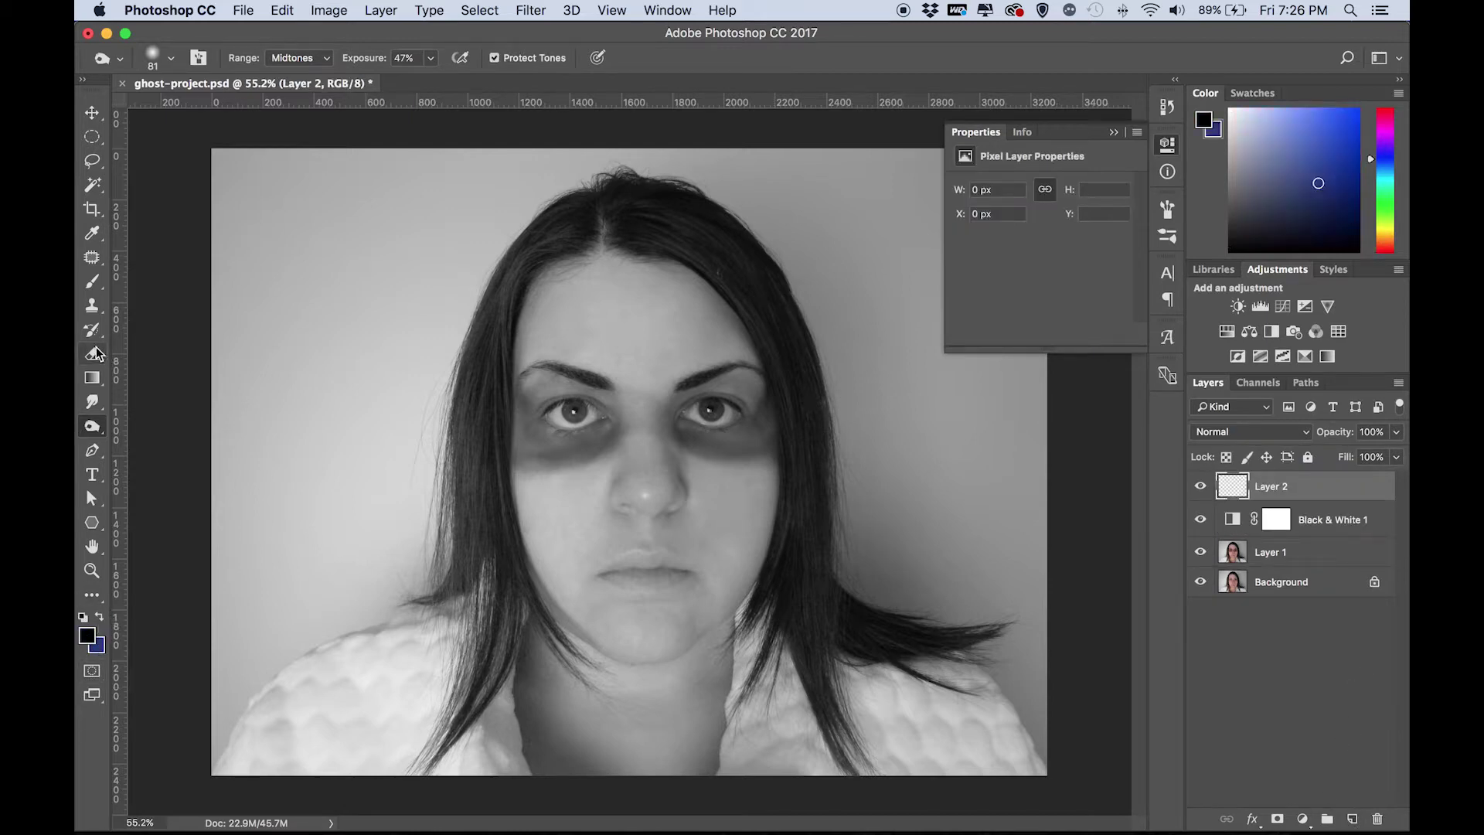
click(92, 281)
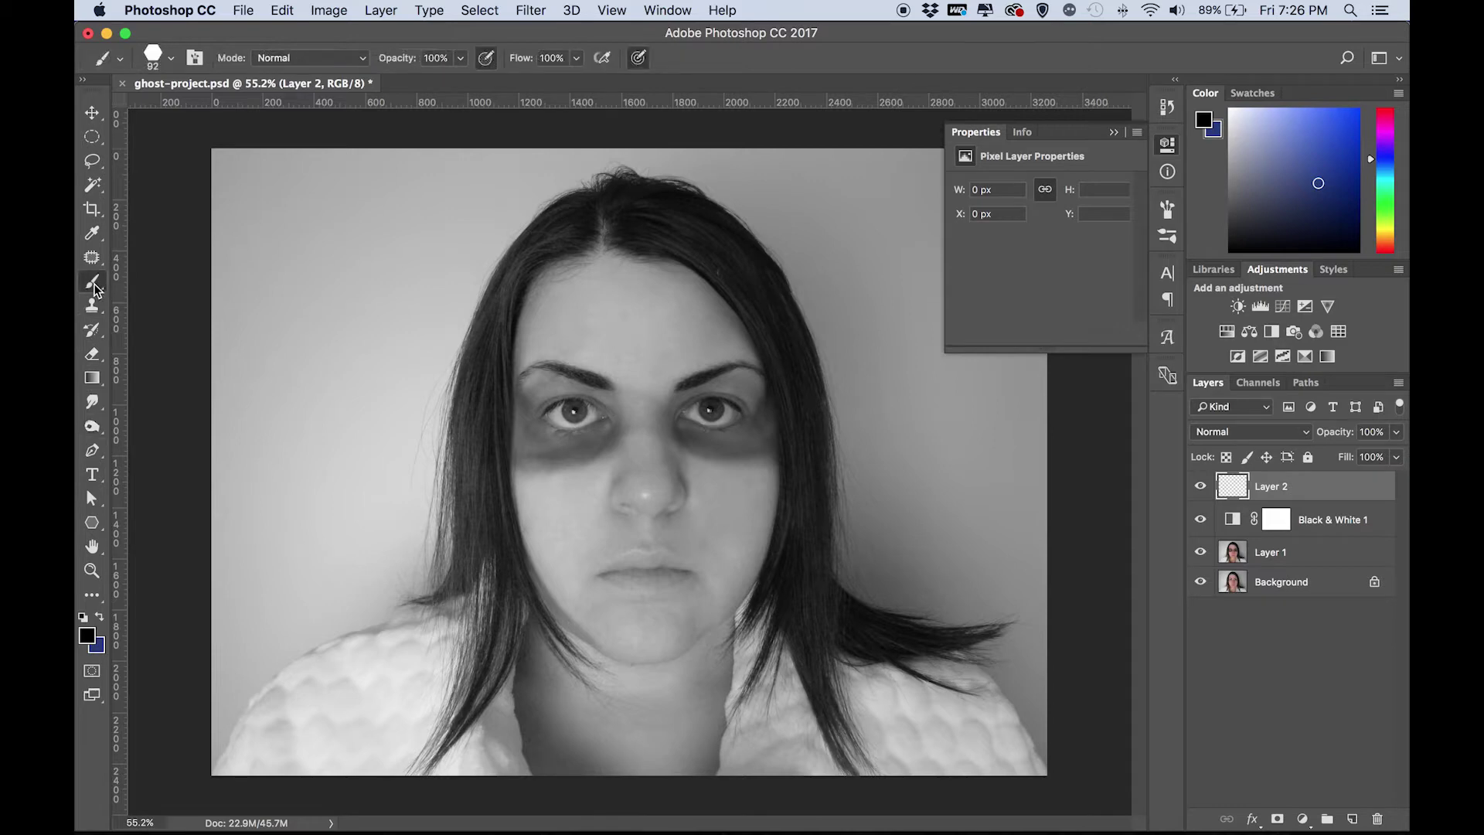
click(94, 306)
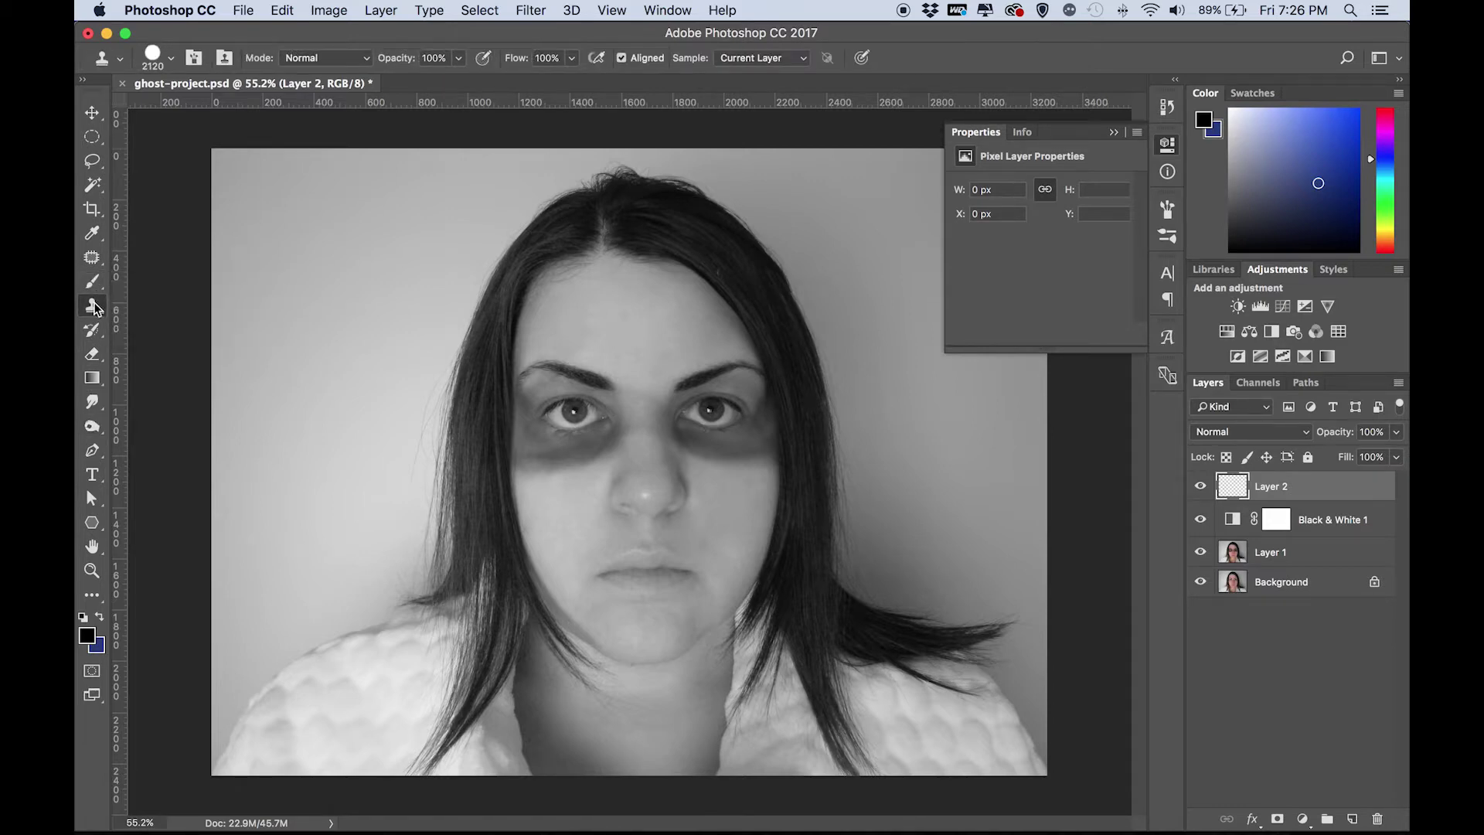
click(90, 380)
click(90, 391)
click(177, 395)
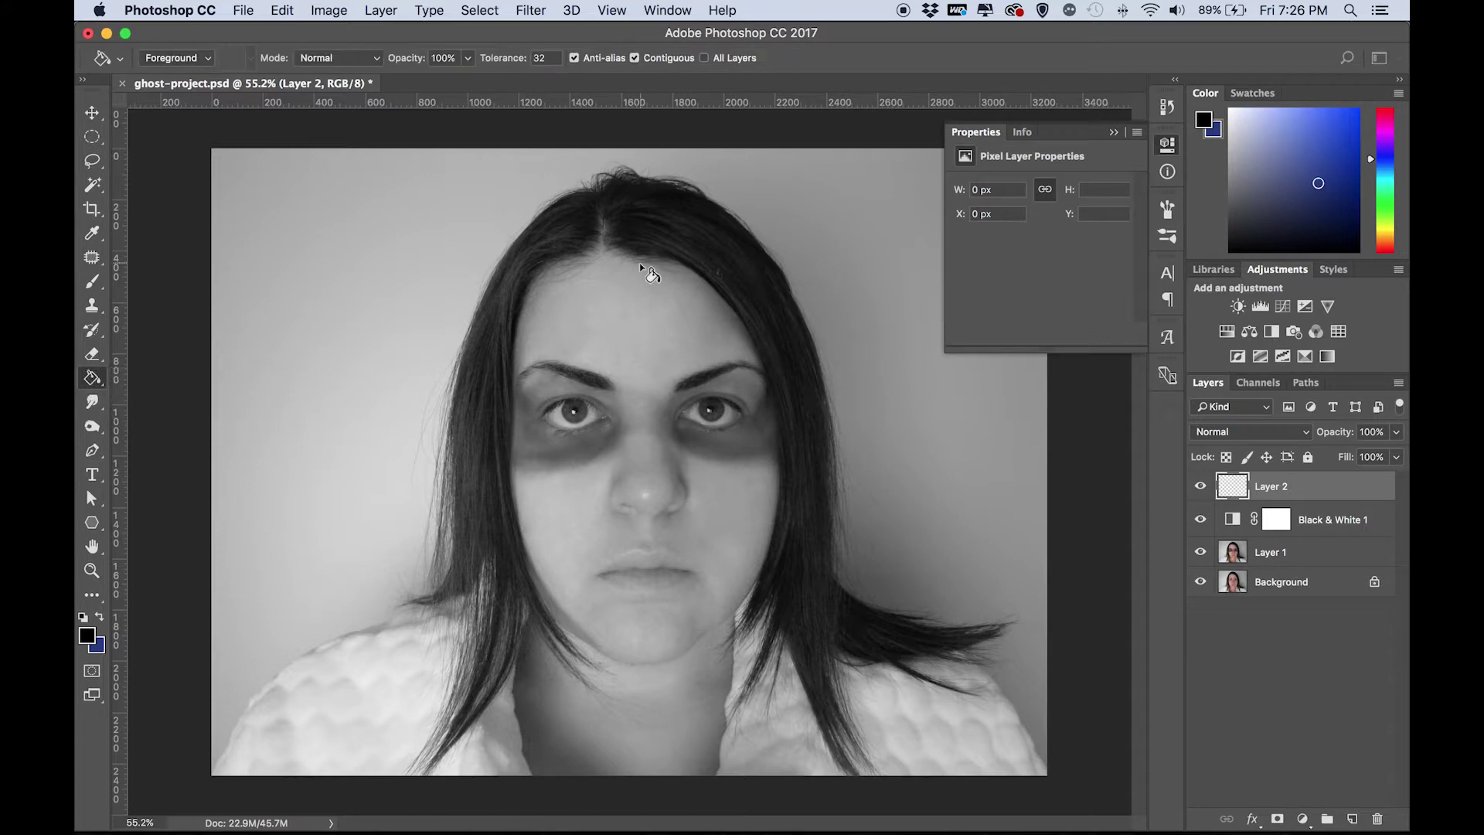
click(639, 267)
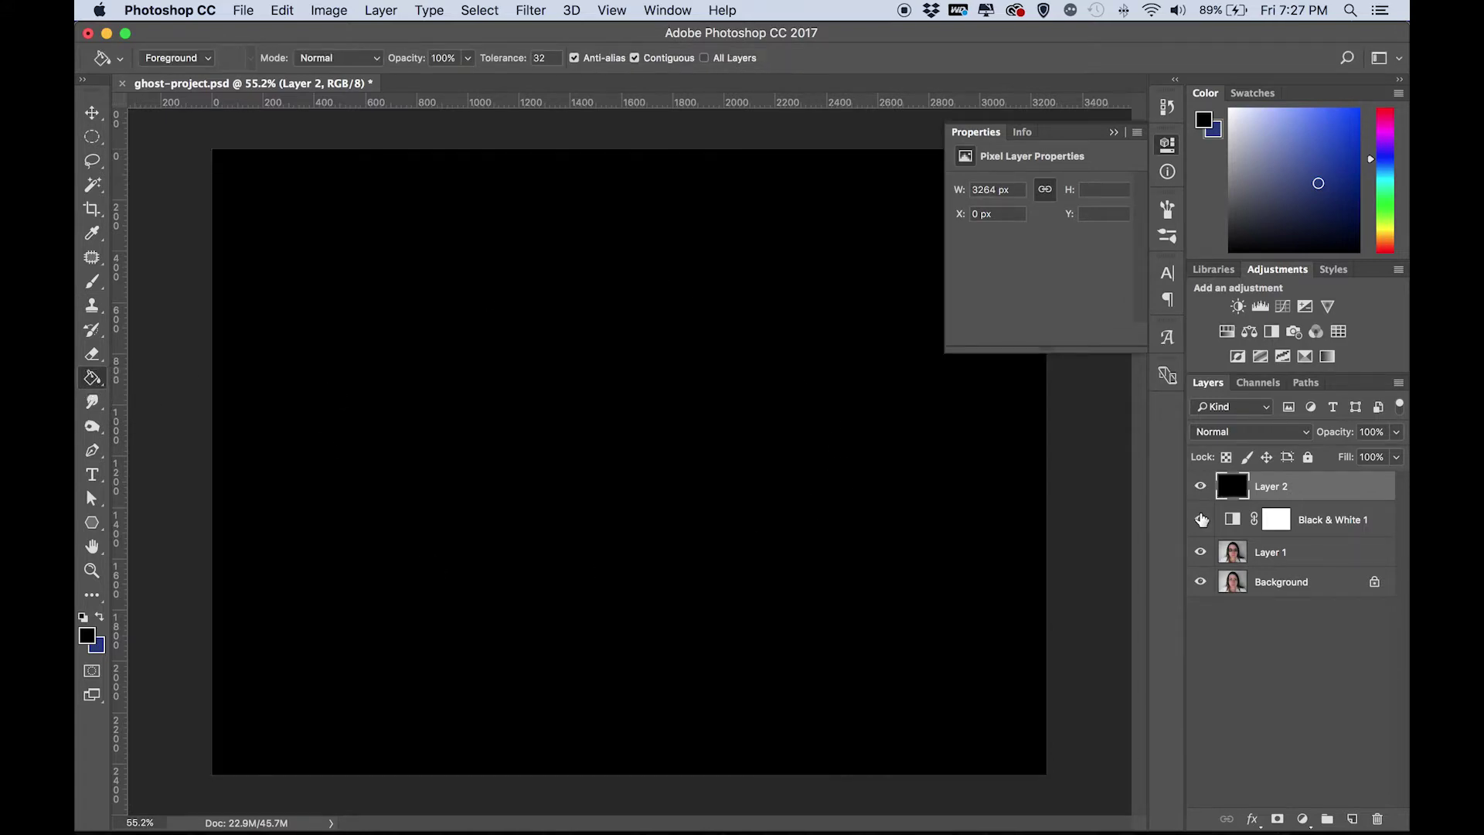
Step: Add a mask to Layer 2 and click its centre with a 3000 px soft black brush
click(1276, 818)
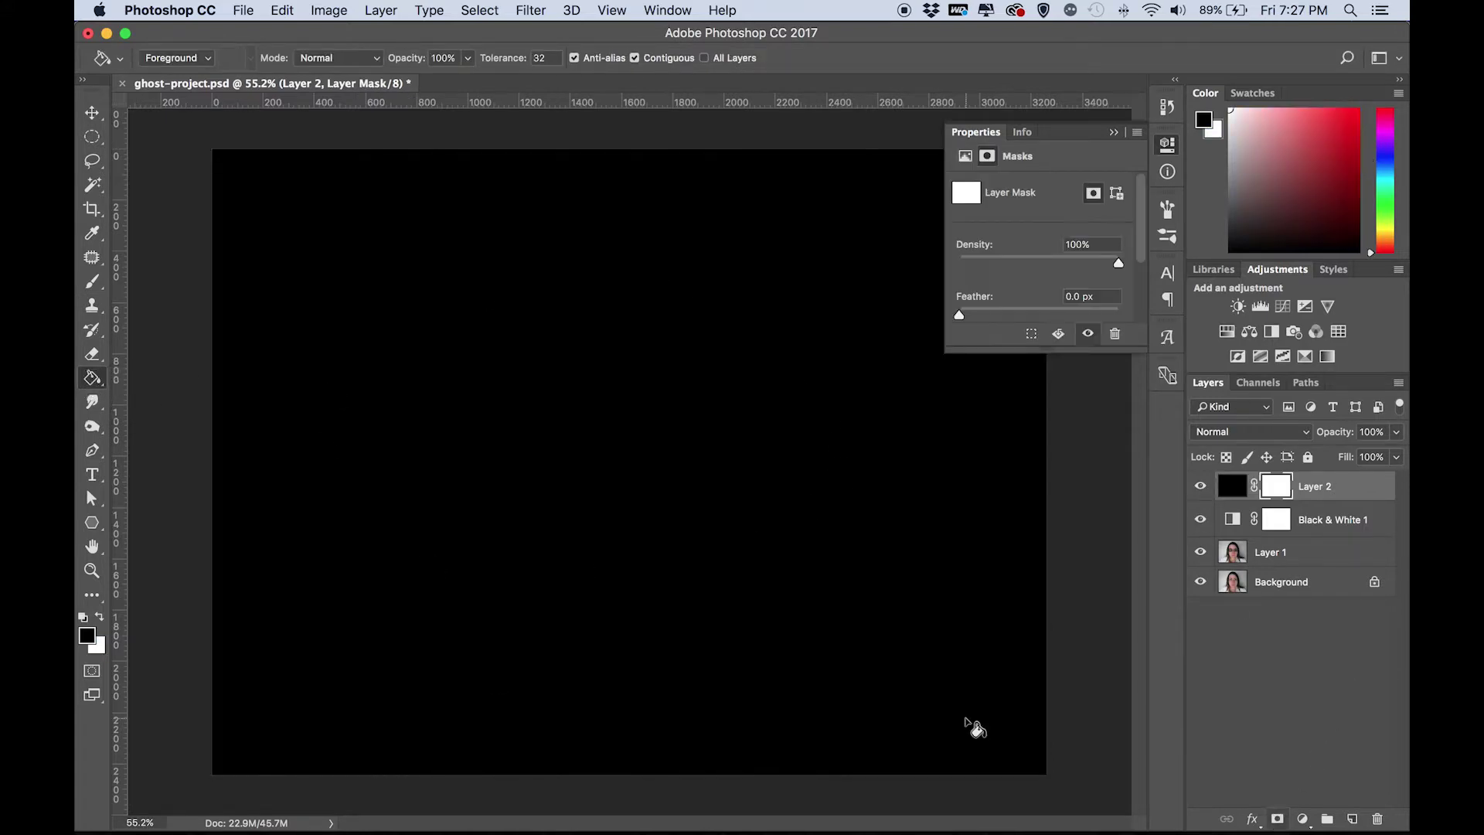
click(92, 281)
click(100, 616)
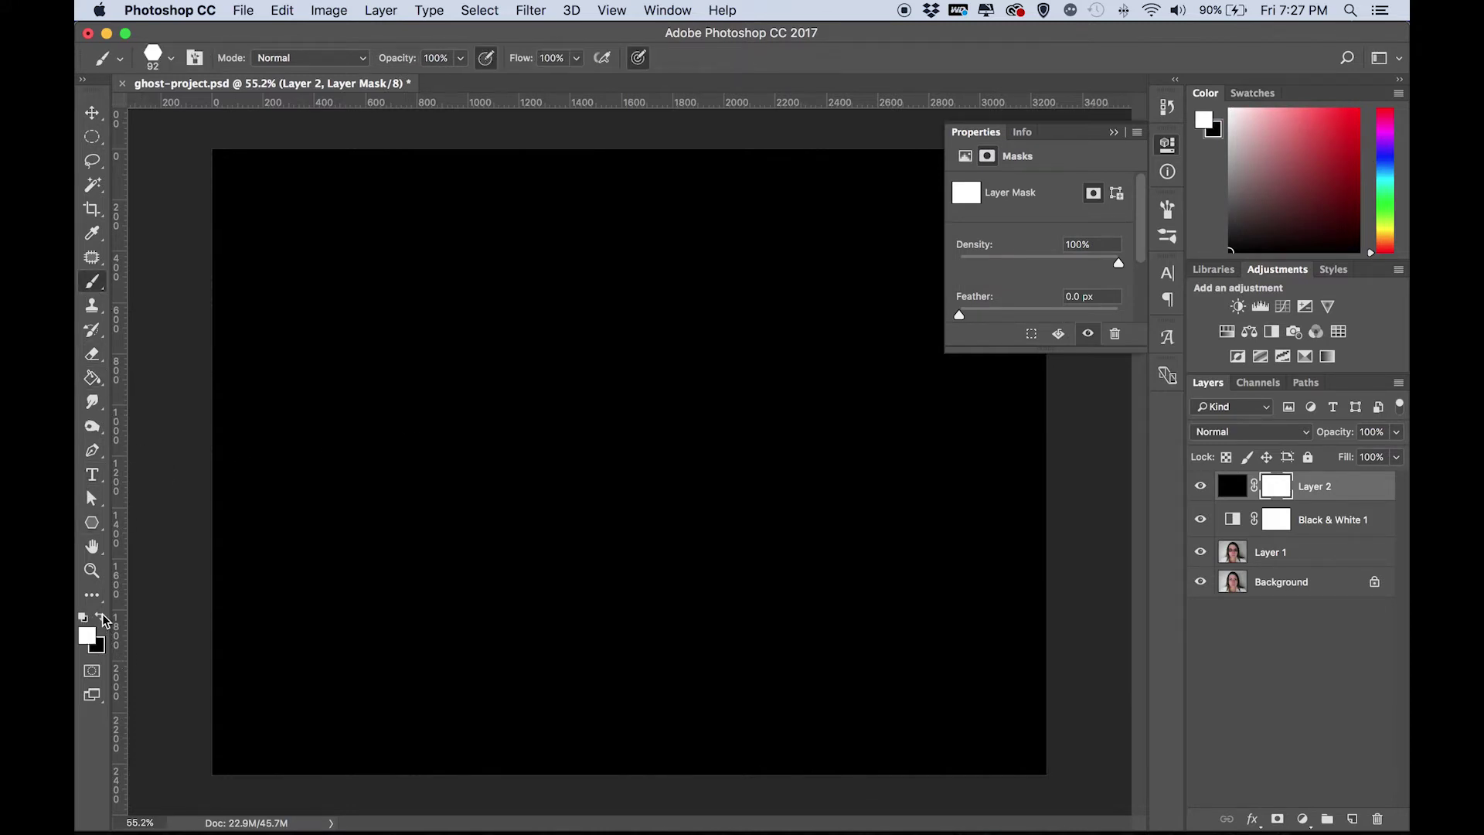
click(101, 618)
click(171, 59)
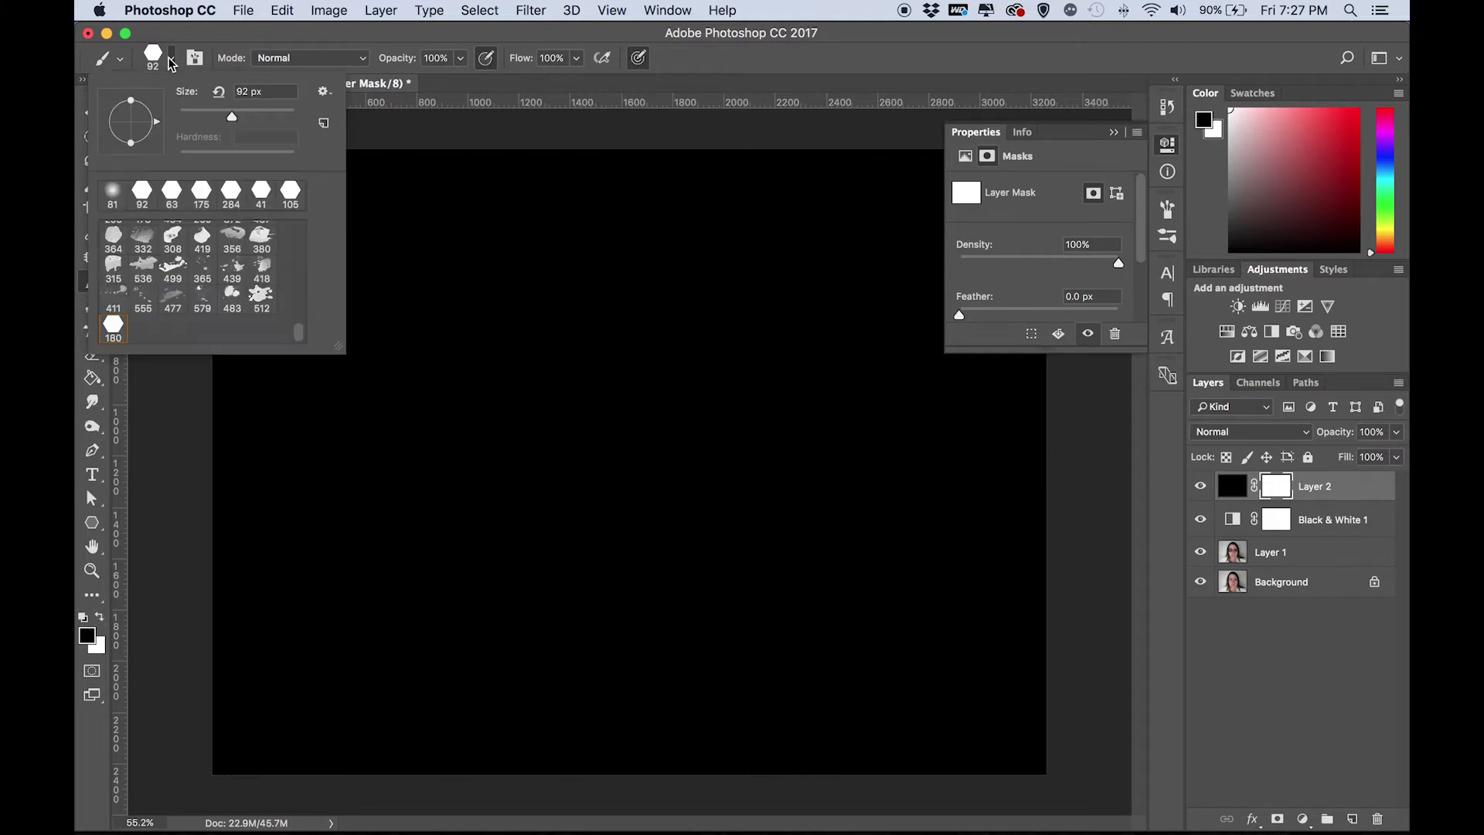
click(113, 193)
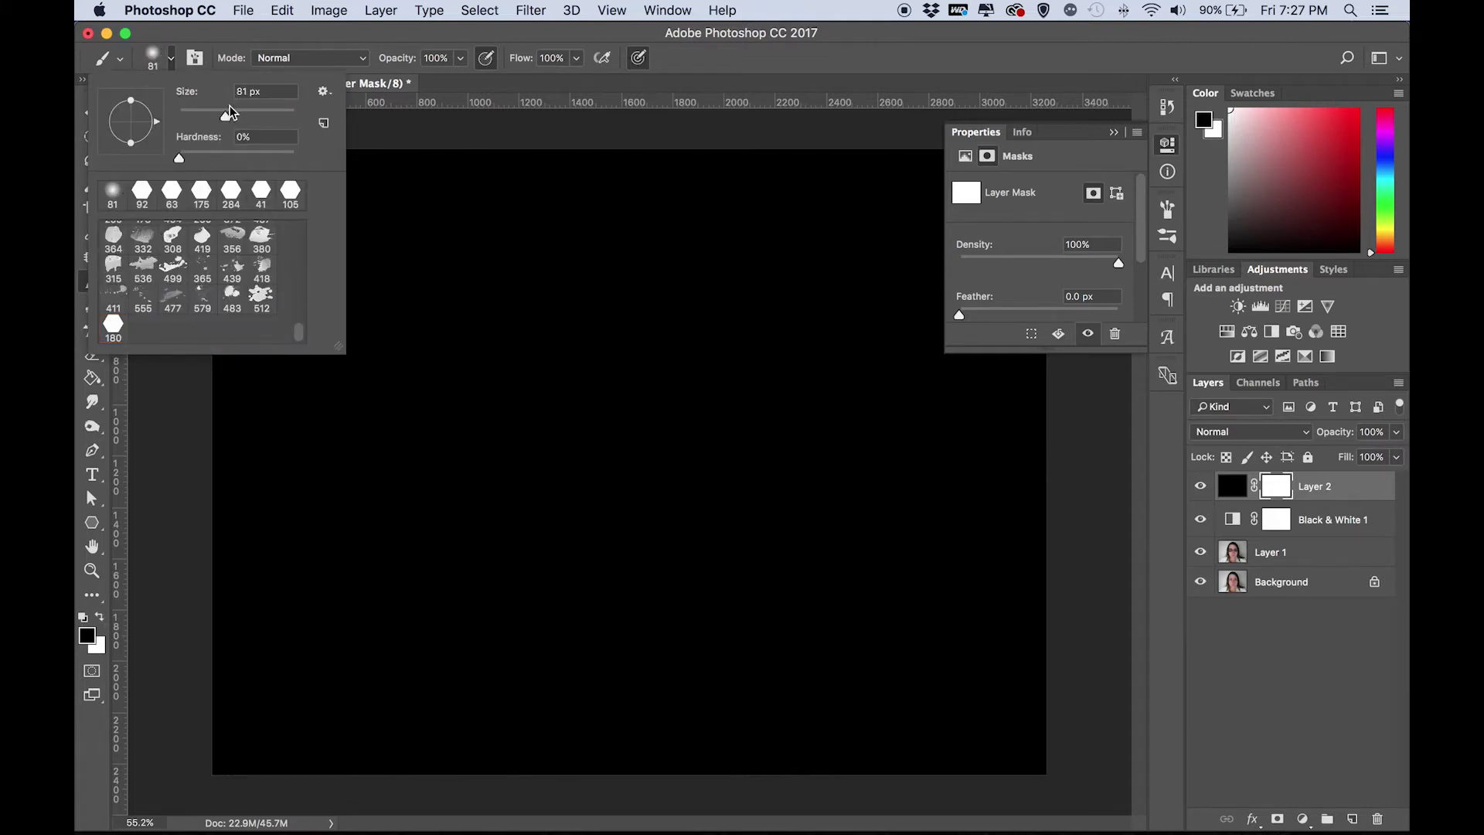
drag(229, 113, 275, 116)
text(3000)
key(Return)
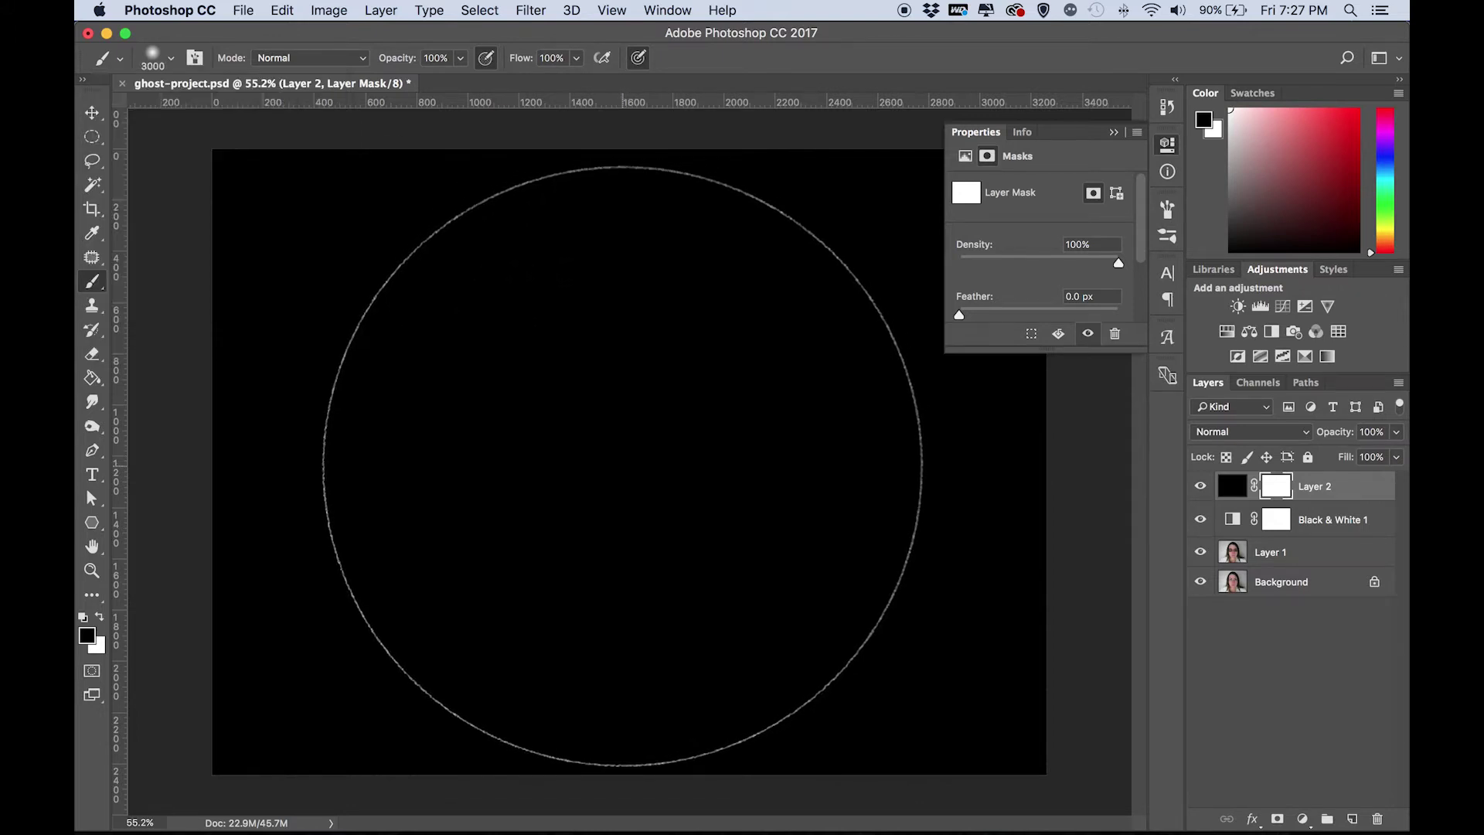
click(623, 465)
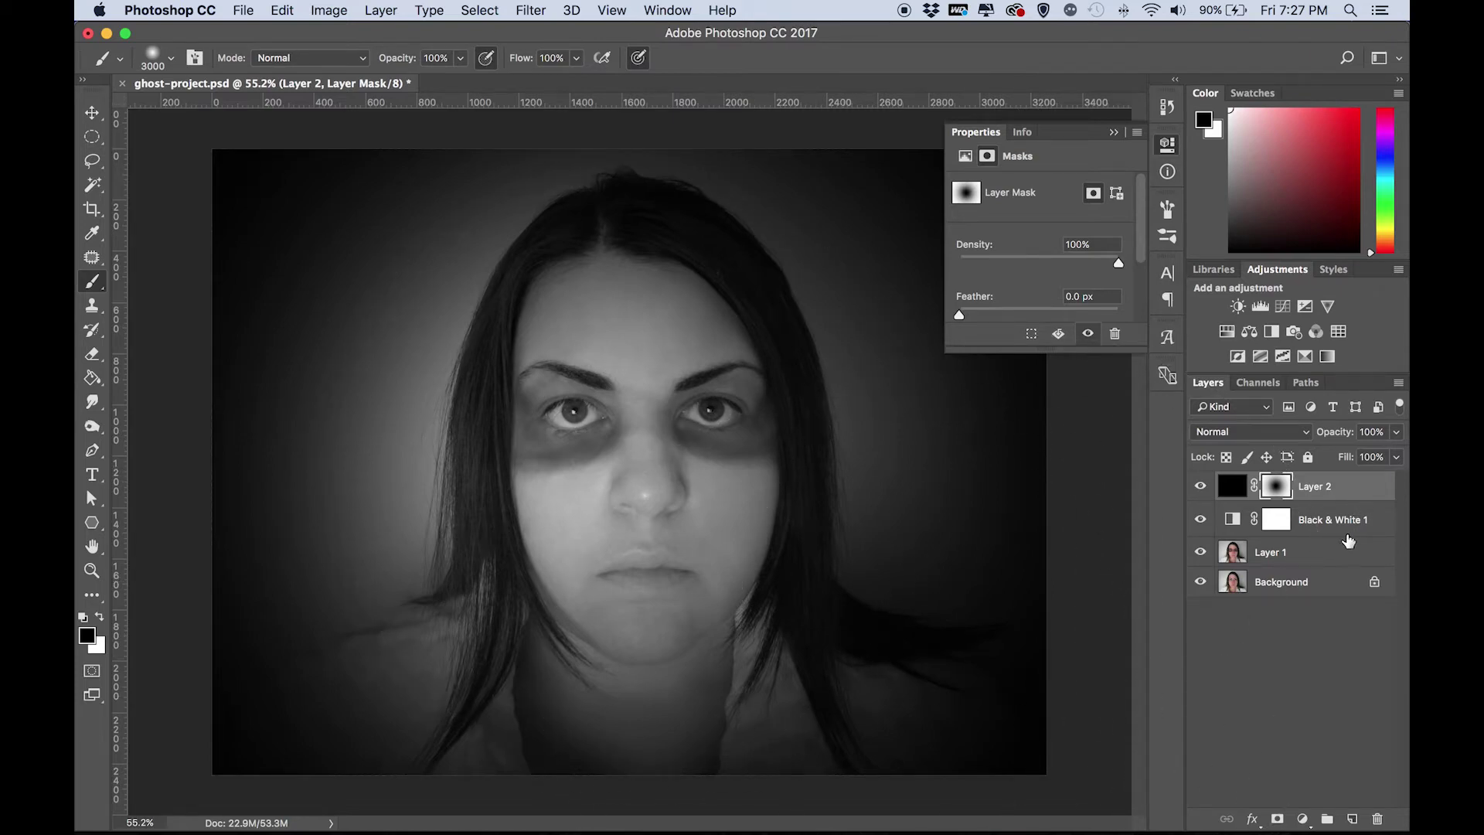
Step: Create Layer 3 above Black & White 1 and fill it with white
click(1351, 534)
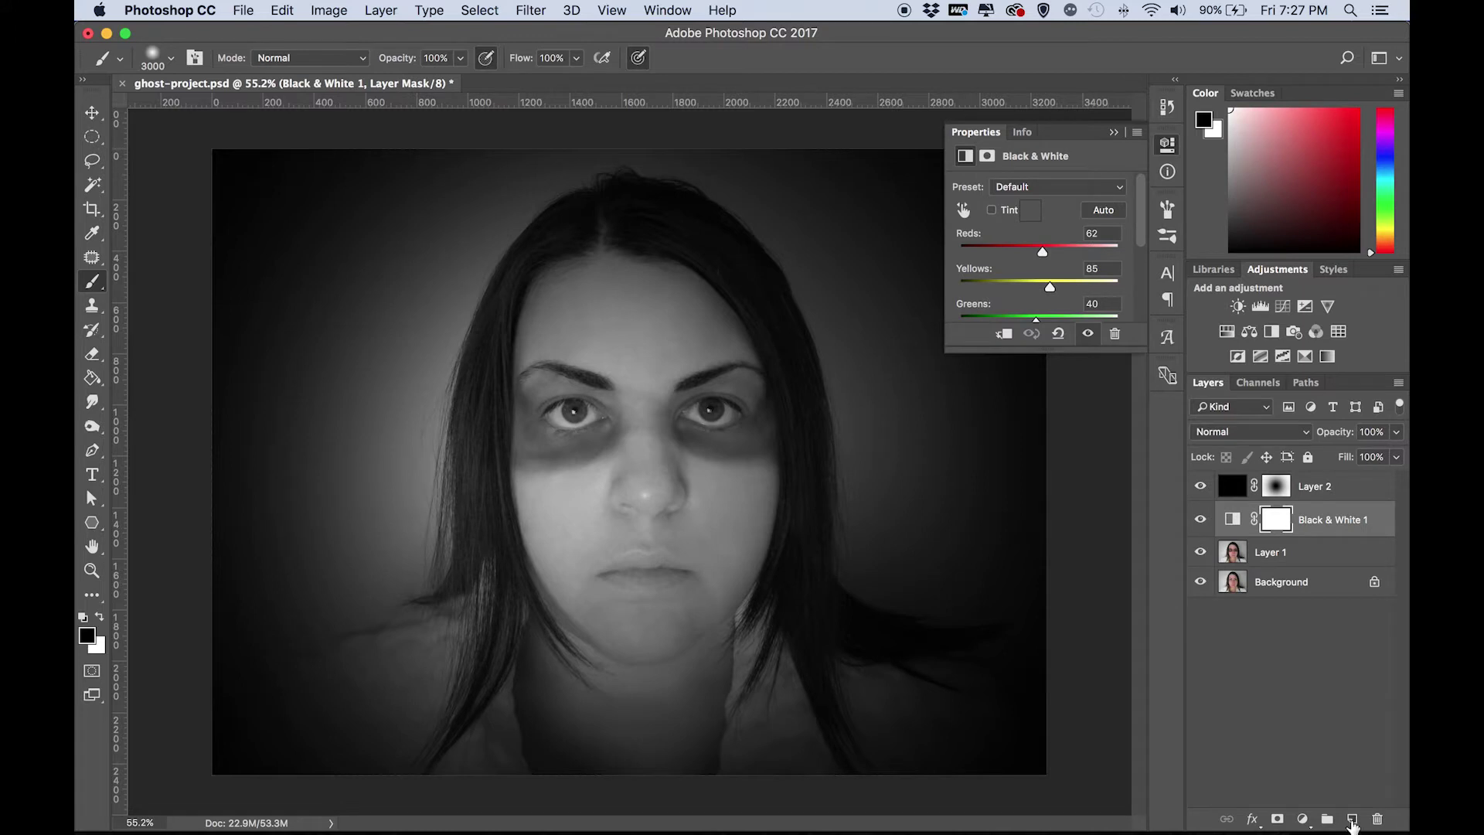
click(1351, 820)
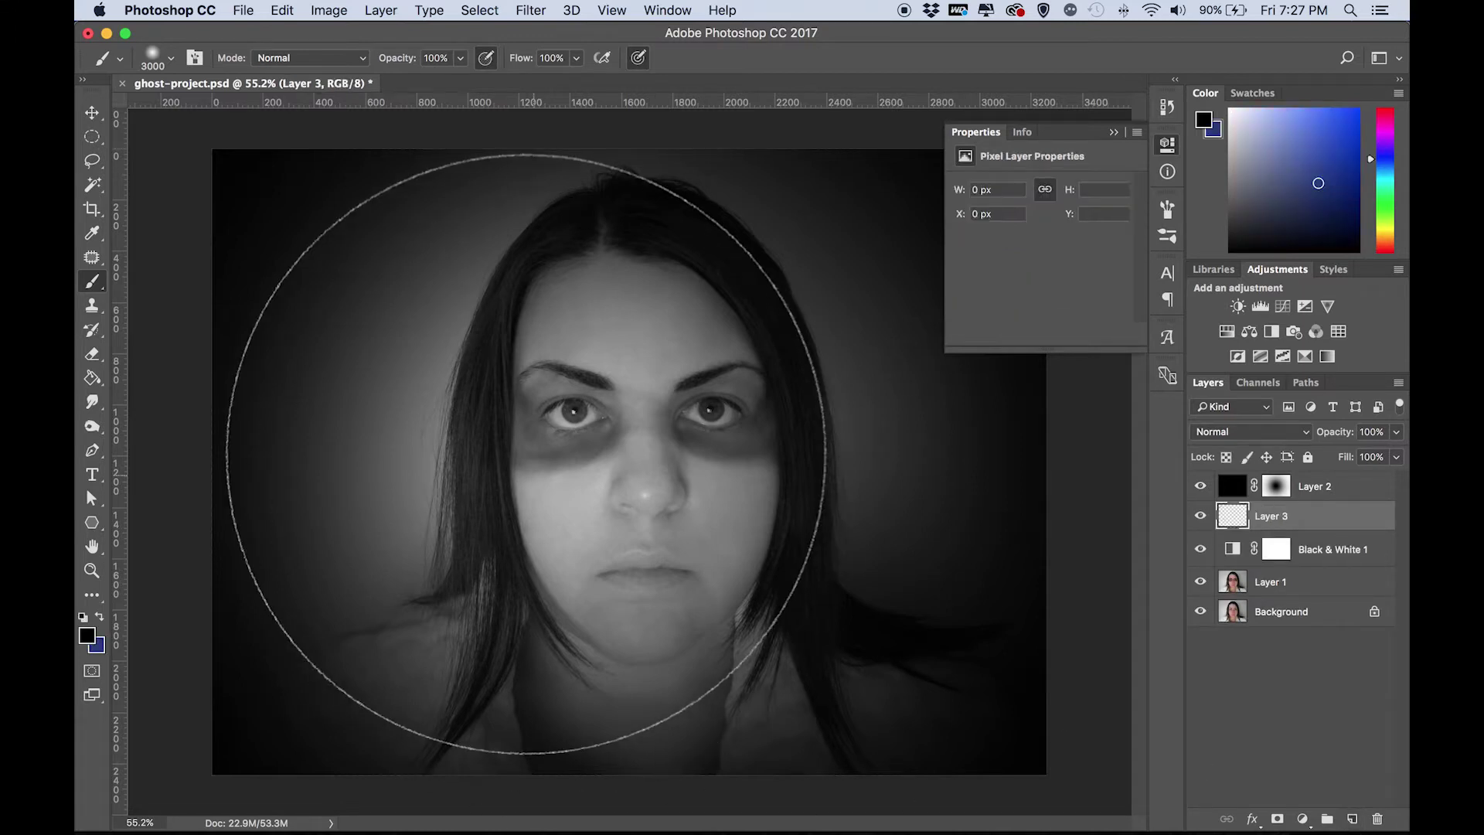
click(83, 618)
click(98, 617)
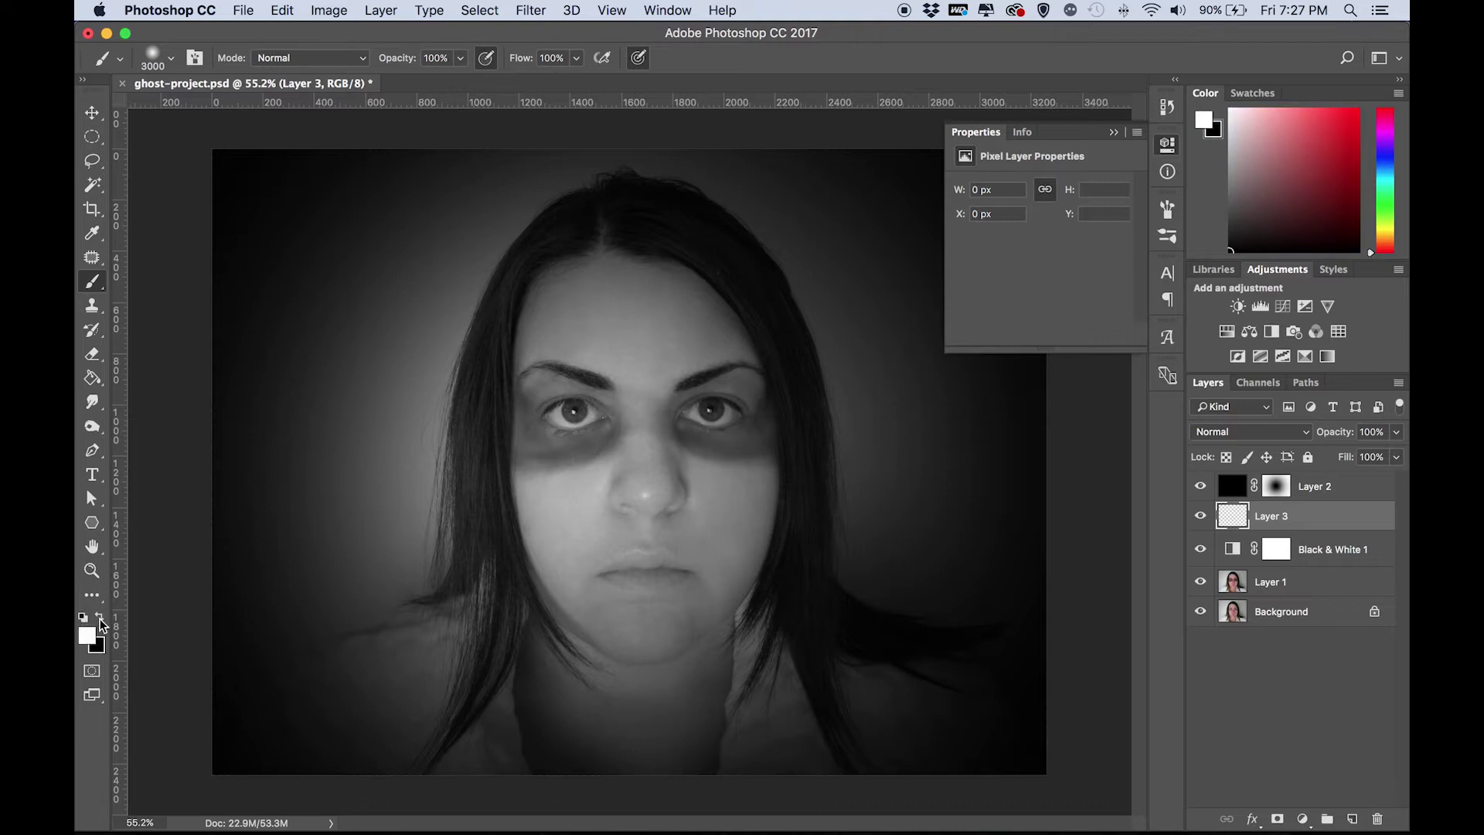
click(92, 378)
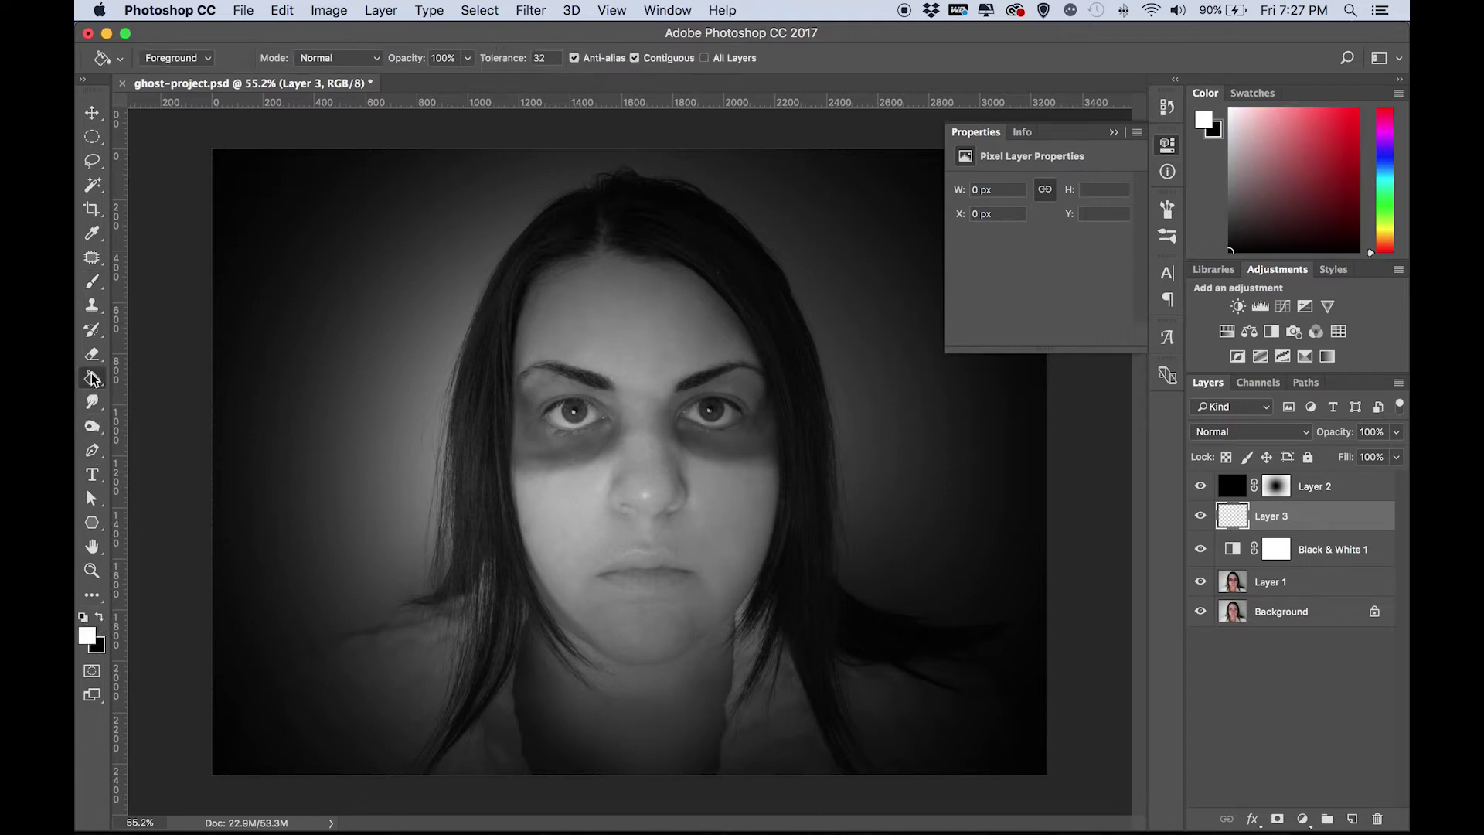
click(616, 410)
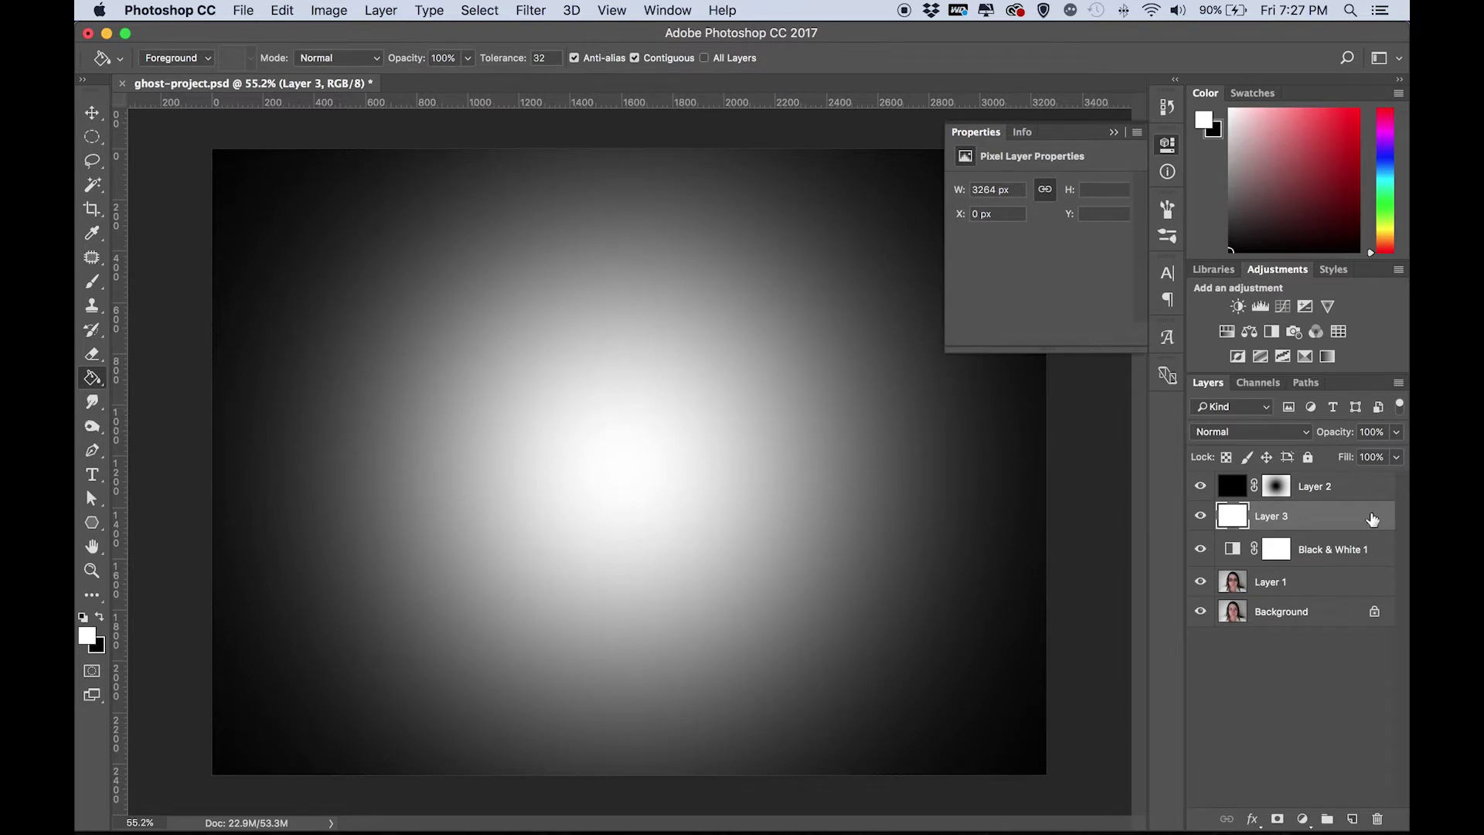
Step: Lower the white layer to 17% opacity and rename it 'White Overlay'
click(1397, 433)
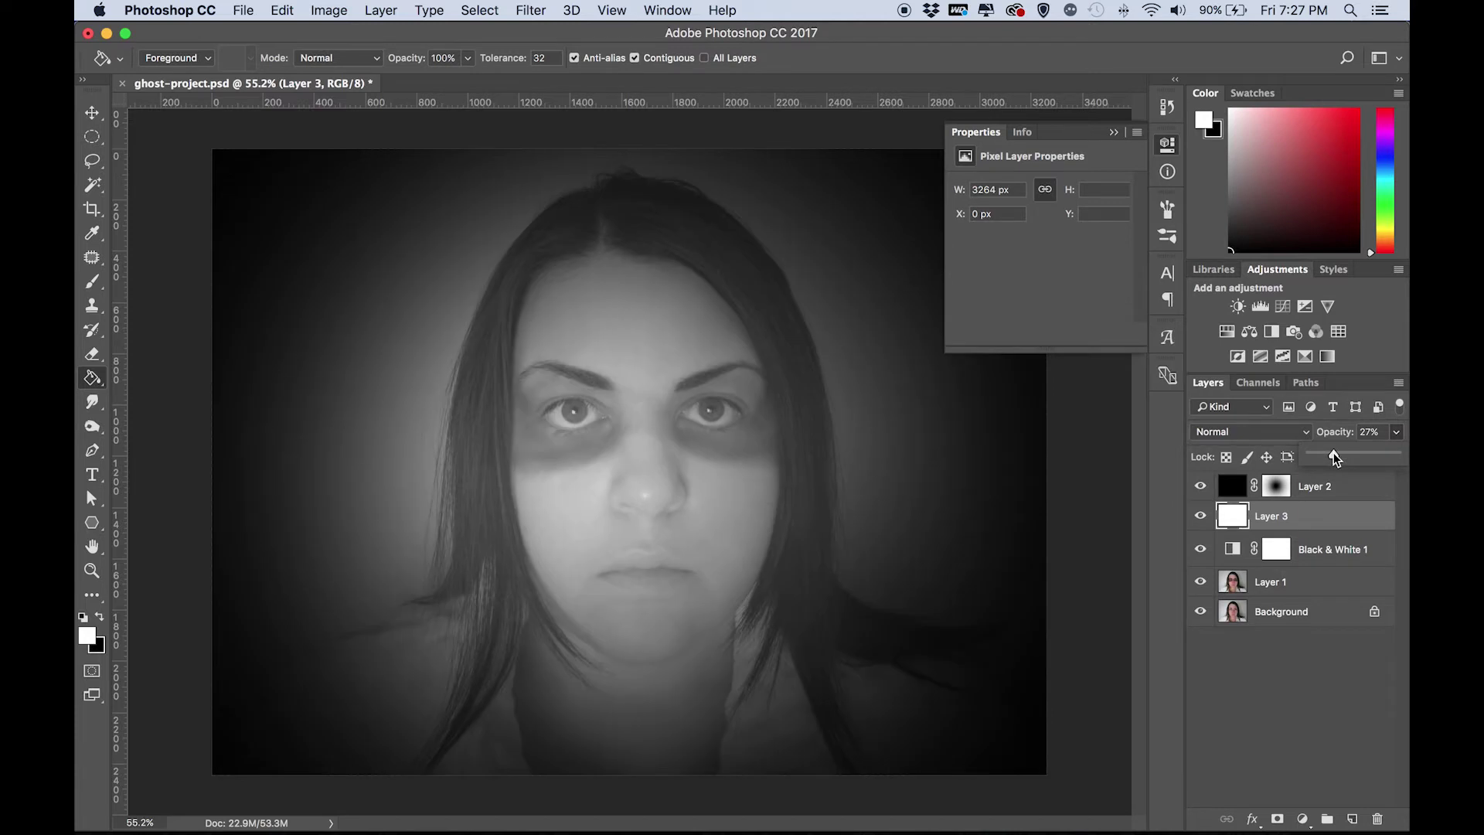
drag(1334, 455, 1321, 457)
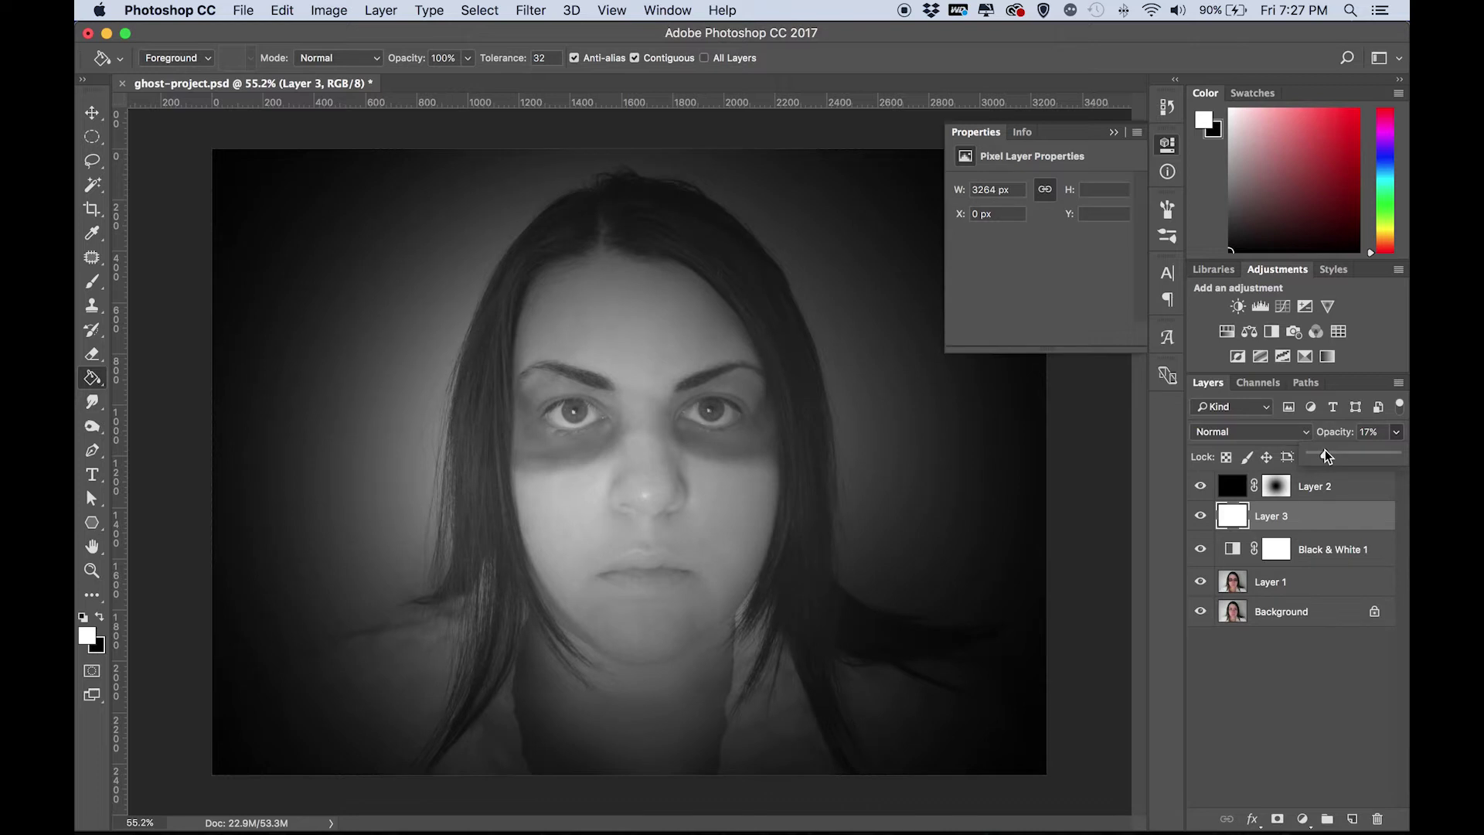
click(1345, 504)
click(1343, 498)
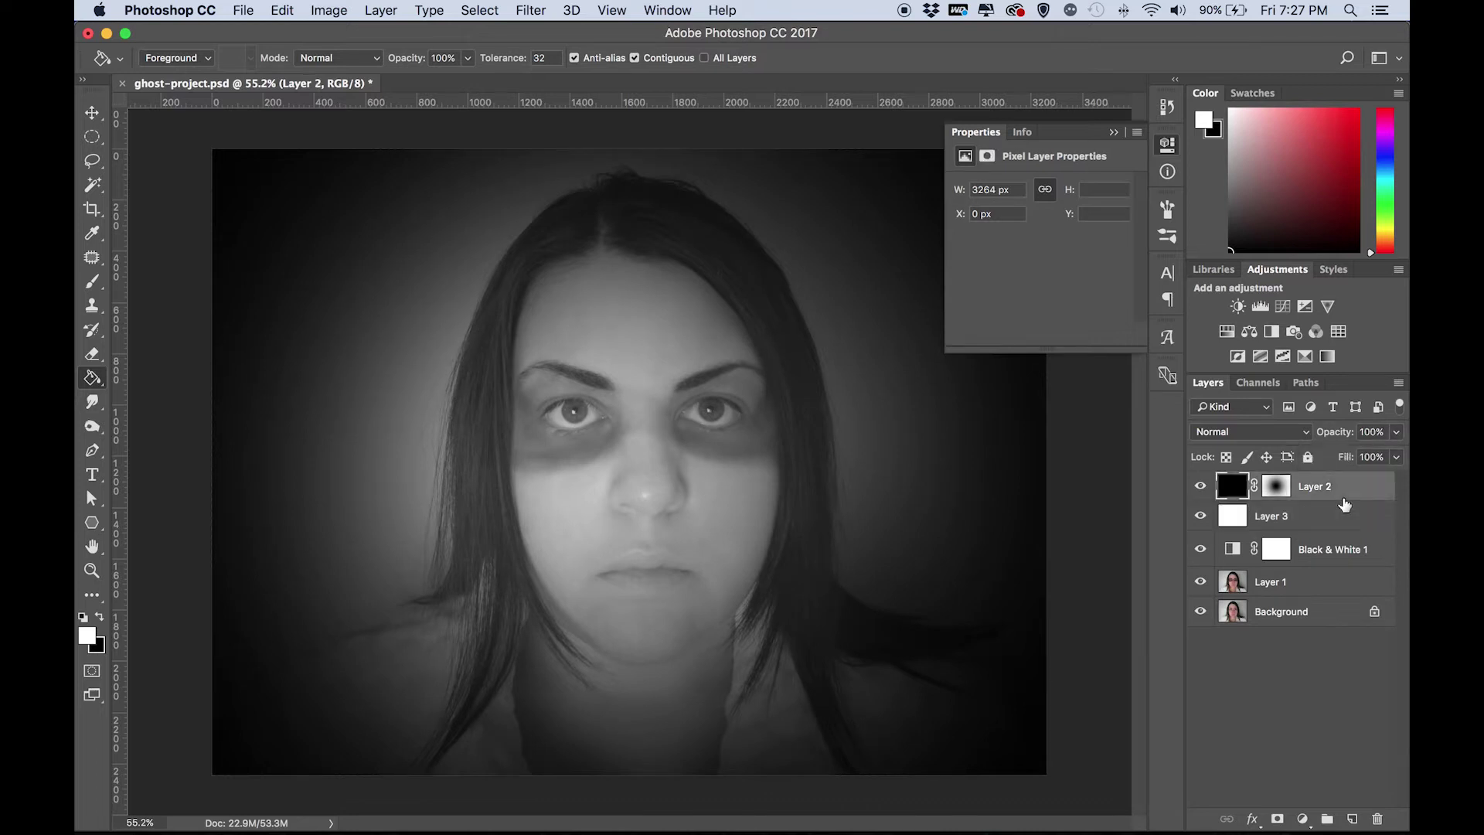
double_click(1281, 517)
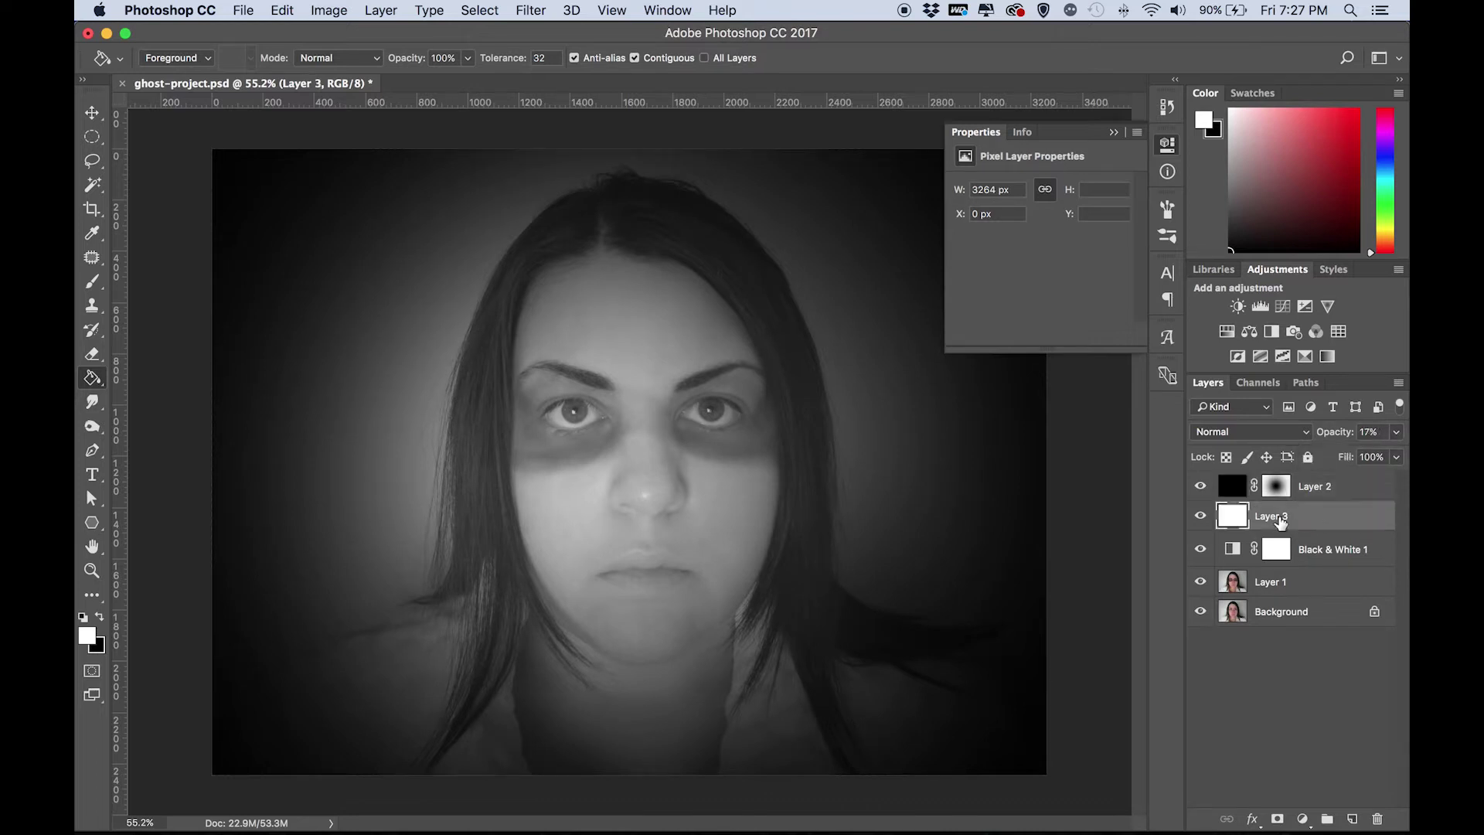
text(White Overlay)
key(Return)
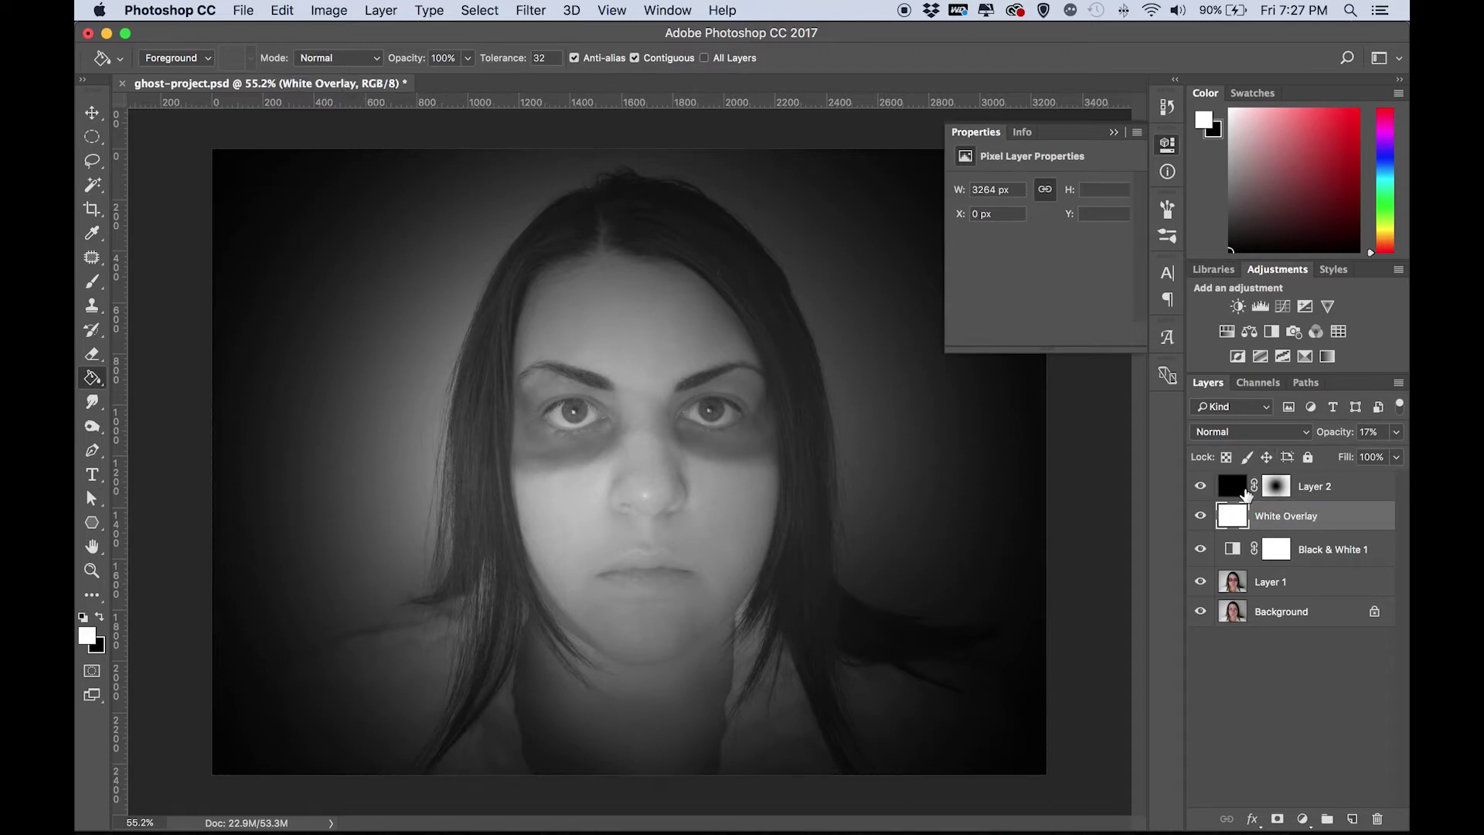
Step: Set the black vignette layer's opacity to 75%
click(1236, 493)
click(1395, 431)
mouse_move(1399, 453)
mouse_down()
mouse_move(1352, 456)
mouse_move(1376, 459)
mouse_up()
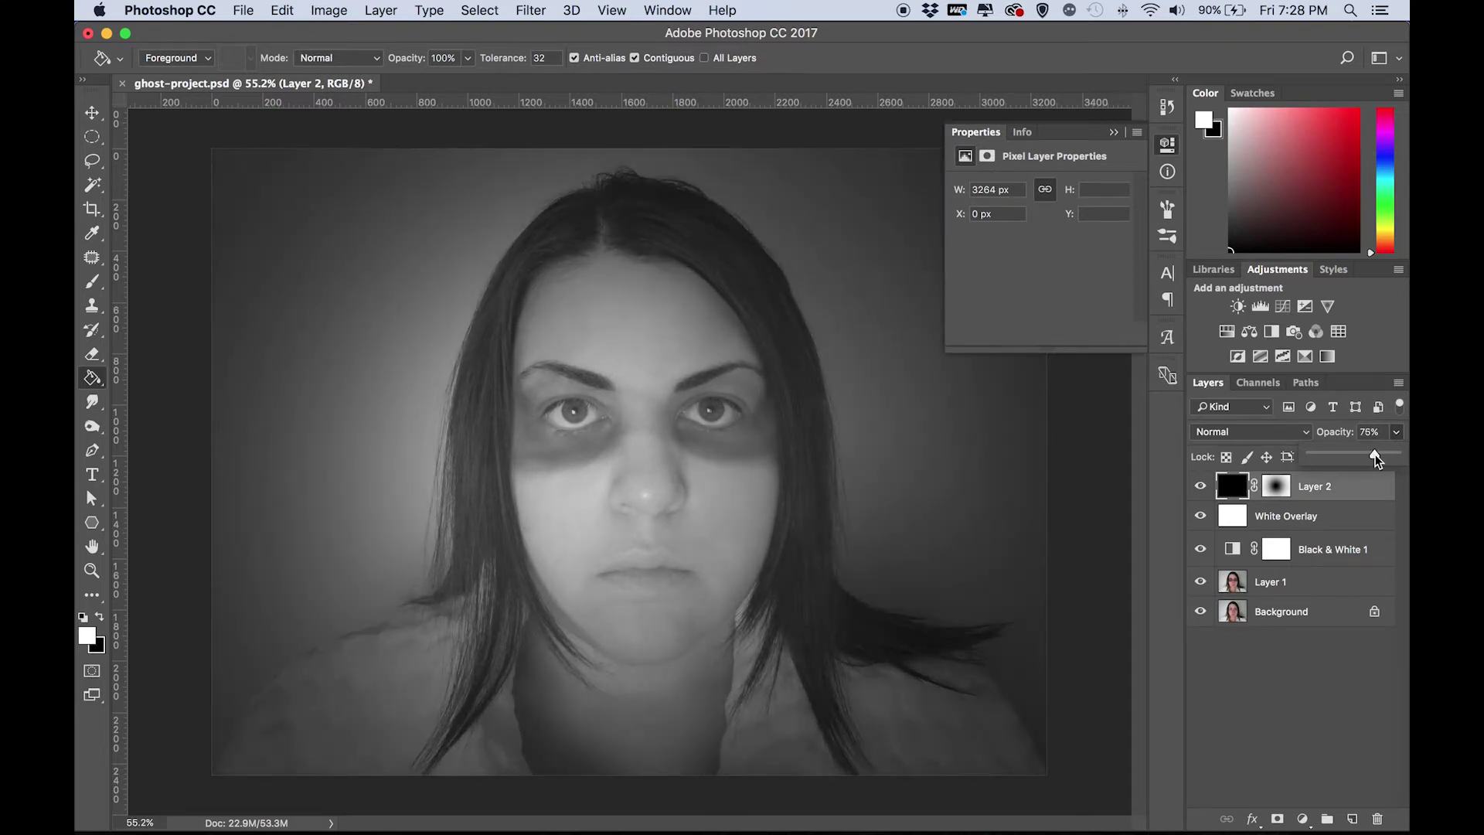
Step: Touch up the black layer's mask along the left edge with a smaller soft brush
click(1172, 155)
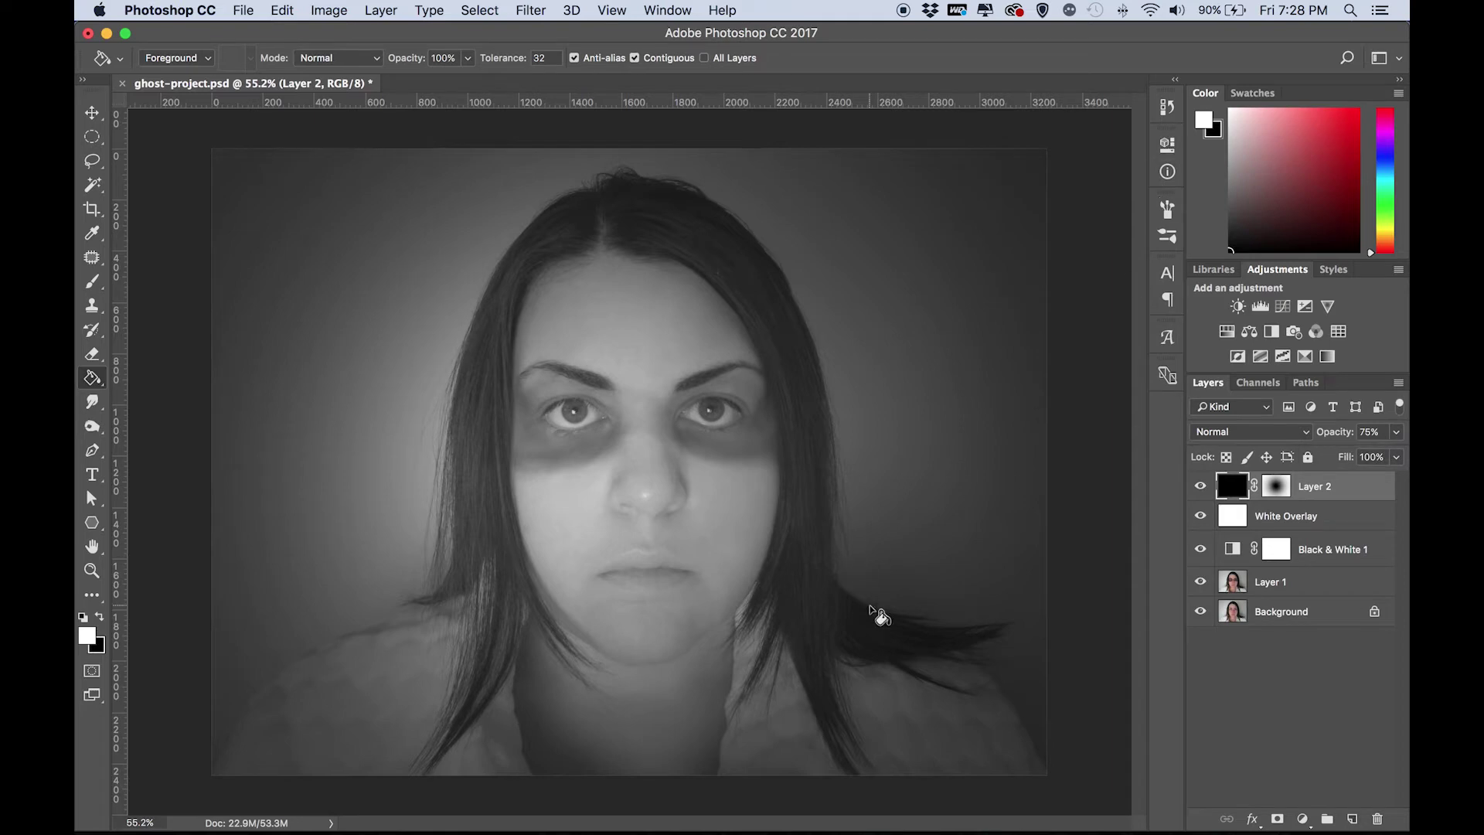
click(1276, 486)
key(x)
key(b)
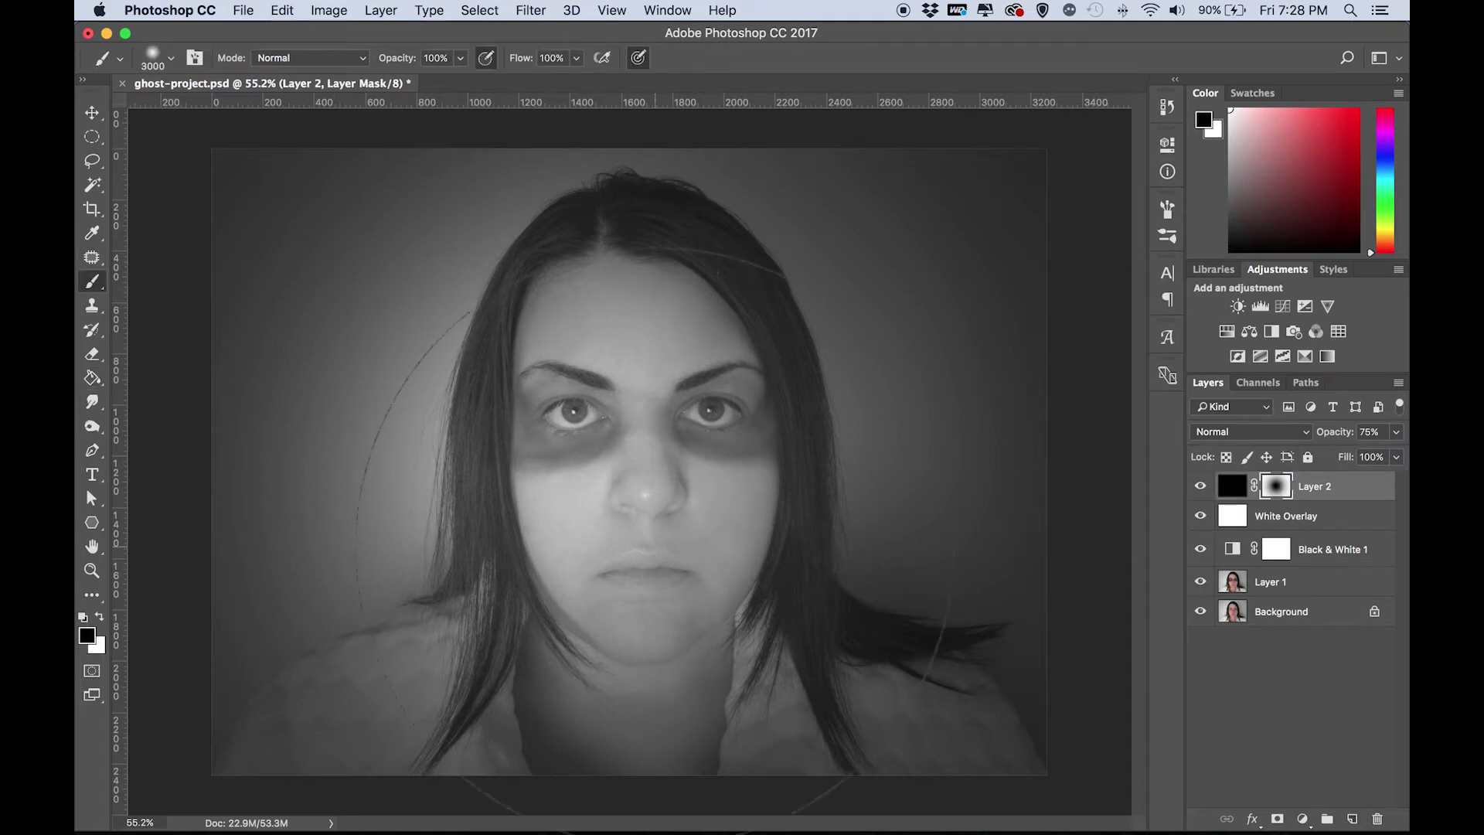
scroll(655, 533, down, 3)
click(171, 58)
drag(262, 116, 290, 117)
key(Return)
key(x)
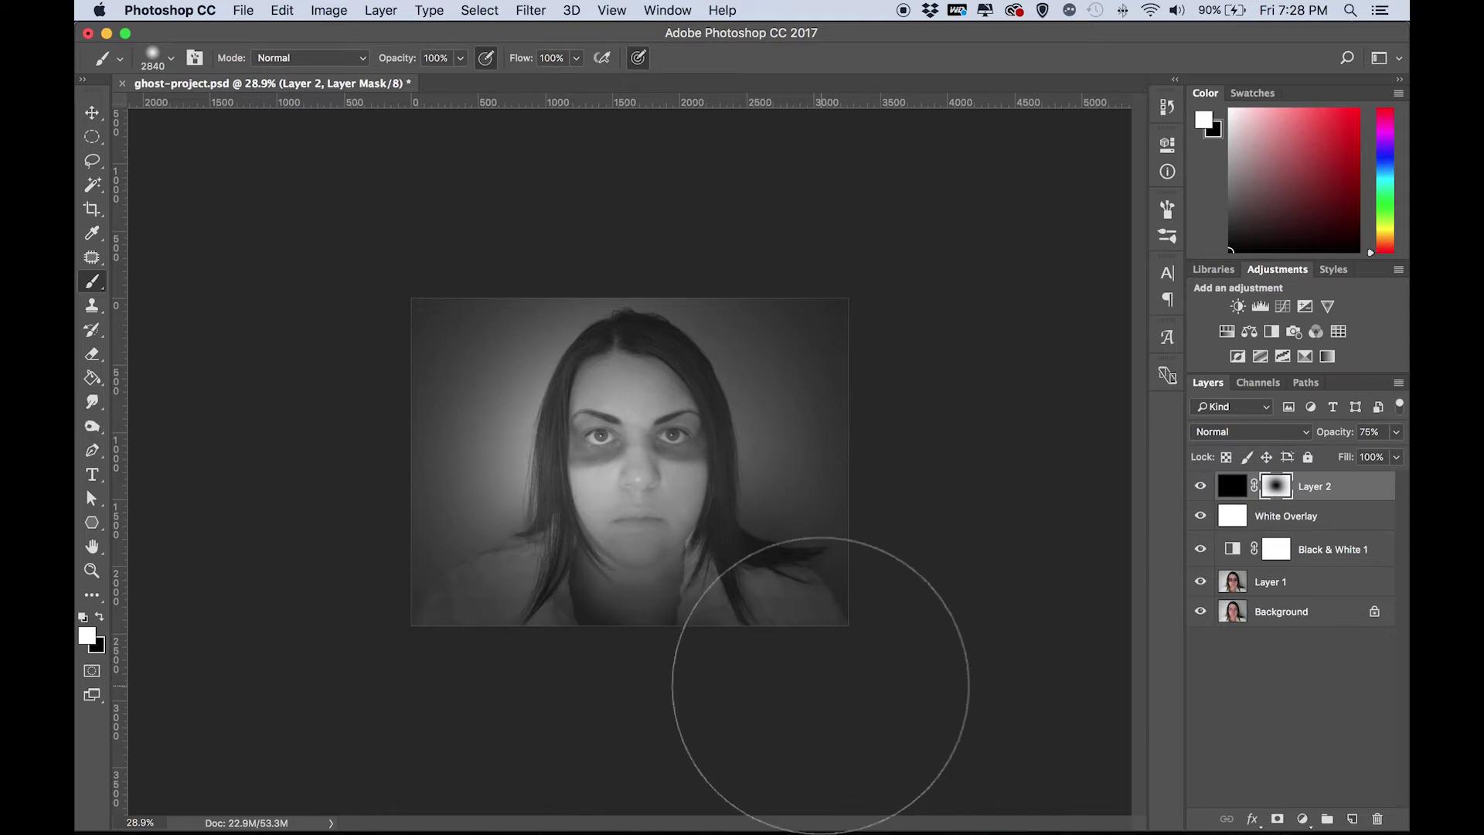
click(347, 436)
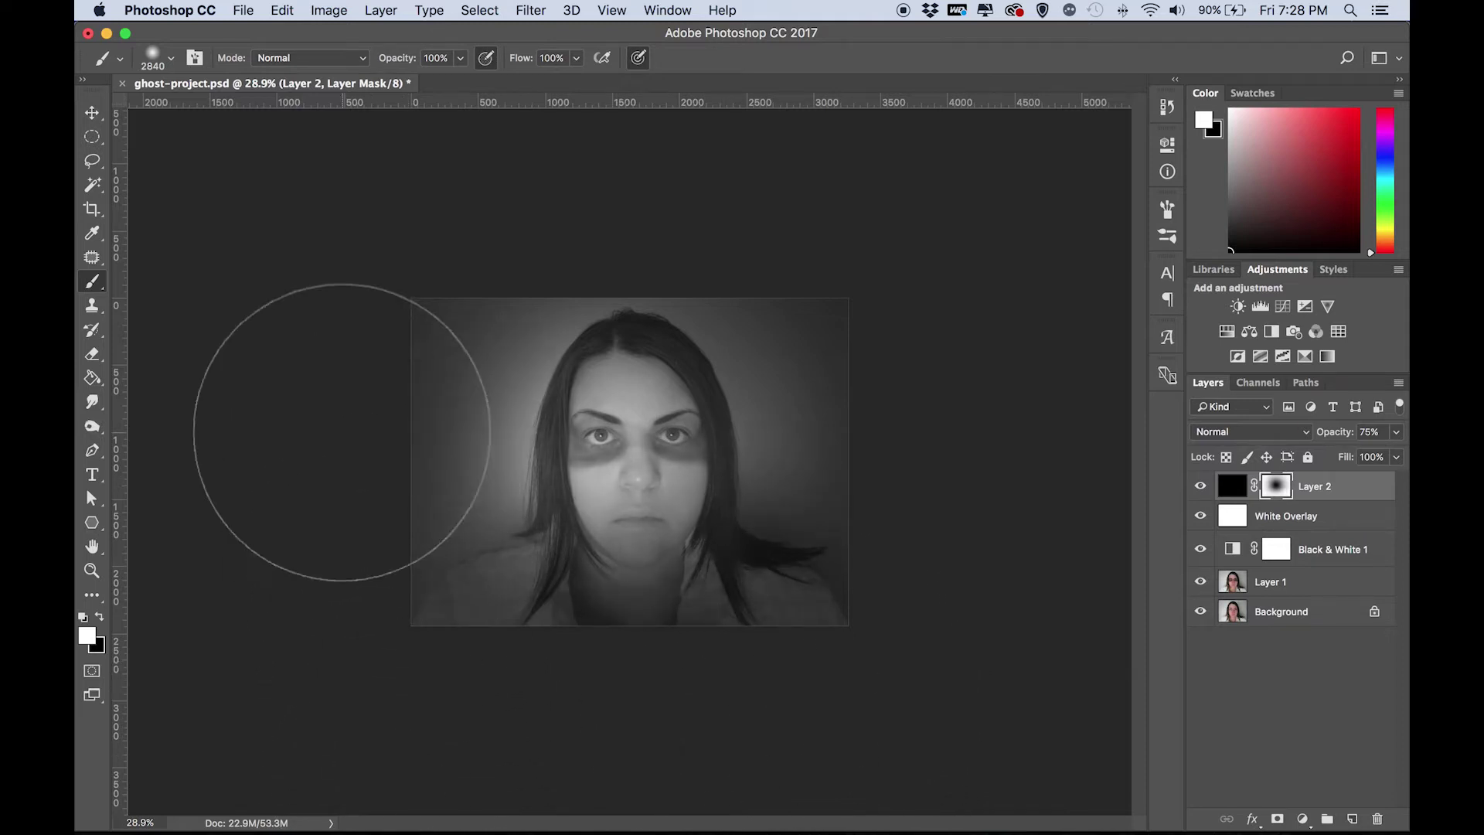
key(super+equal)
key(super+equal)
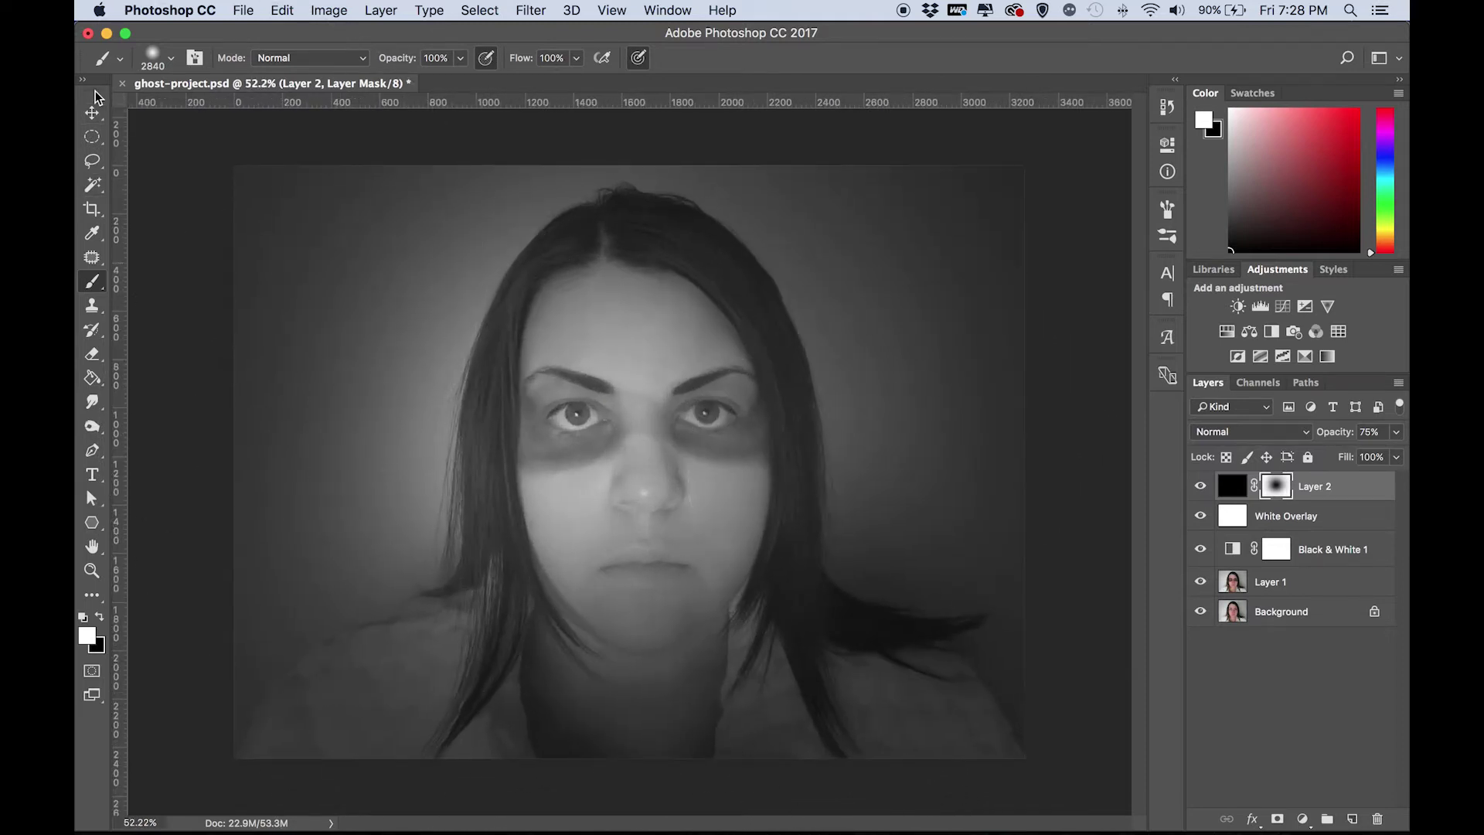
Step: Rename Layer 2 to 'Black Overlay' and lock the overlay layers' positions
click(93, 113)
double_click(1316, 486)
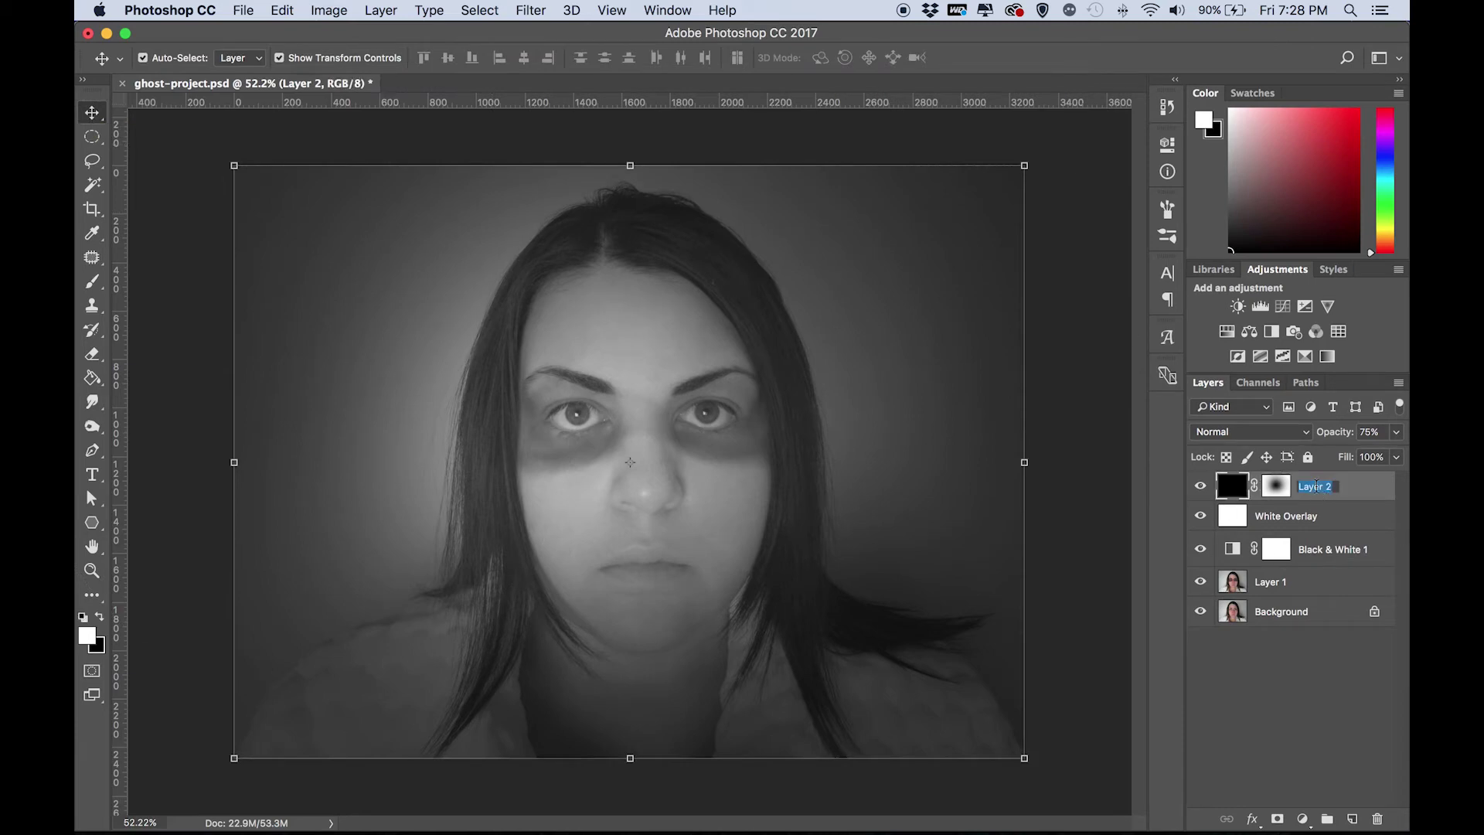
text(Black Overlay)
key(Return)
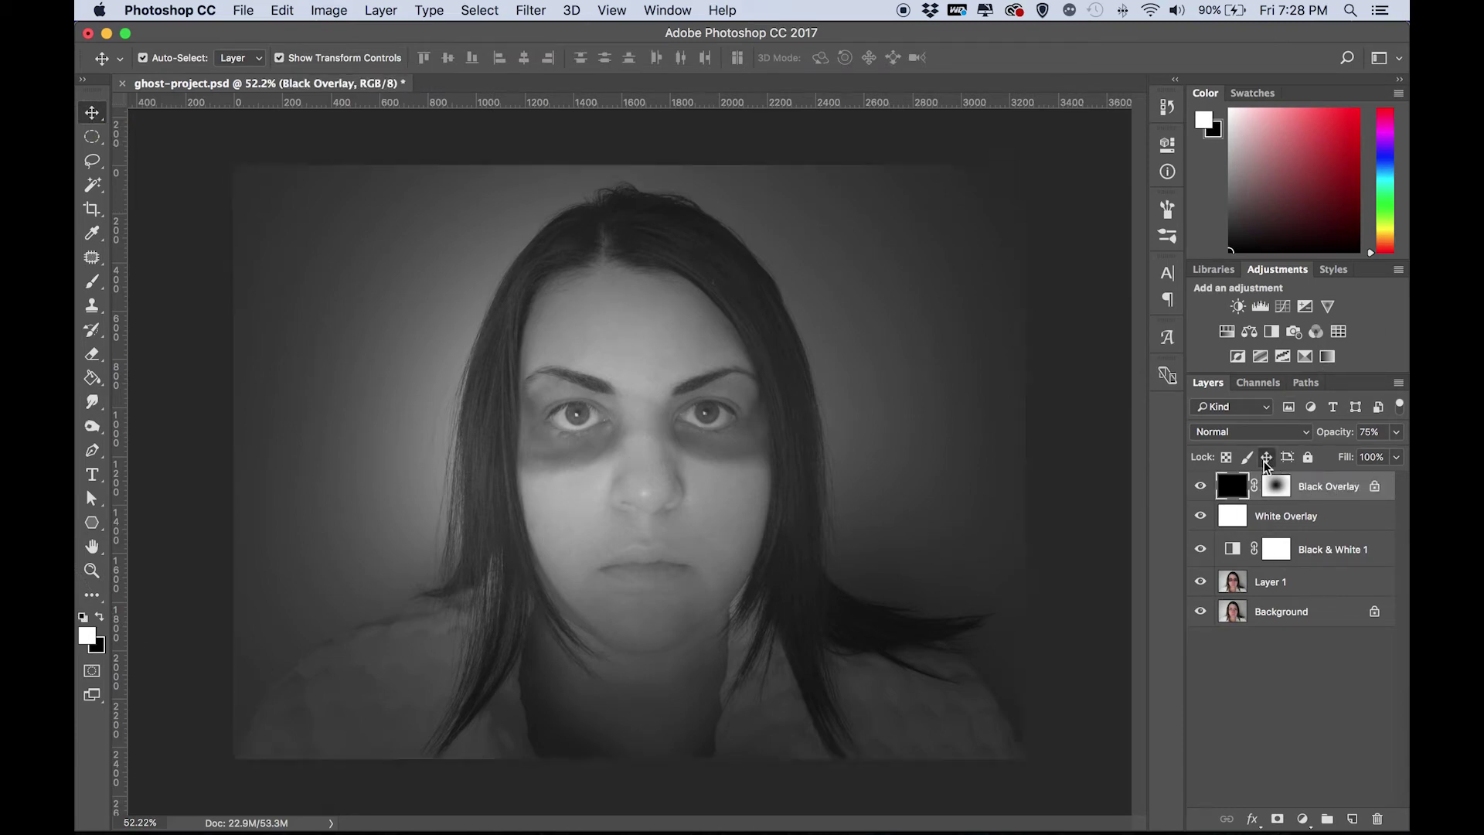
click(1288, 506)
click(1266, 456)
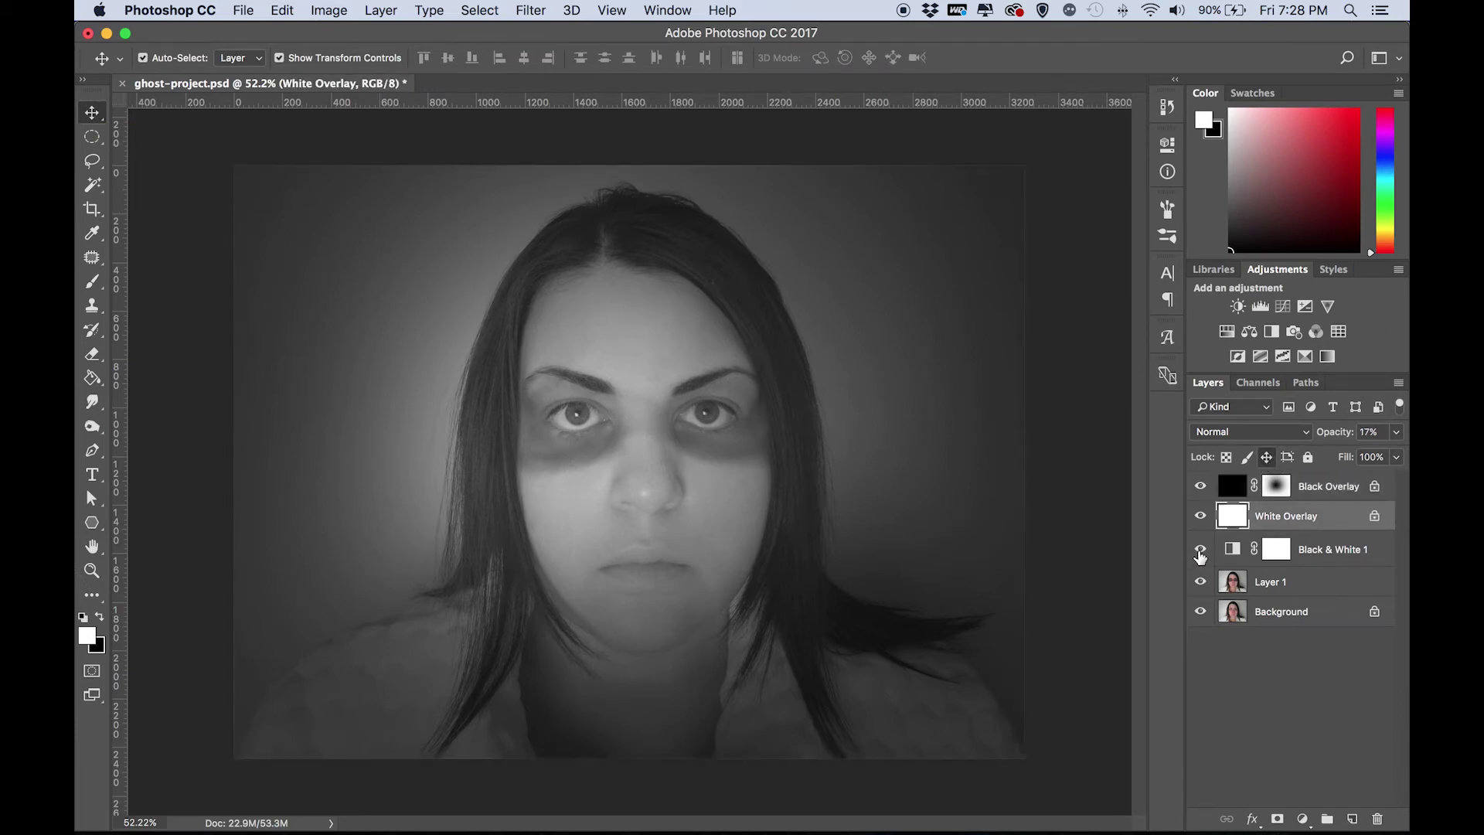
click(1322, 589)
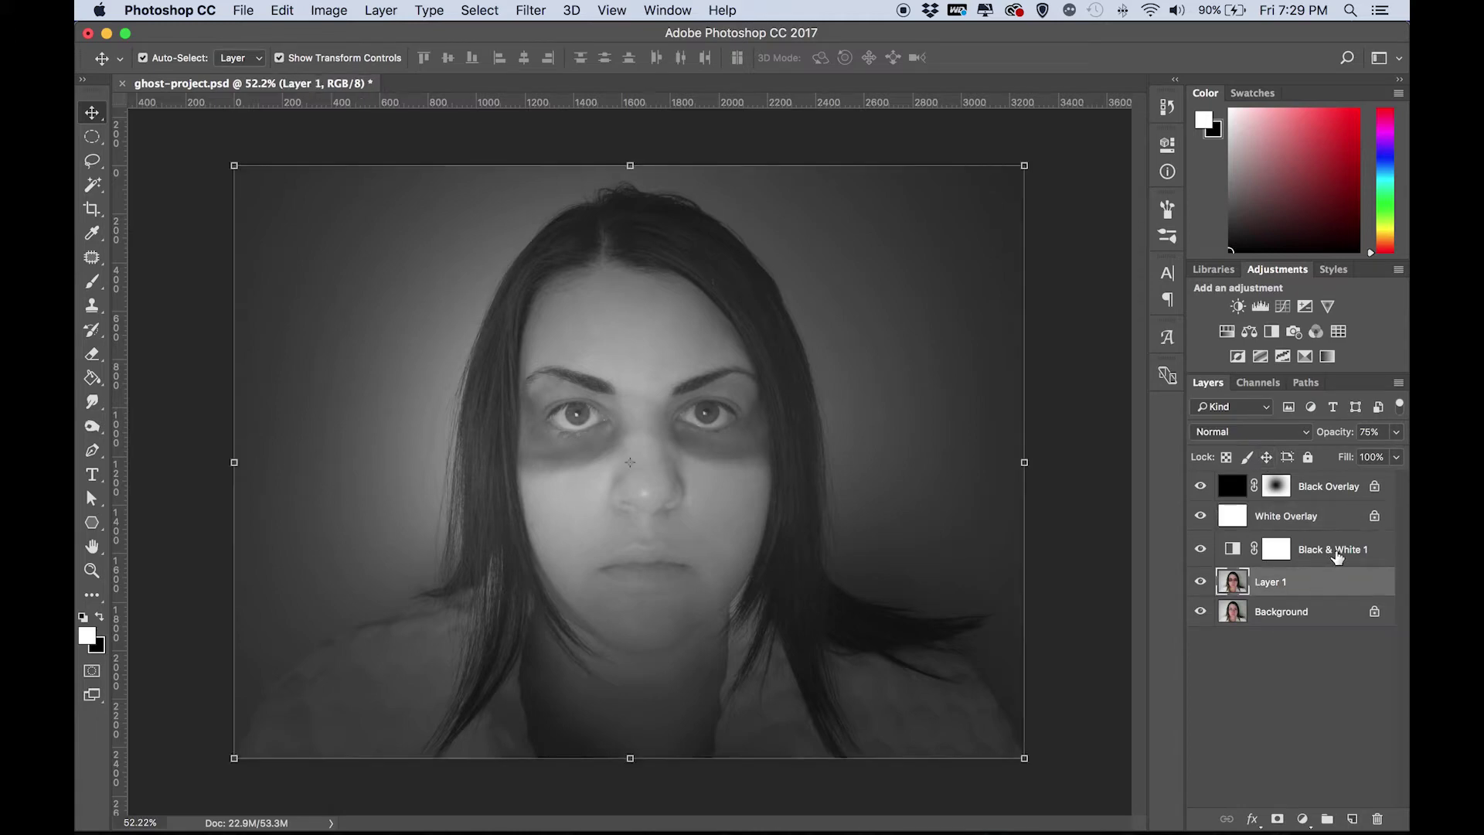
Step: With the Black & White 1 mask targeted, trace a closed curved Pen path around the left eye
click(1329, 561)
scroll(606, 462, up, 5)
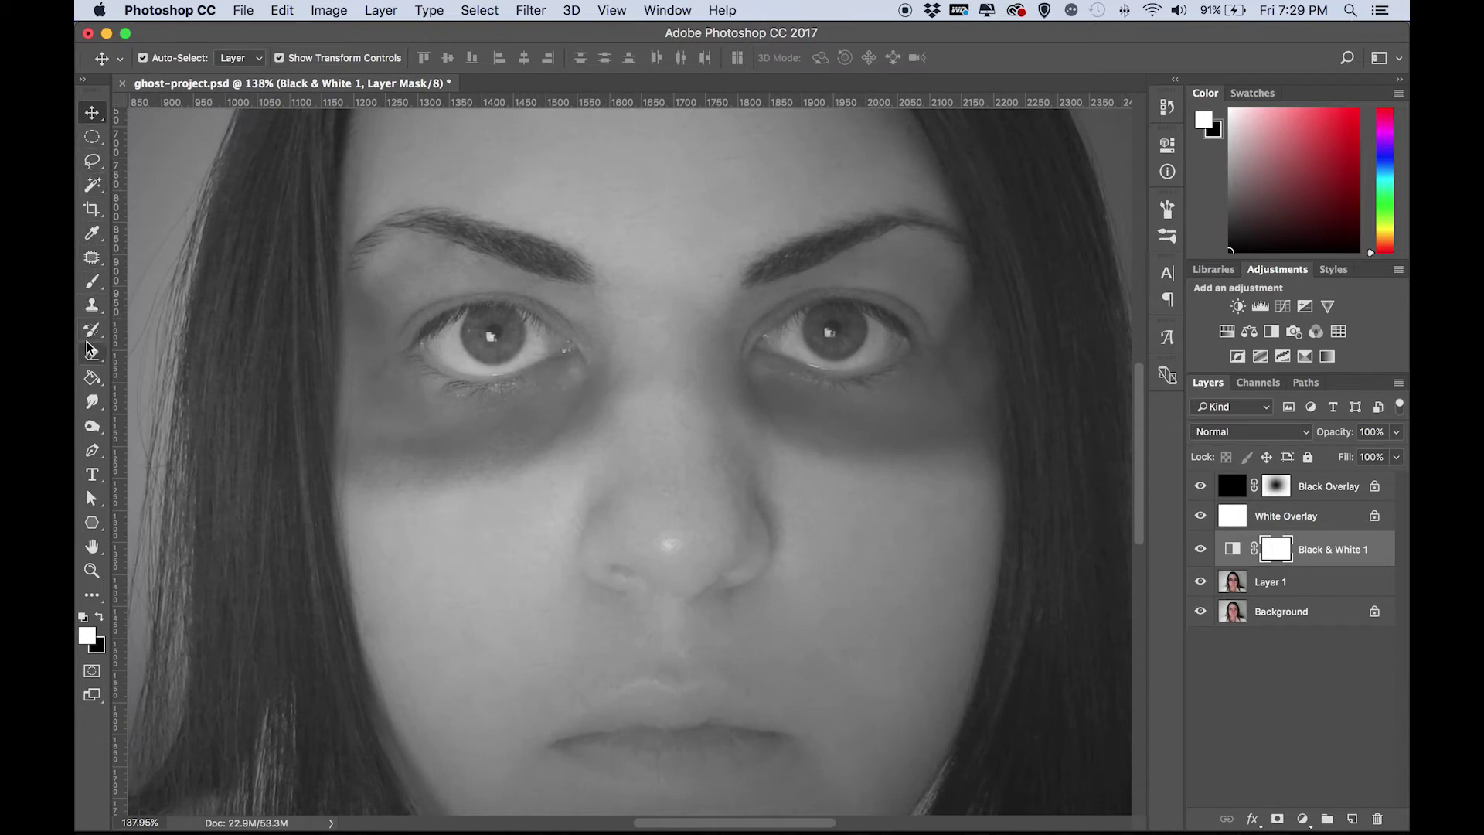
click(98, 263)
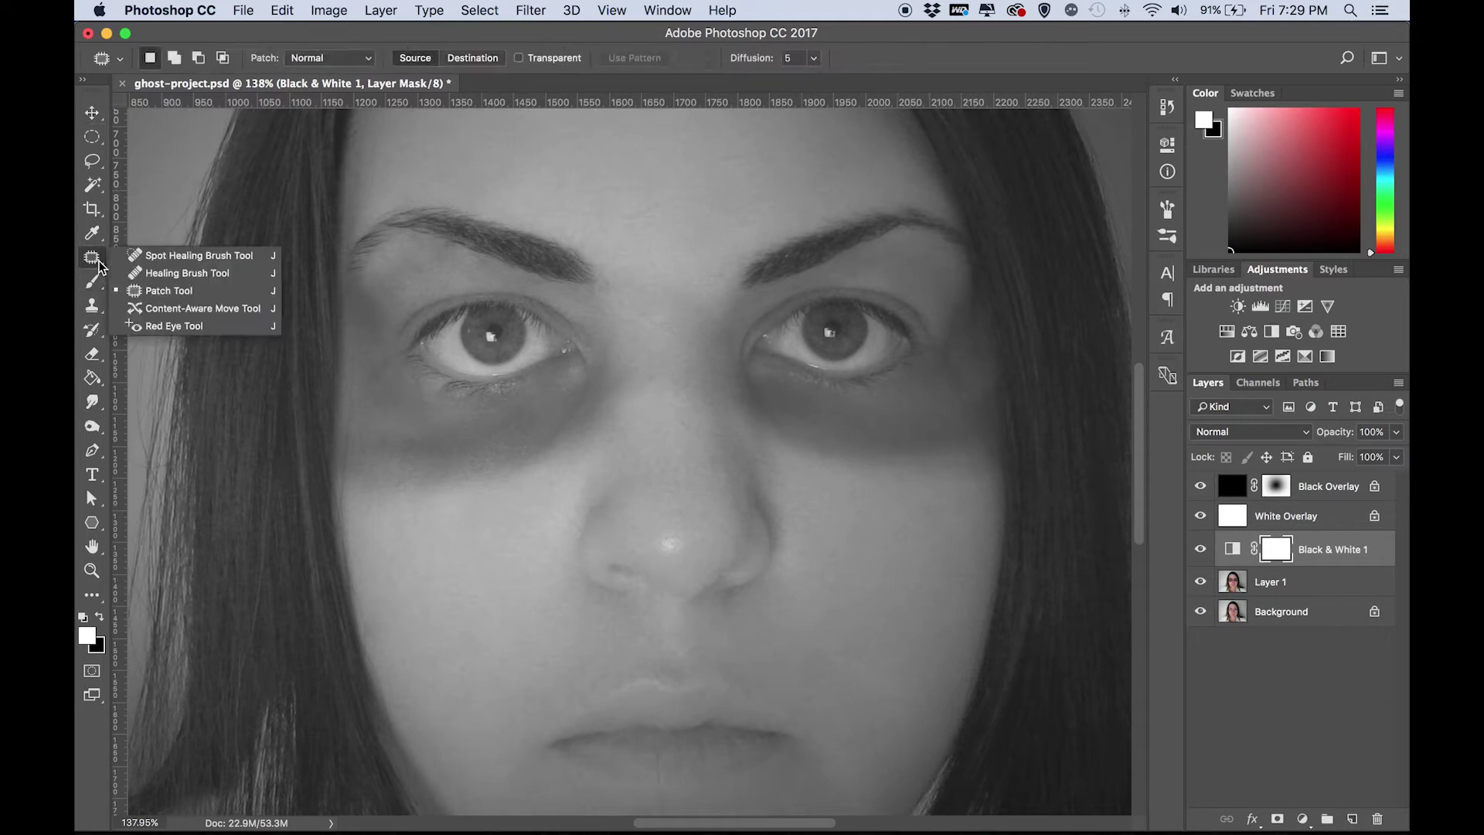
click(99, 266)
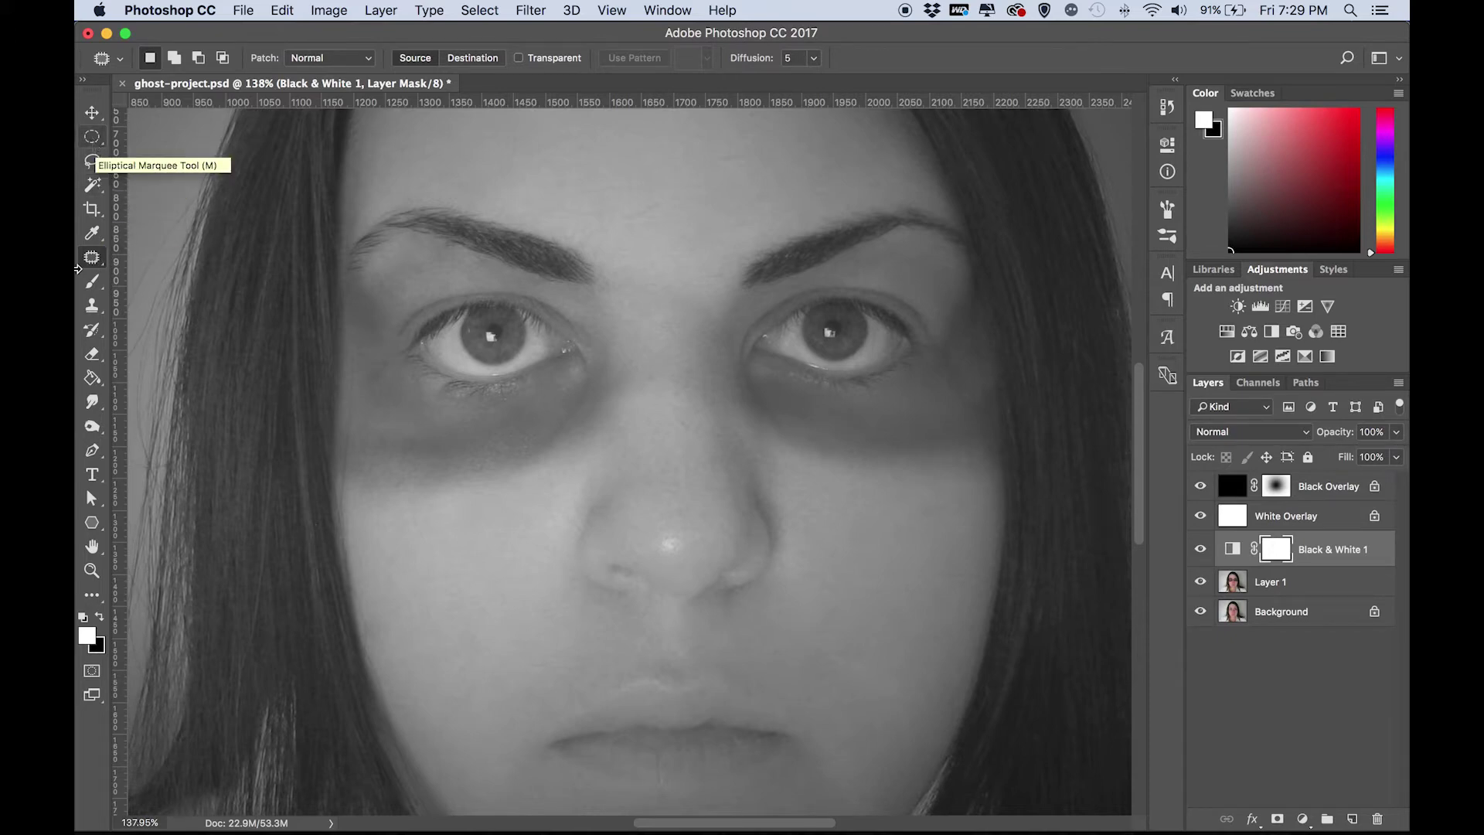
click(92, 450)
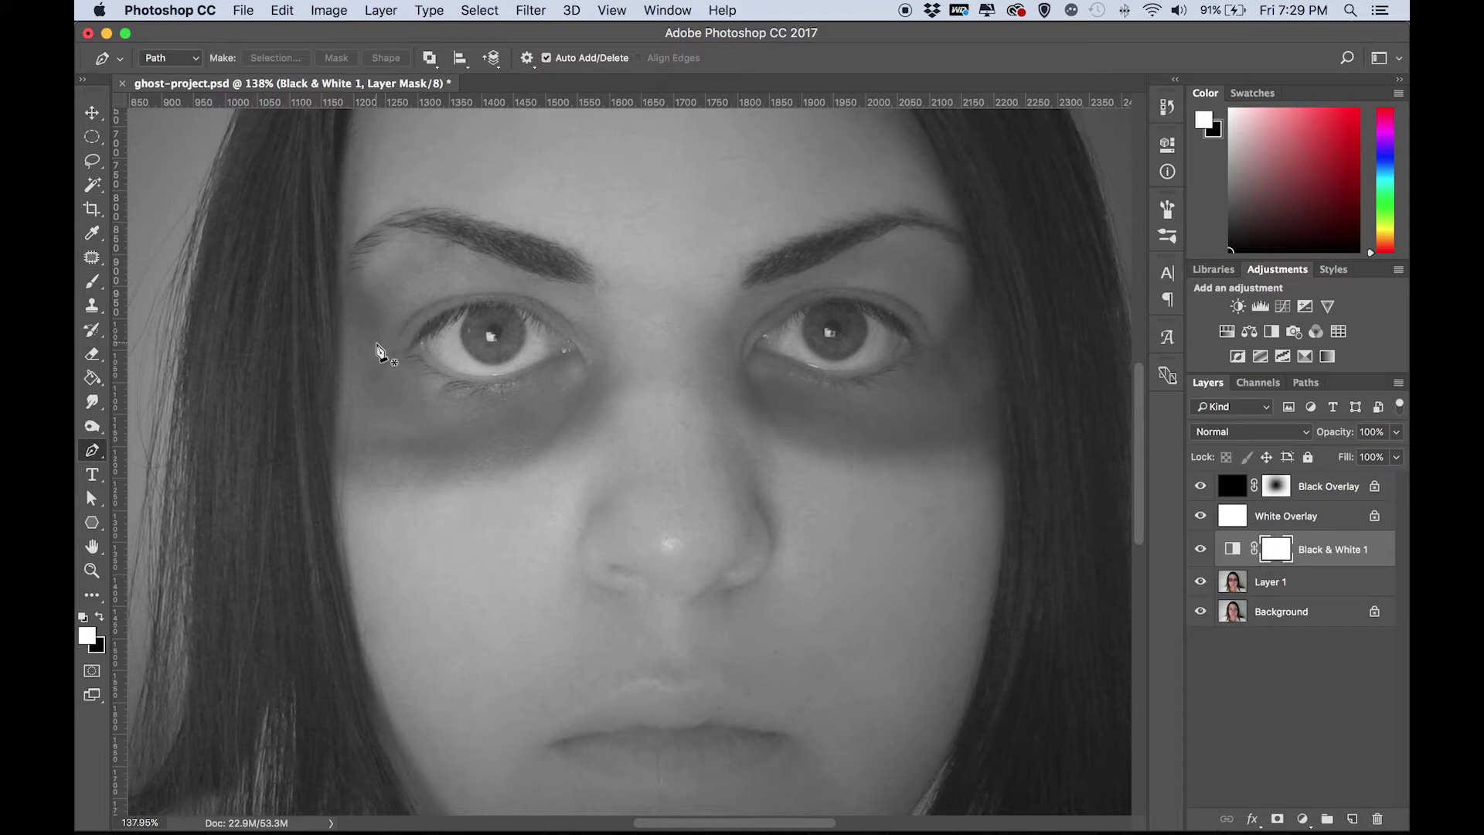
click(376, 329)
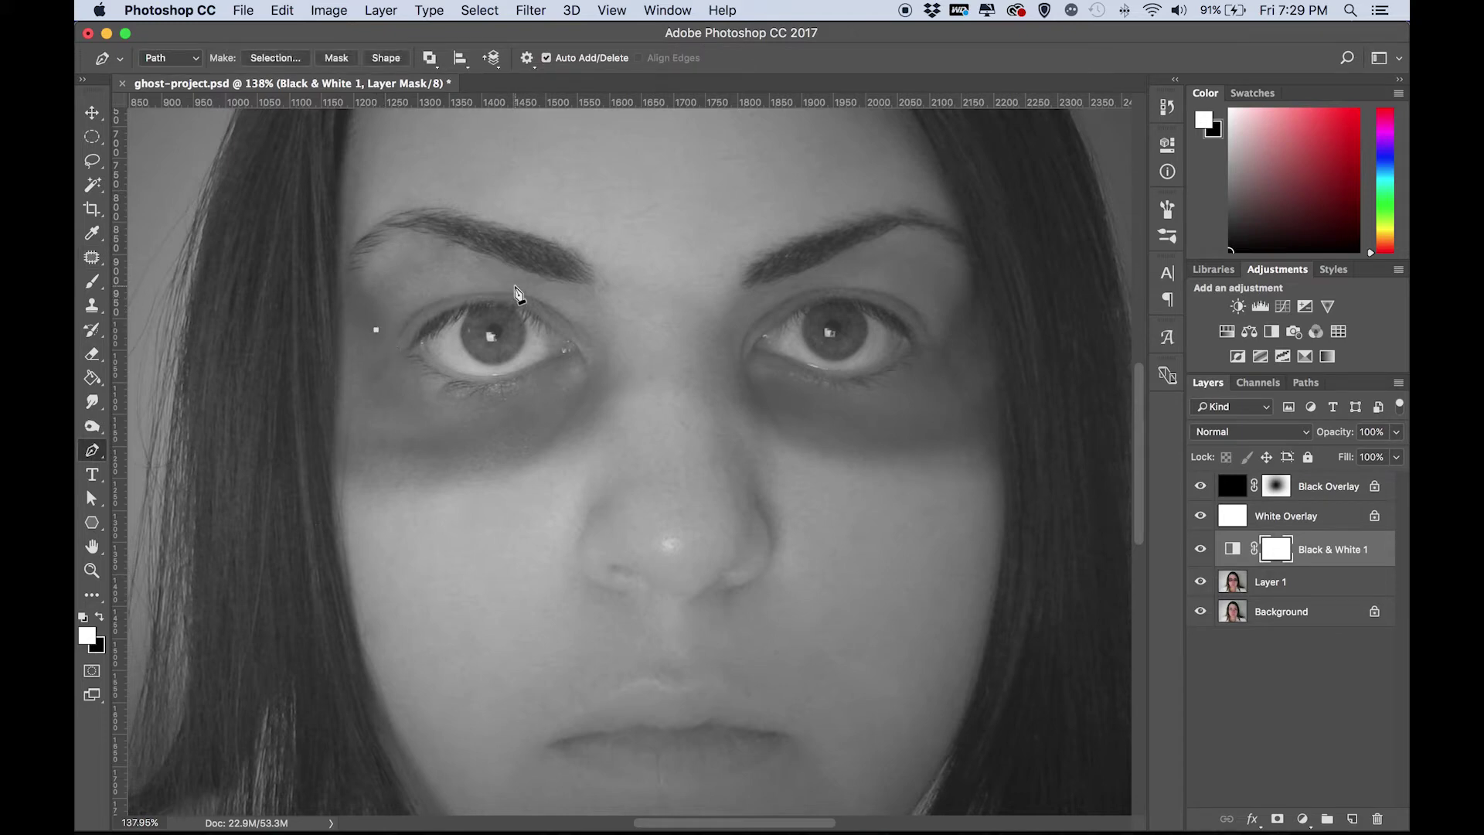
drag(517, 286, 624, 304)
click(610, 359)
drag(376, 331, 311, 158)
right_click(539, 380)
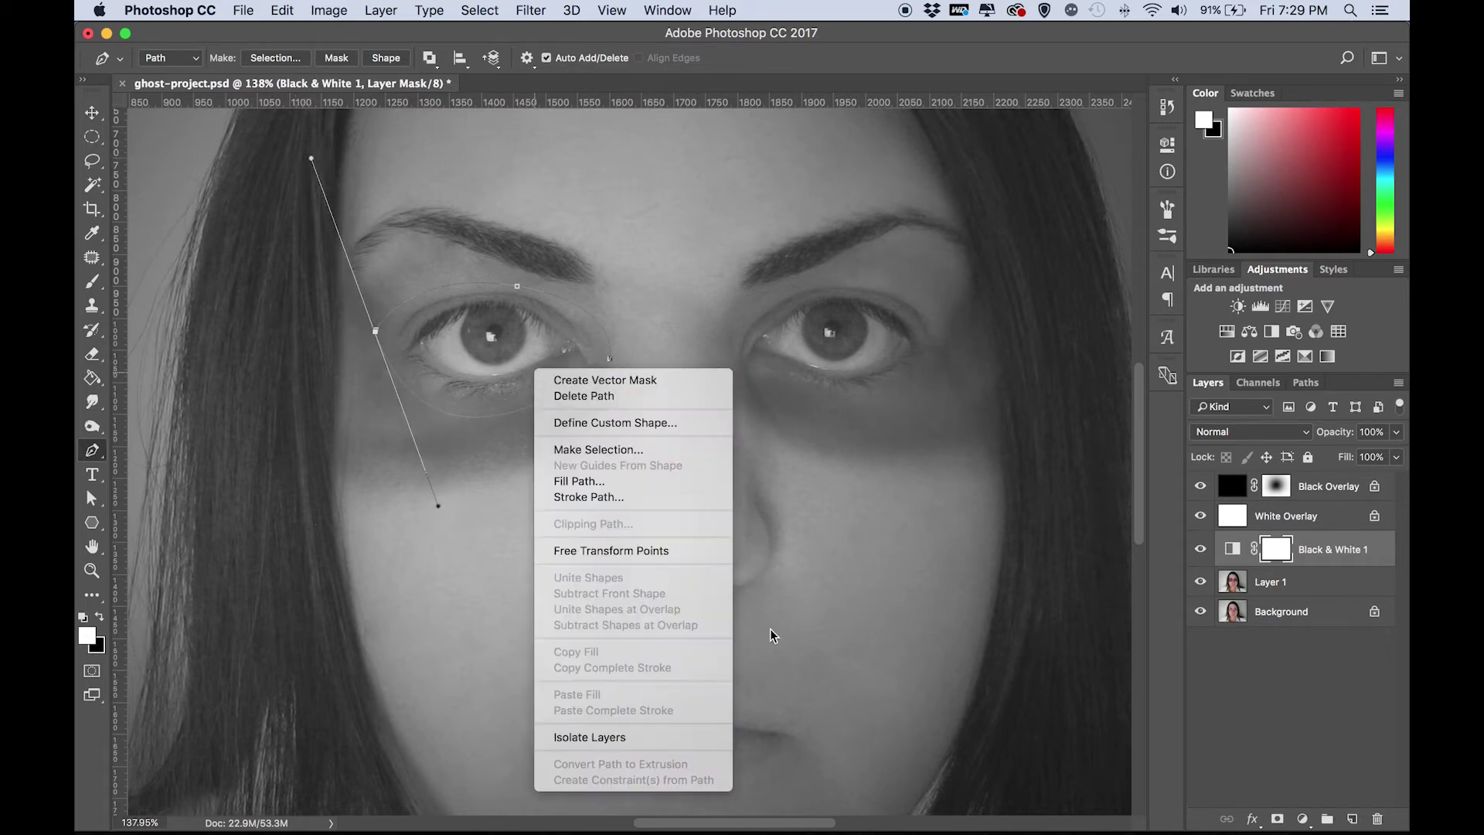
Step: Convert the eye path to a selection and fill it black on a new Layer 2, then deselect
click(662, 450)
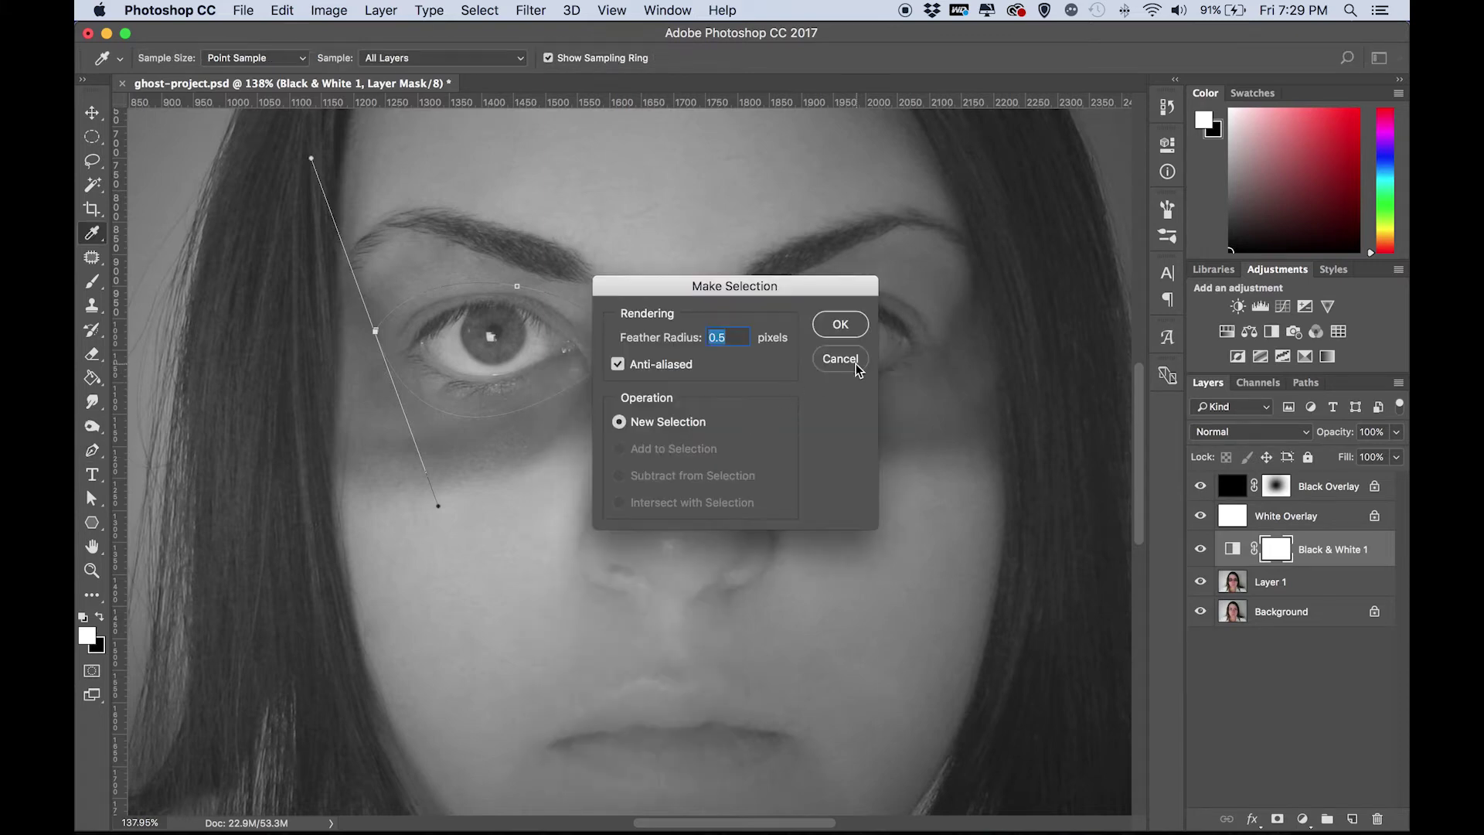
click(844, 328)
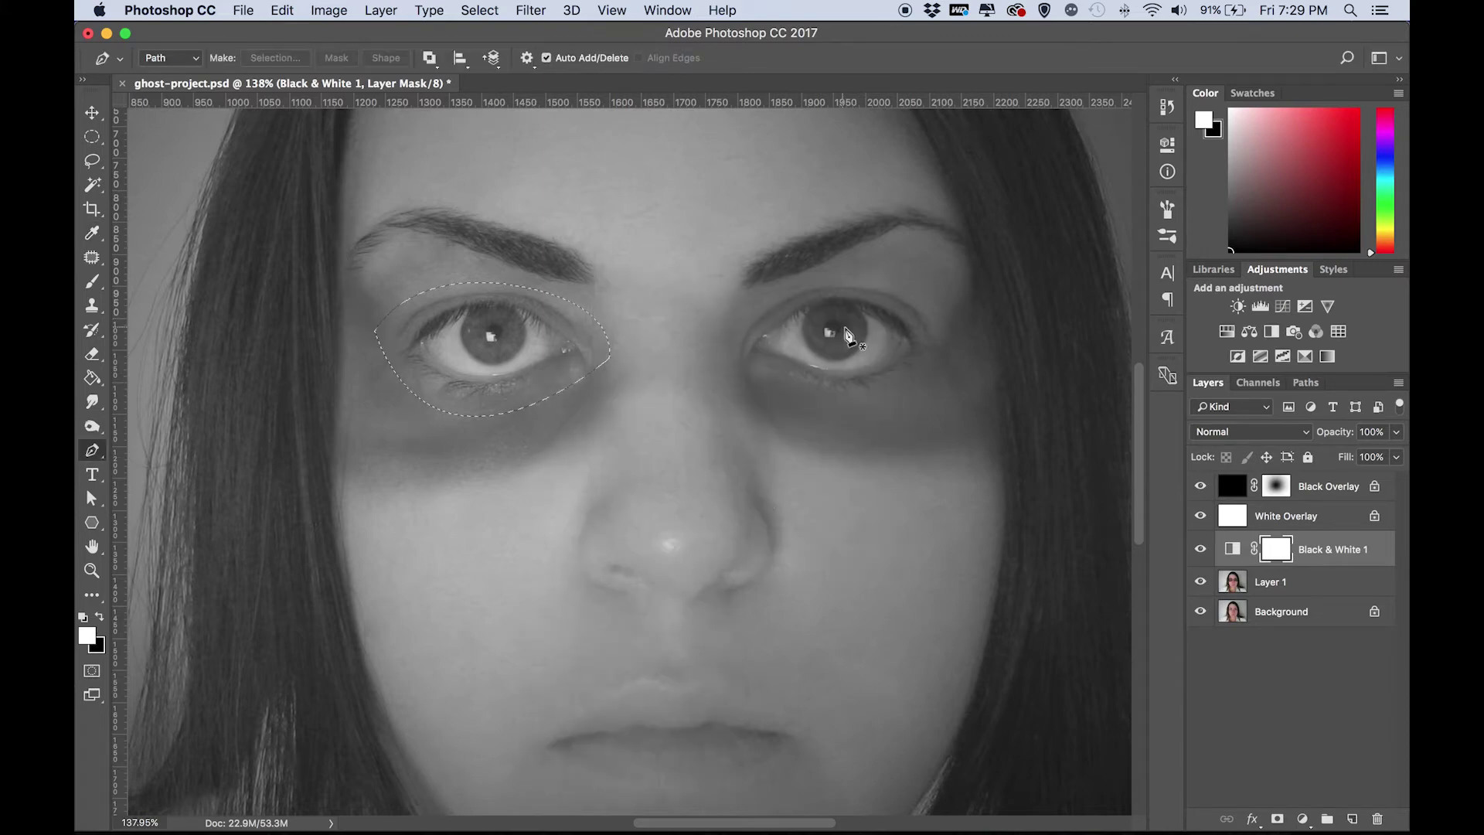
click(1349, 820)
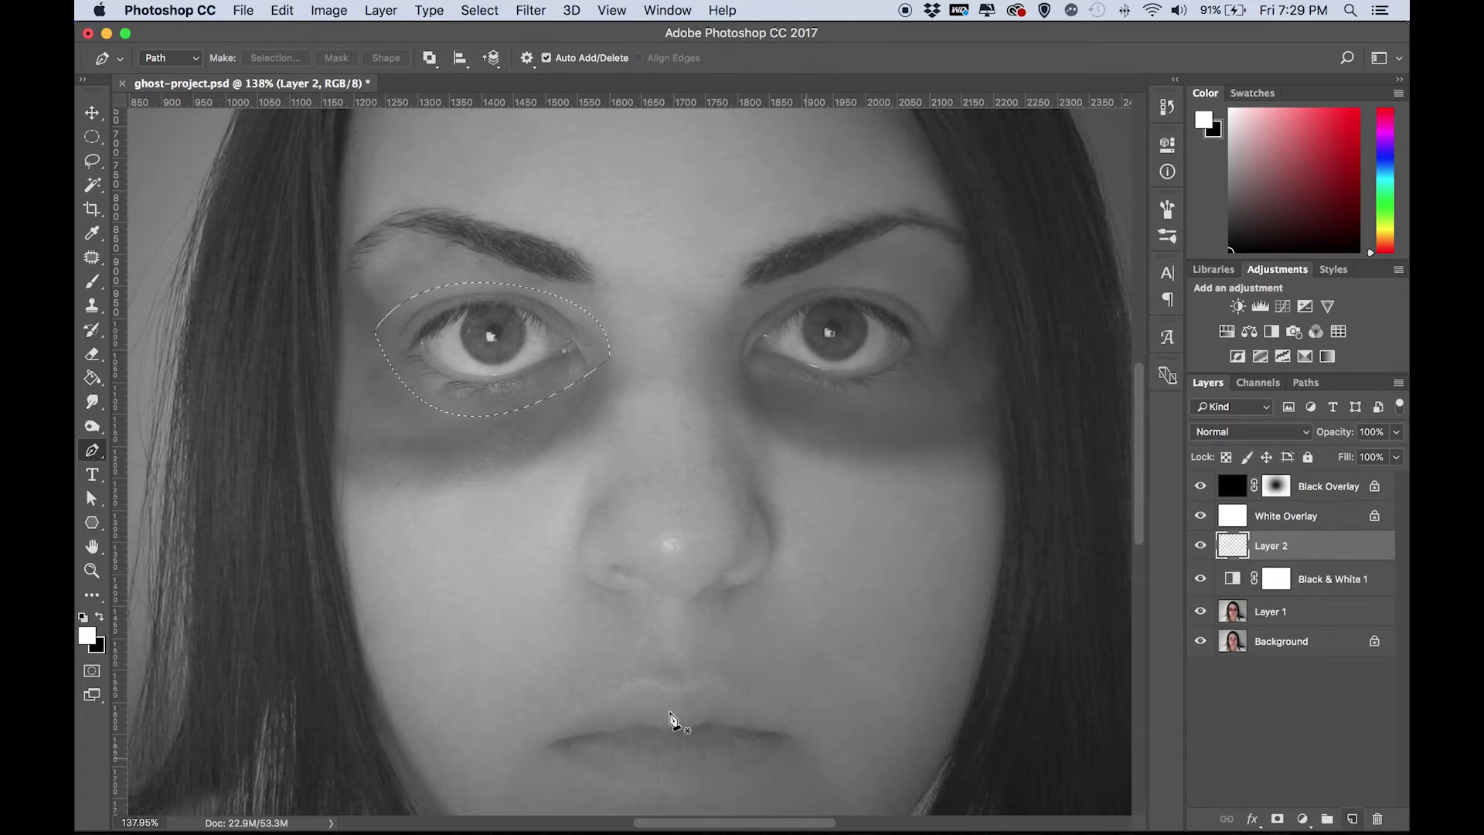
click(93, 379)
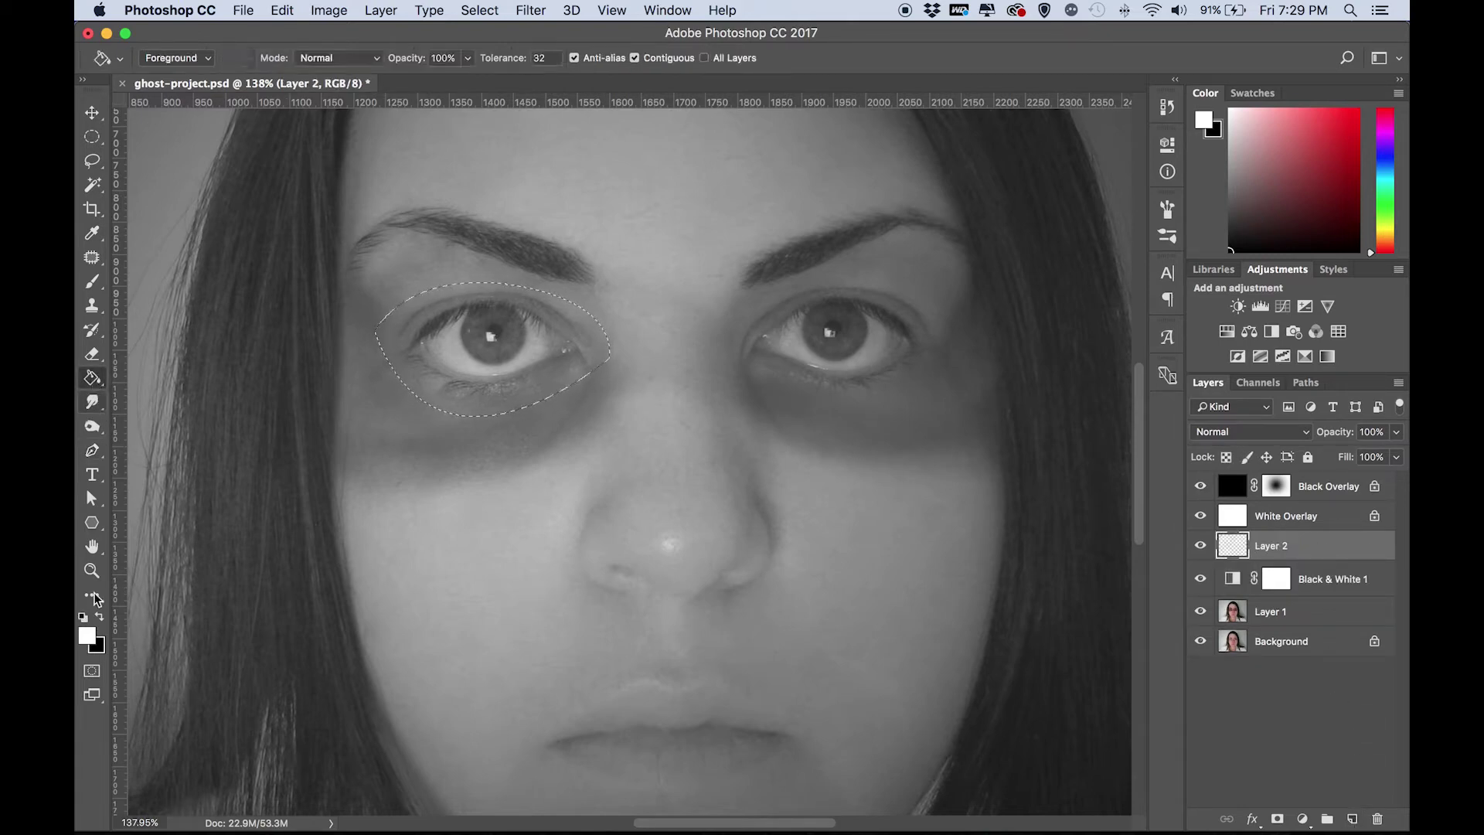
click(99, 616)
click(489, 357)
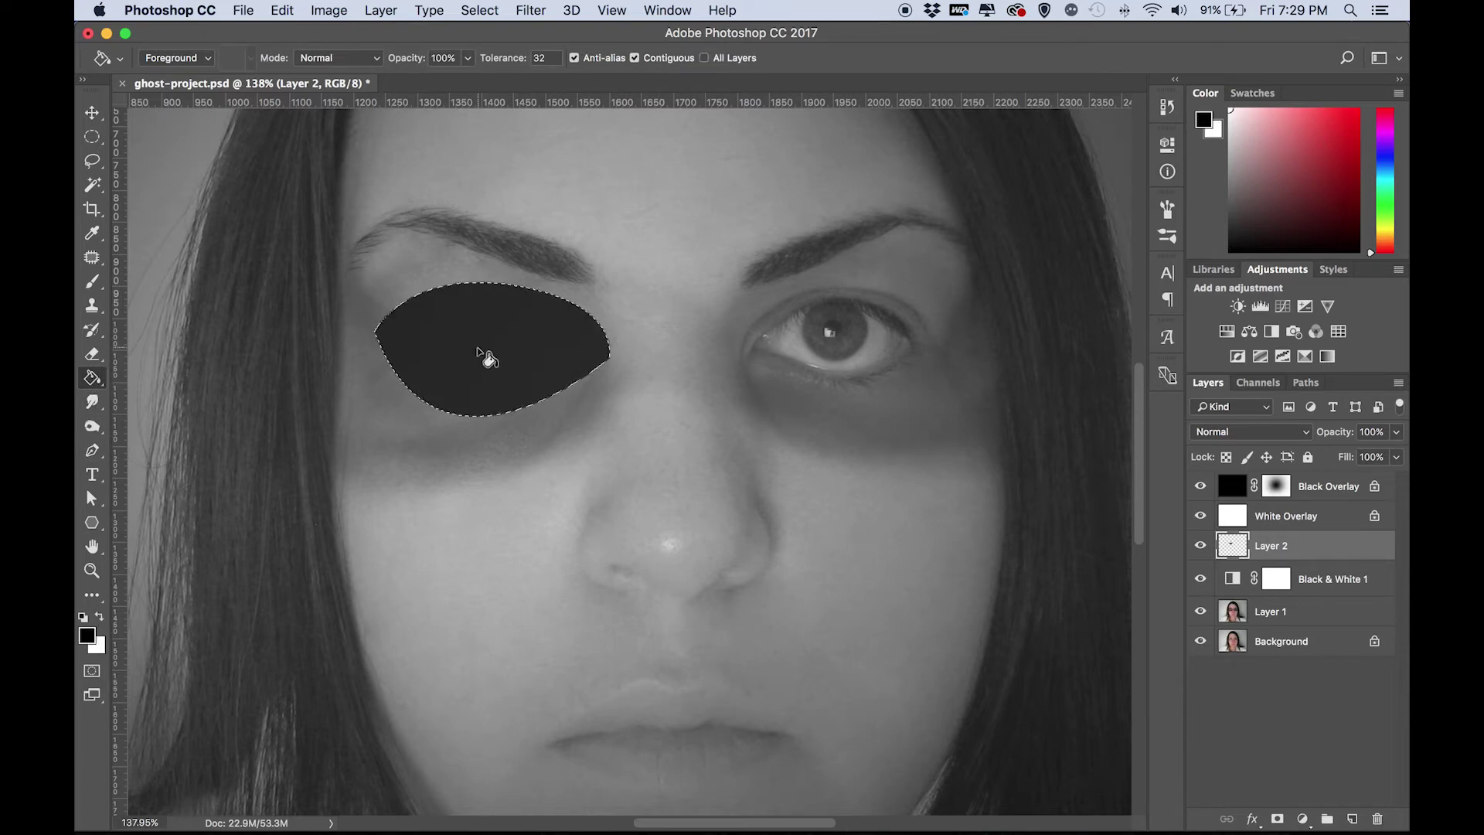
key(super+d)
scroll(489, 357, down, 2)
scroll(489, 359, down, 4)
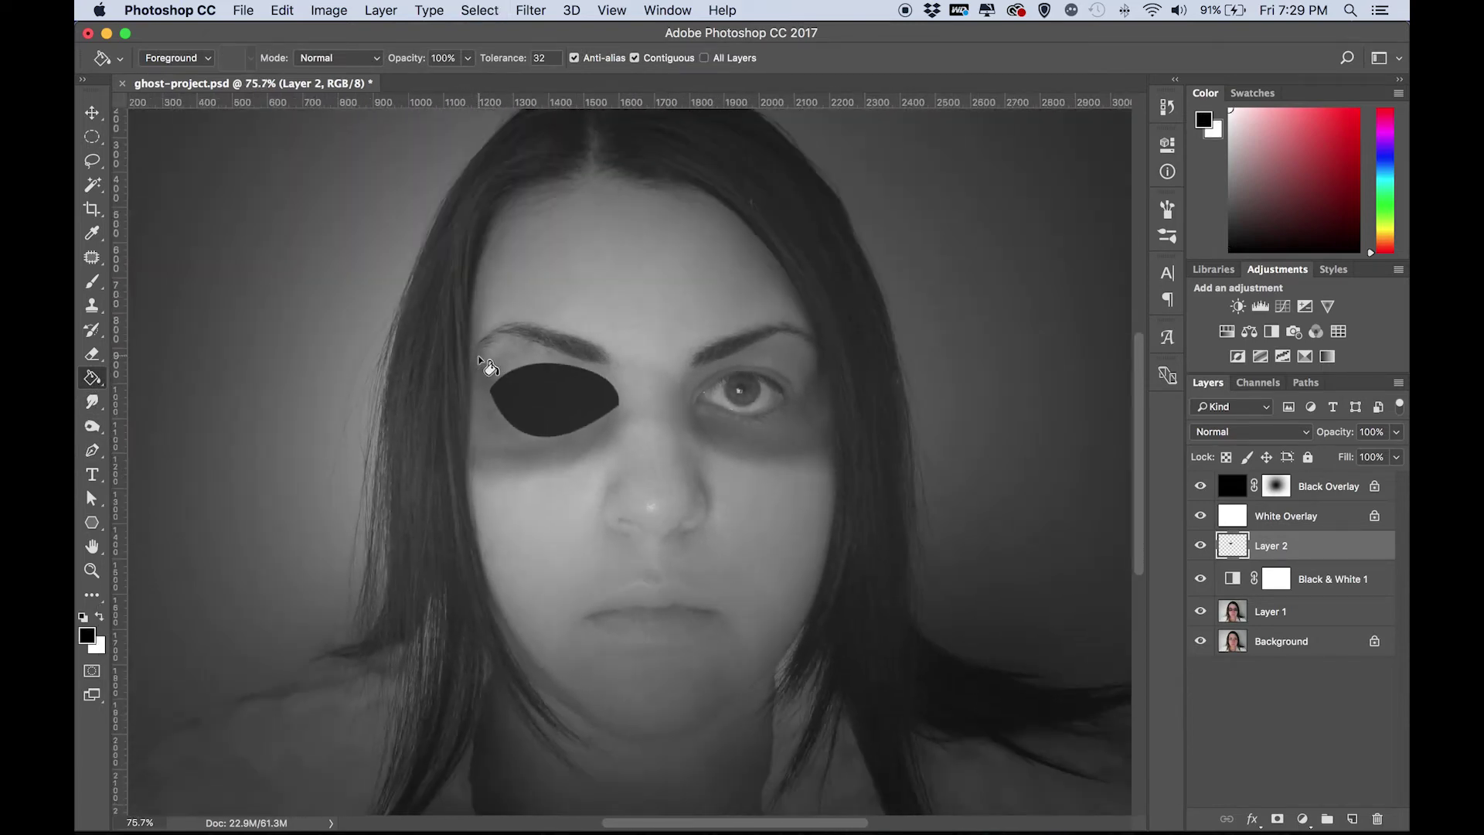
scroll(488, 363, up, 2)
scroll(489, 357, up, 1)
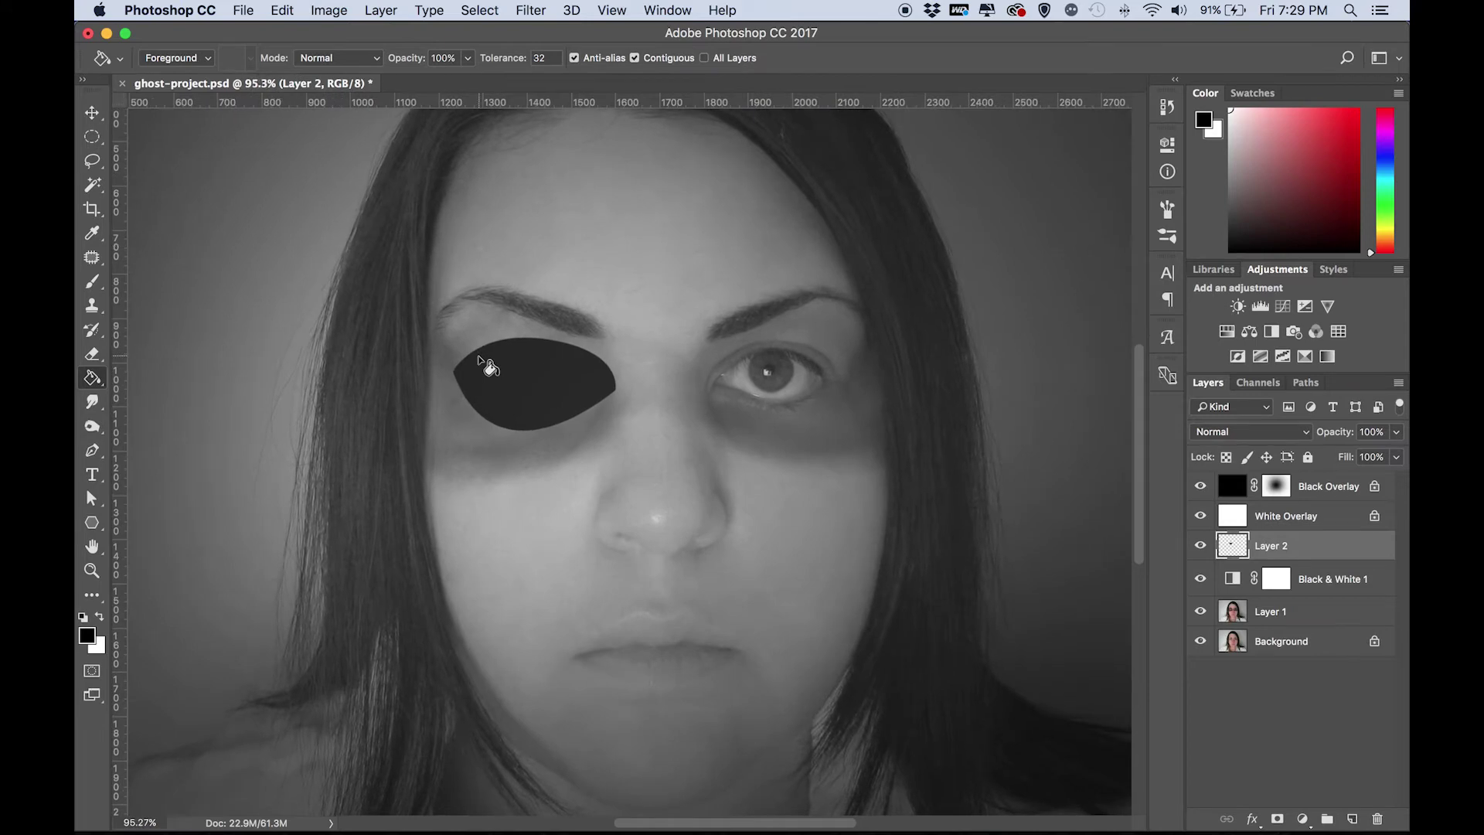
scroll(490, 356, down, 3)
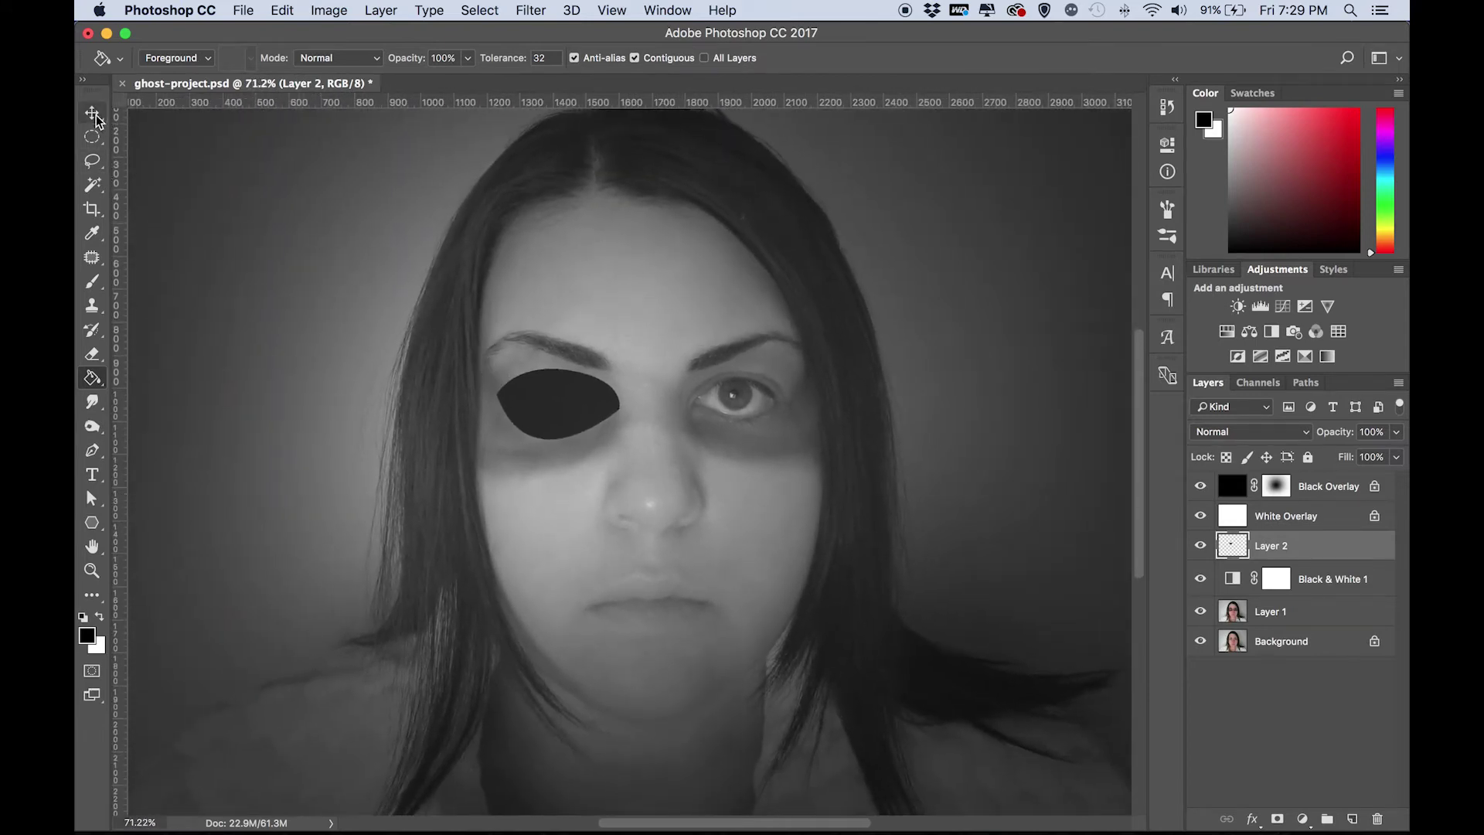
click(92, 114)
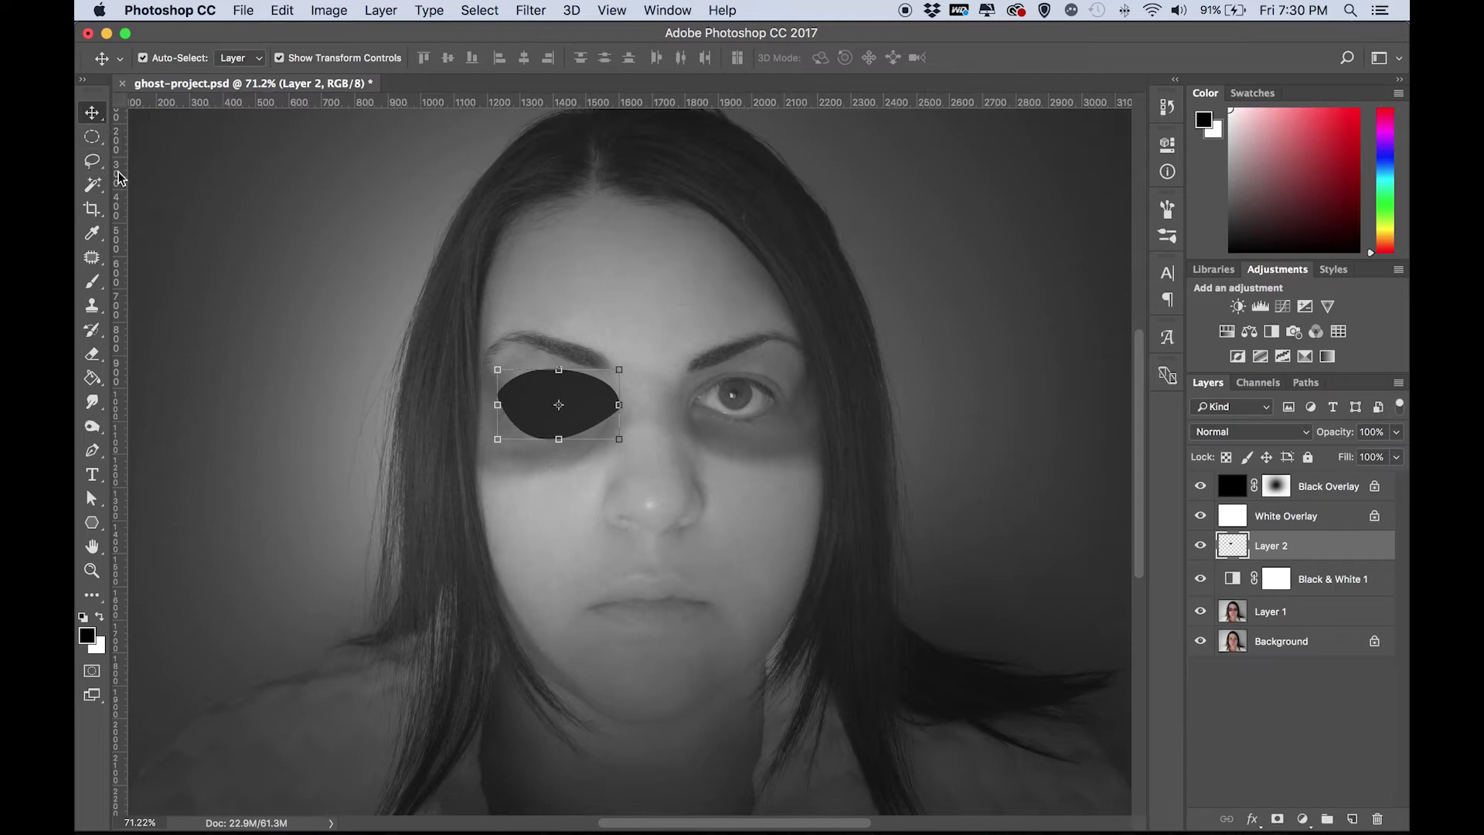
Step: Give Layer 2 an Outer Bevel (size 35 px, direction Down) and enable Inner Shadow
double_click(1316, 554)
drag(729, 188, 1201, 154)
click(931, 233)
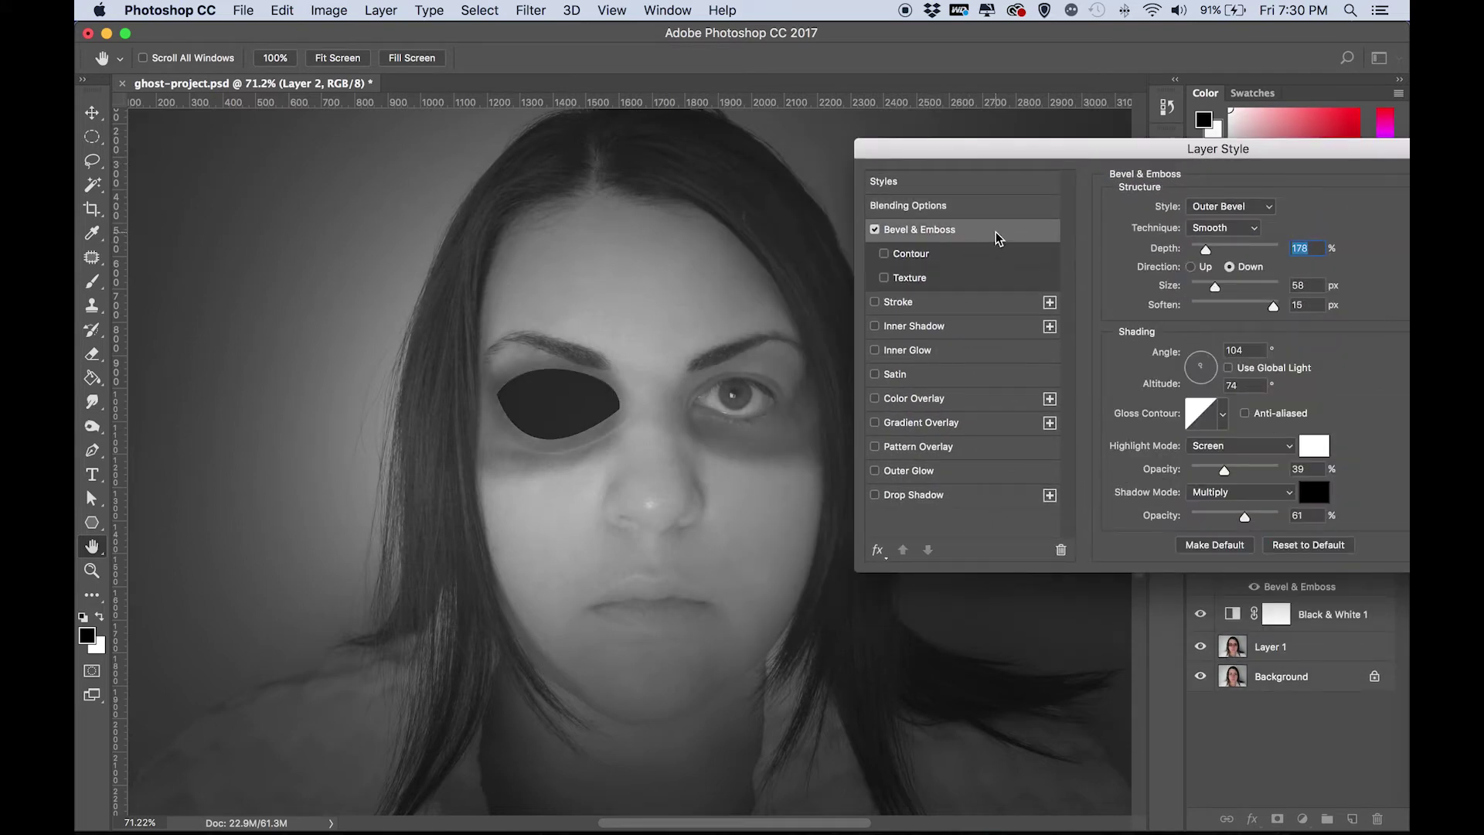
drag(1214, 287, 1209, 249)
click(1235, 206)
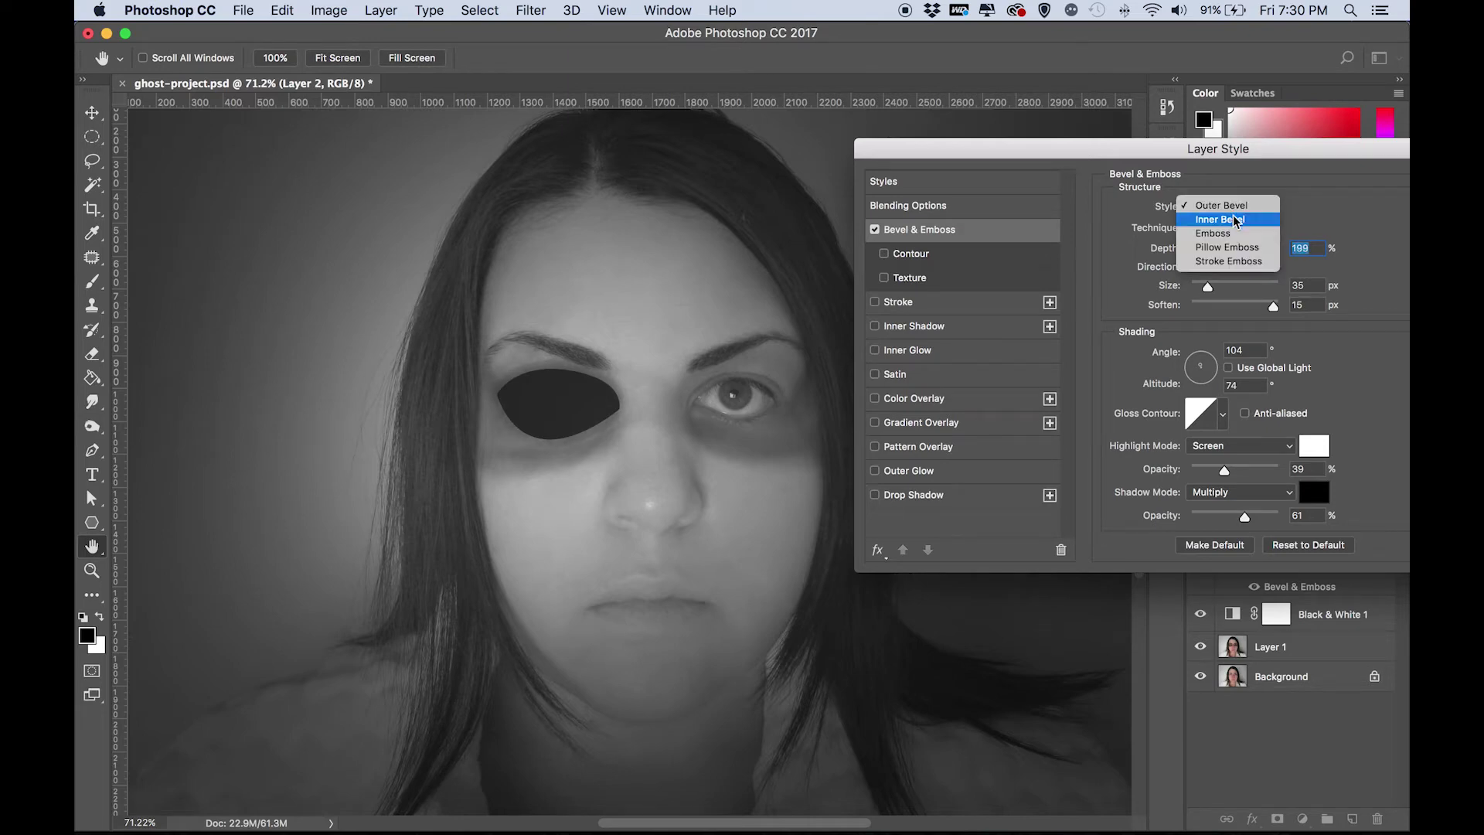
click(1220, 233)
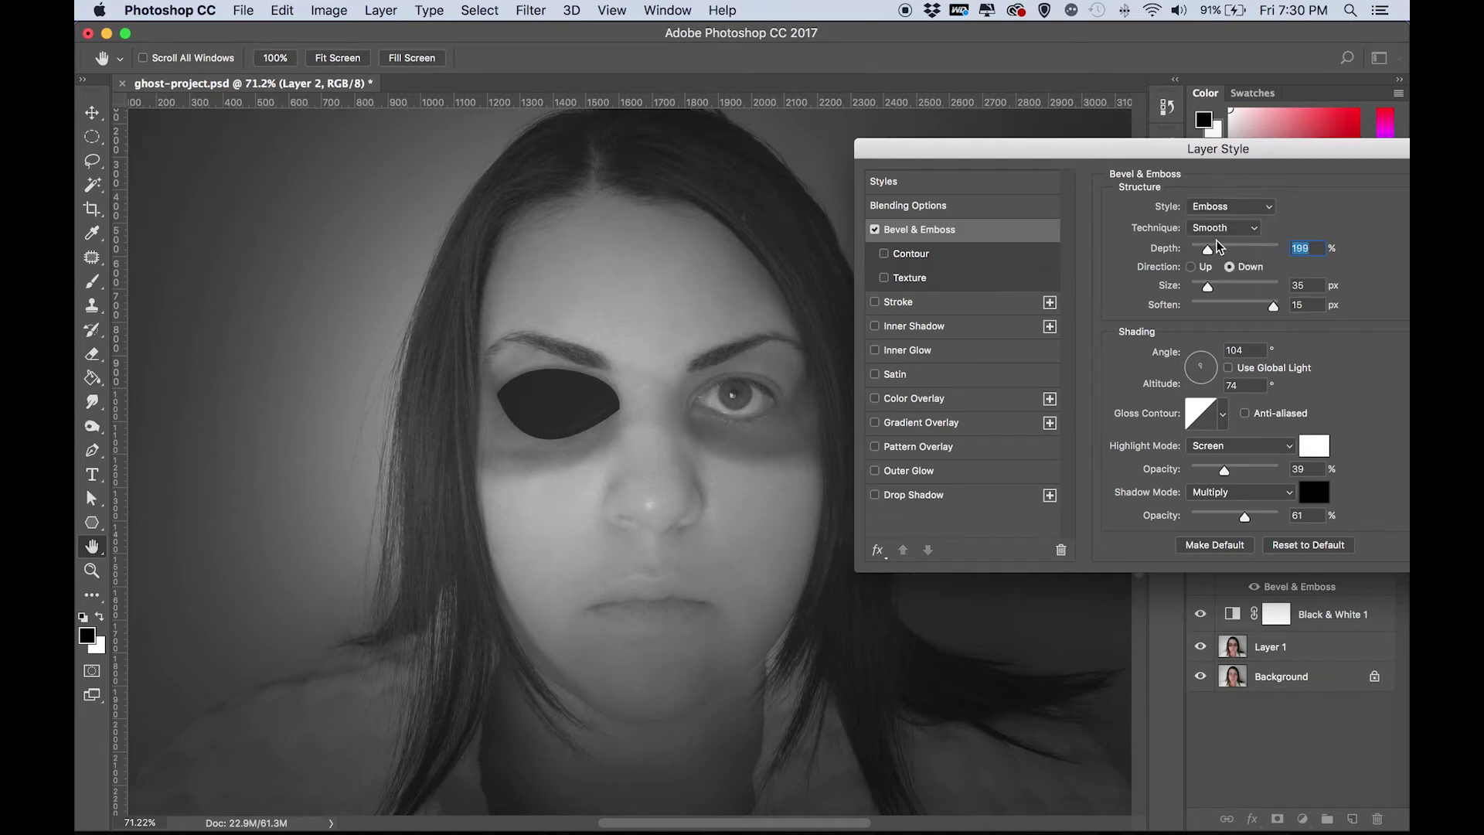
click(1230, 207)
click(1222, 177)
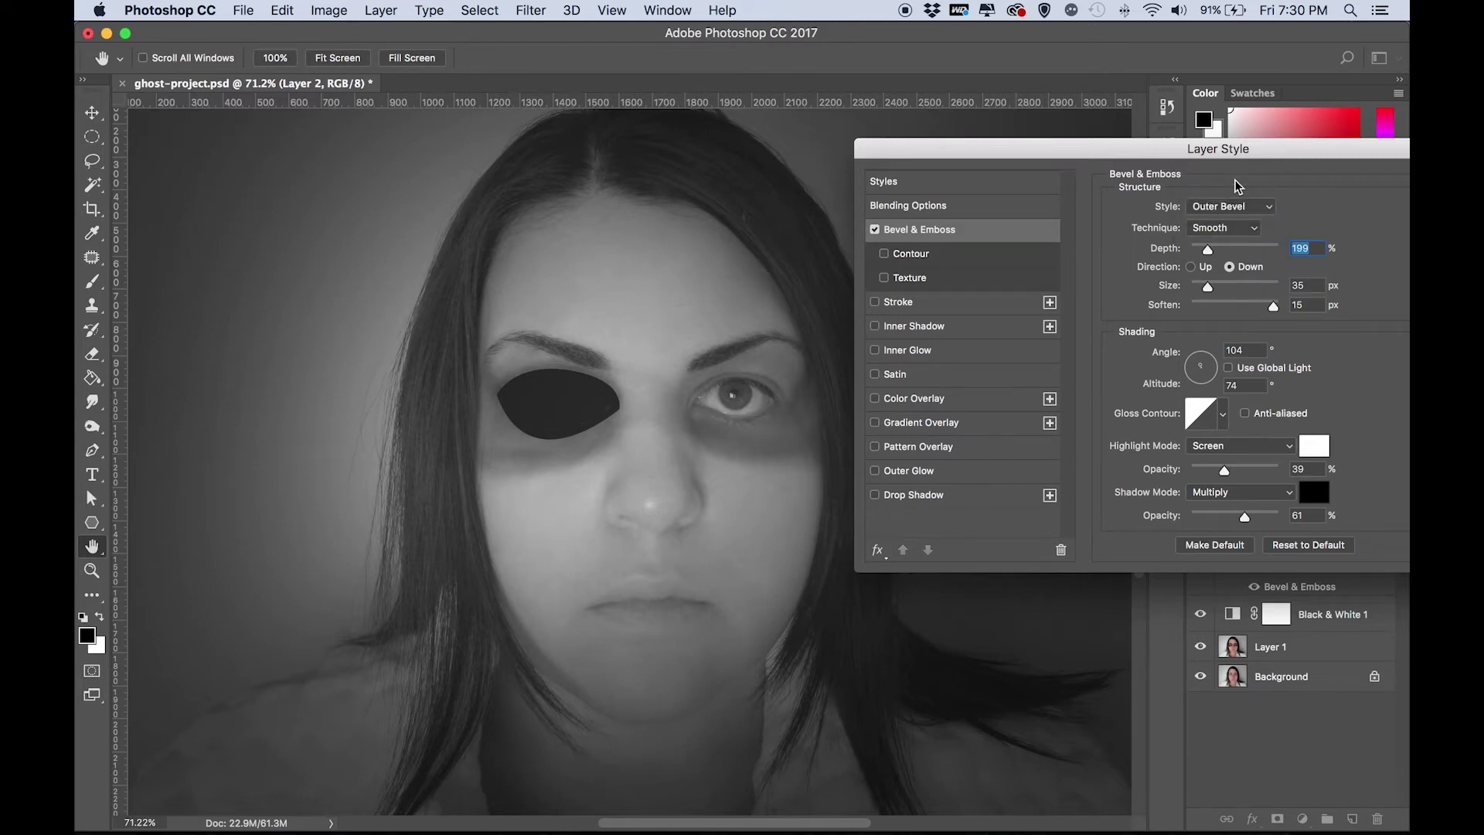
click(1192, 269)
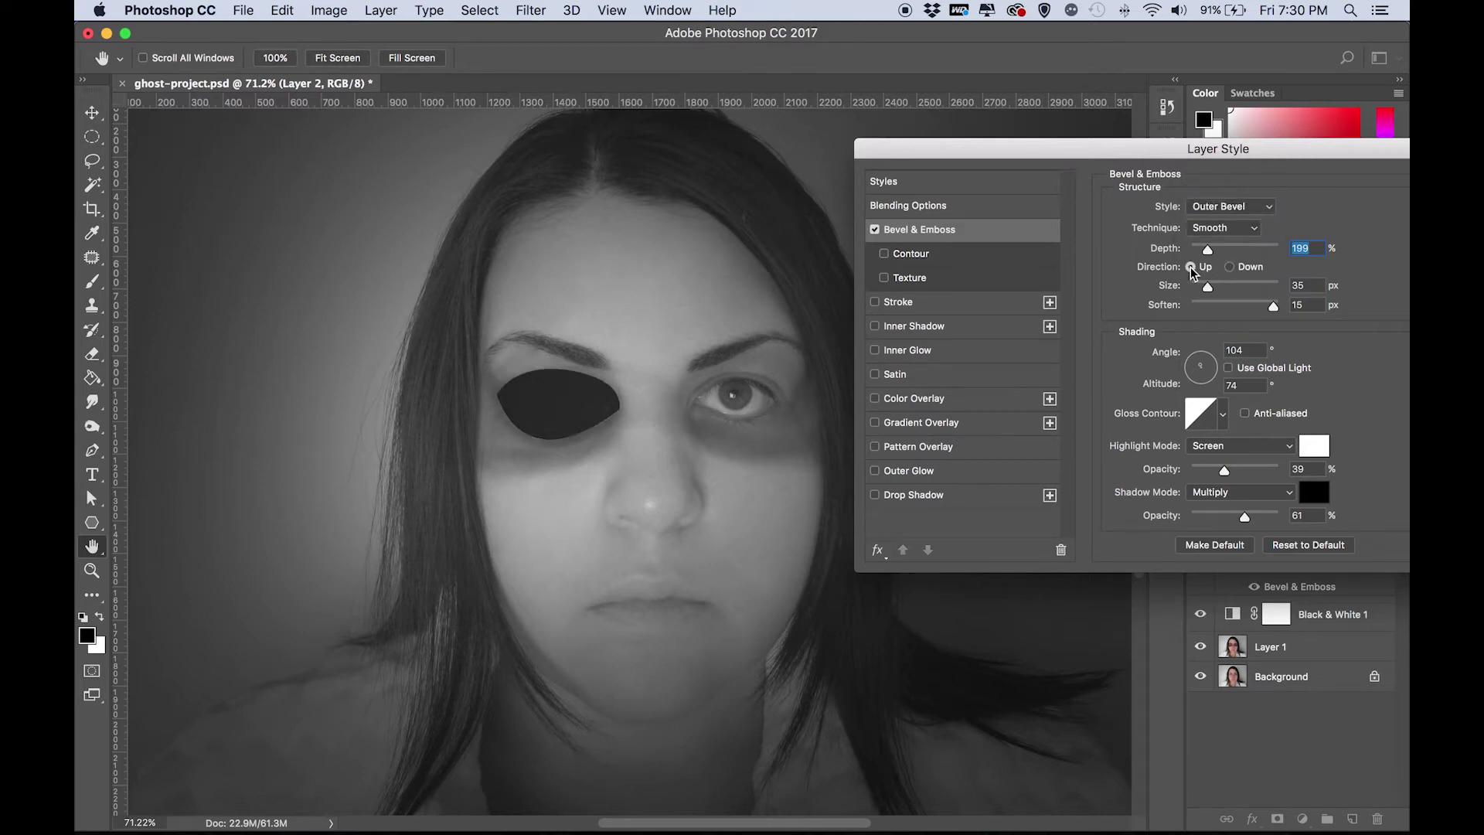
click(1236, 270)
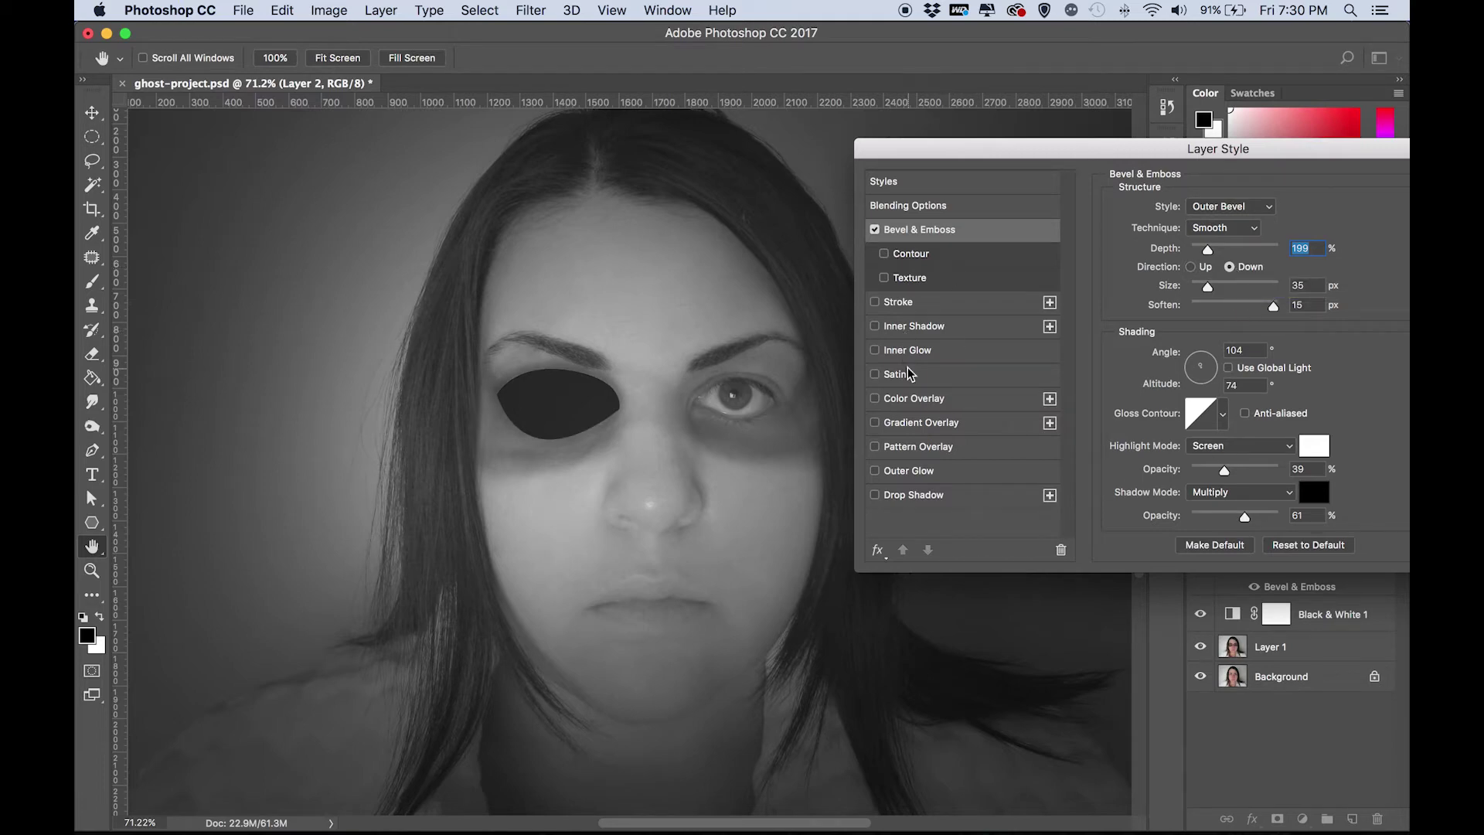
click(922, 326)
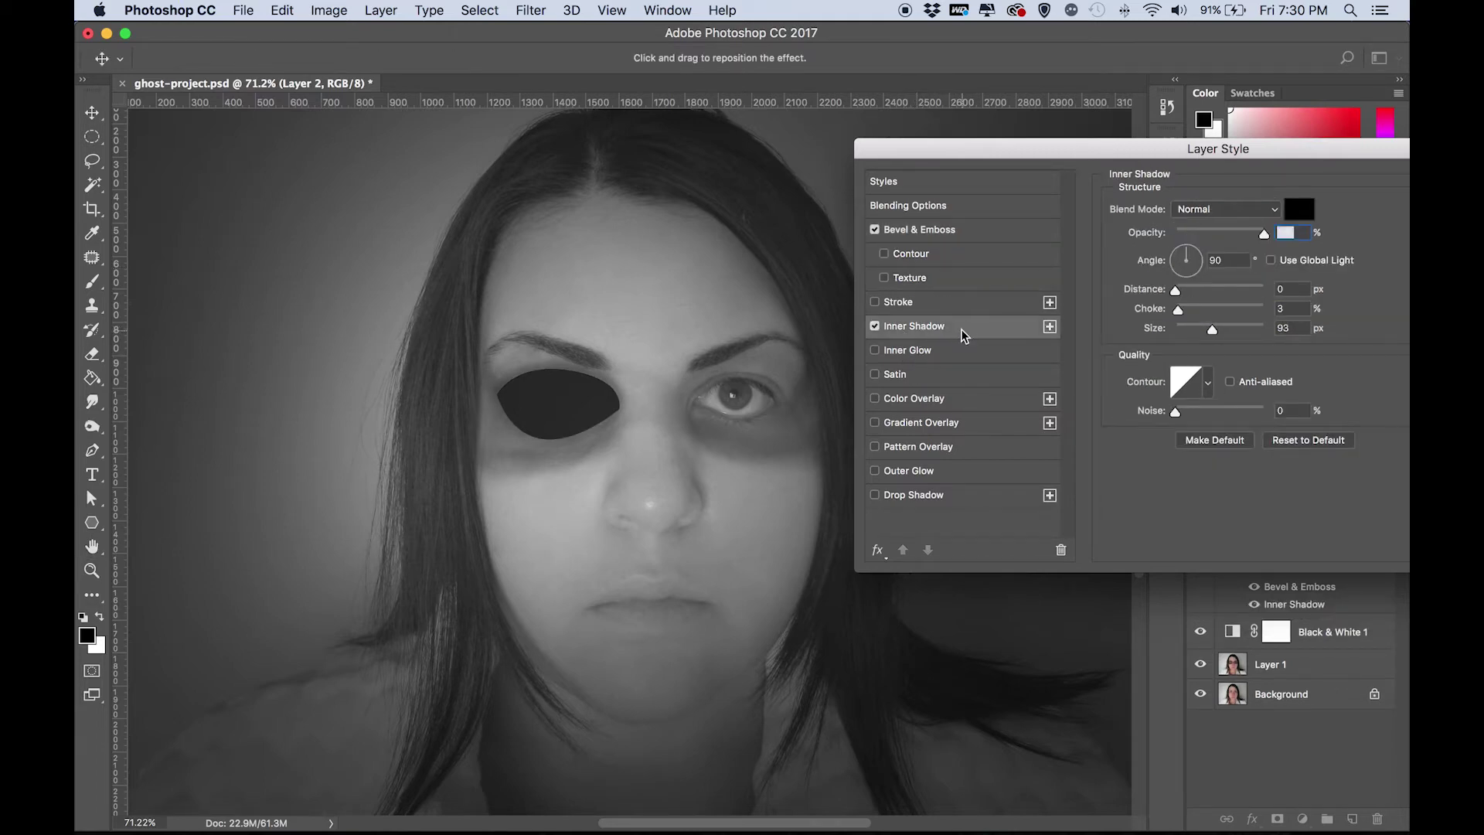
Step: Set the Inner Shadow size to 40 px and its angle to -48°
drag(1211, 329, 1152, 297)
drag(1240, 334, 1188, 330)
click(1196, 263)
drag(1196, 266, 1203, 283)
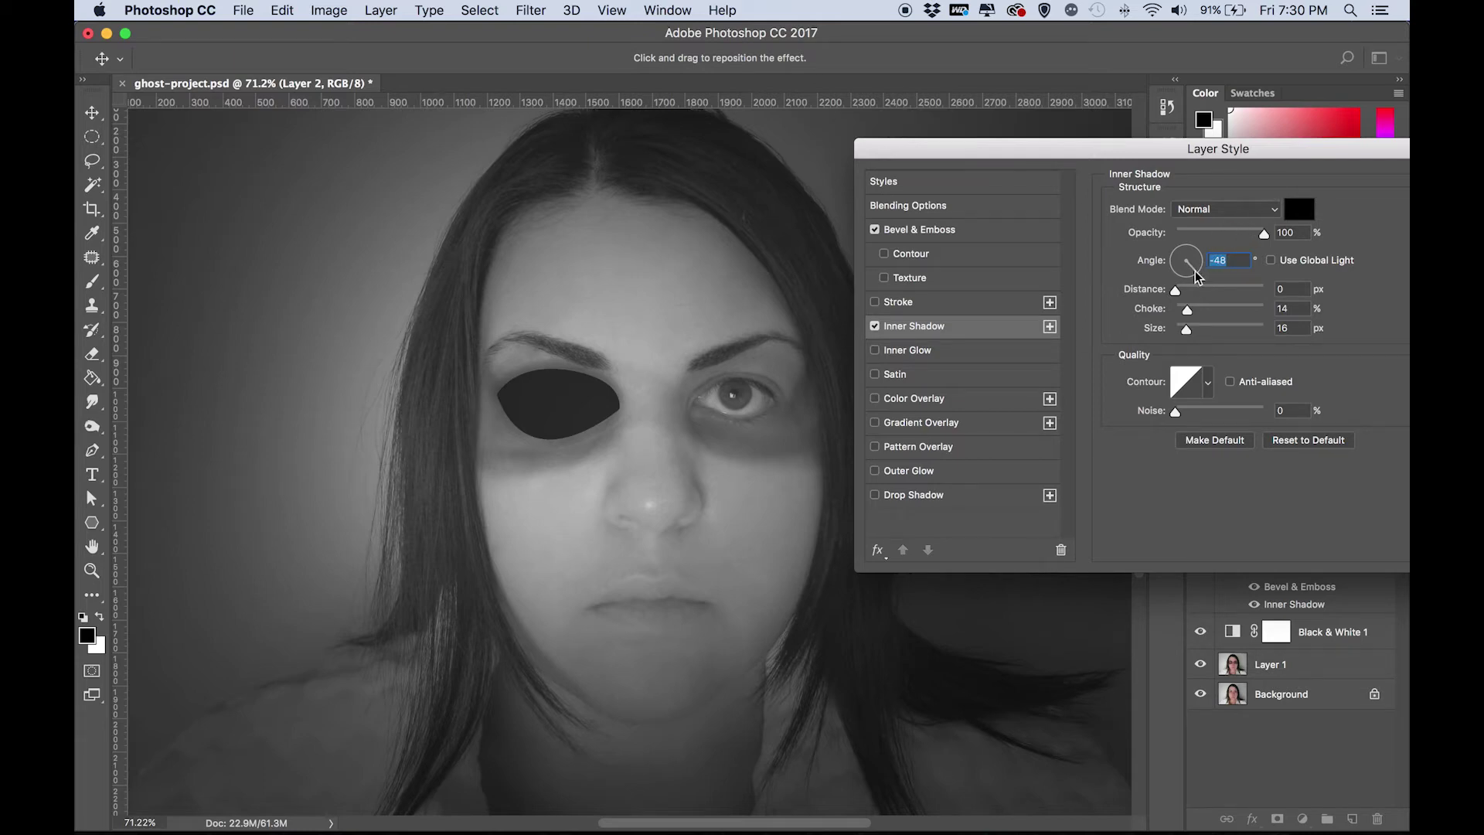
mouse_move(1176, 291)
mouse_down()
mouse_move(1213, 295)
mouse_move(1189, 299)
mouse_up()
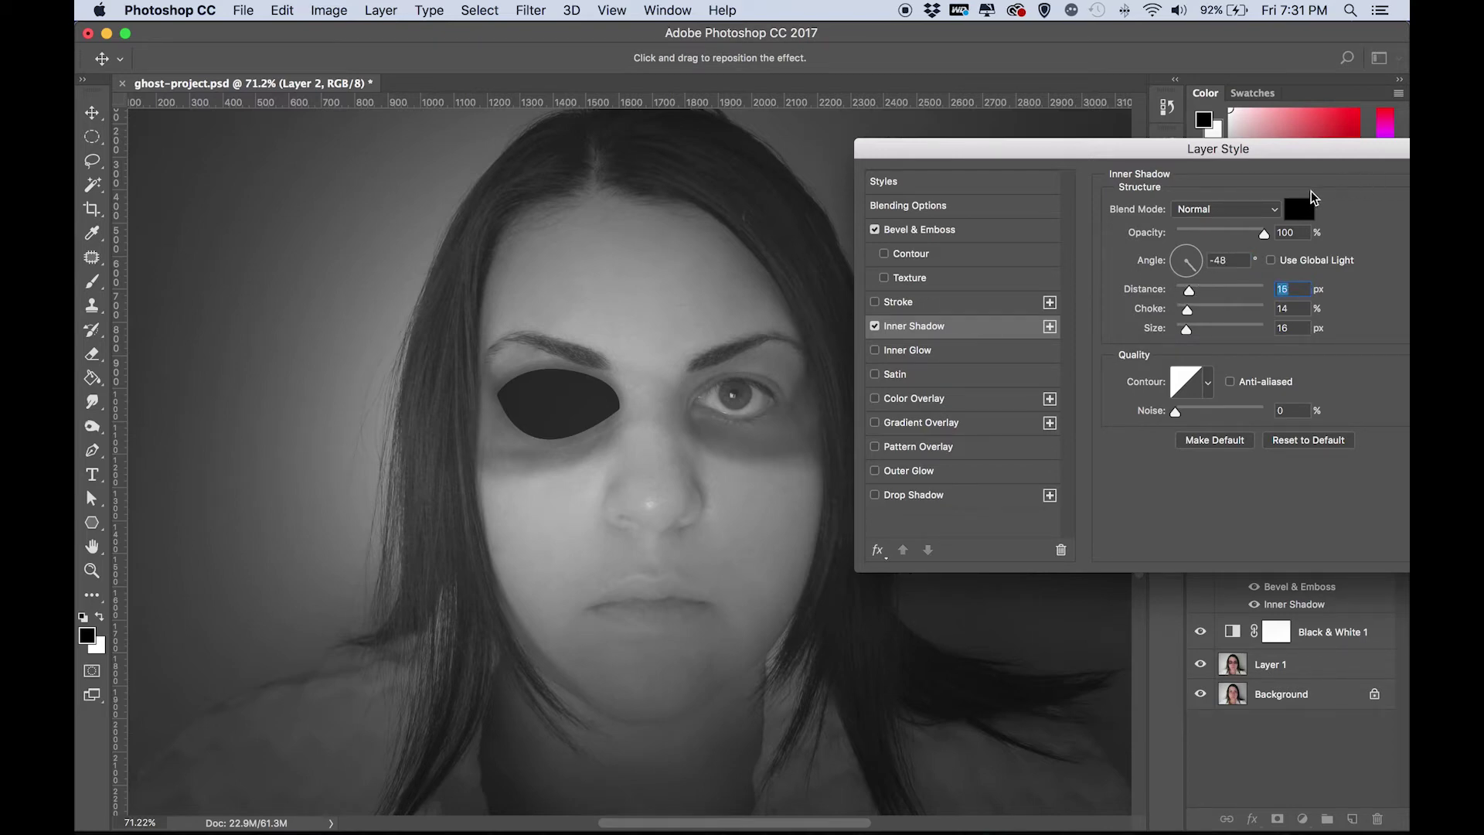
Step: Make the Inner Shadow colour pure black with 0 px distance
click(1299, 208)
click(1163, 398)
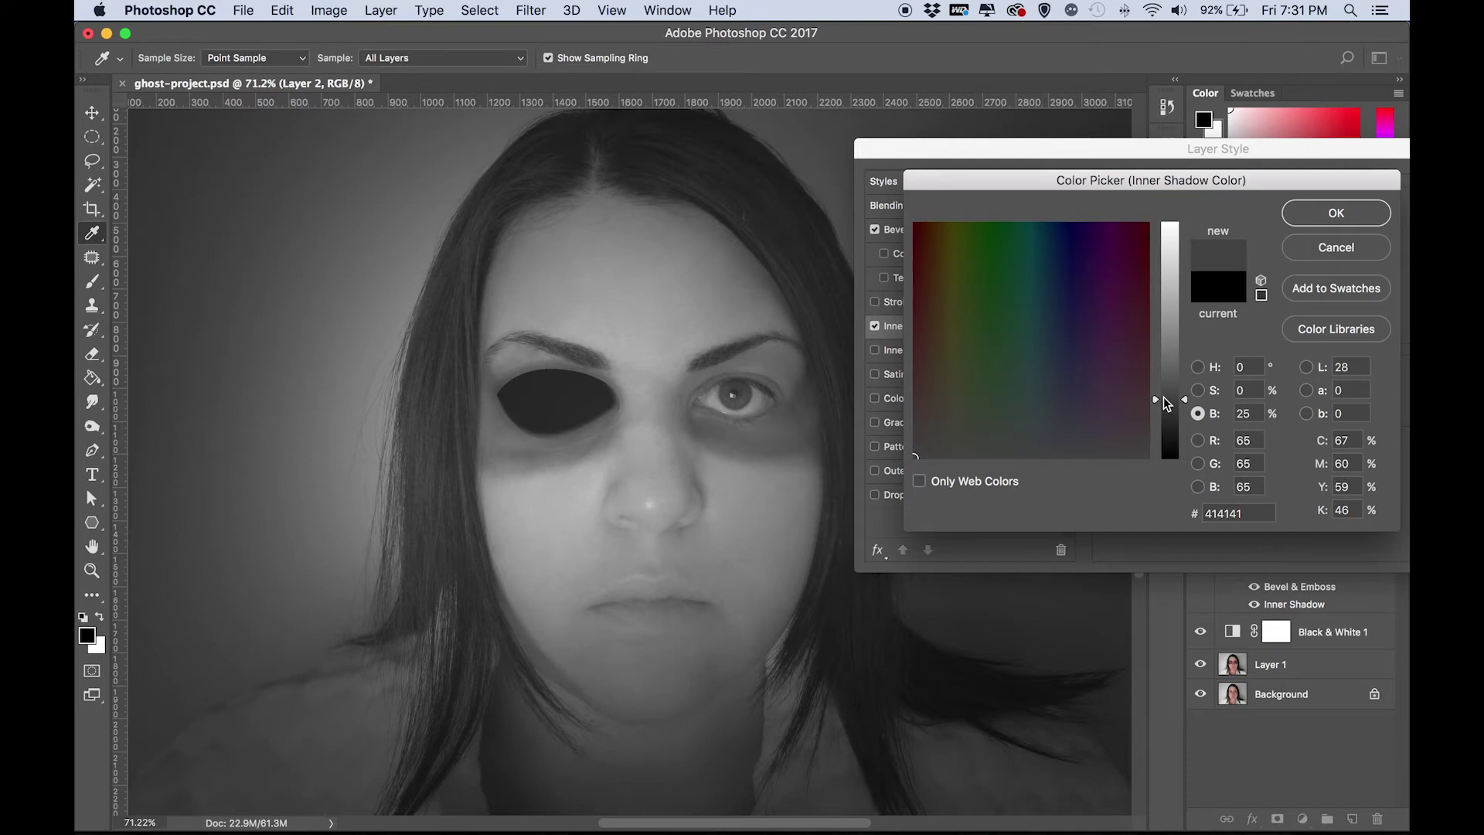
drag(1164, 397, 1163, 405)
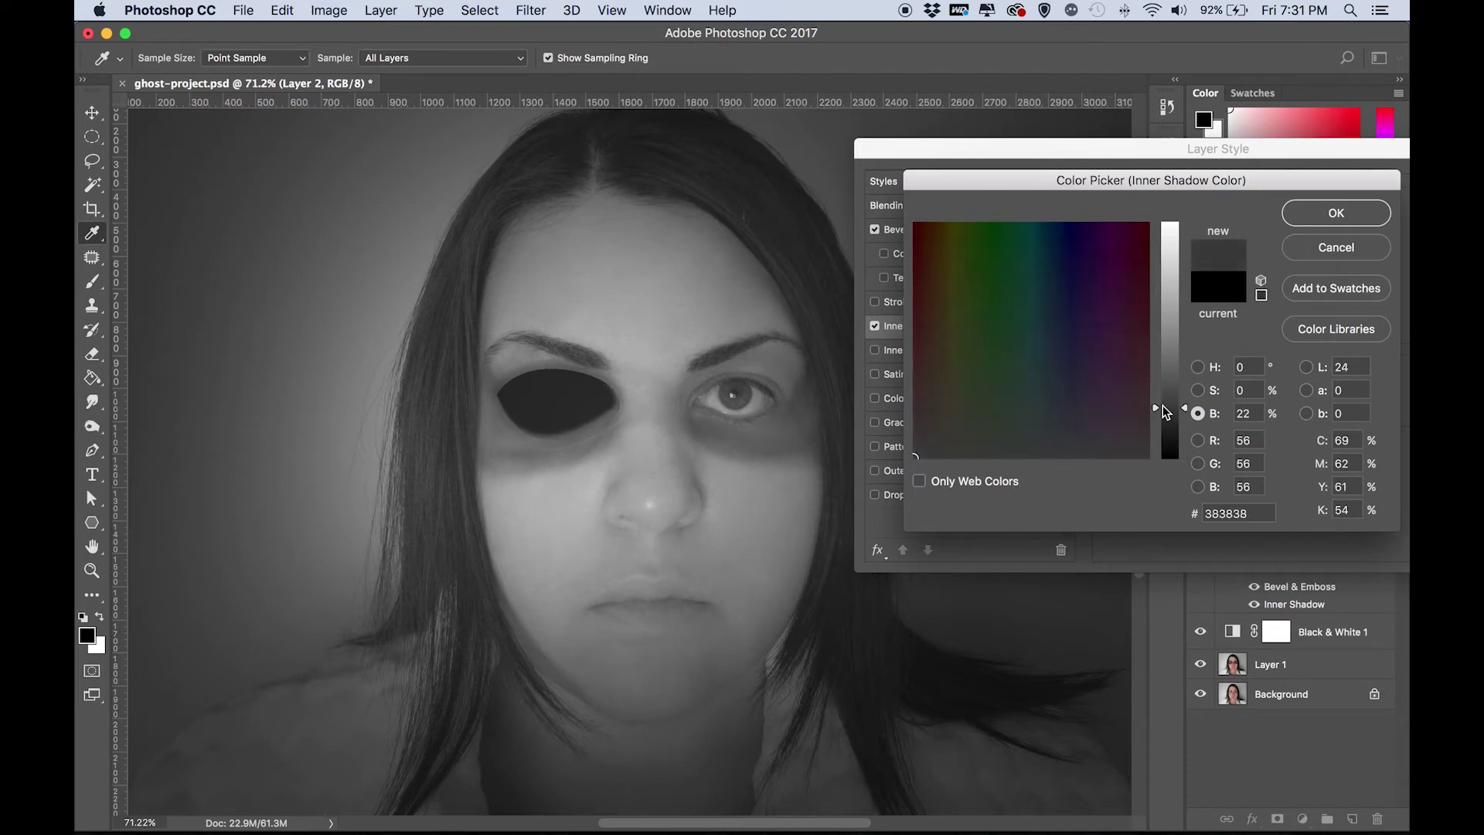
click(1335, 214)
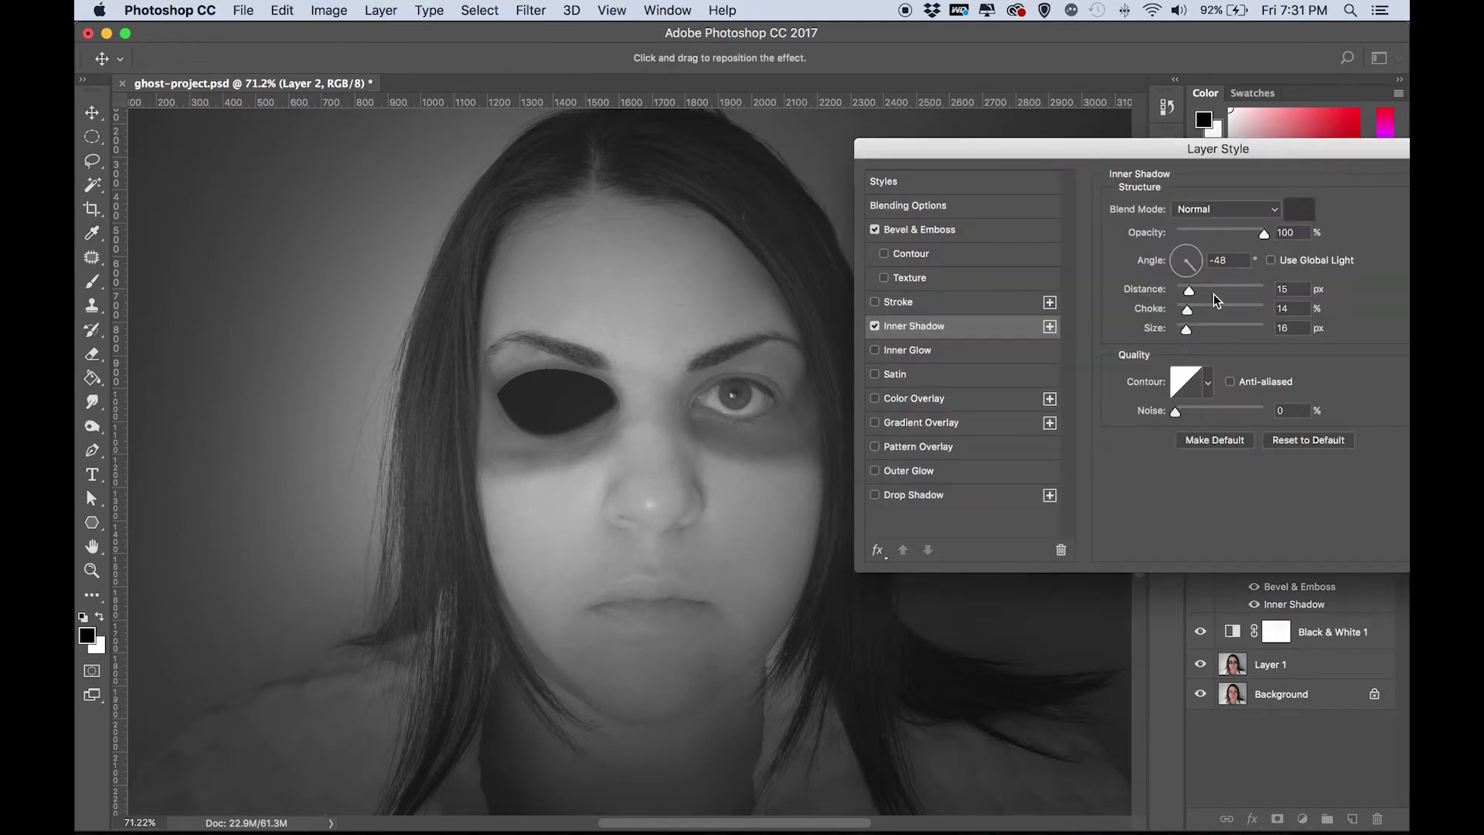
drag(1215, 291, 1193, 331)
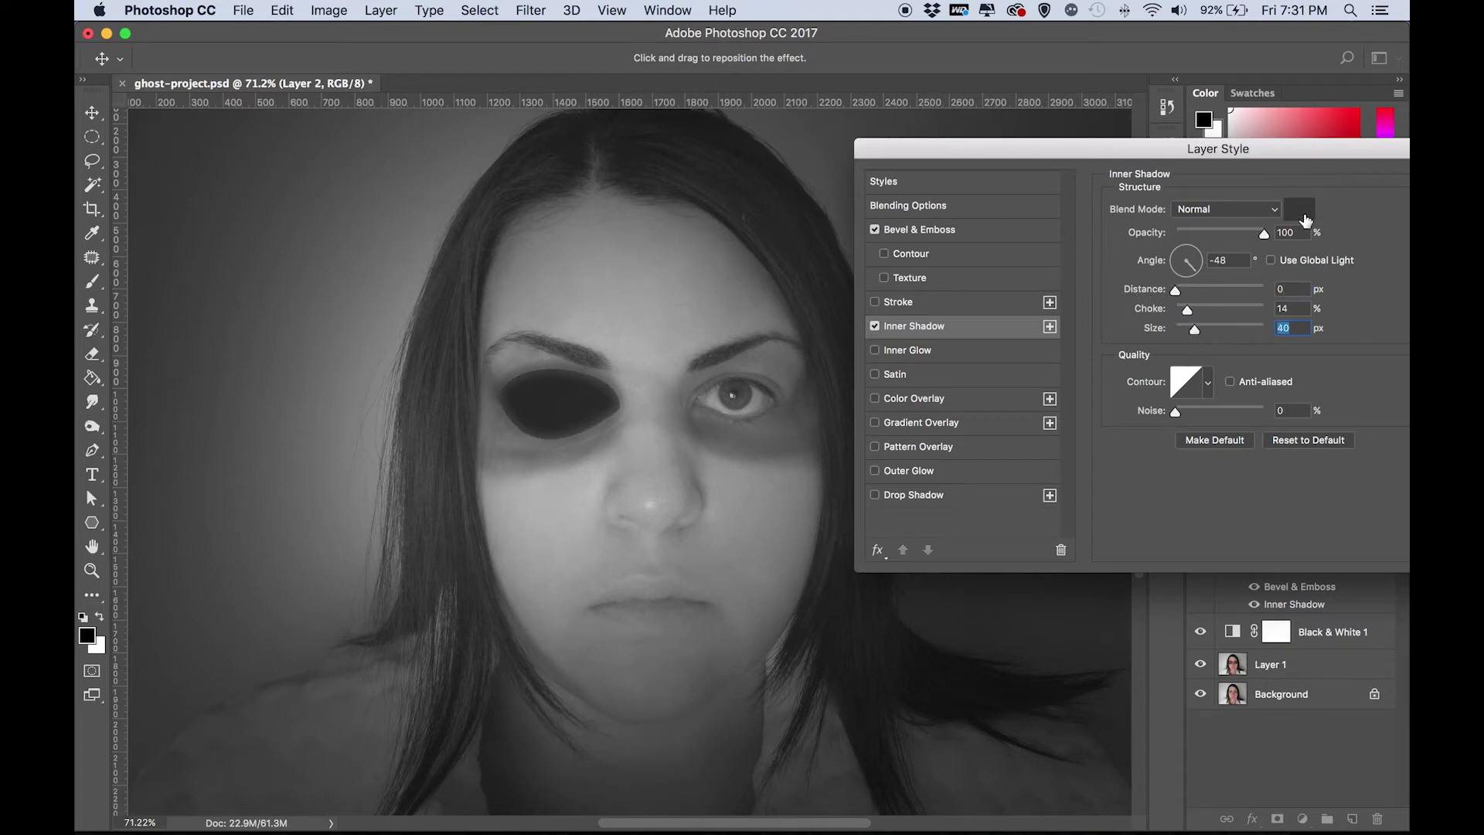
click(1302, 219)
drag(1169, 408, 1172, 474)
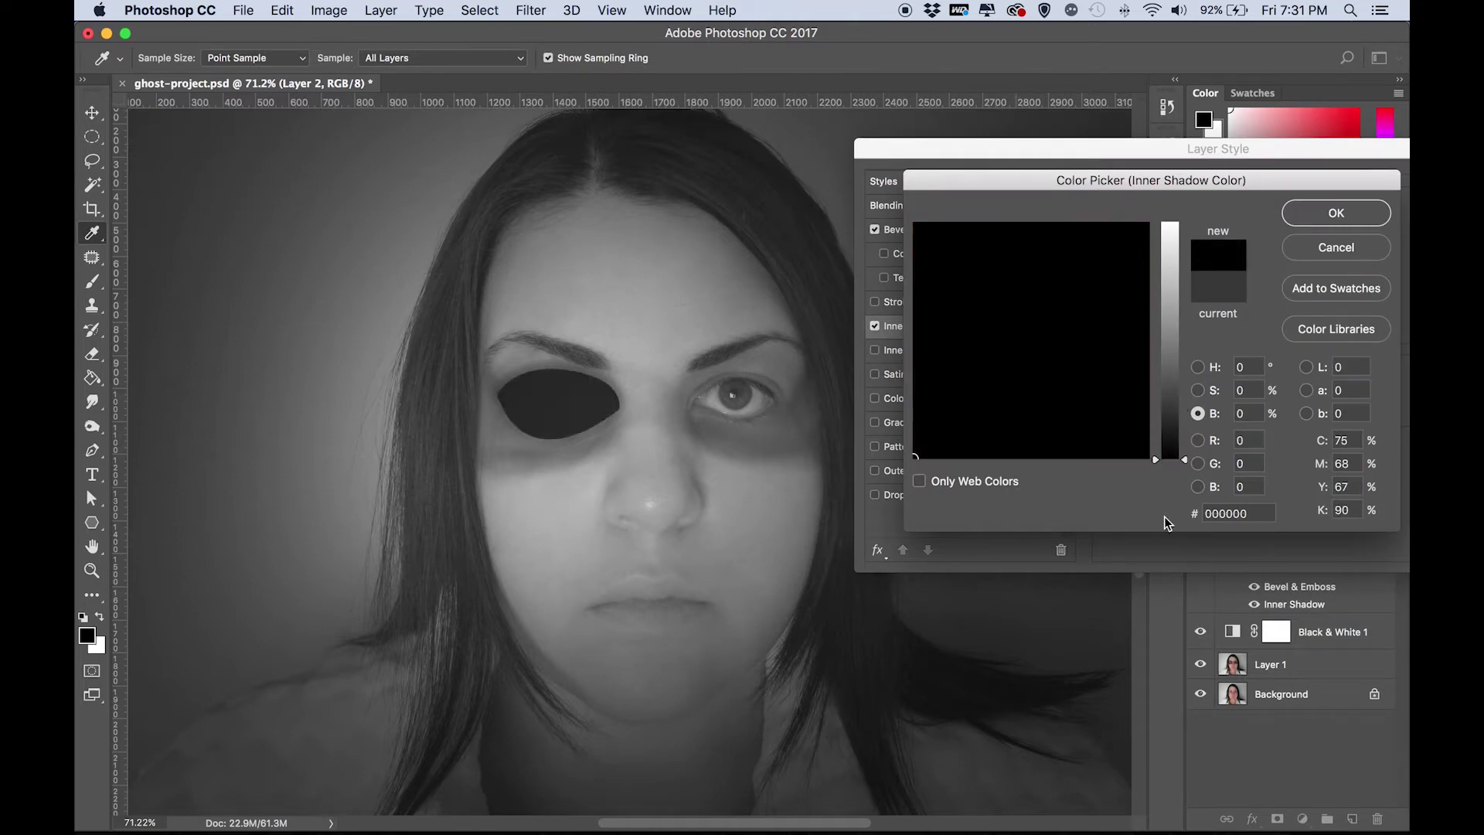
click(1343, 214)
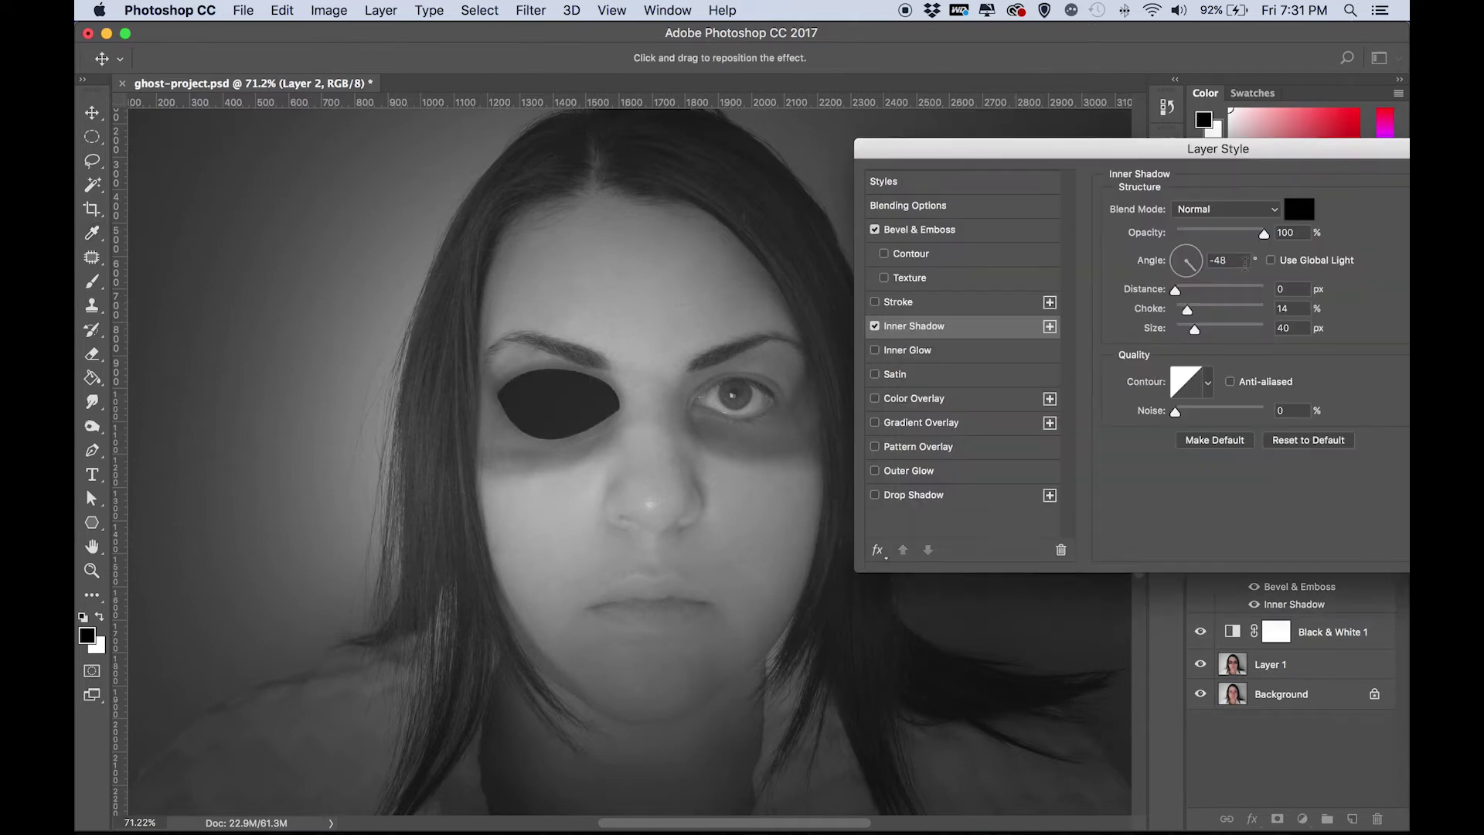
drag(1213, 160, 959, 153)
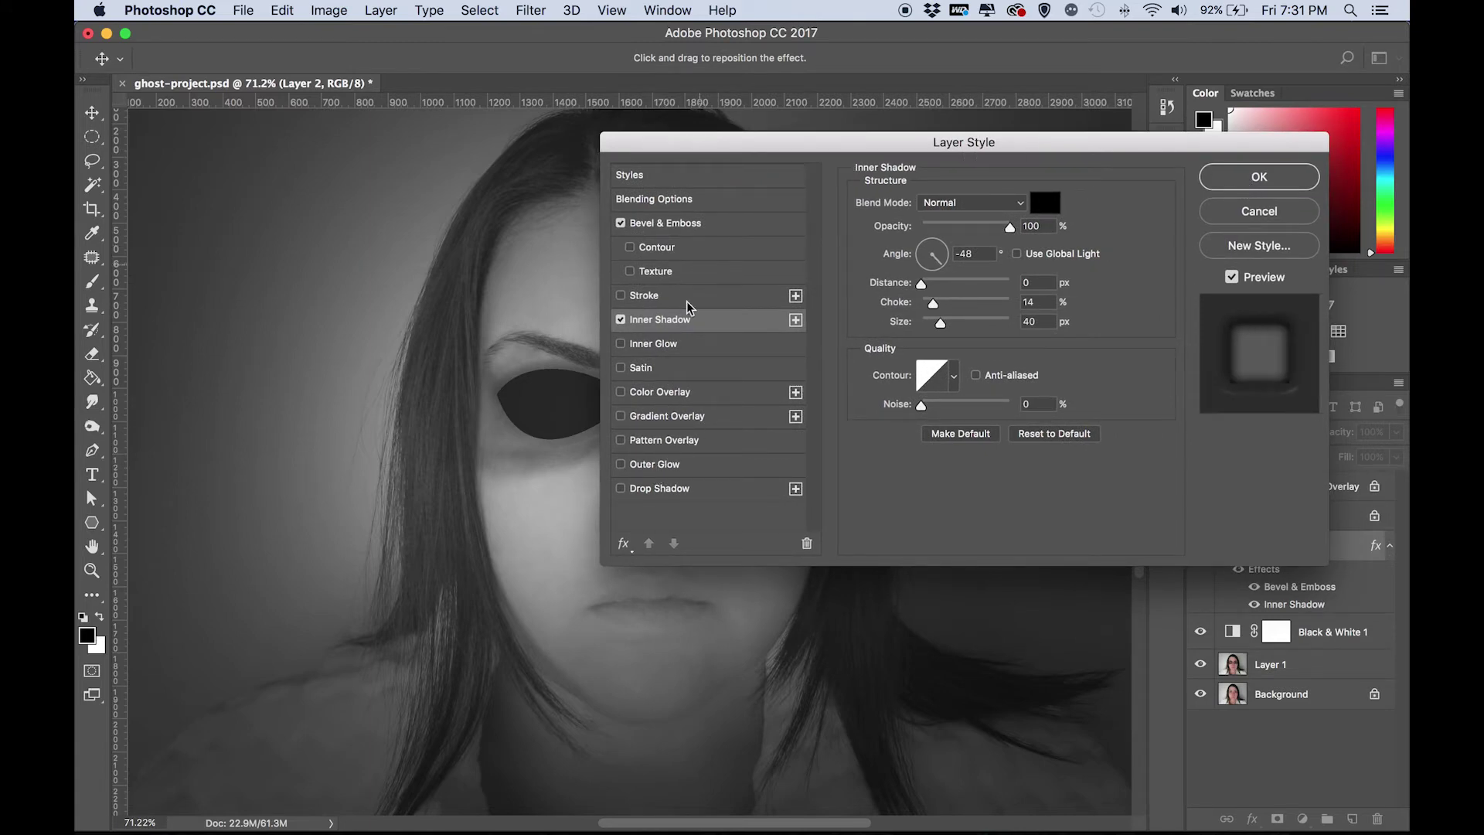
Step: Add a near-black (#090909) Color Overlay to the eye shape
click(675, 402)
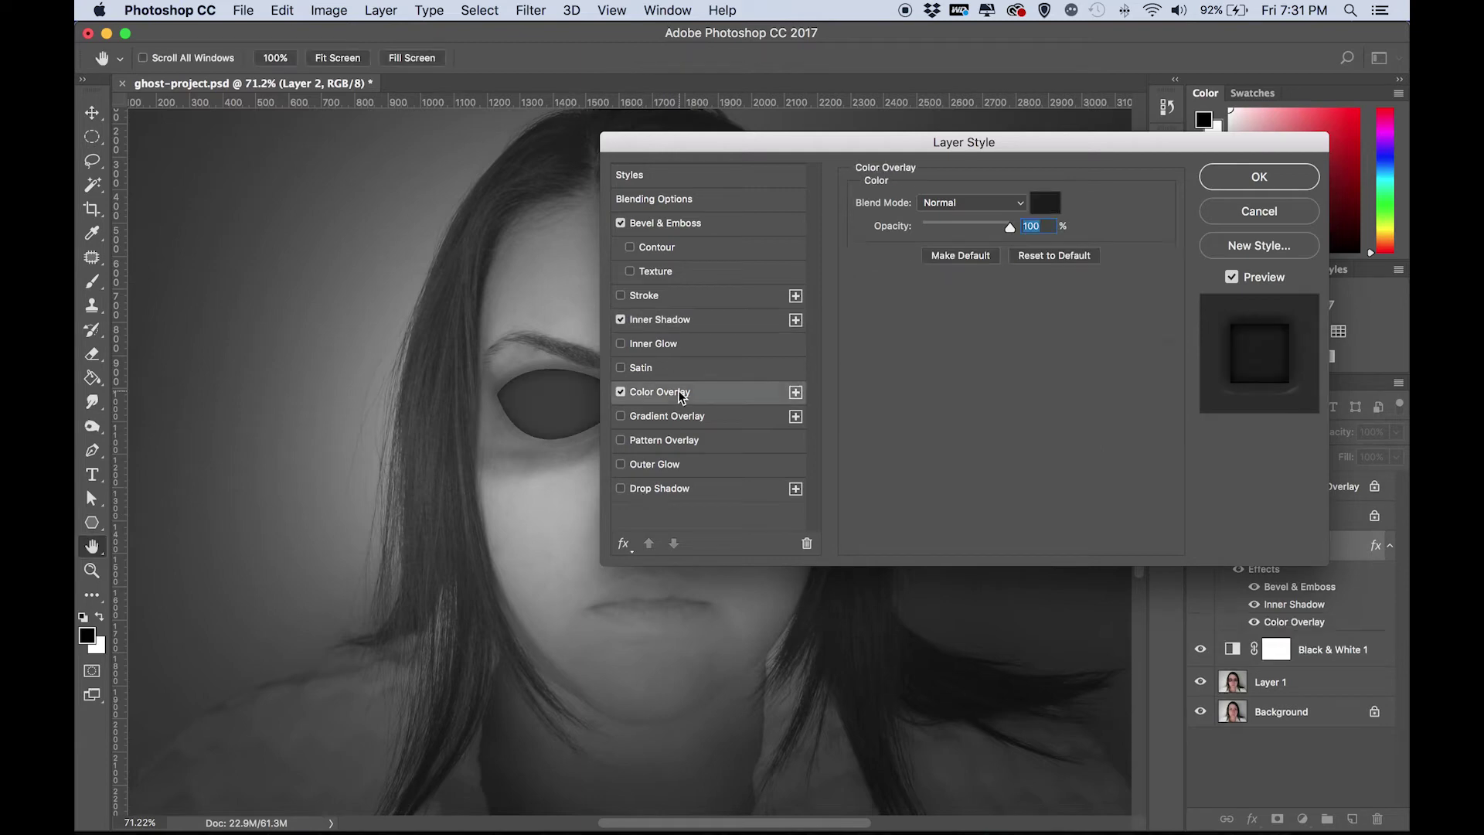
drag(881, 150, 1124, 137)
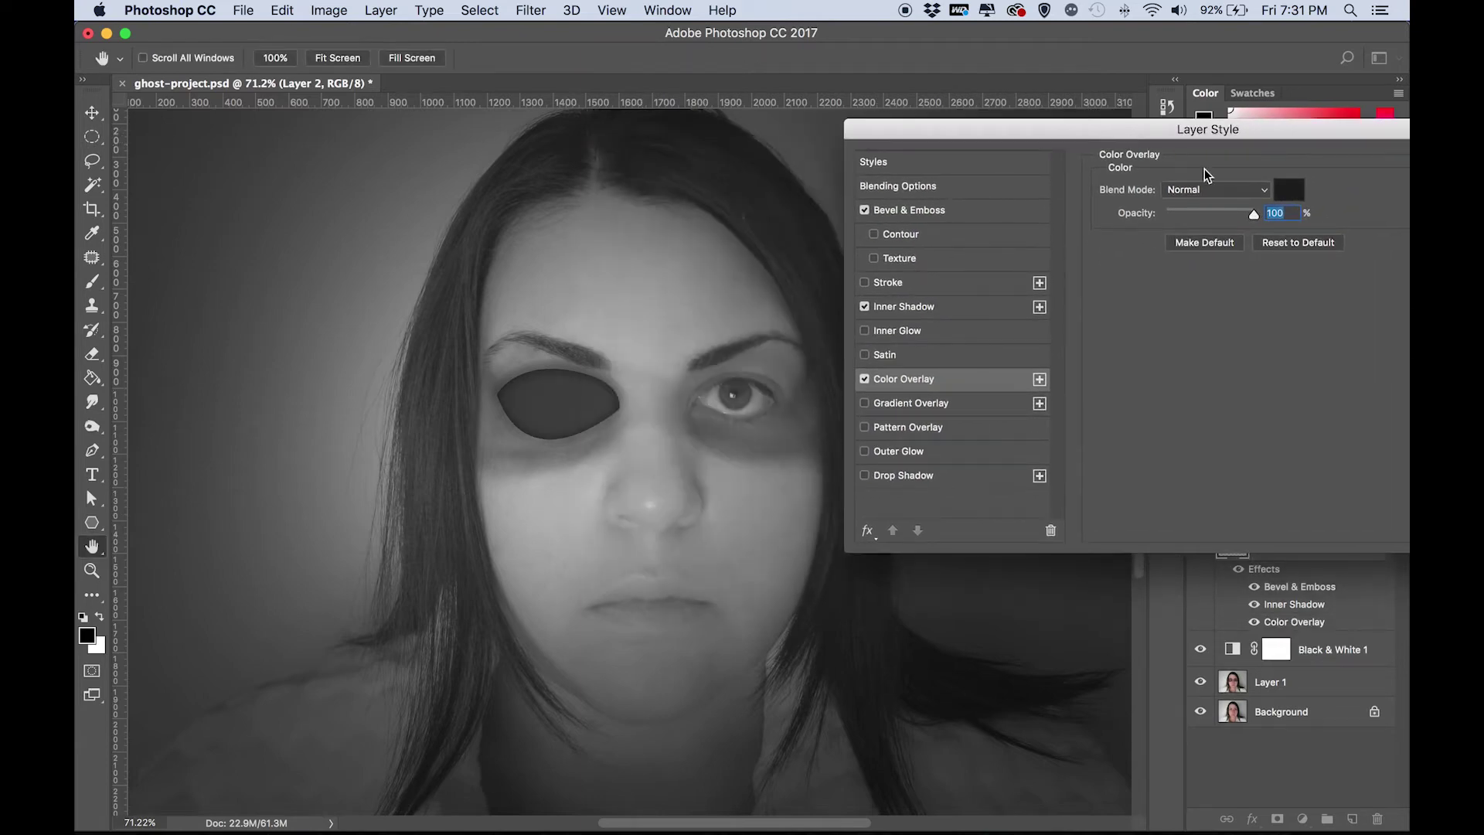
click(1289, 191)
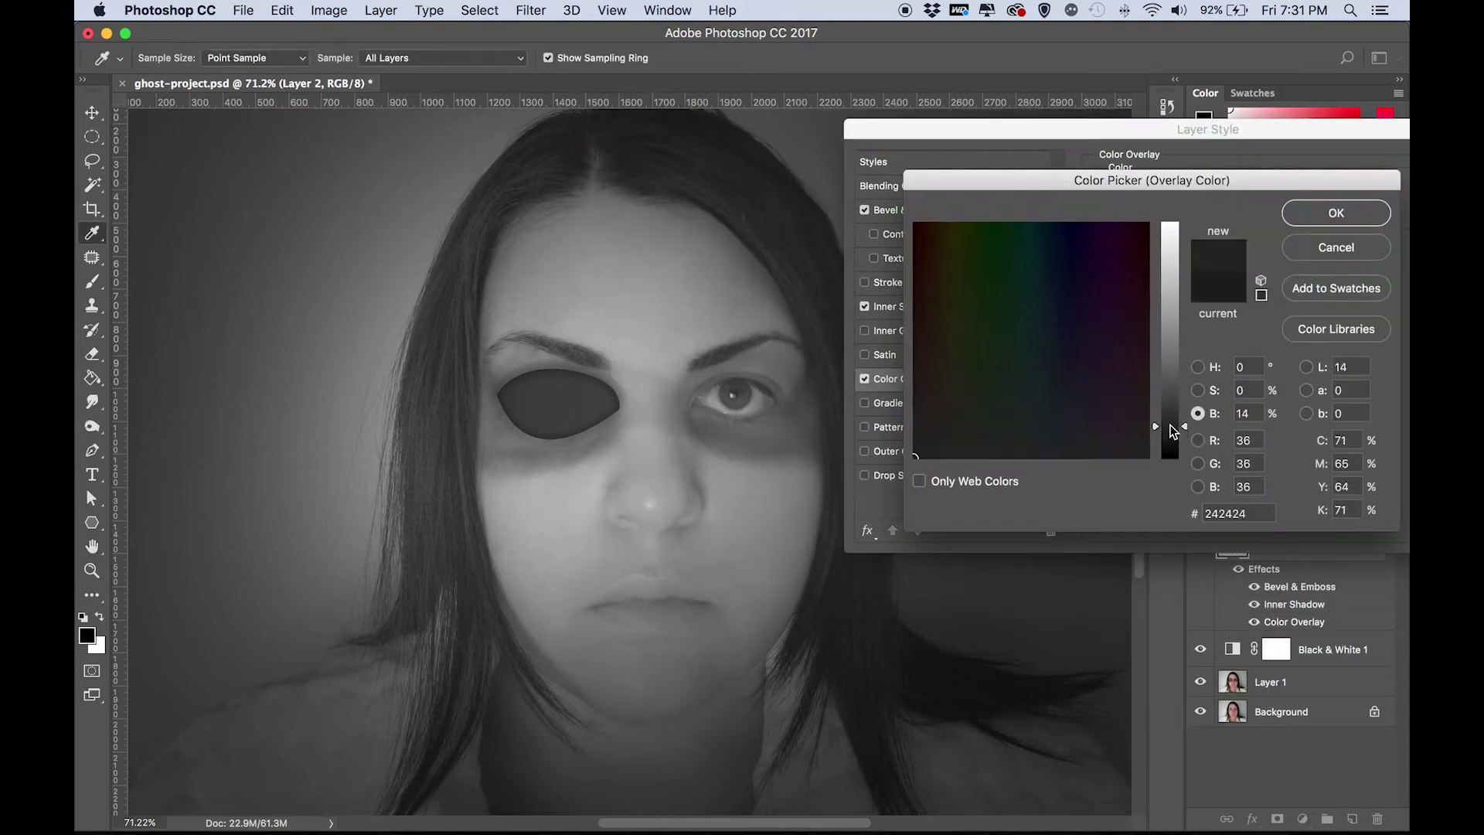
drag(1173, 431, 1171, 463)
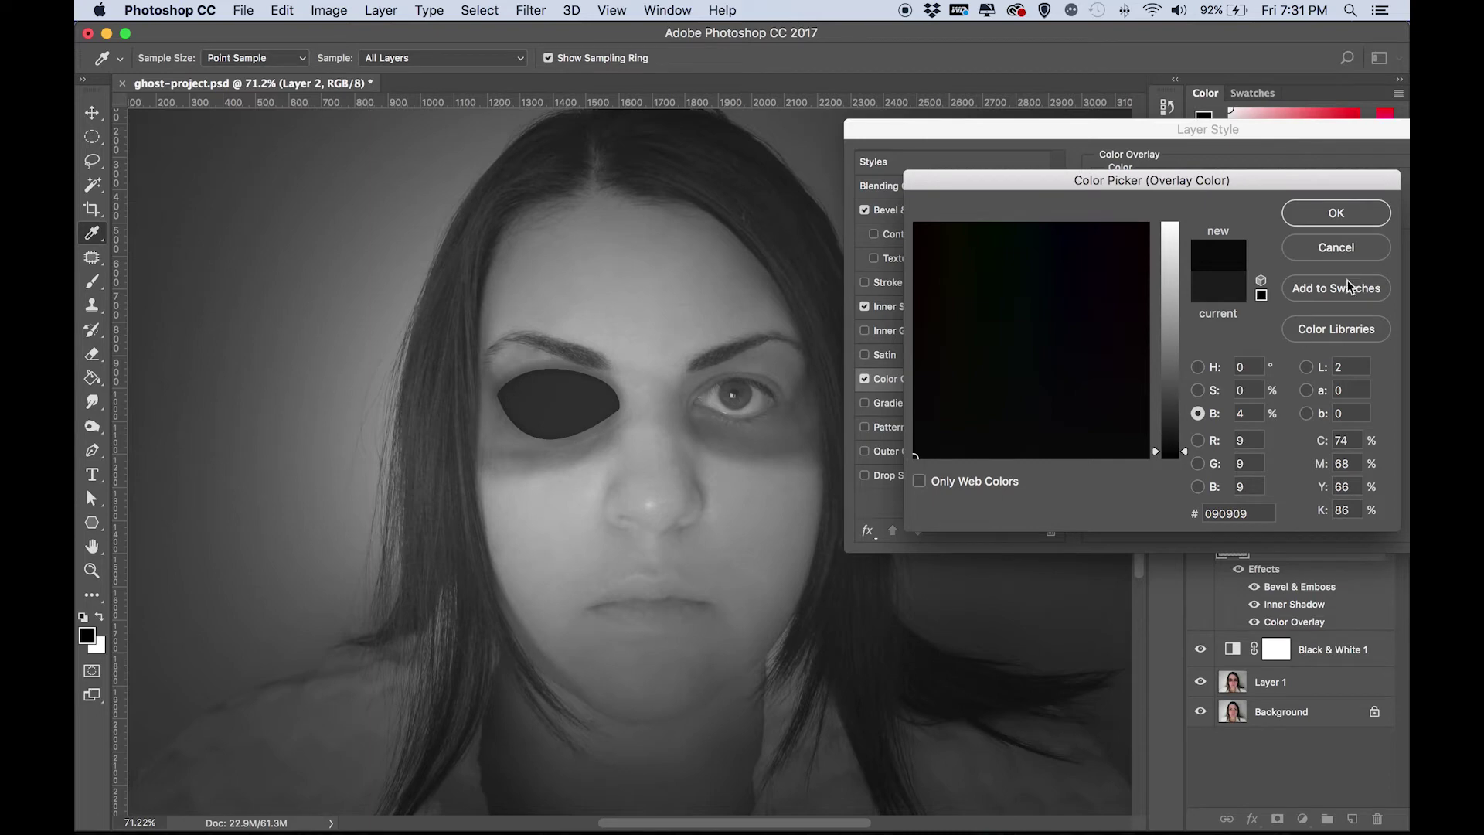
click(1348, 216)
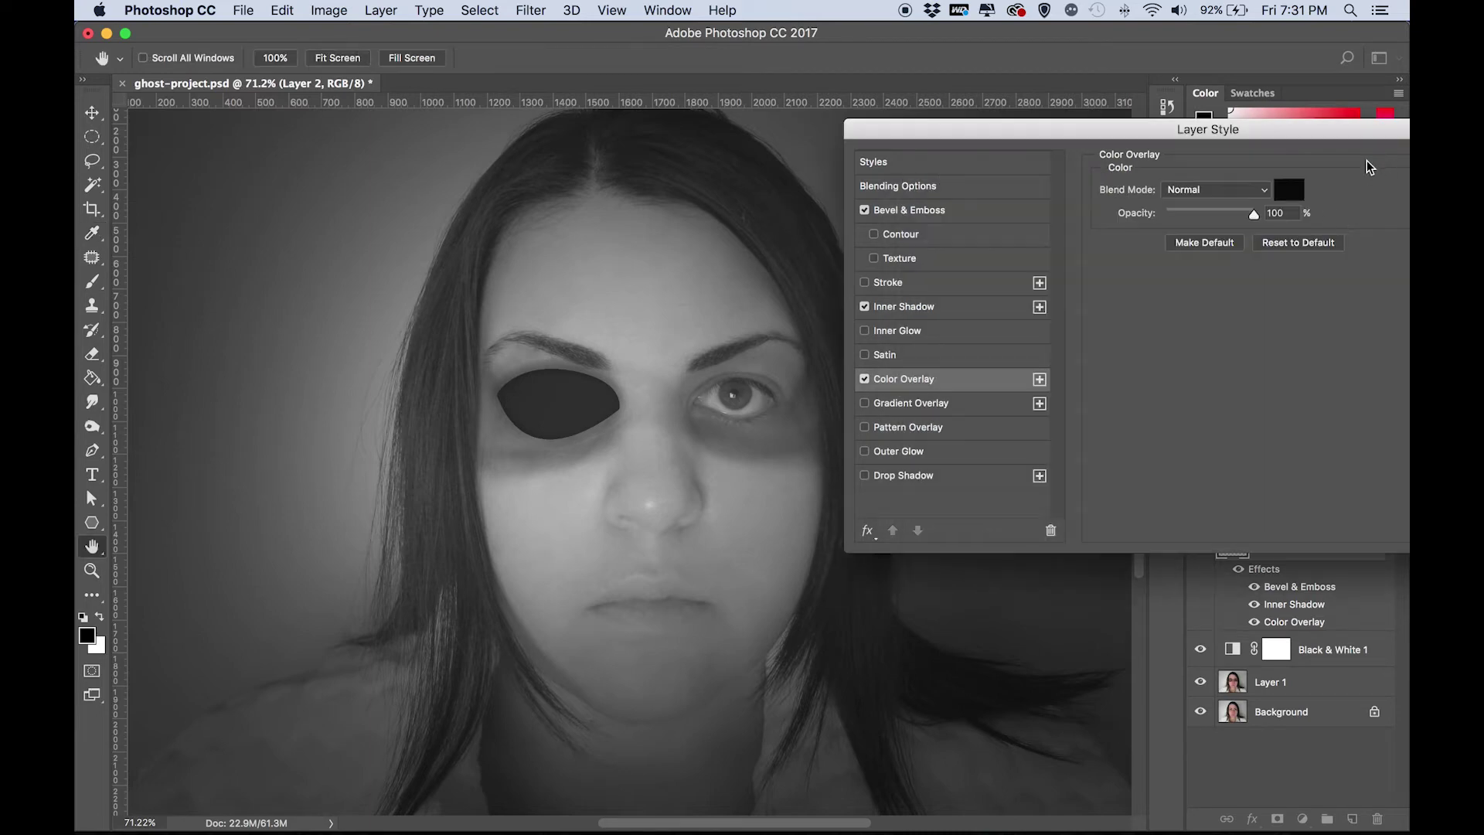
drag(1342, 138, 1072, 162)
Step: Apply the eye shape's effects, then flatten and narrow it with Free Transform
click(1193, 194)
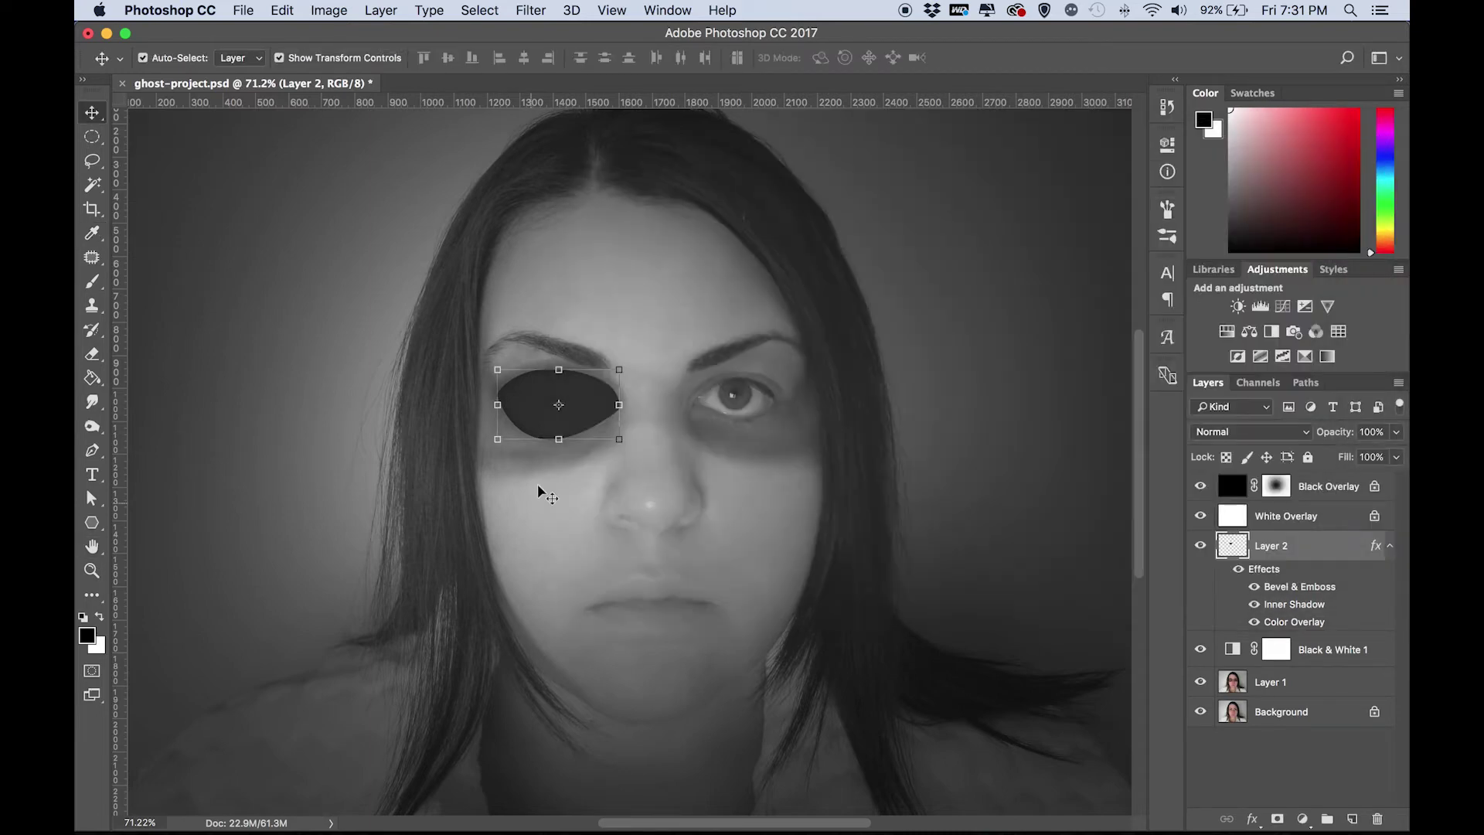
key(super+t)
mouse_move(558, 439)
mouse_down()
mouse_move(558, 415)
mouse_move(558, 434)
mouse_up()
drag(562, 374, 611, 404)
key(v)
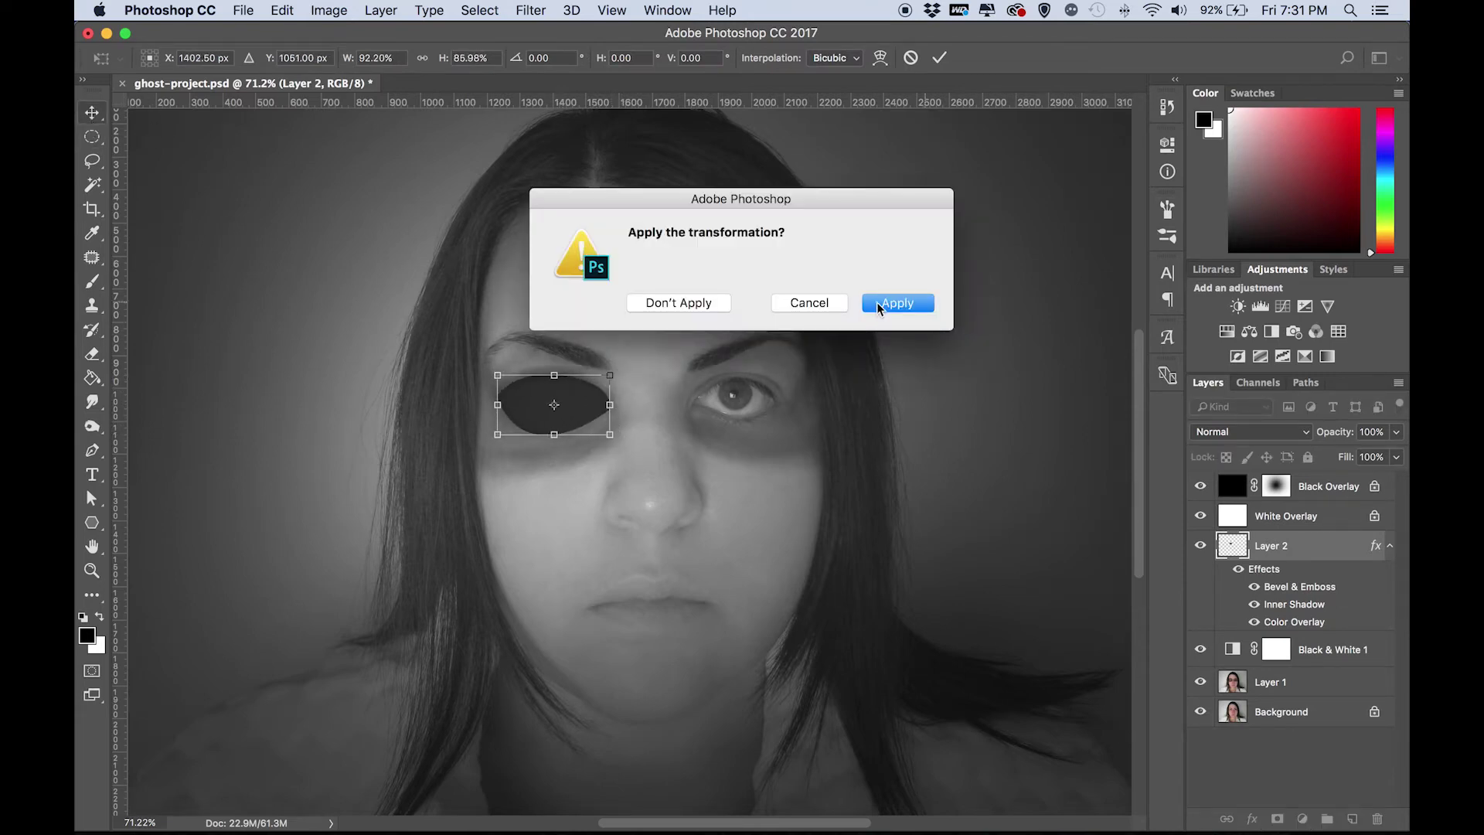
click(876, 303)
Step: Duplicate the eye shape layer with Cmd+J and move the copy onto the right eye
click(615, 499)
scroll(615, 500, up, 3)
scroll(615, 499, down, 5)
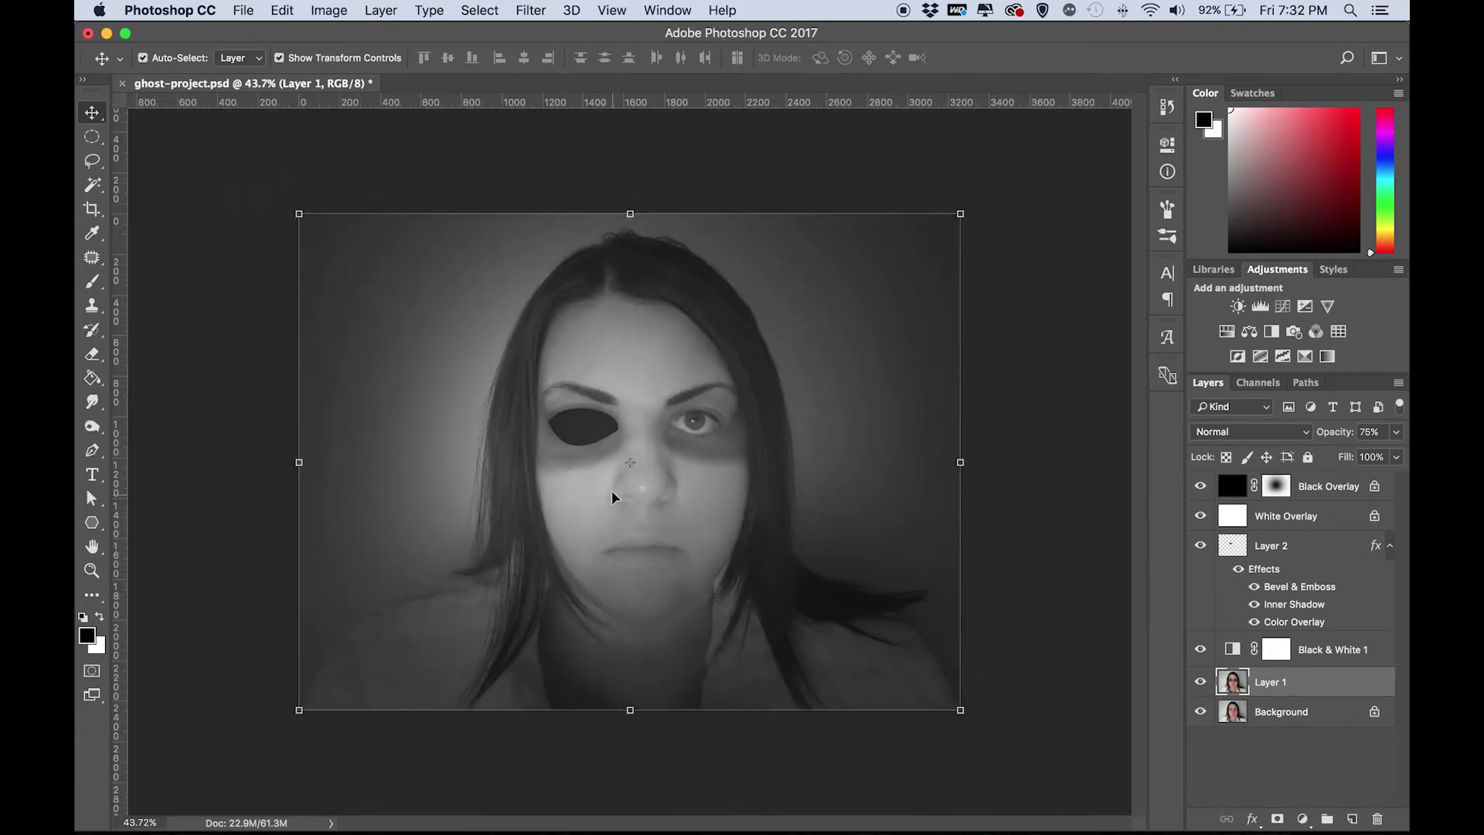
scroll(611, 490, up, 4)
click(553, 403)
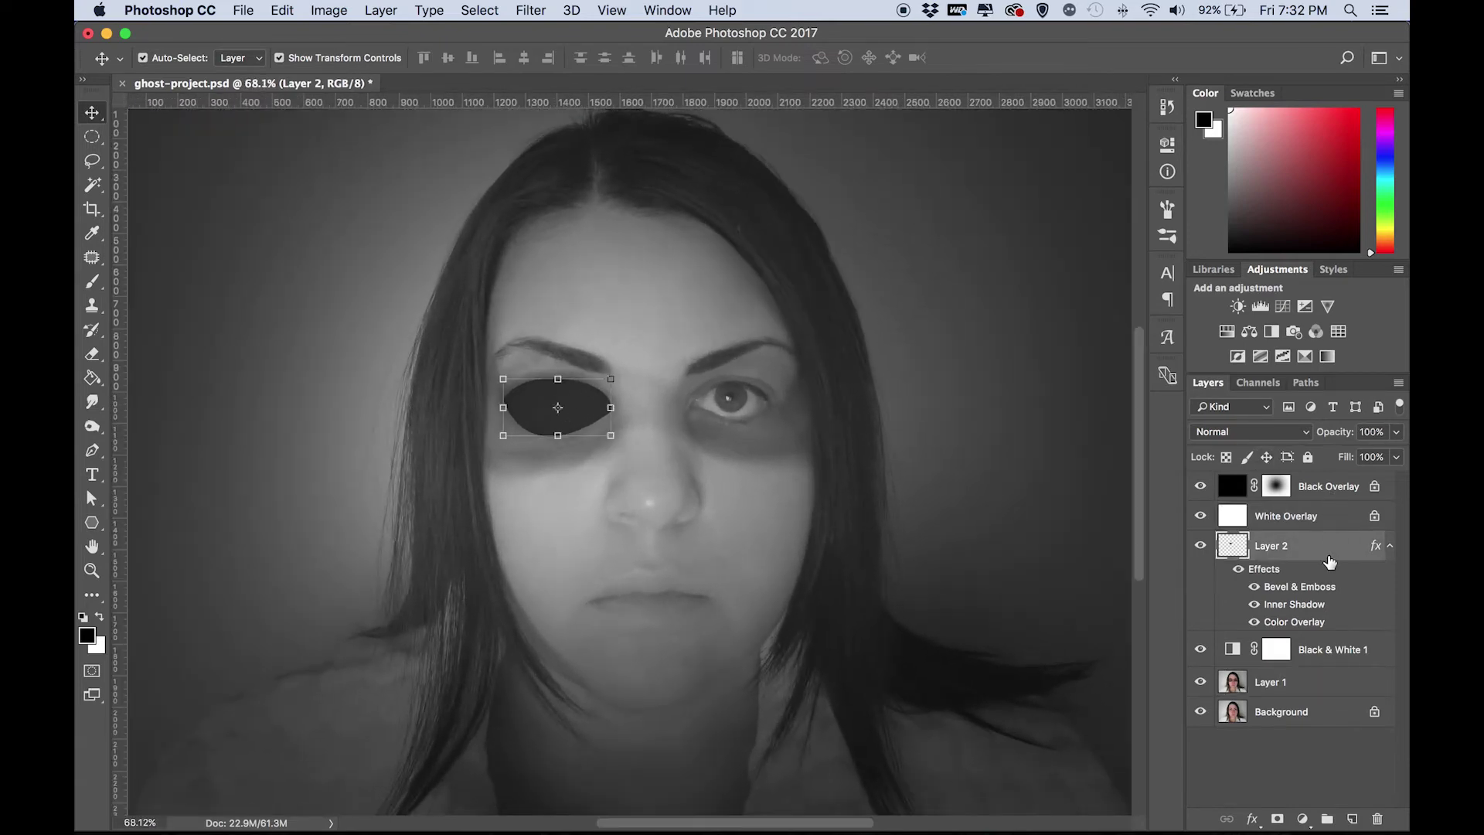
key(super+j)
key(shift+Right)
key(shift+Right)
key(shift+Right)
key(shift+Right)
key(shift+Right)
key(shift+Right)
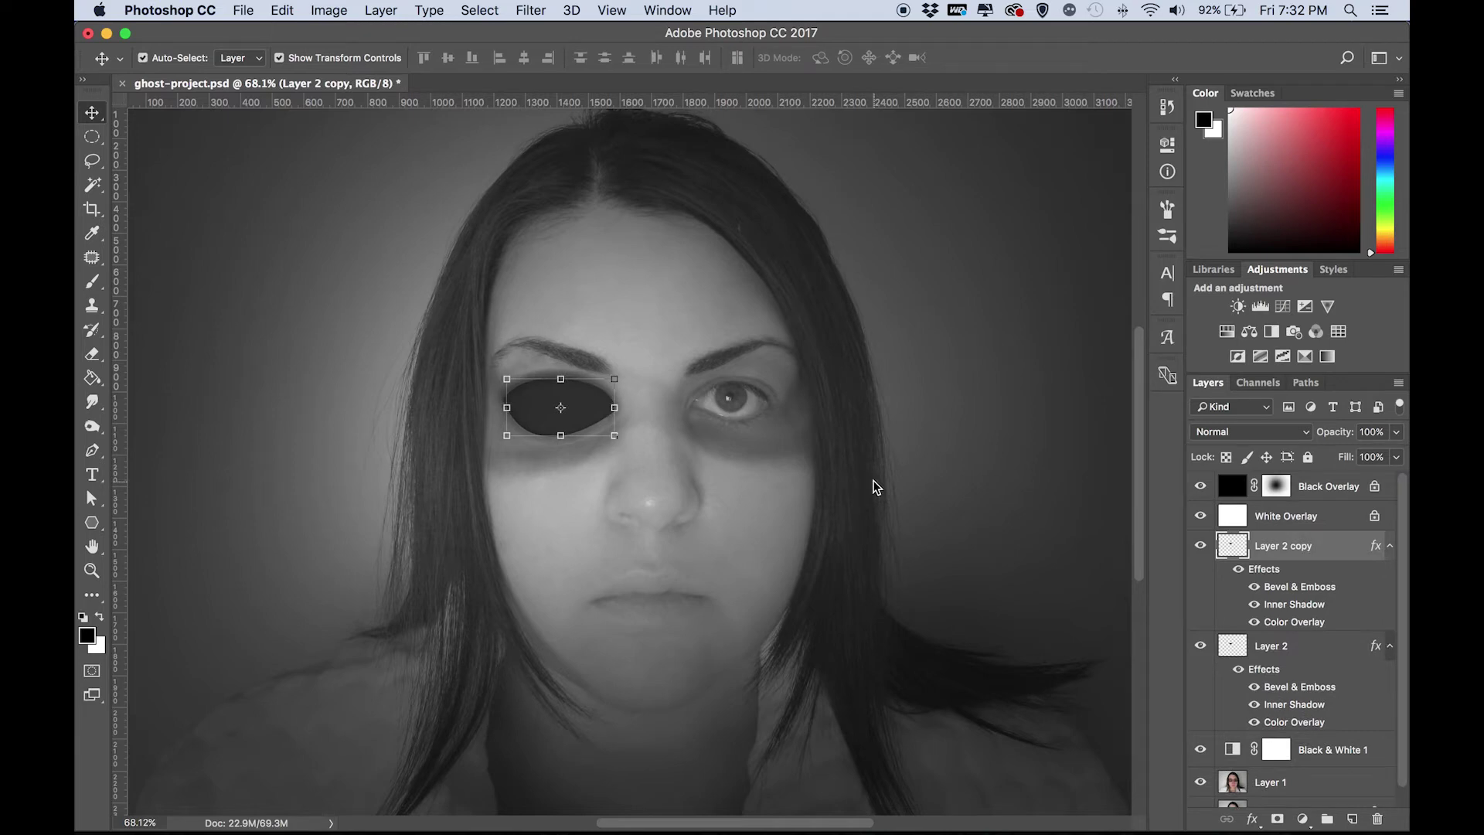
drag(625, 407, 762, 407)
Step: Flip the copied eye shape horizontally and reselect the right eye layer
click(282, 10)
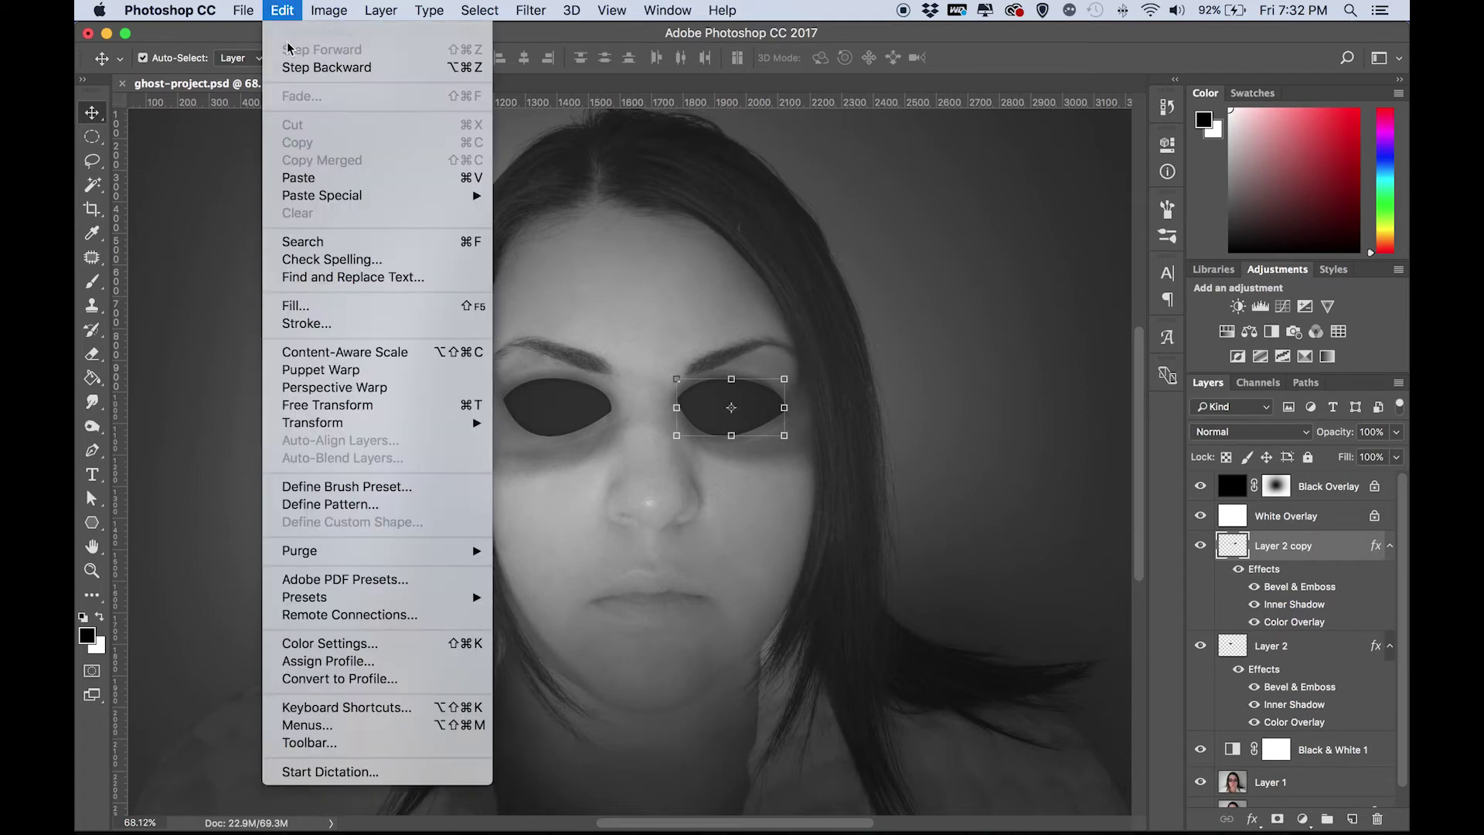
mouse_move(326, 431)
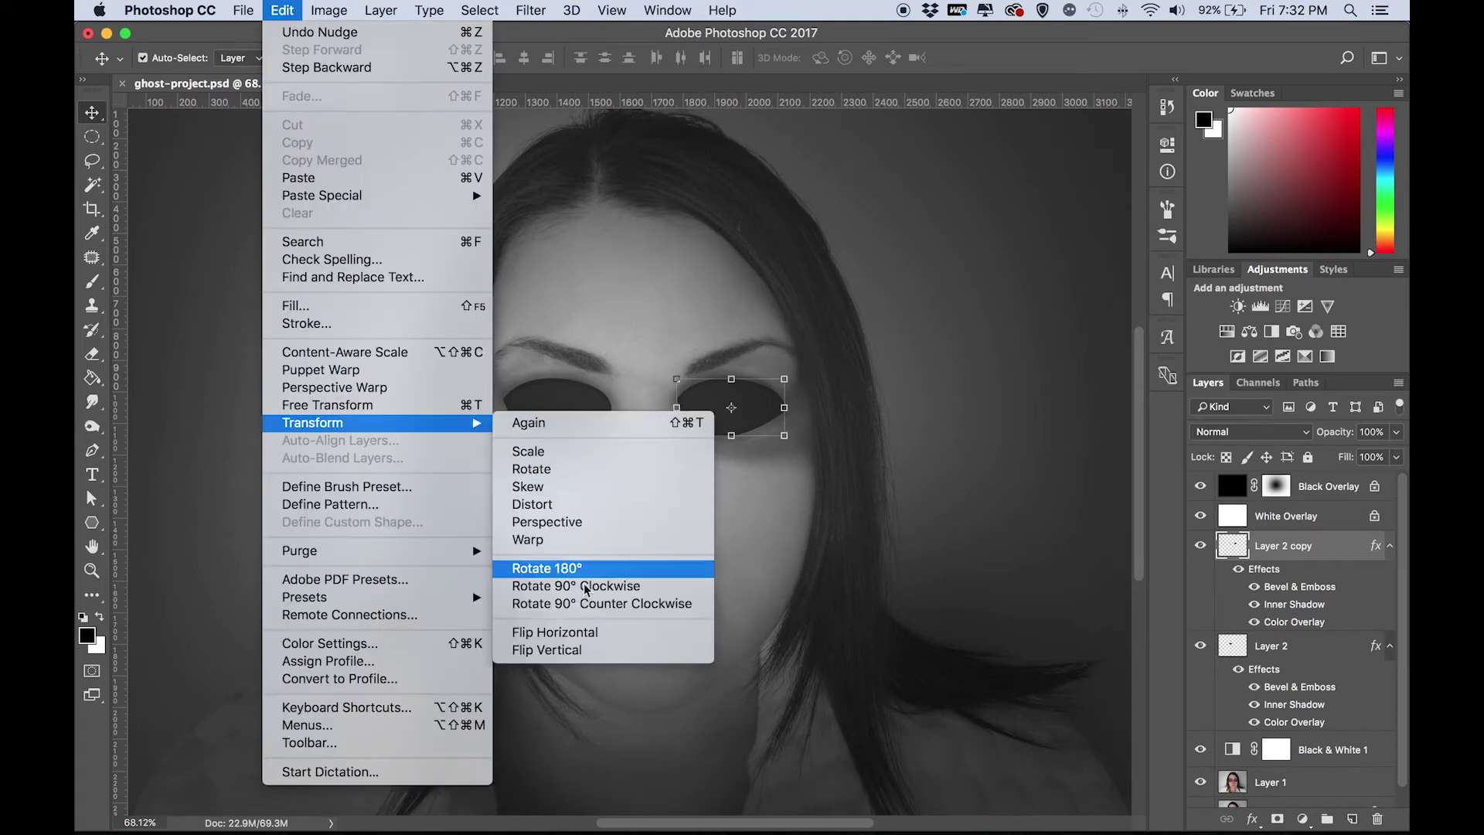
click(577, 636)
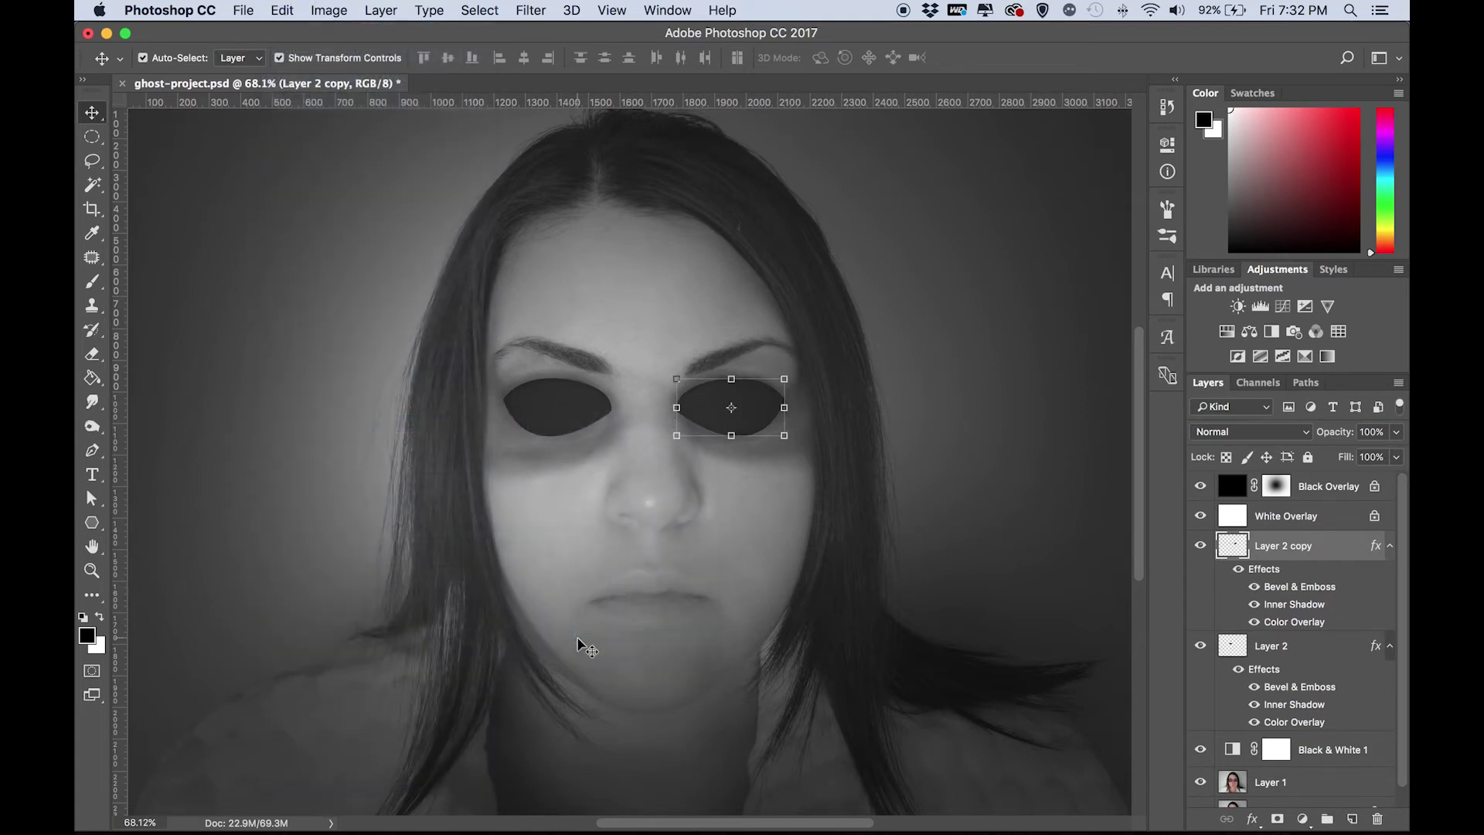
click(933, 459)
click(748, 405)
scroll(558, 411, up, 5)
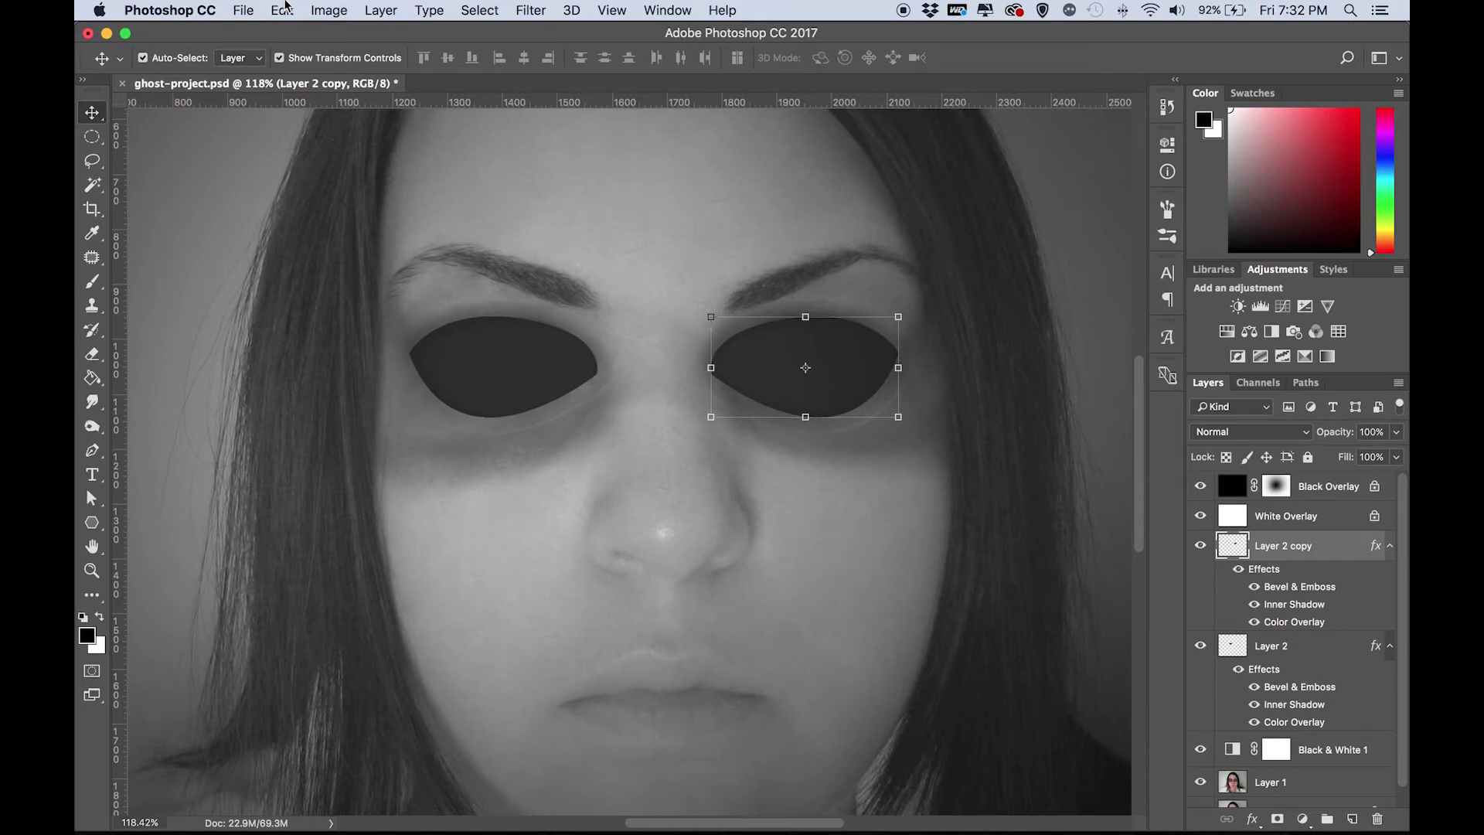
click(329, 10)
Step: Soften the right eye shape on Layer 2 copy with a Gaussian Blur of about 3.3 px
mouse_move(531, 10)
mouse_move(596, 273)
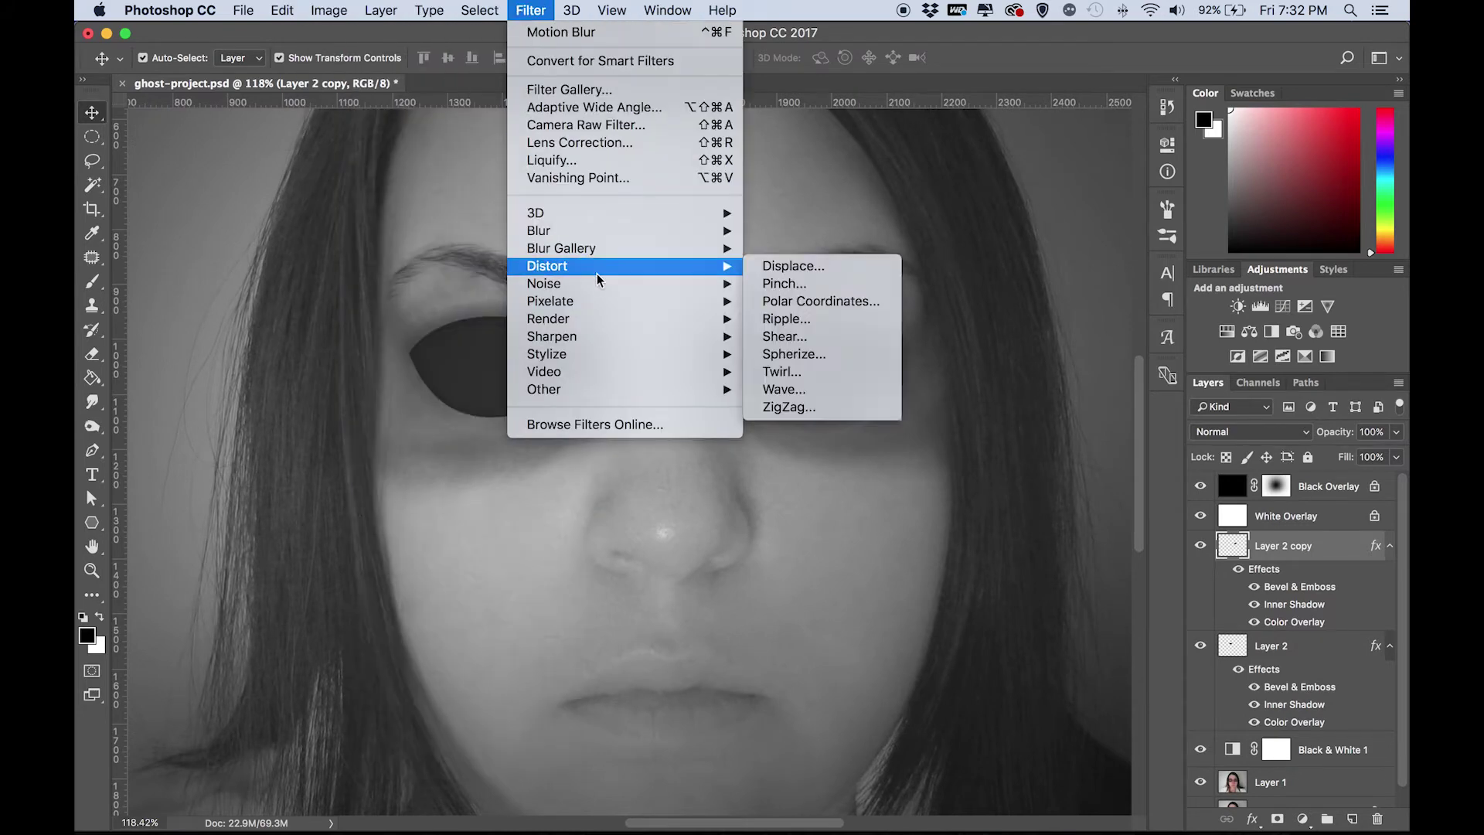
mouse_move(606, 232)
click(837, 303)
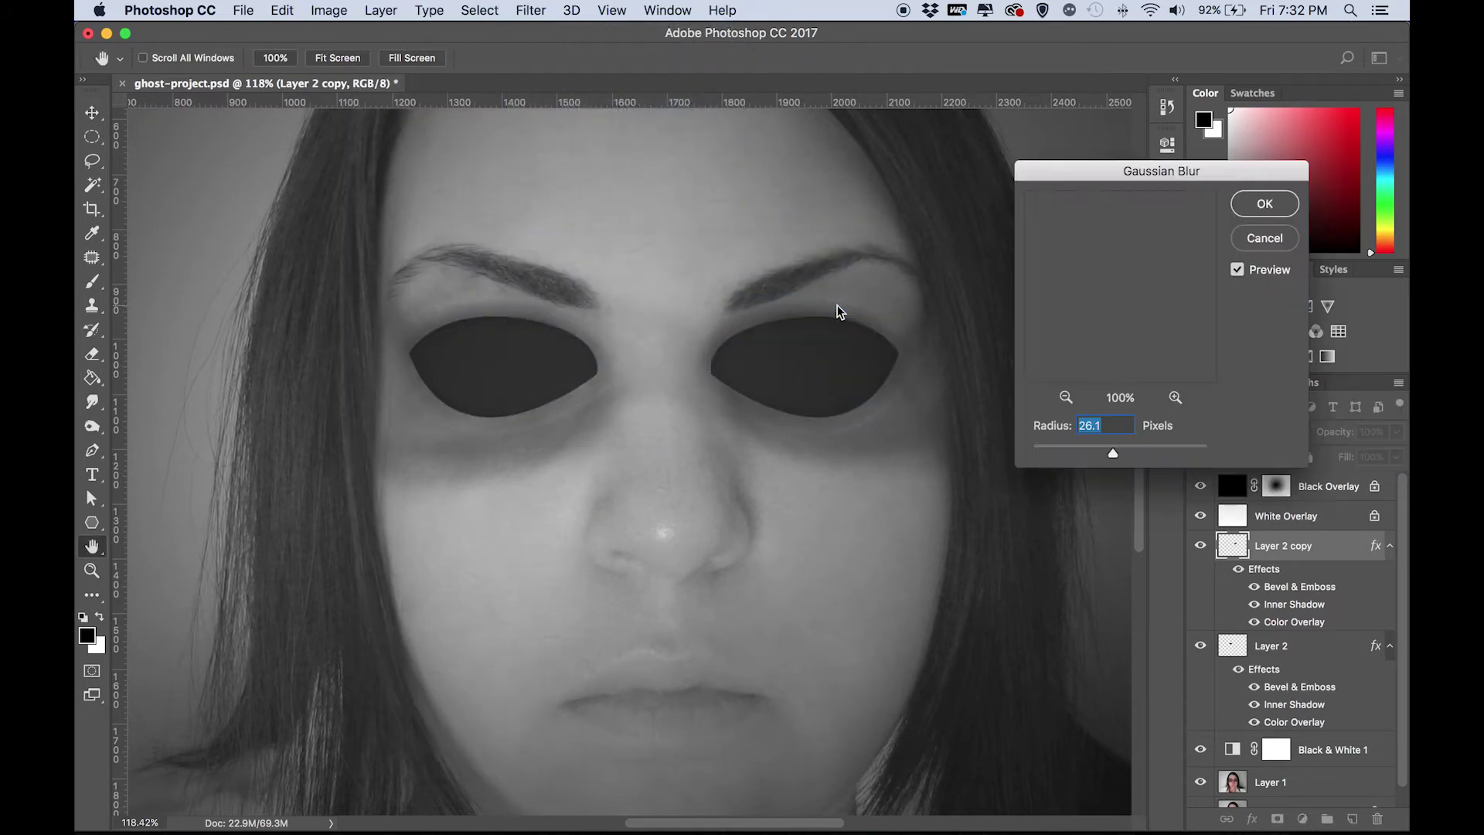
click(1065, 452)
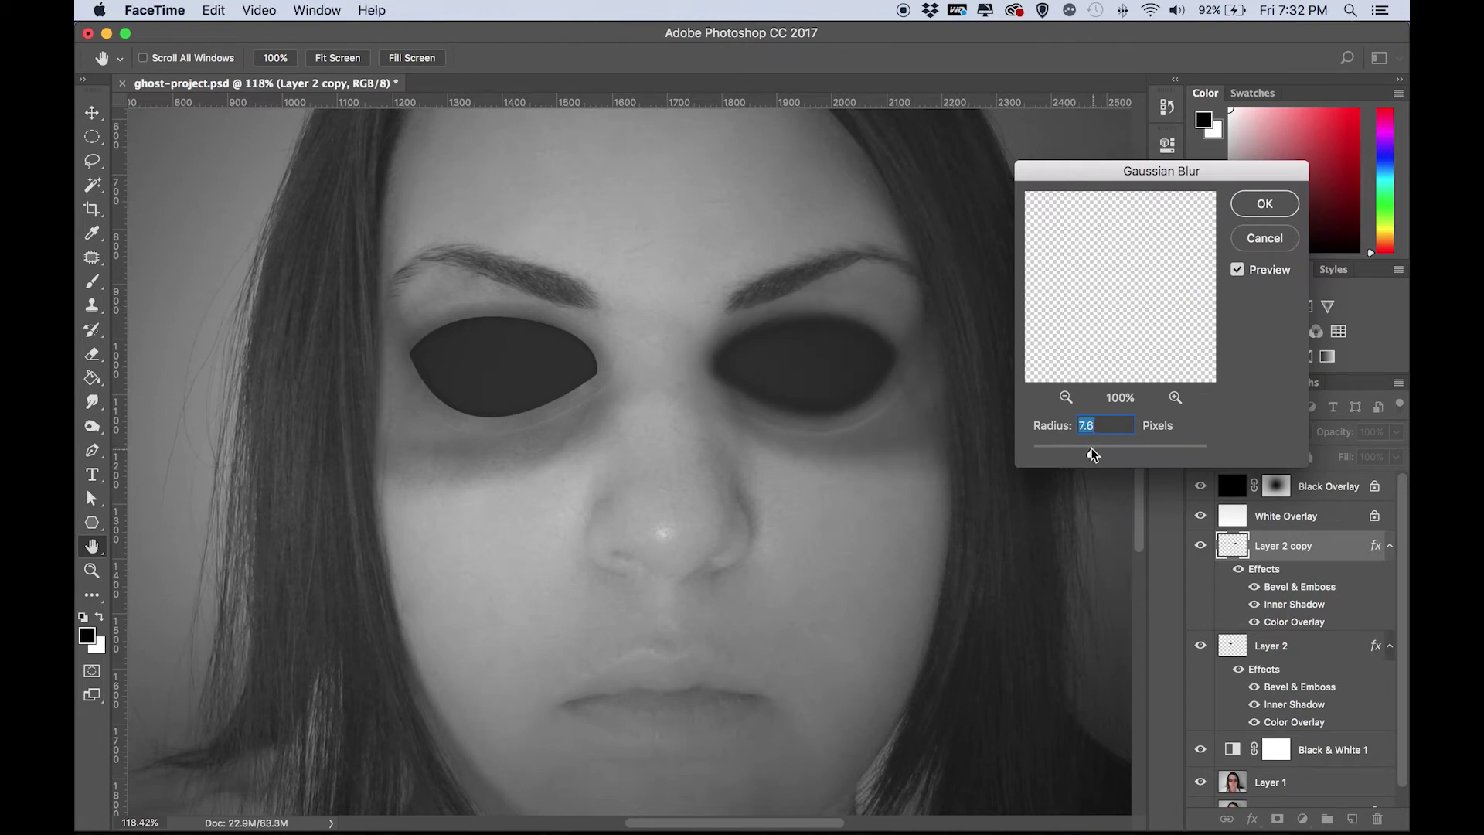
drag(1091, 448, 1068, 449)
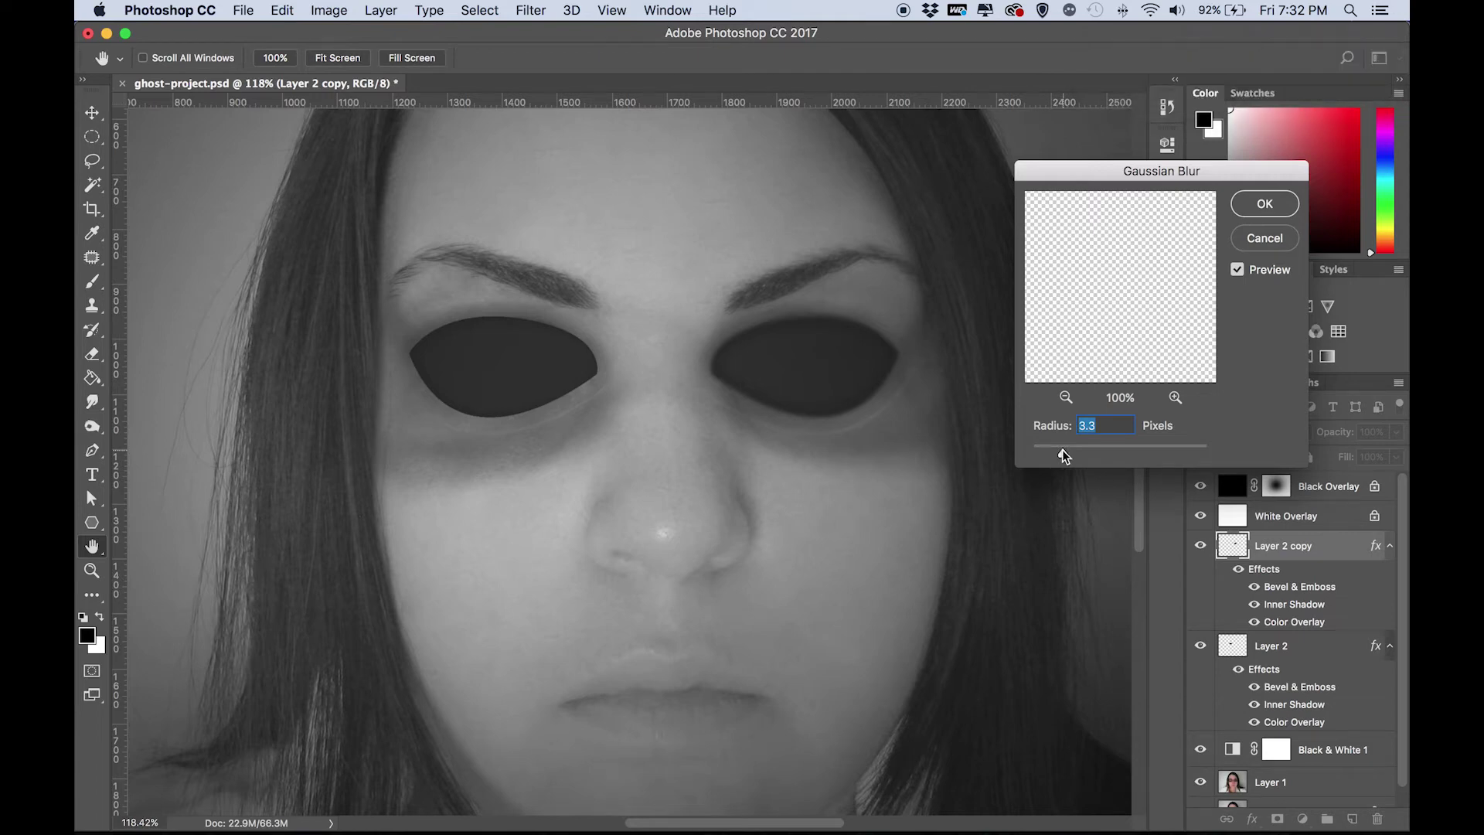
click(1262, 204)
key(v)
click(1265, 649)
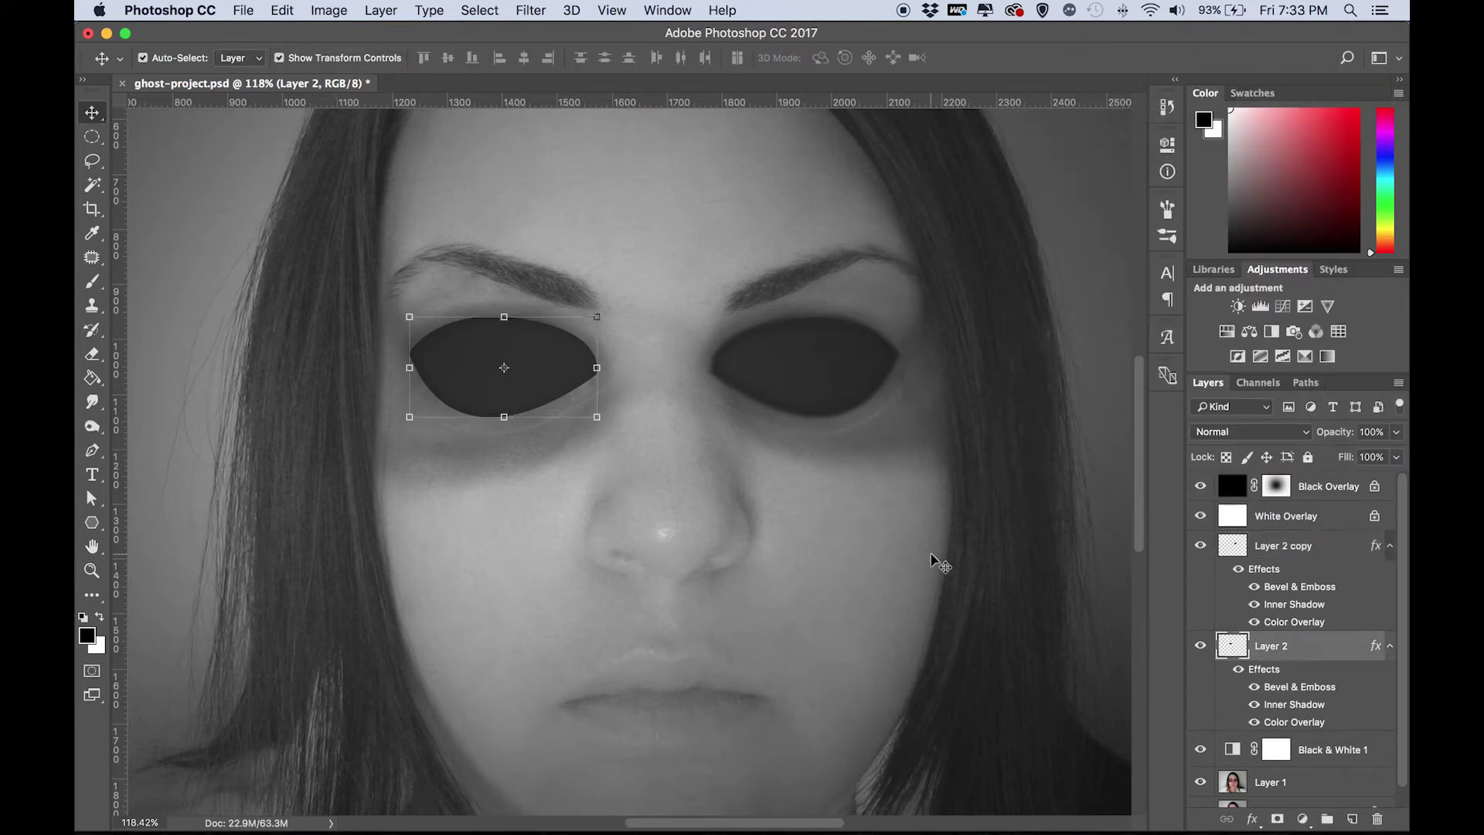
Step: Zoom to fit, then narrow and flatten the right eye shape with Free Transform
click(540, 10)
key(Escape)
key(super+0)
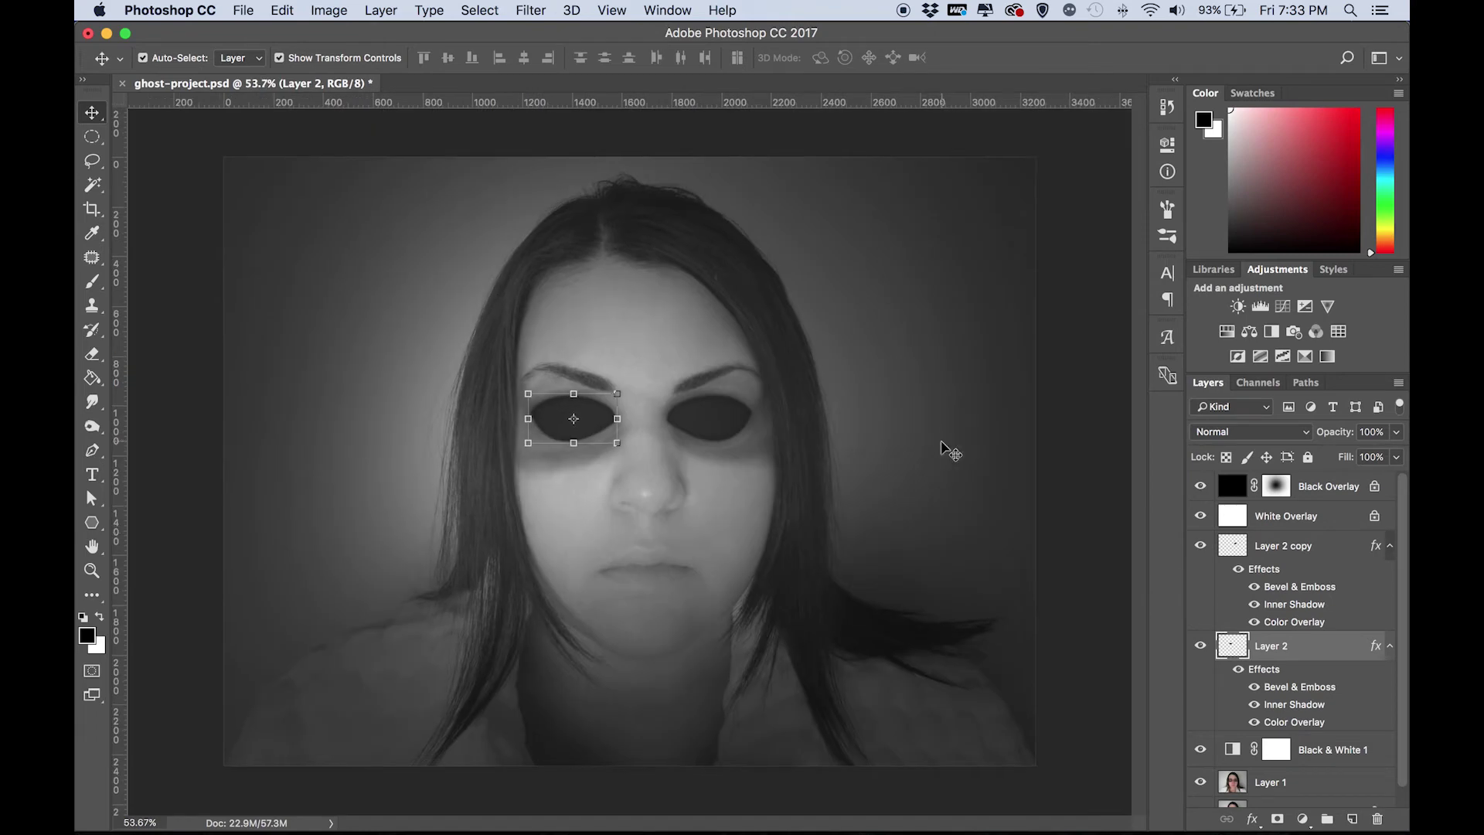
click(688, 432)
scroll(687, 431, up, 5)
key(super+t)
scroll(753, 336, up, 3)
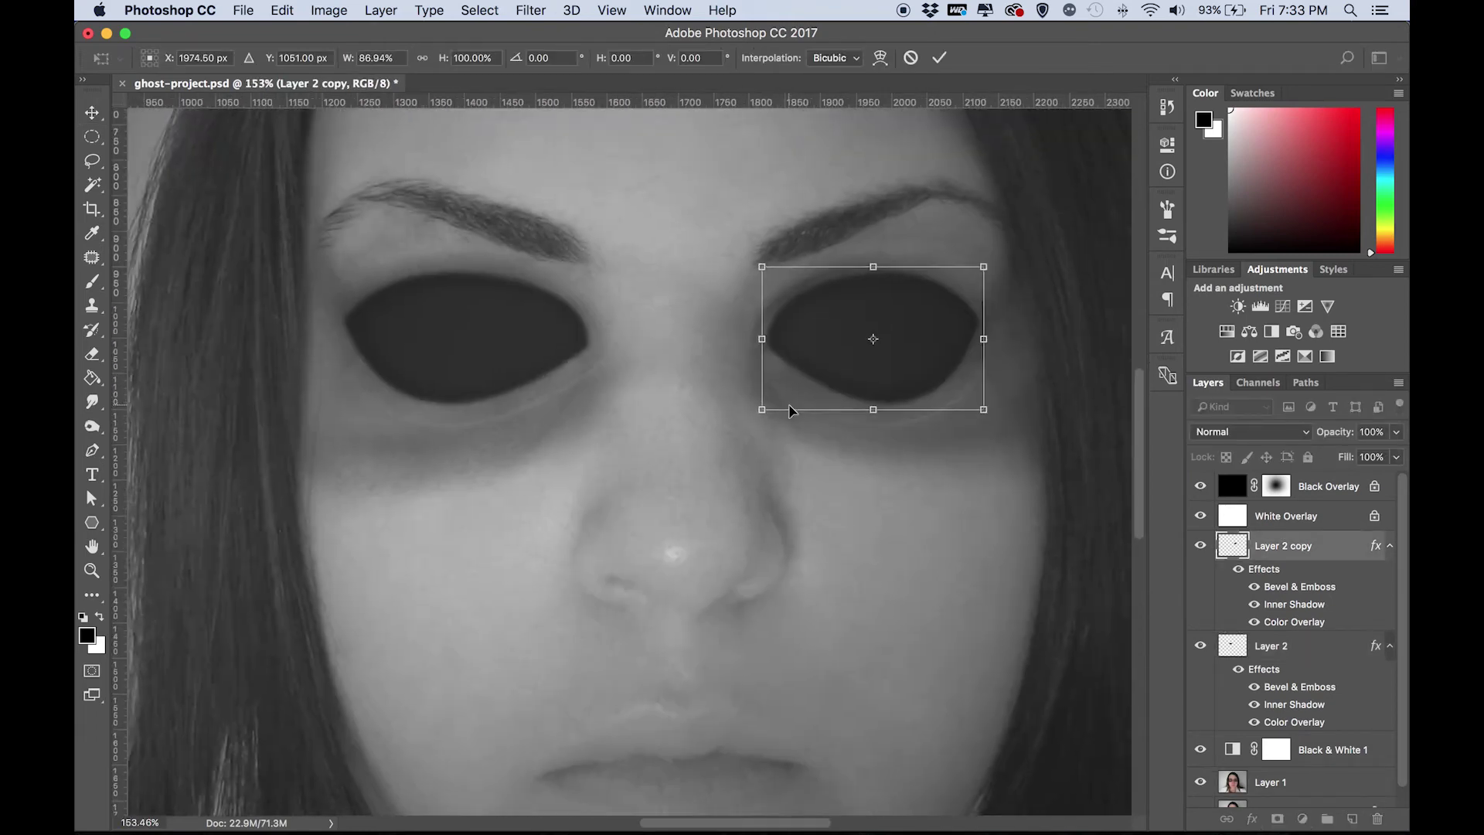
drag(859, 336, 851, 335)
drag(753, 408, 765, 378)
drag(748, 262, 749, 275)
key(Return)
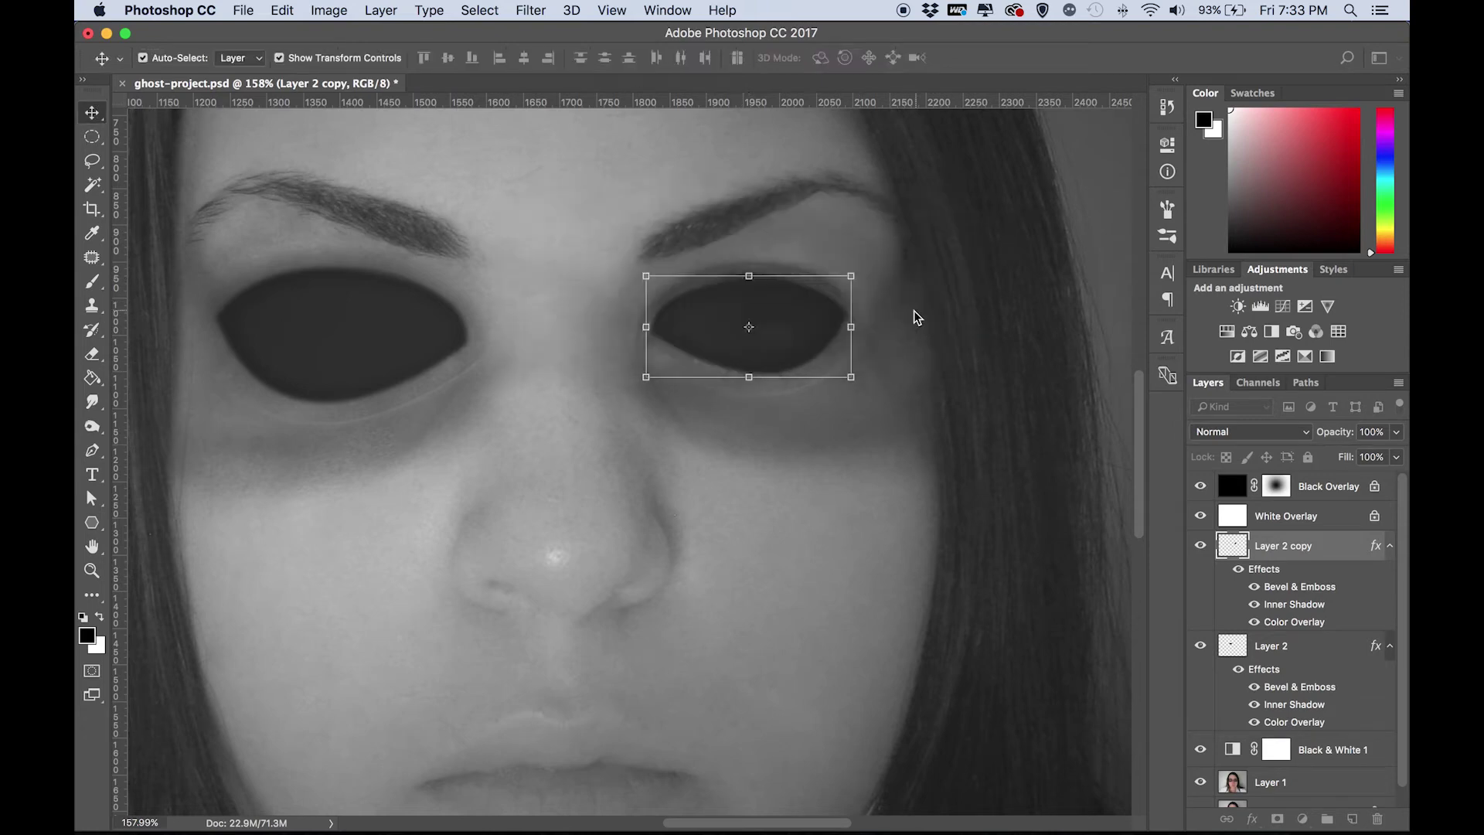
Step: Shrink the left eye shape by lowering its top and pulling in its sides
scroll(914, 317, left, 5)
click(629, 275)
drag(626, 269, 614, 277)
drag(480, 336, 523, 342)
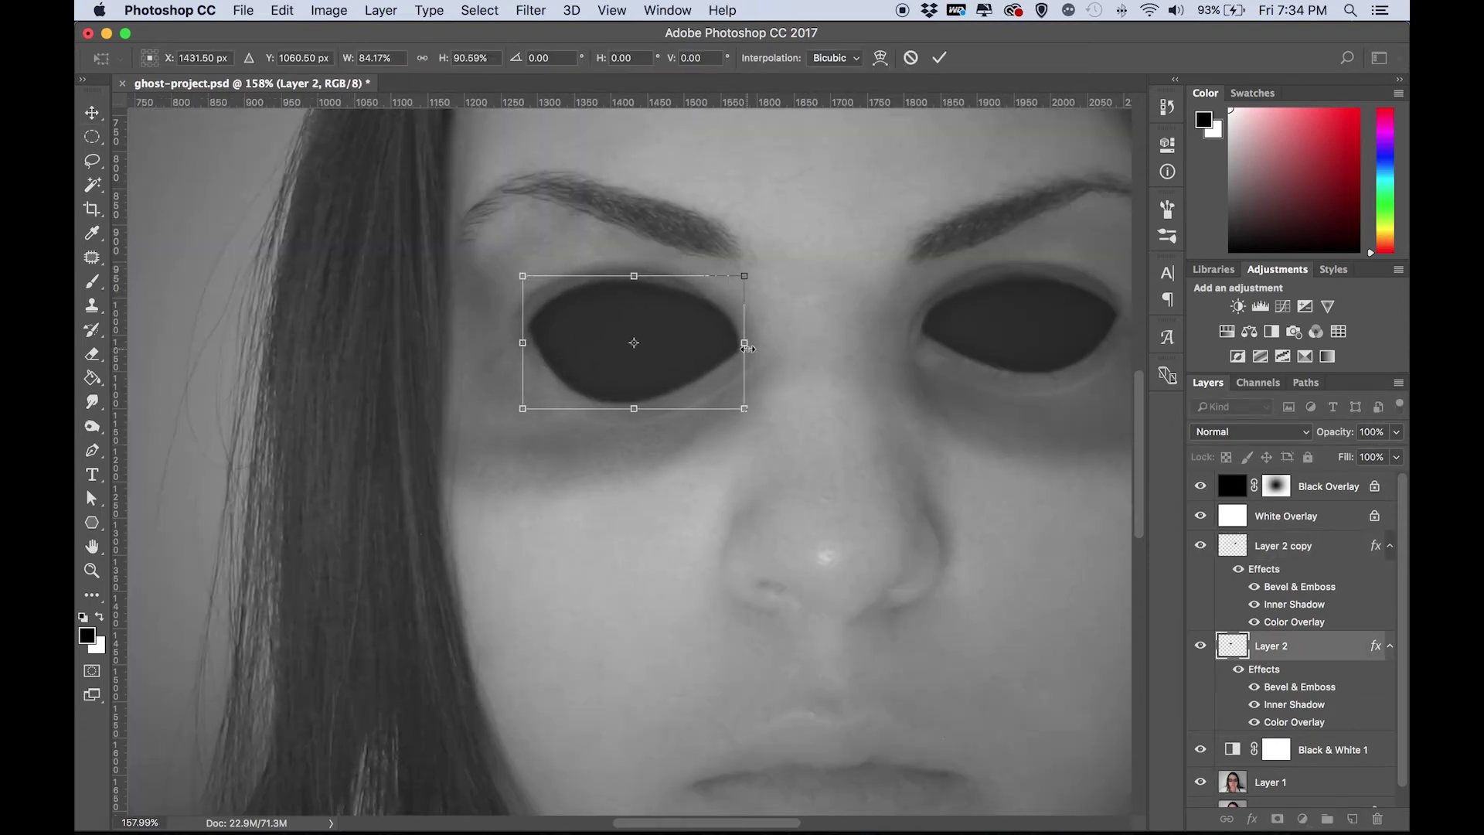
drag(744, 336, 712, 340)
drag(622, 408, 640, 377)
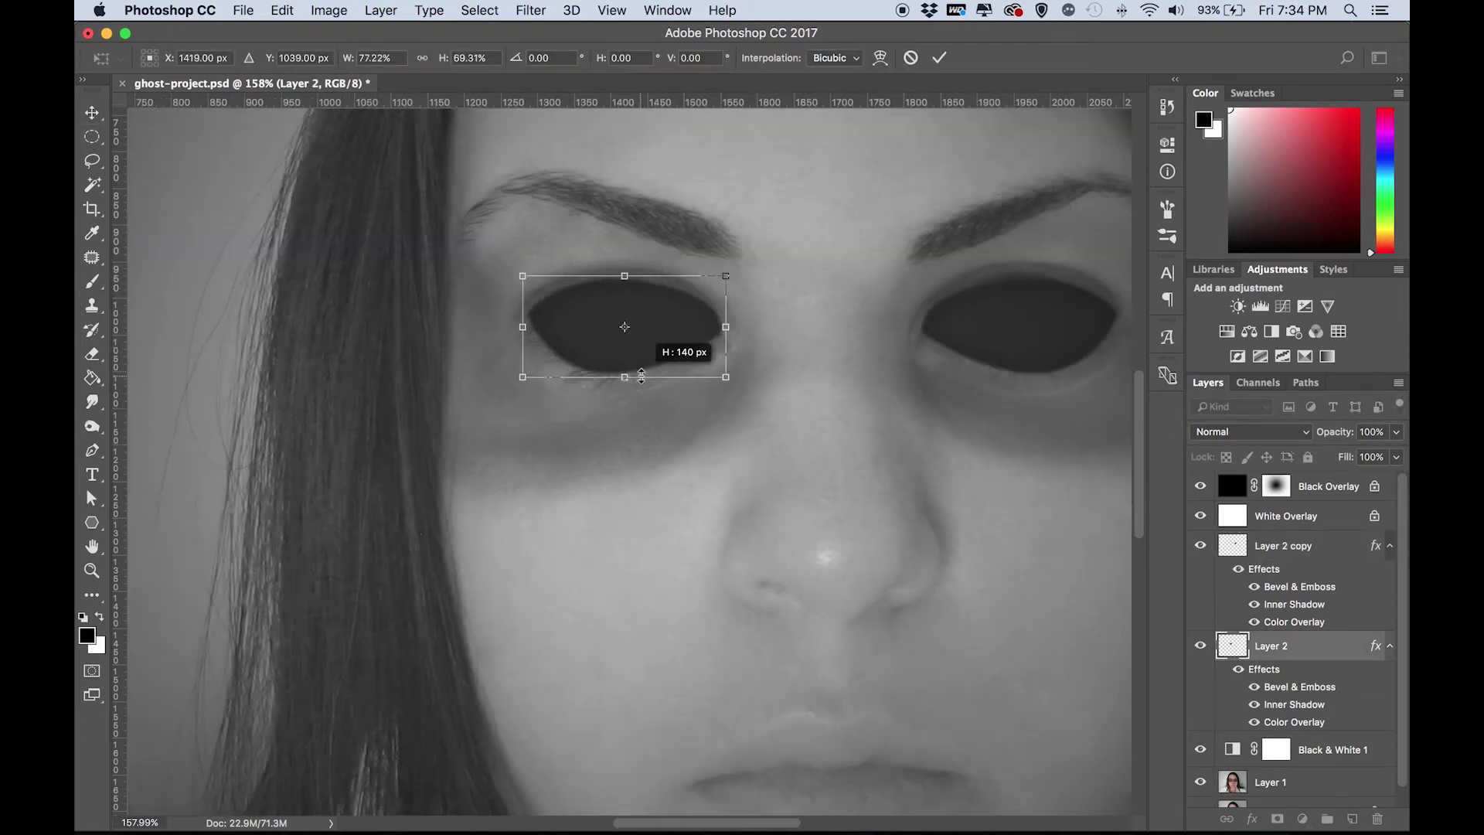
key(Return)
Step: Reshape the left eye's top and bottom edges and tilt it slightly
key(super+0)
alt+scroll(861, 424, up, 5)
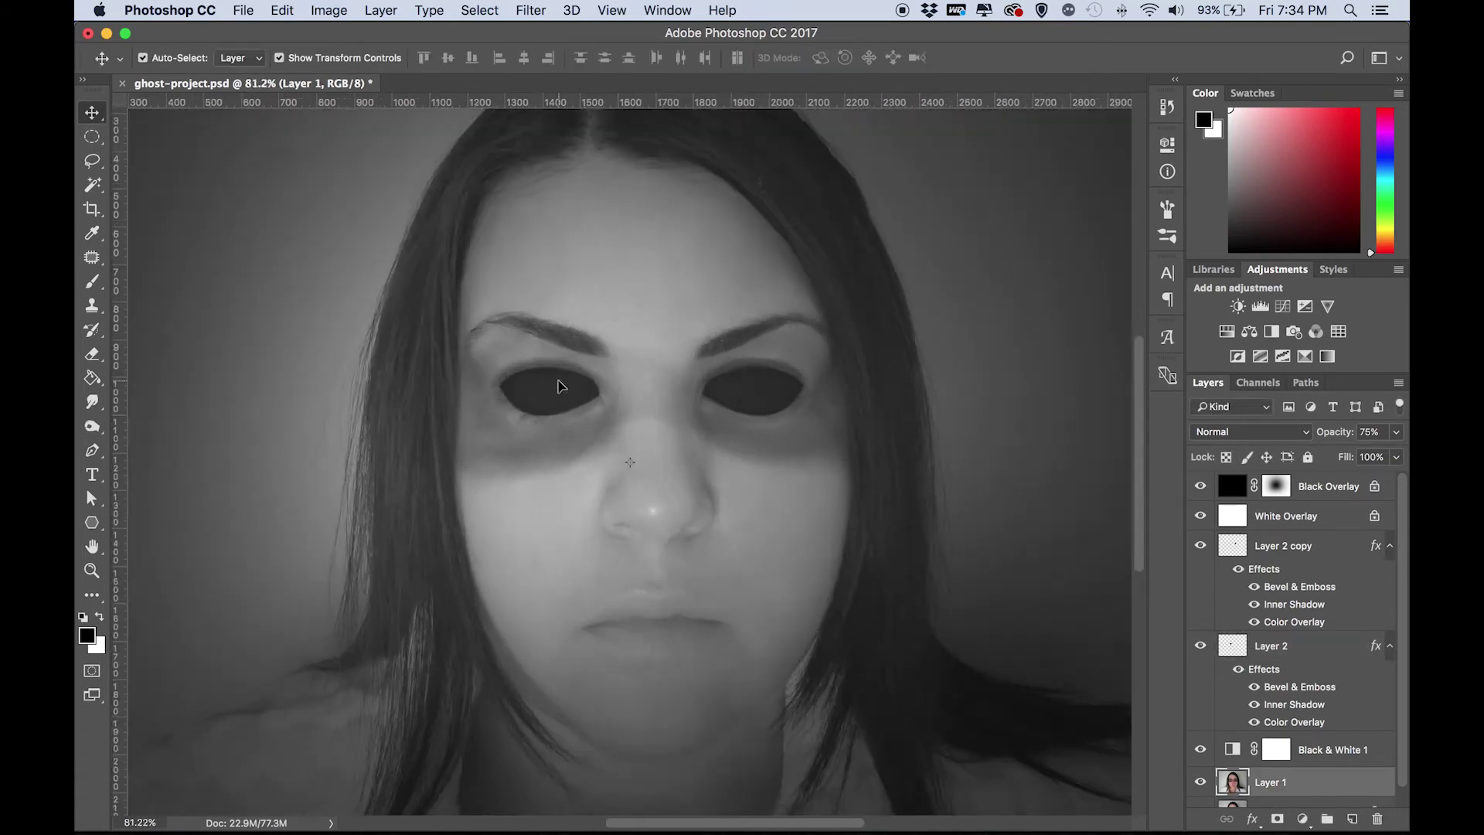
alt+scroll(637, 492, up, 2)
click(440, 292)
key(super+t)
drag(575, 265, 557, 265)
drag(409, 342, 409, 352)
drag(409, 194, 409, 187)
key(v)
key(Return)
drag(572, 363, 618, 386)
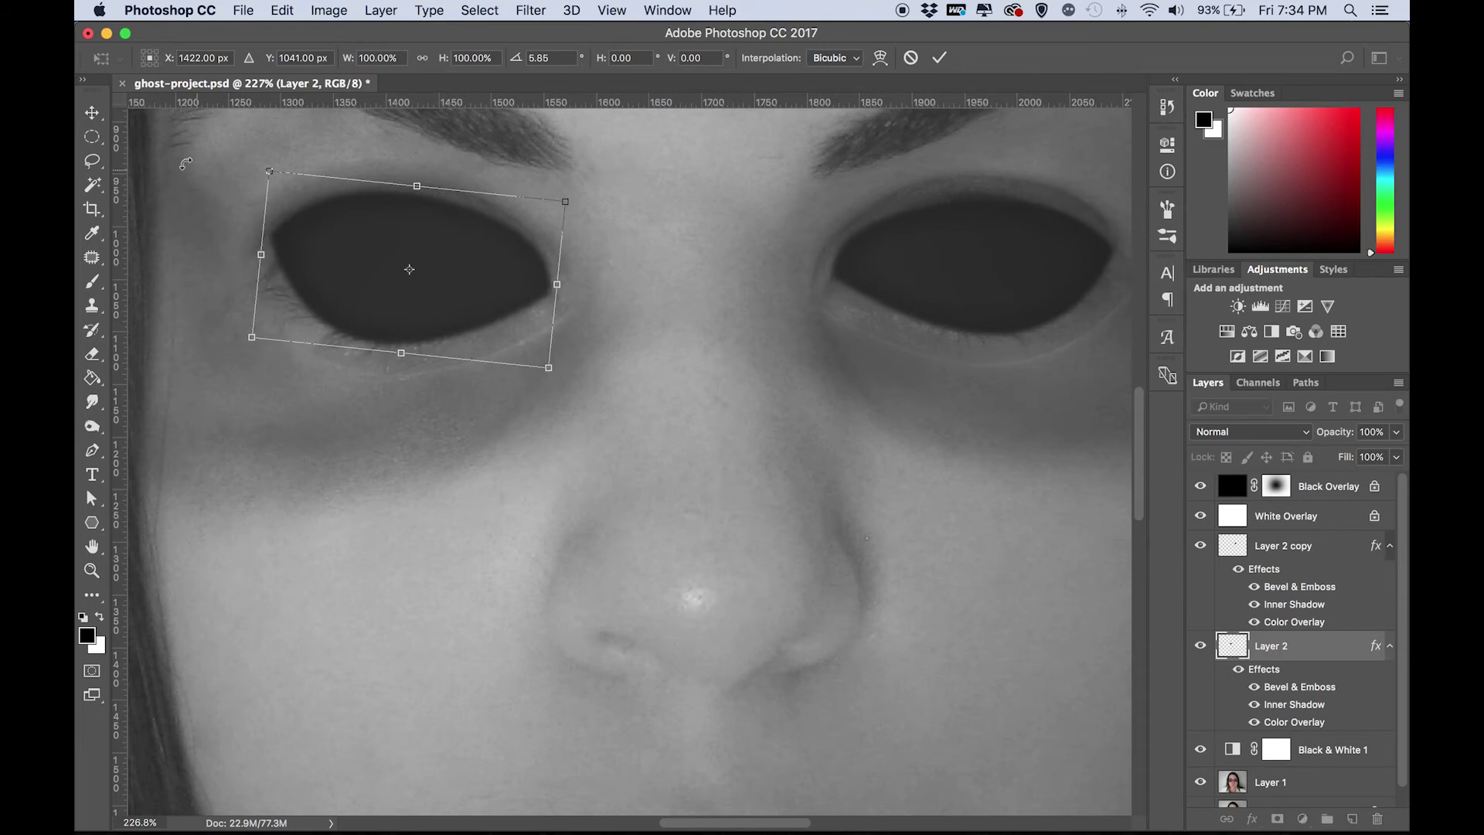
key(v)
click(678, 302)
Step: Try a slight tilt on the right eye shape, then undo it
click(1004, 267)
key(super+t)
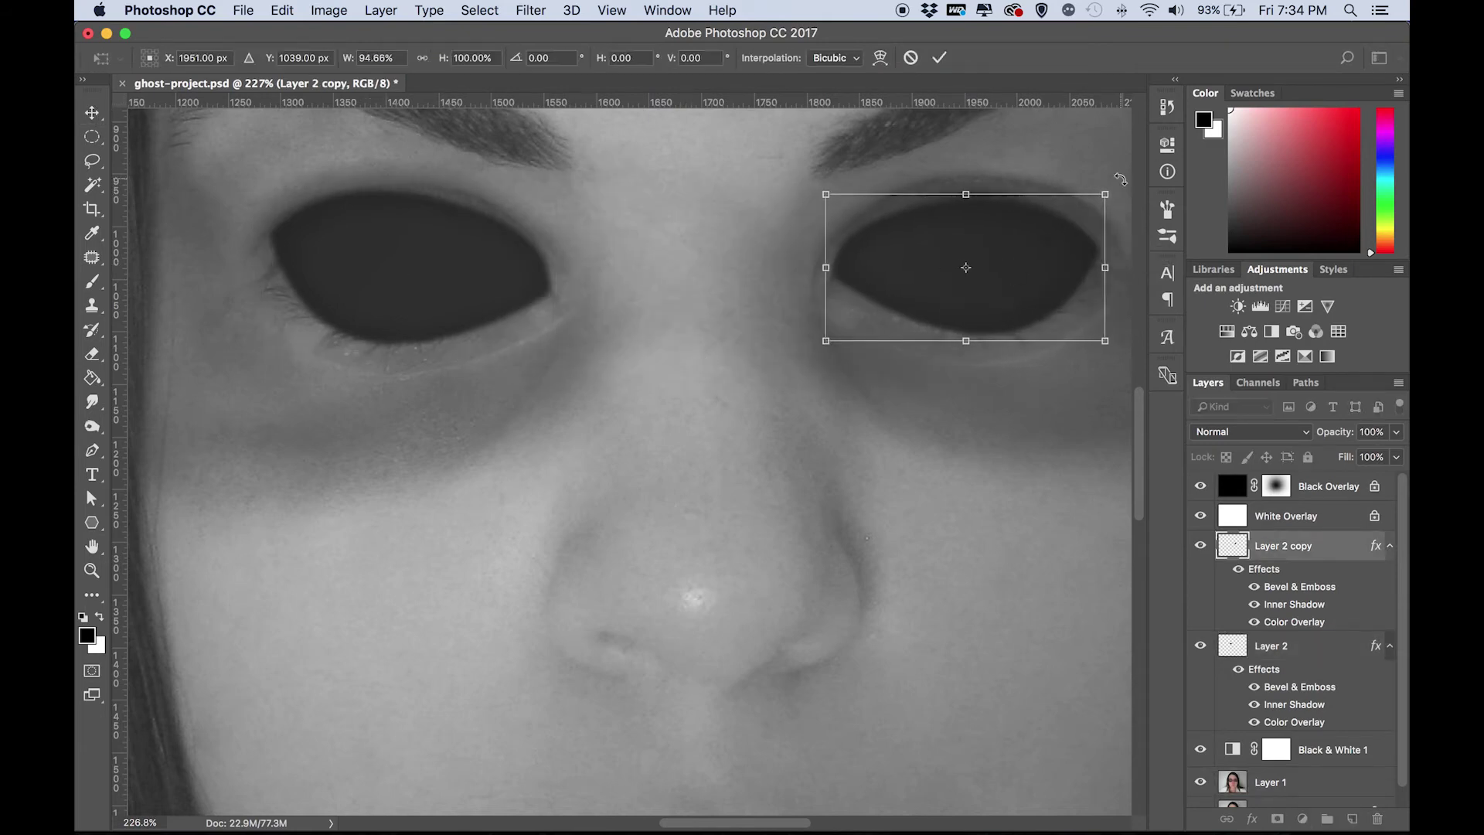
drag(1136, 247, 1132, 278)
key(super+z)
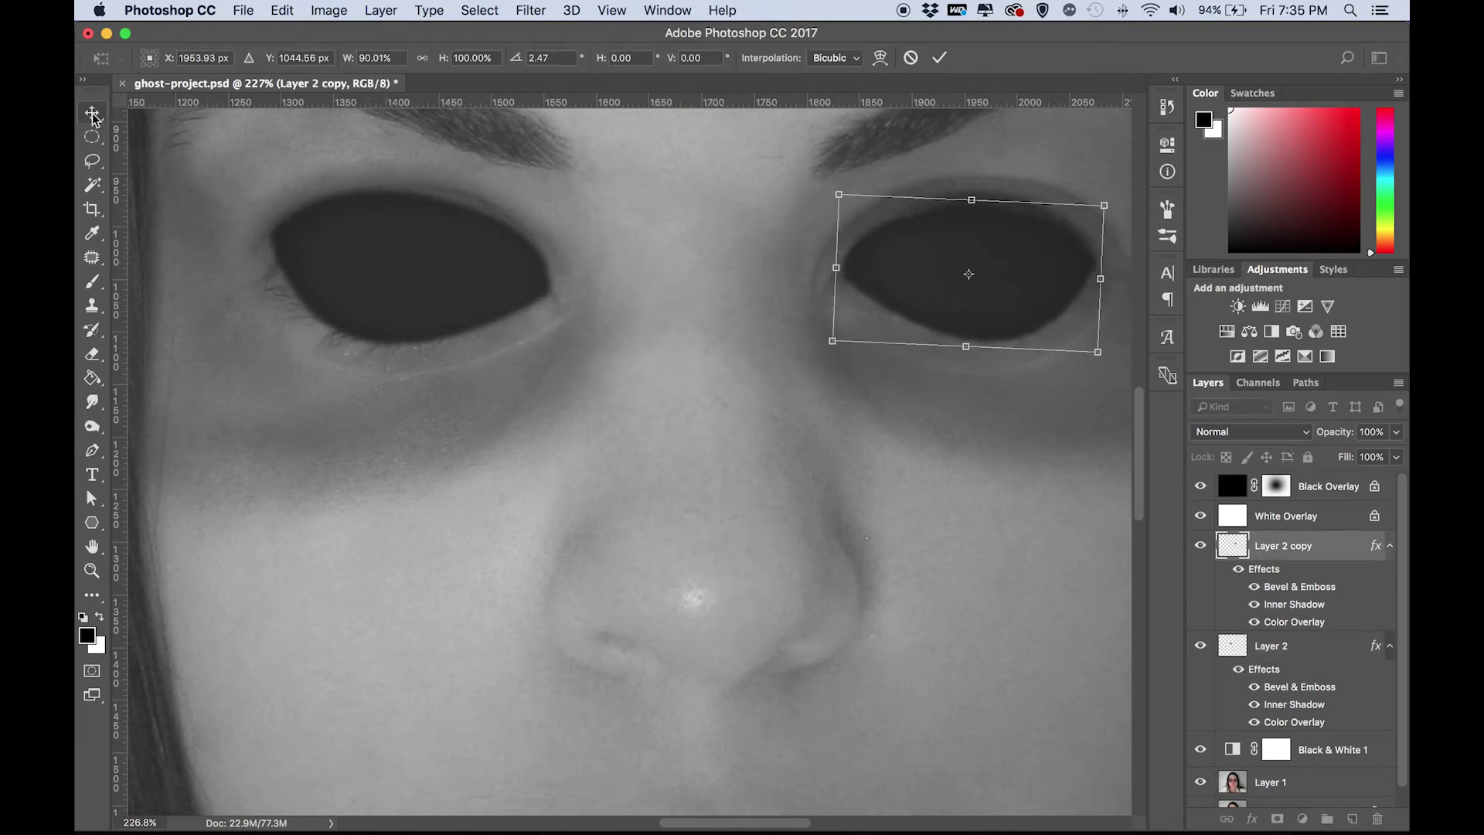
key(Return)
alt+scroll(997, 508, down, 1)
click(997, 507)
alt+scroll(997, 507, down, 5)
alt+scroll(702, 540, up, 4)
Step: Shrink the left eye shape slightly and the right eye shape to match
click(541, 384)
key(super+t)
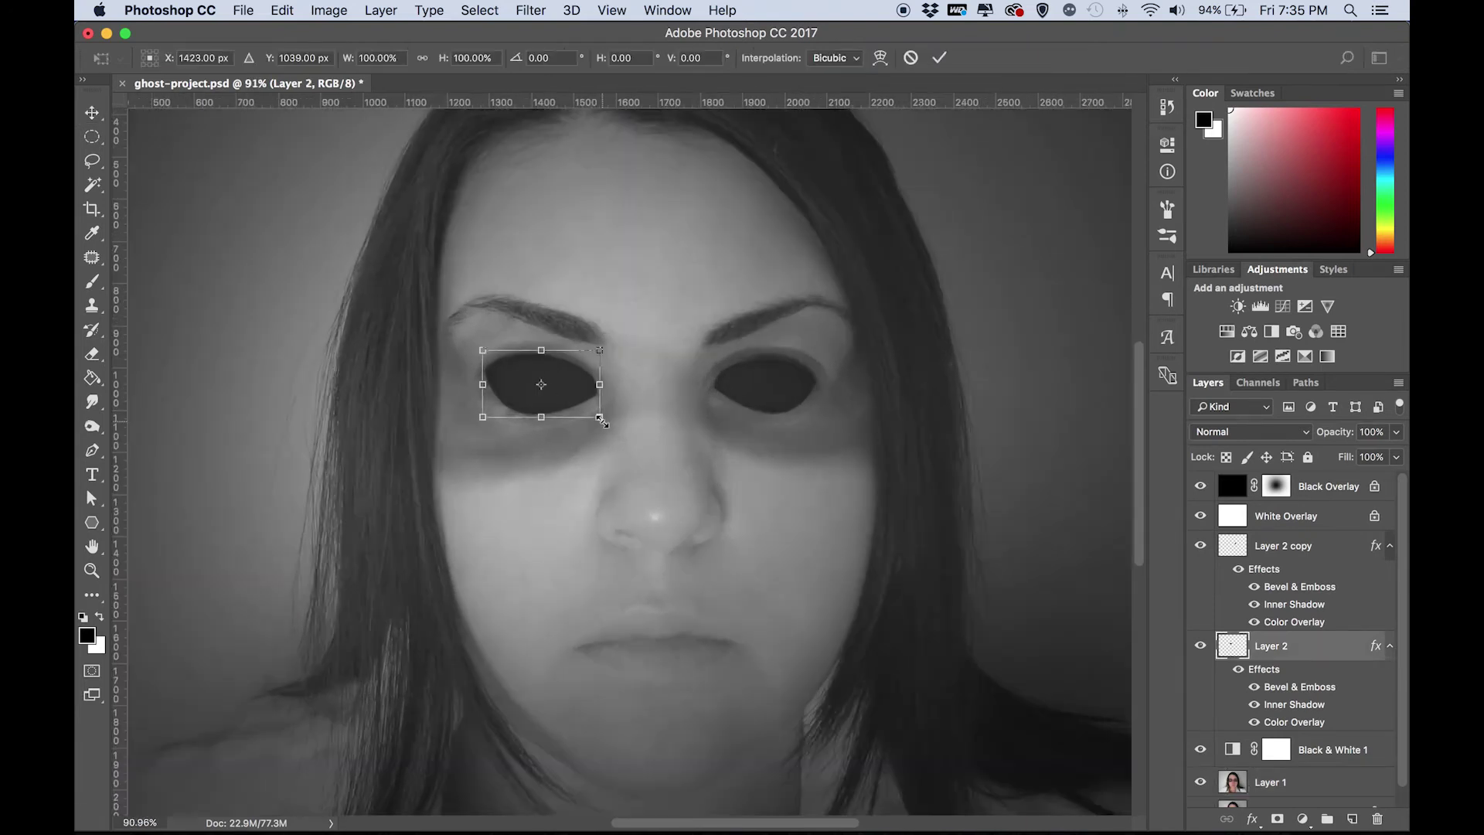
drag(596, 414, 610, 423)
key(Return)
click(765, 384)
key(super+t)
drag(817, 418, 827, 424)
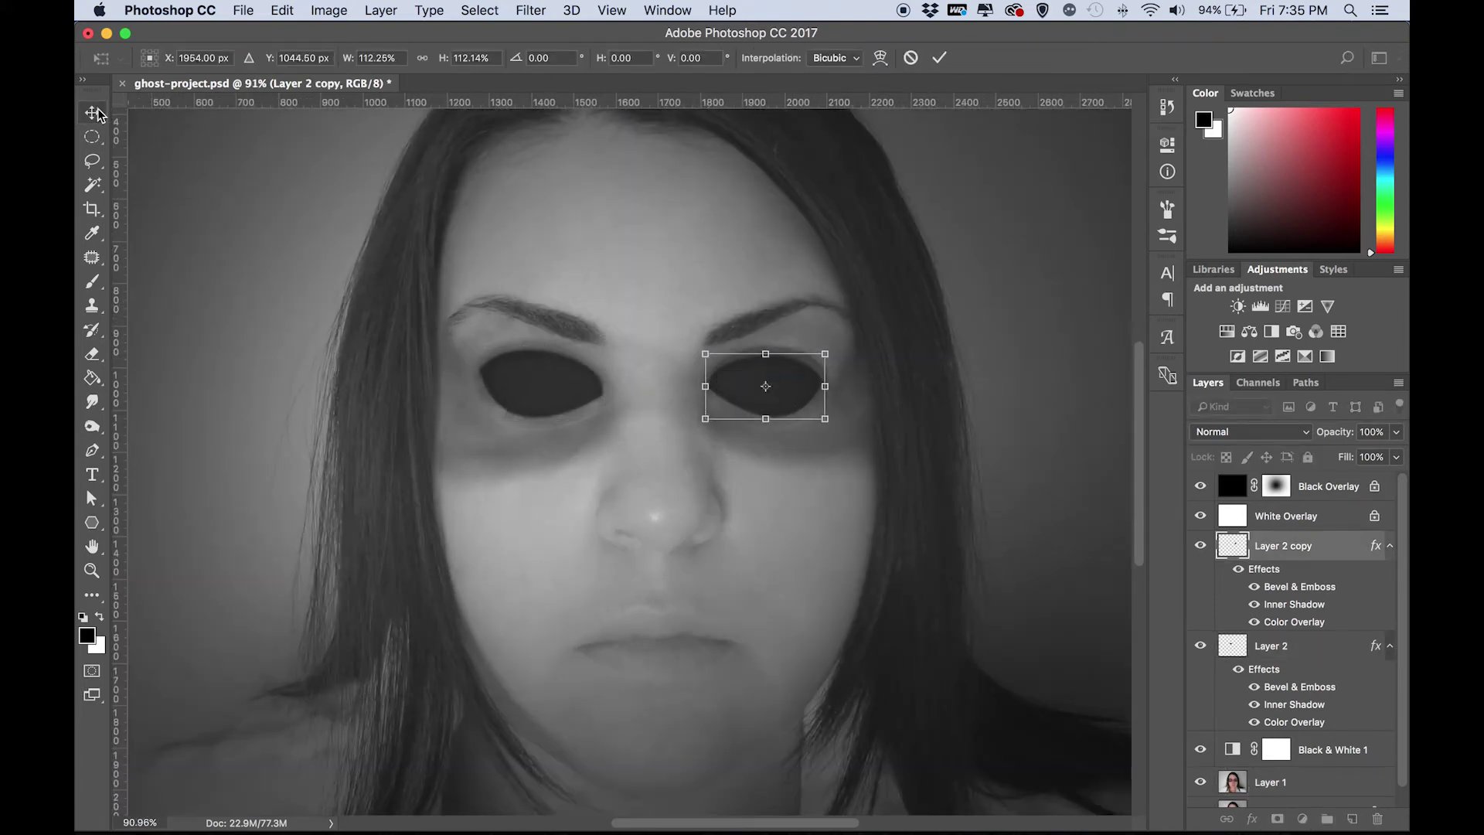
key(Return)
Step: Reselect the right eye shape and confirm its final transform
click(786, 466)
click(765, 384)
click(961, 546)
click(765, 384)
key(super+t)
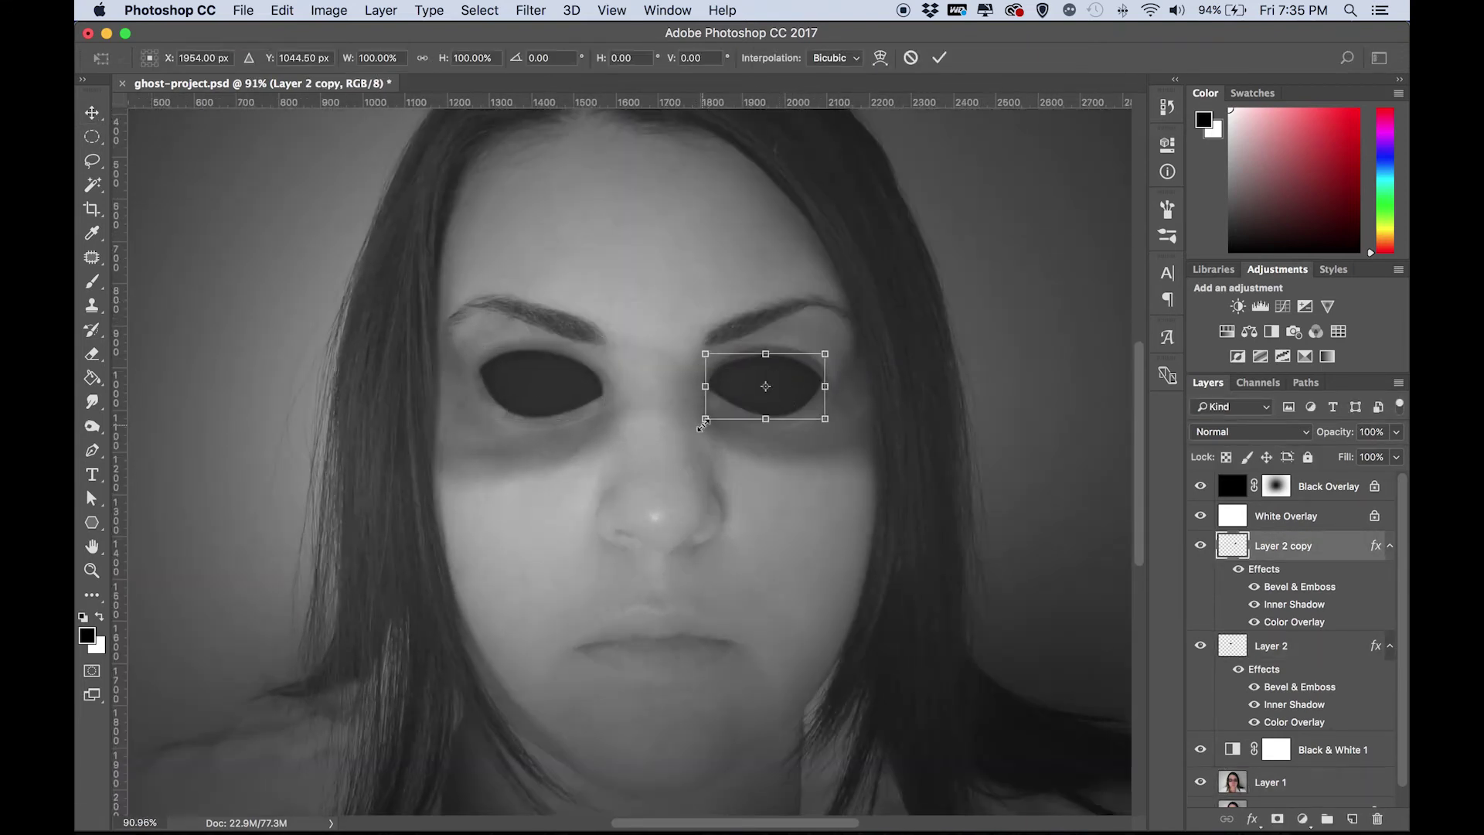
key(Return)
click(774, 479)
scroll(771, 485, down, 2)
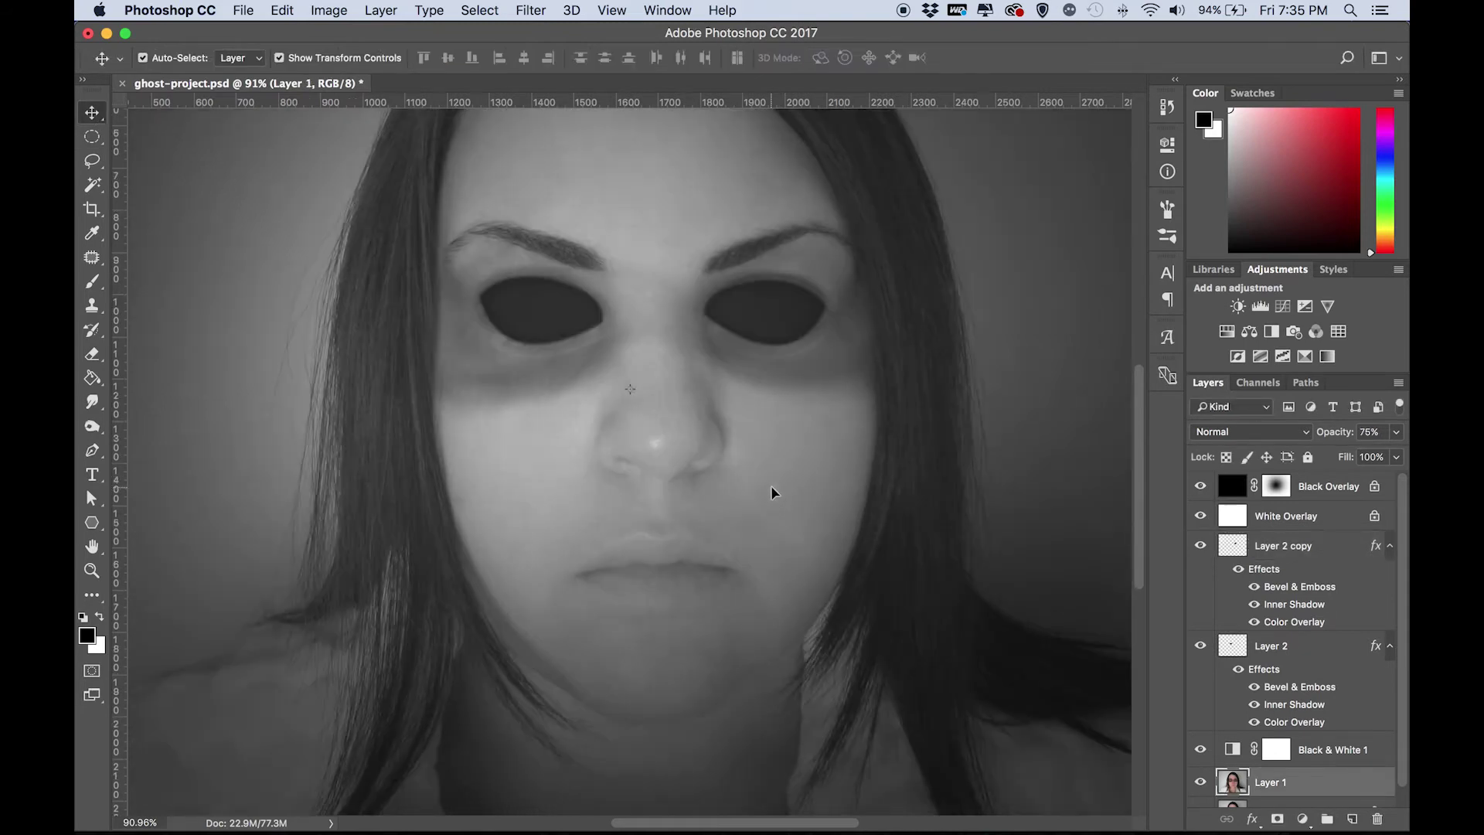
Step: Select both eye shape layers and duplicate them with Cmd+J
click(543, 321)
shift+click(769, 311)
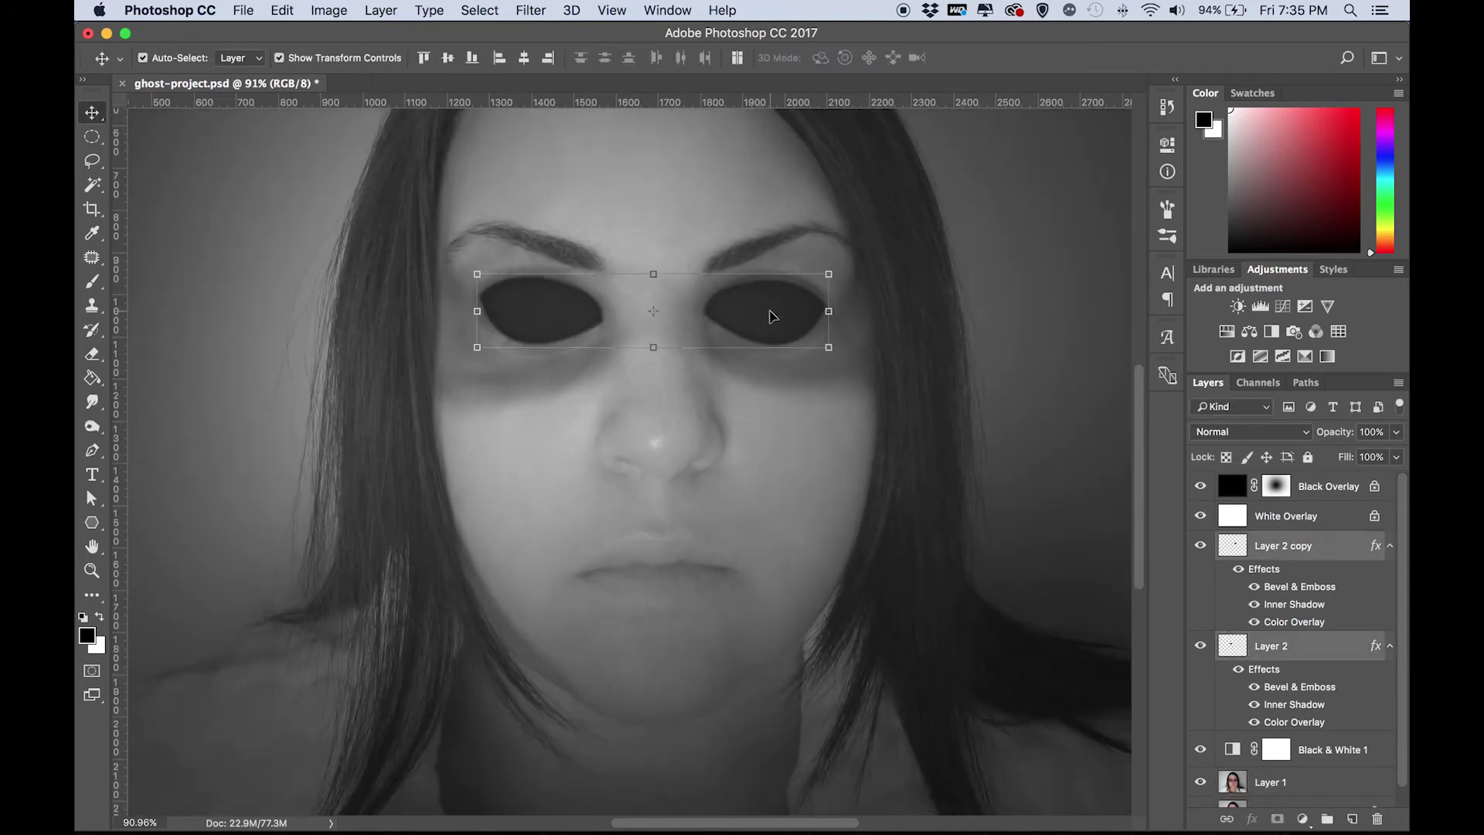
key(super+j)
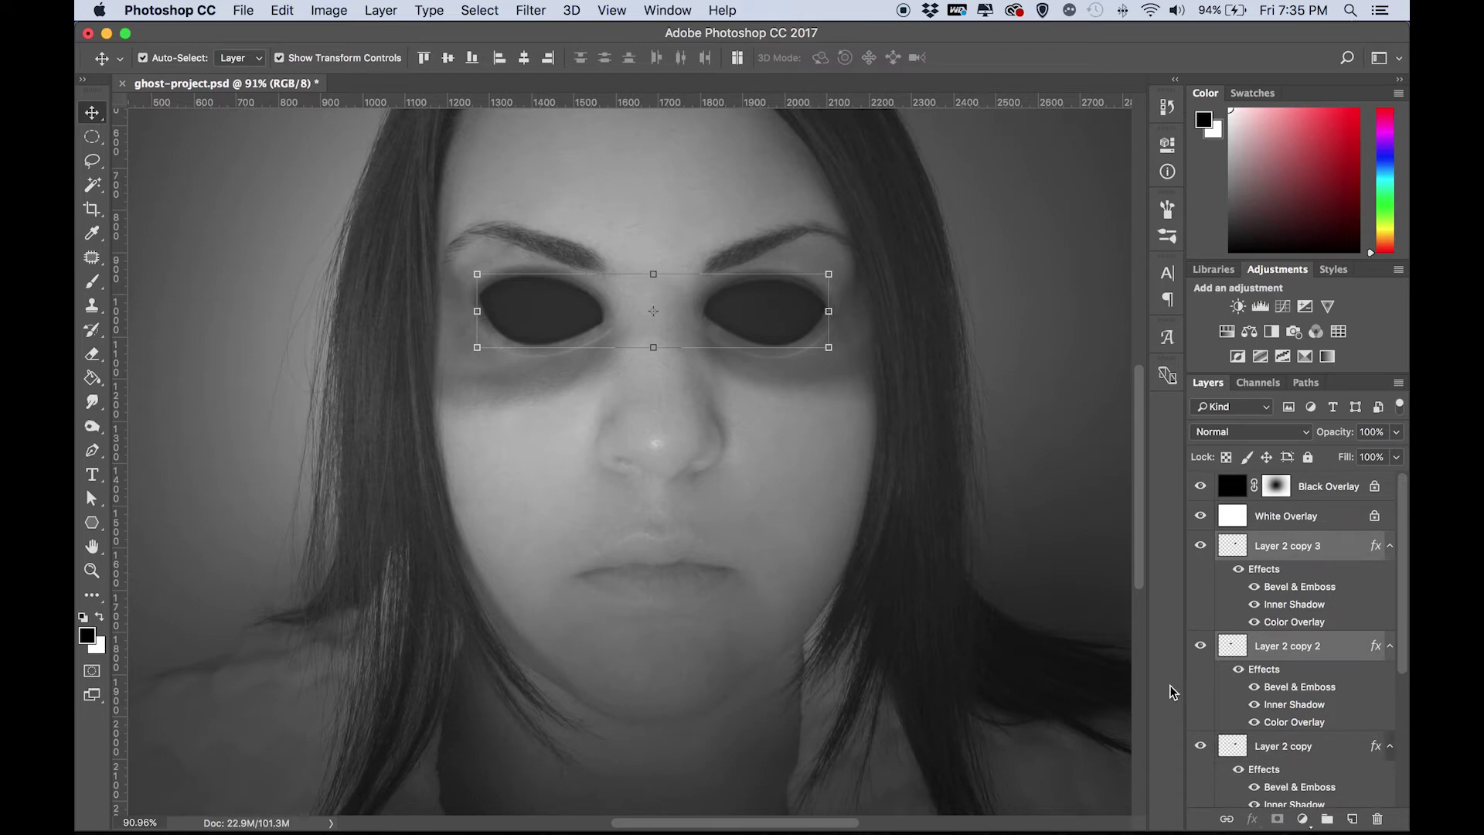
Step: Strip the effects from Layer 2 copy 2 and copy 3 and move both below Layer 2
click(1299, 577)
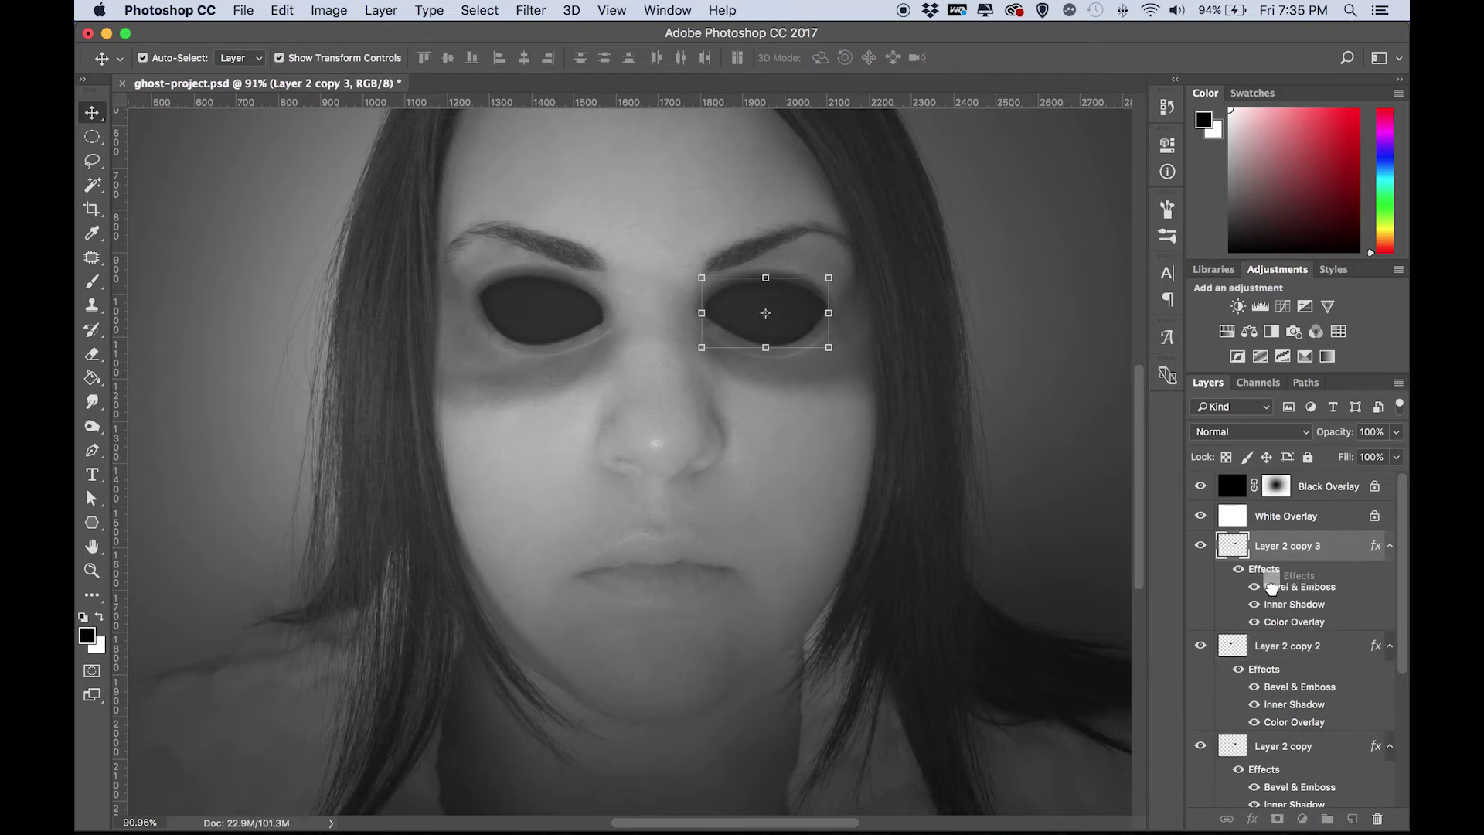
drag(1271, 589, 1376, 819)
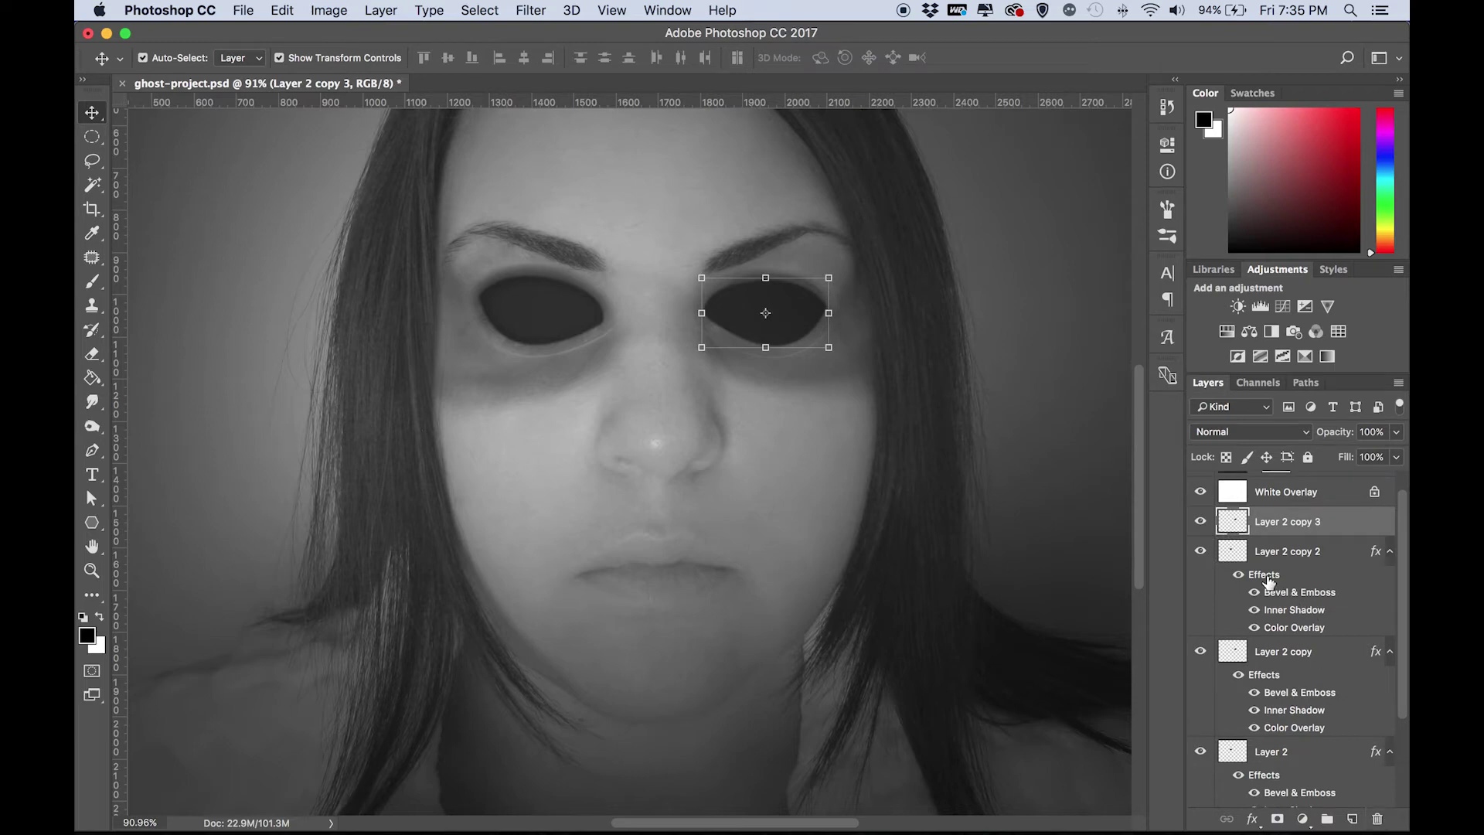
drag(1268, 581, 1378, 822)
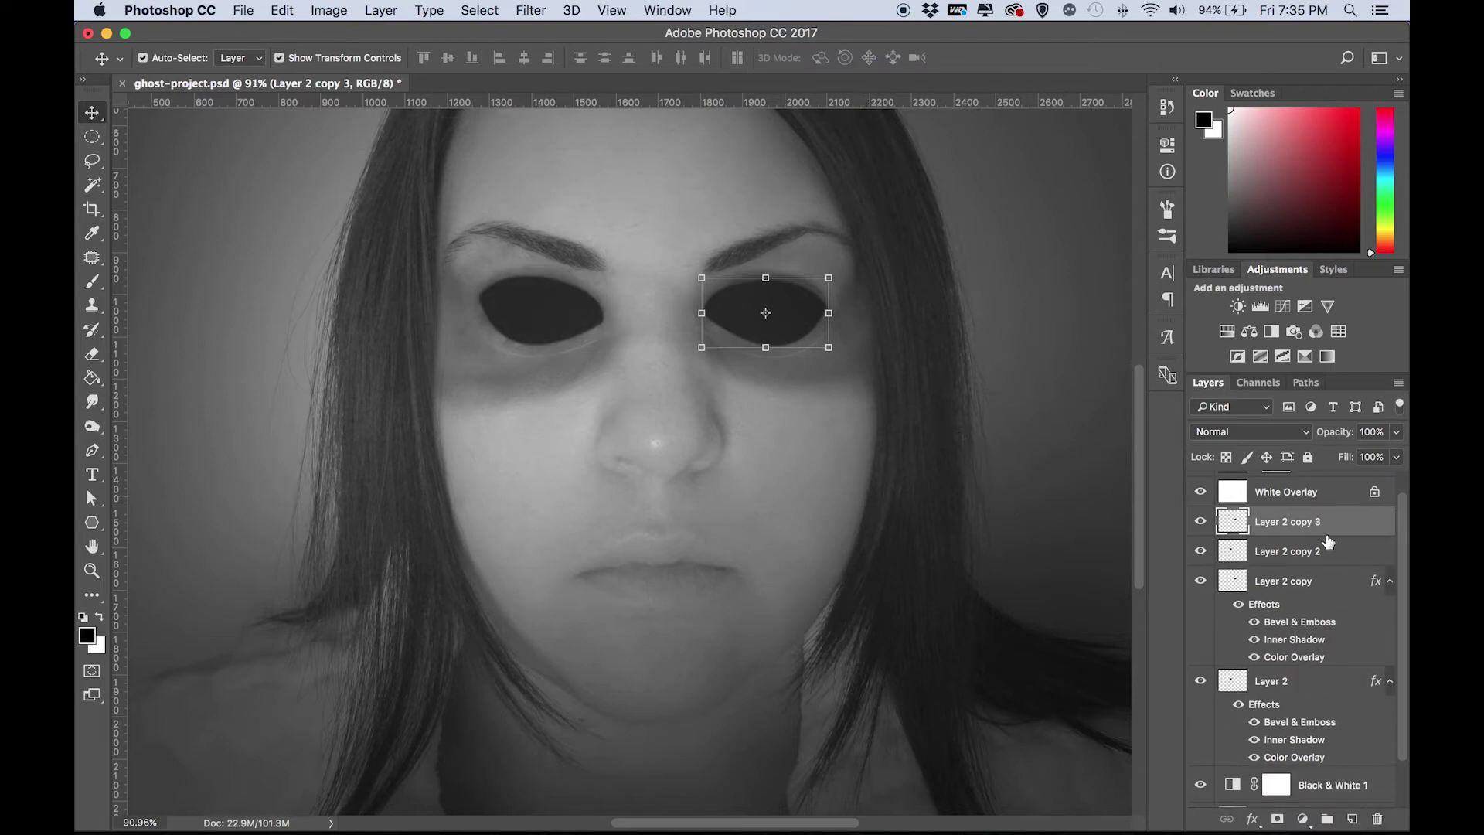
shift+click(1286, 553)
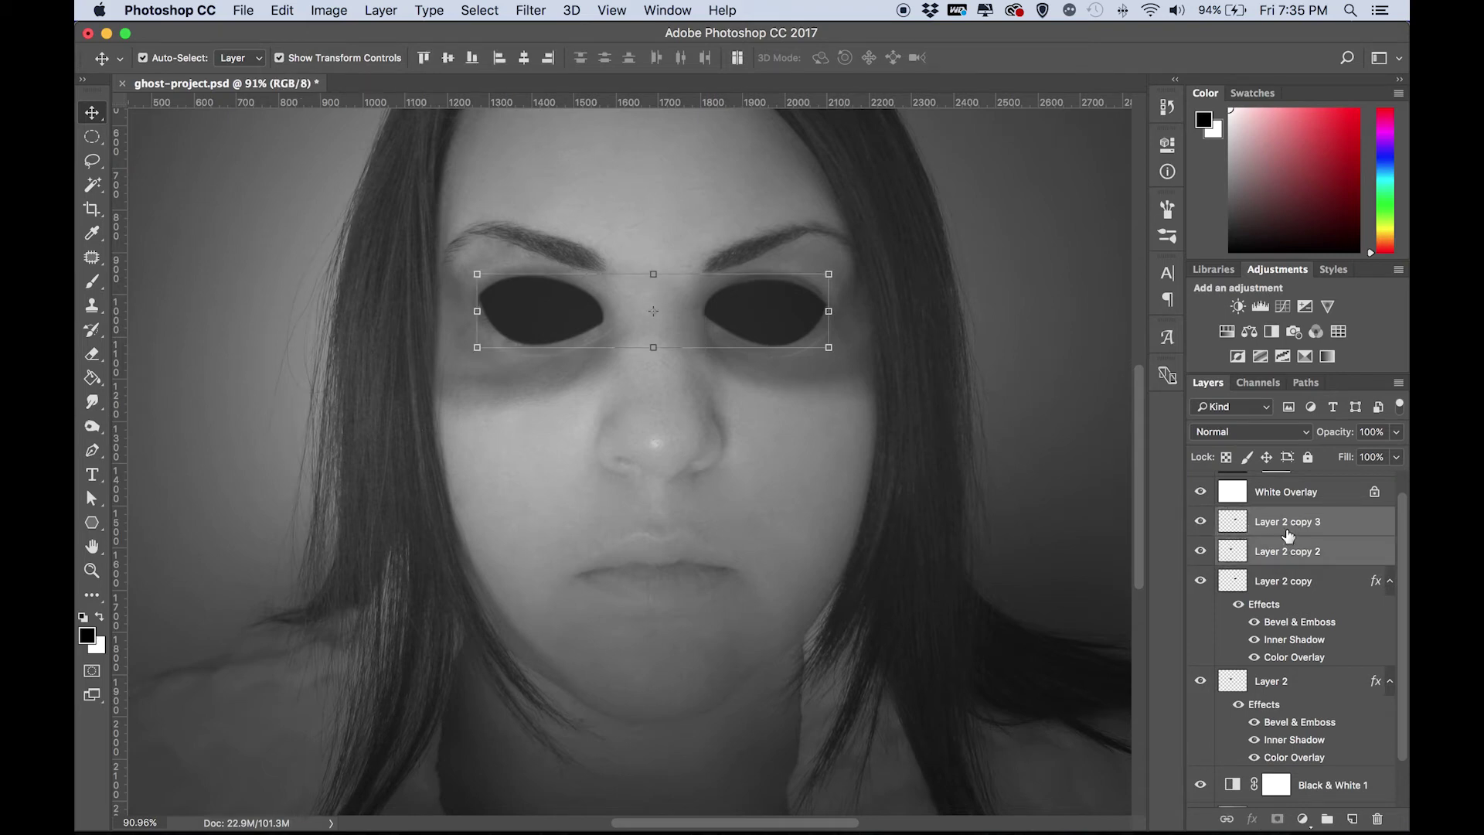
drag(1286, 533, 1287, 772)
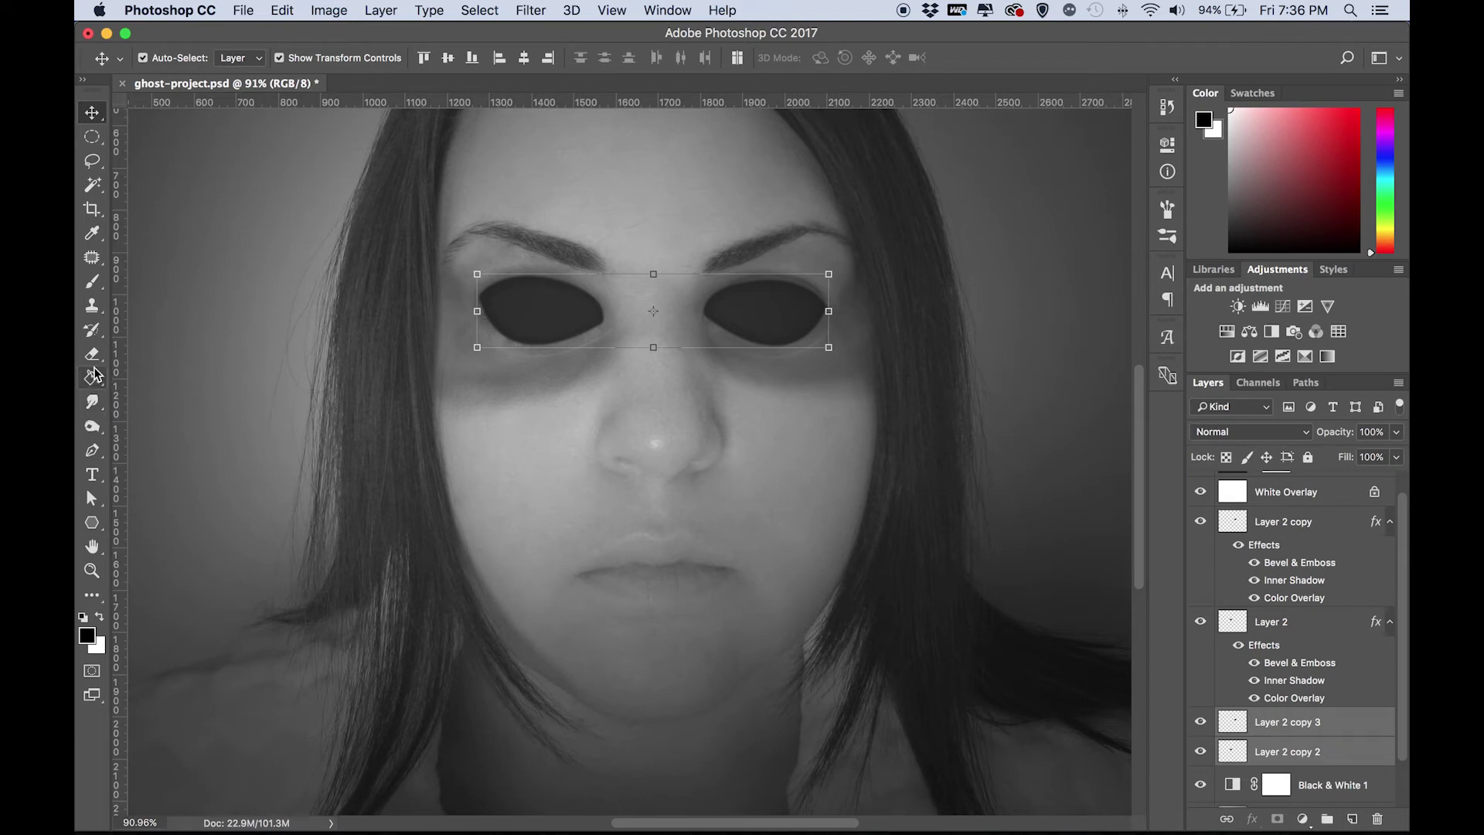
Step: Switch to the Smudge tool with the 332 px textured brush preset
click(92, 404)
click(170, 60)
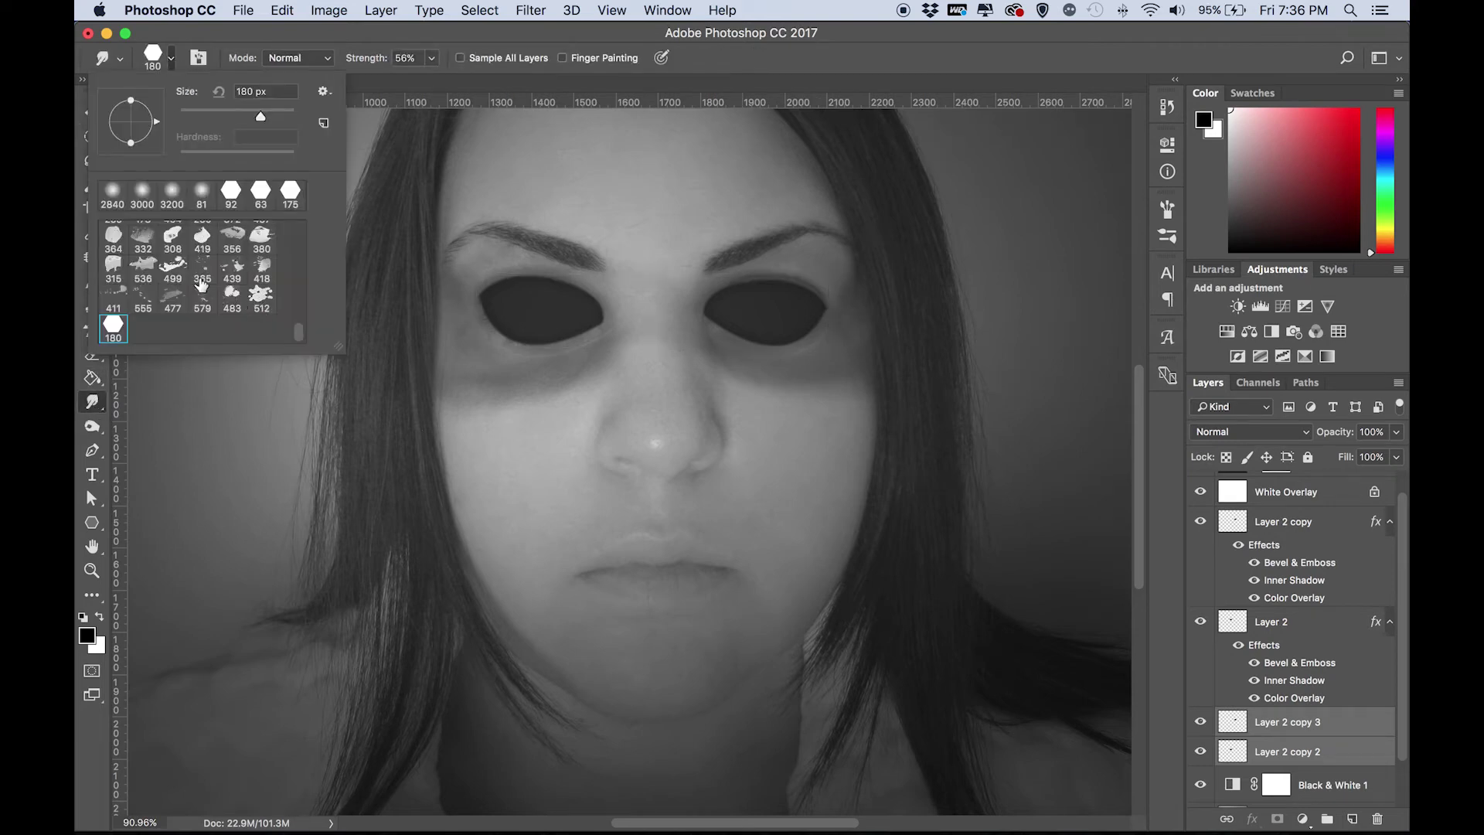
click(143, 239)
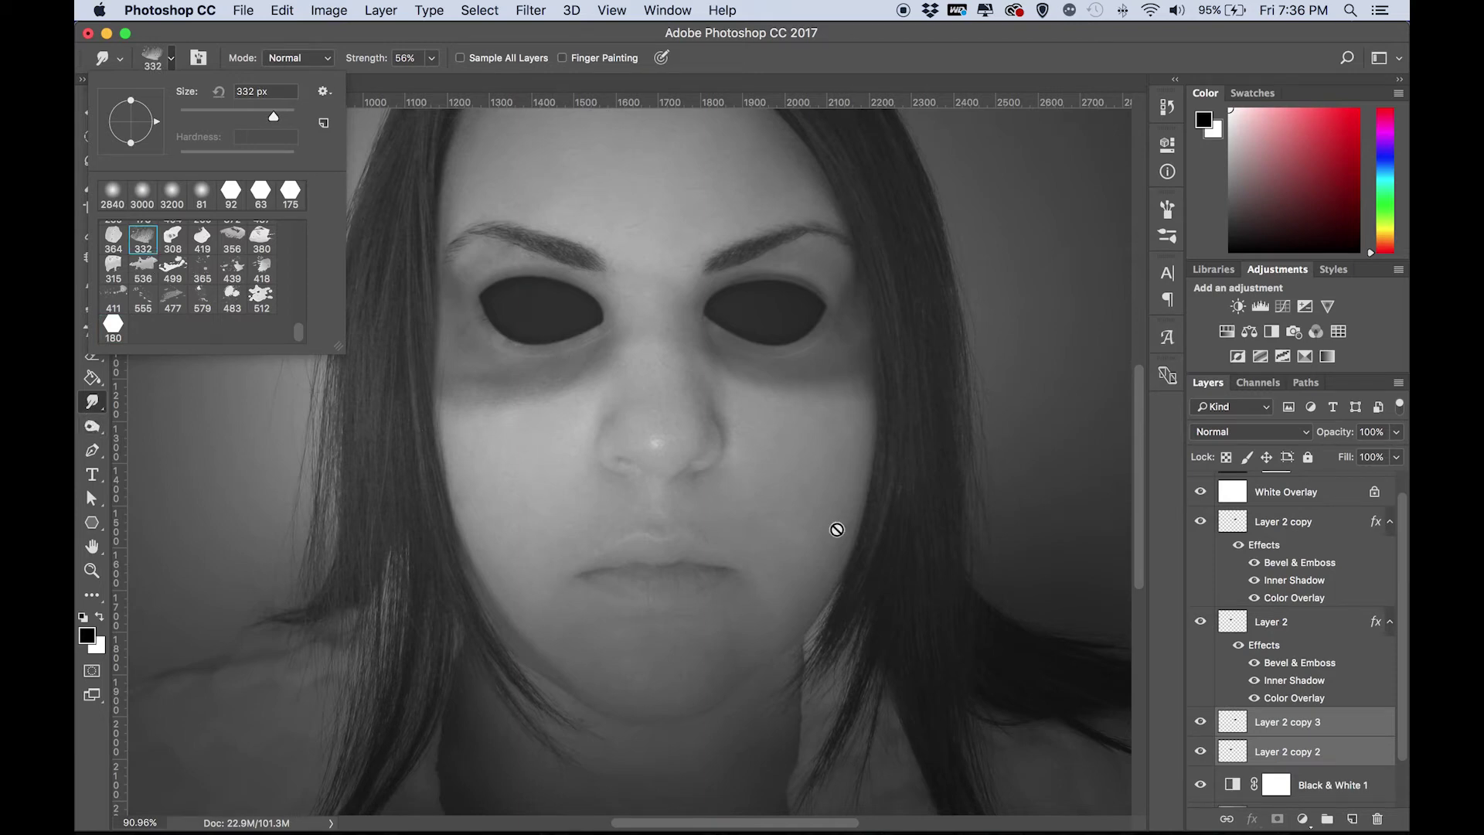
click(1299, 687)
Step: Smudge drip streaks down from the right eye on copy 3 and the left eye on copy 2
click(1284, 725)
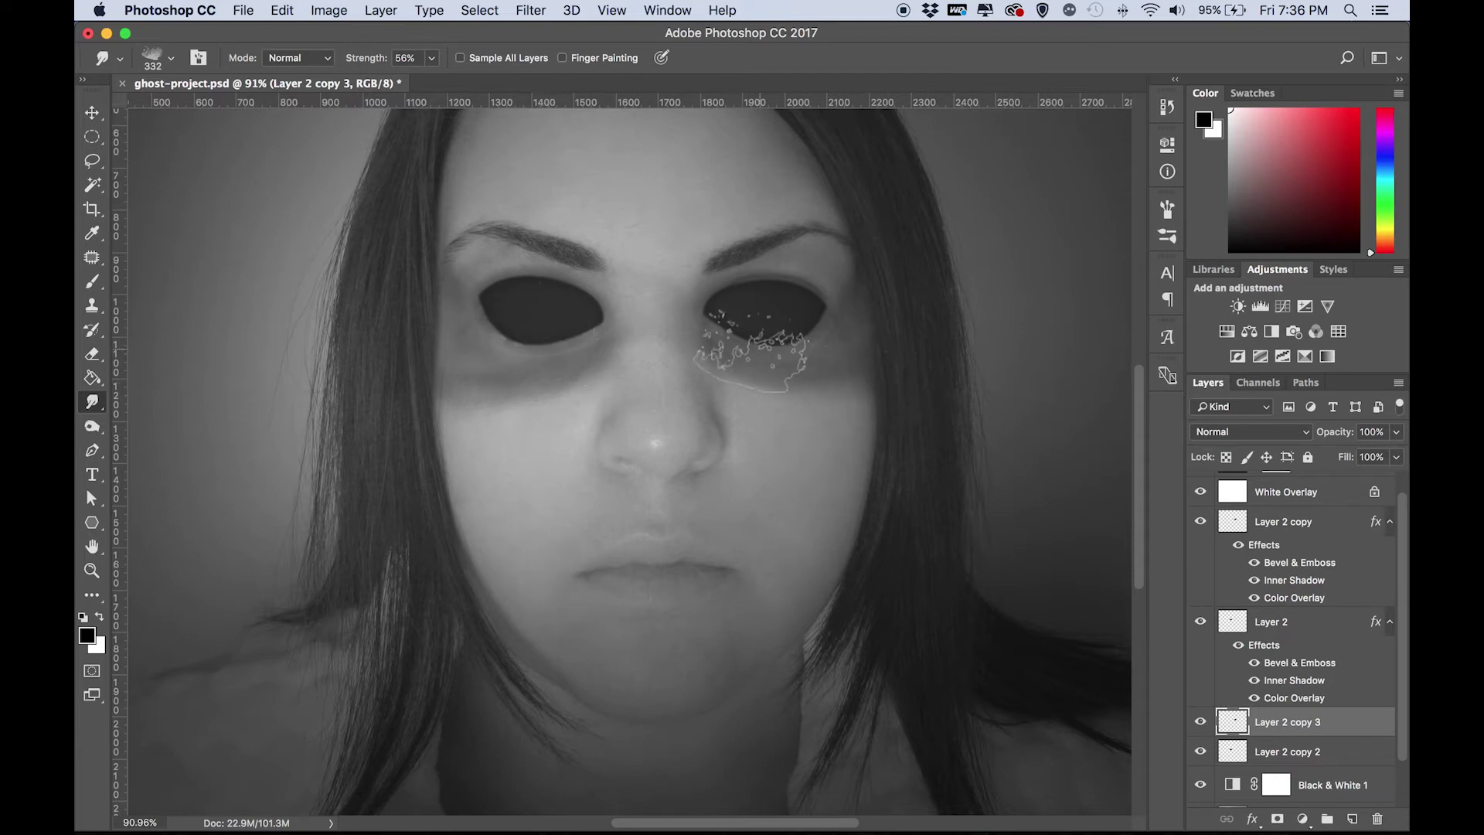
mouse_move(751, 360)
mouse_down()
mouse_move(784, 515)
mouse_move(755, 371)
mouse_up()
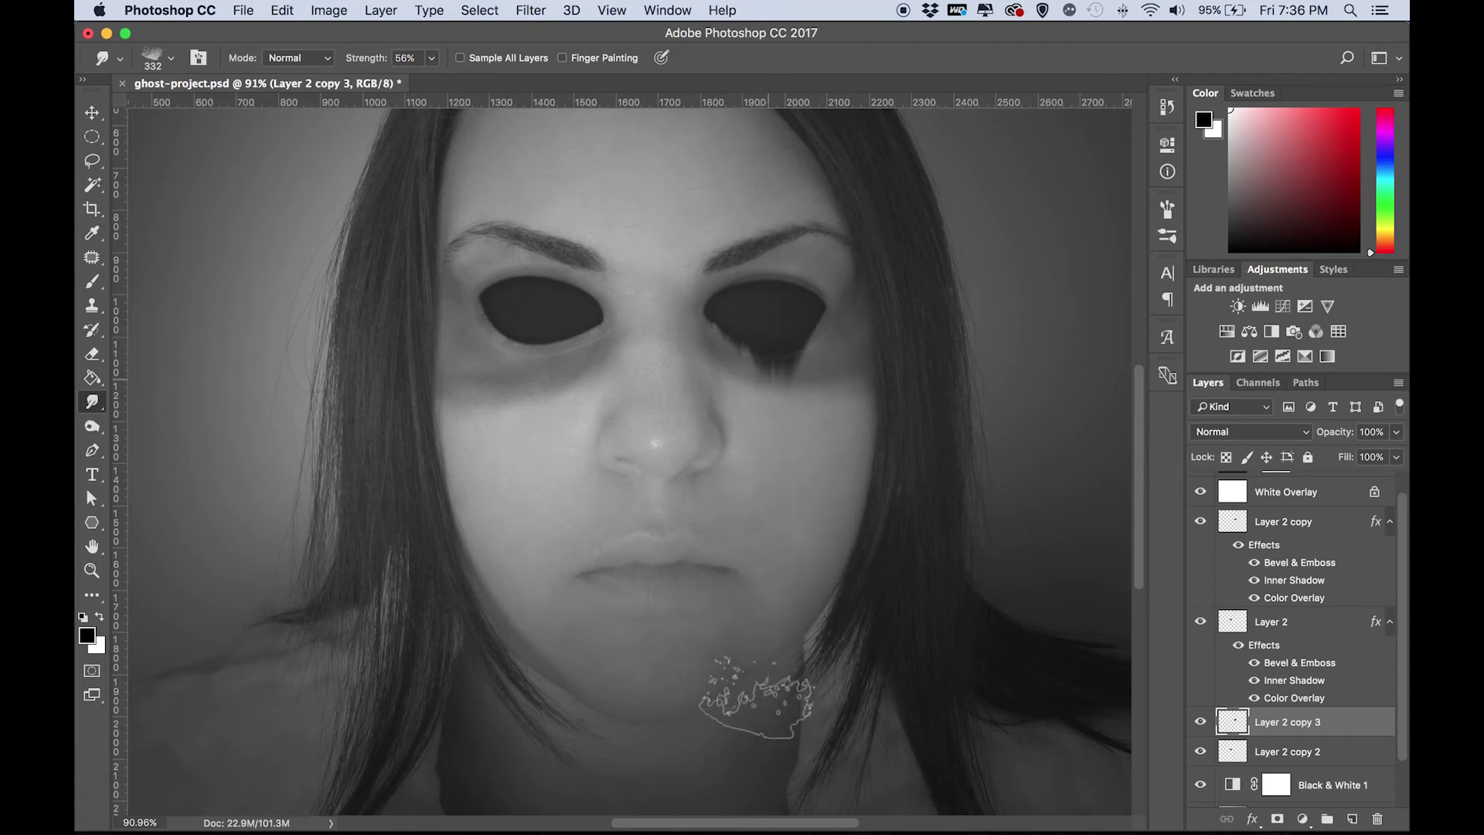
drag(765, 354, 781, 386)
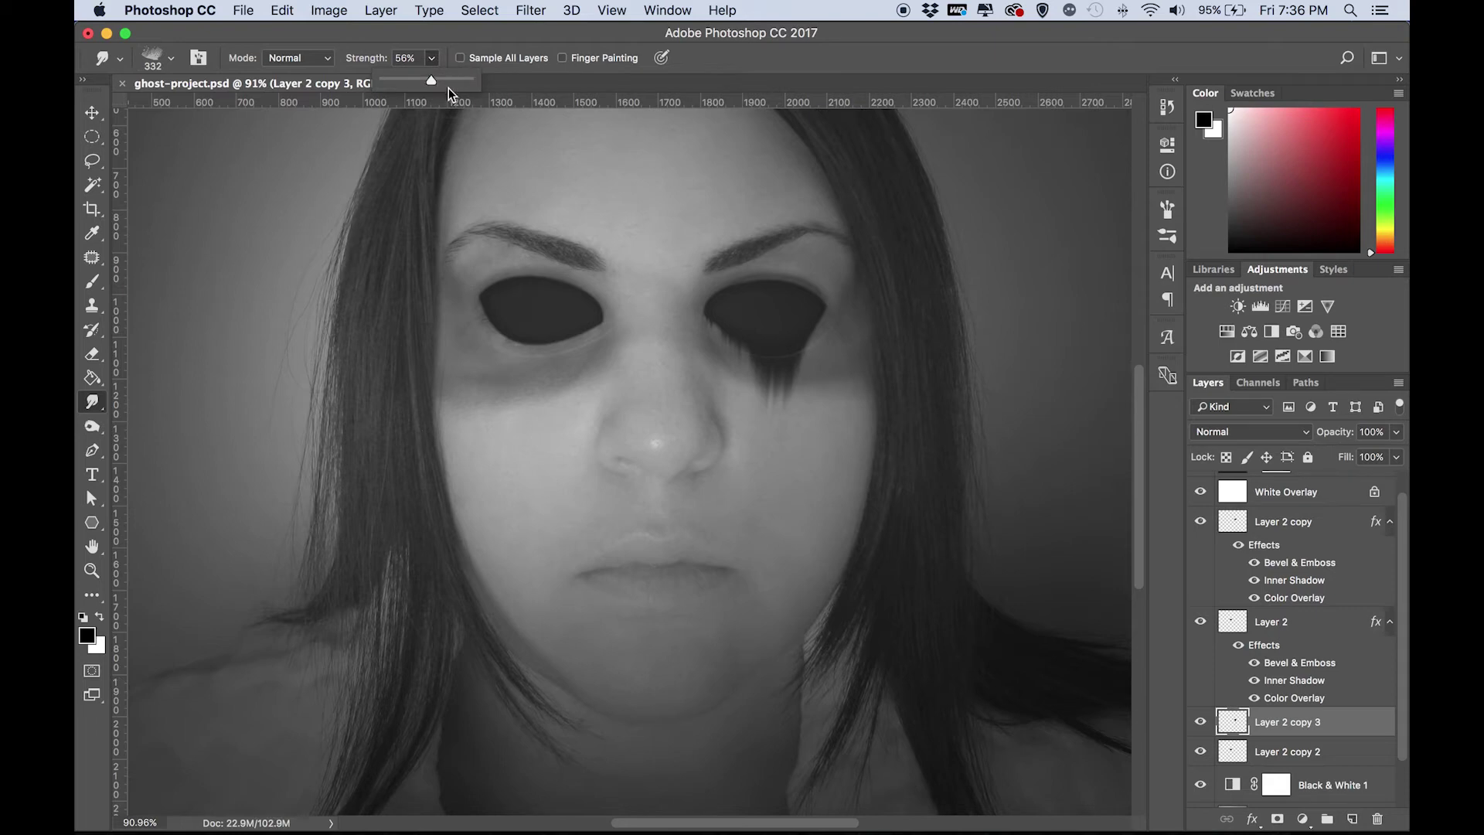
click(1277, 757)
mouse_move(553, 352)
mouse_down()
mouse_move(541, 386)
mouse_move(518, 391)
mouse_move(553, 398)
mouse_move(535, 410)
mouse_move(541, 479)
mouse_up()
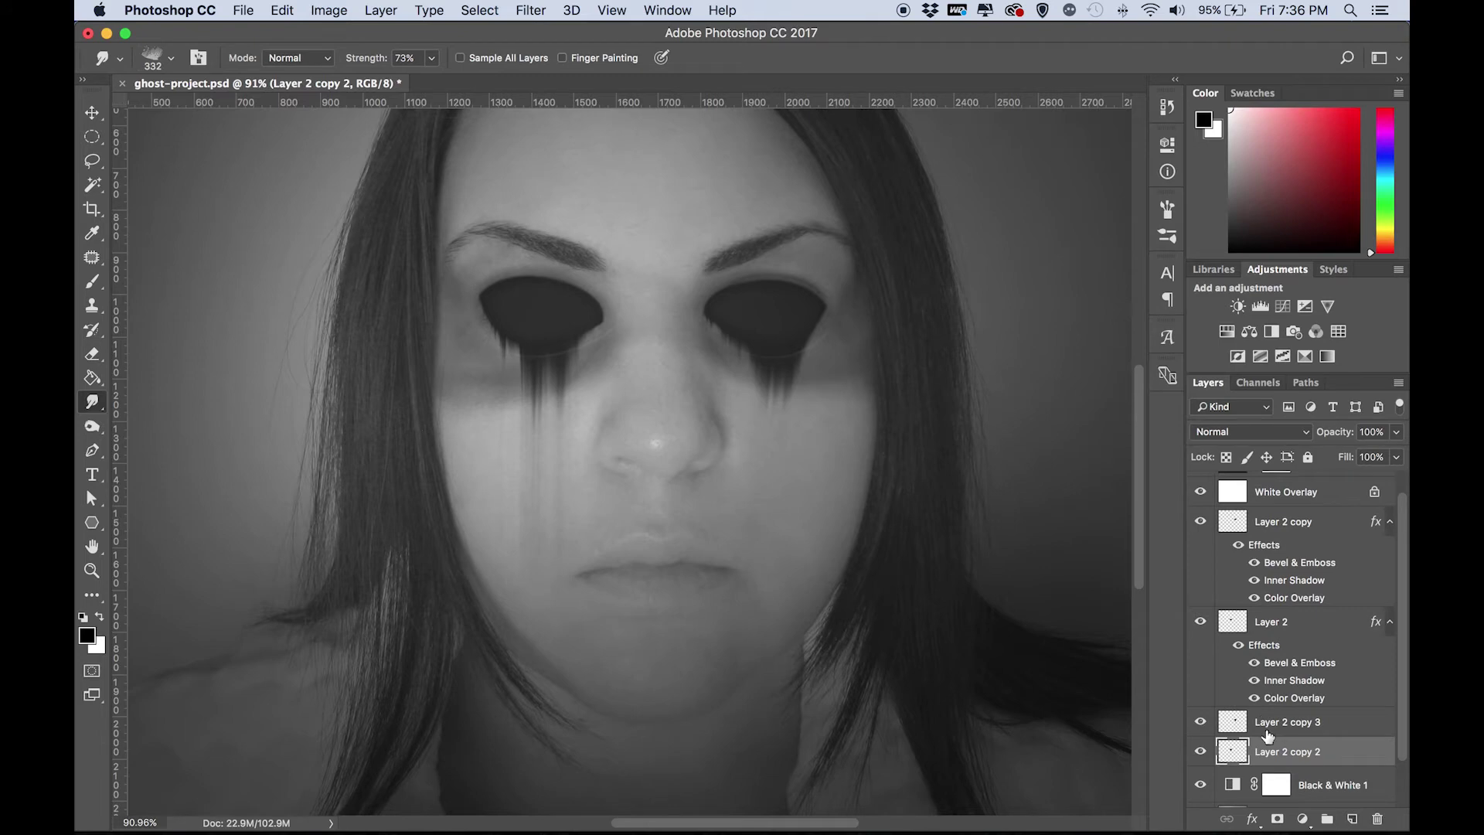
key(alt+bracketright)
drag(780, 351, 789, 520)
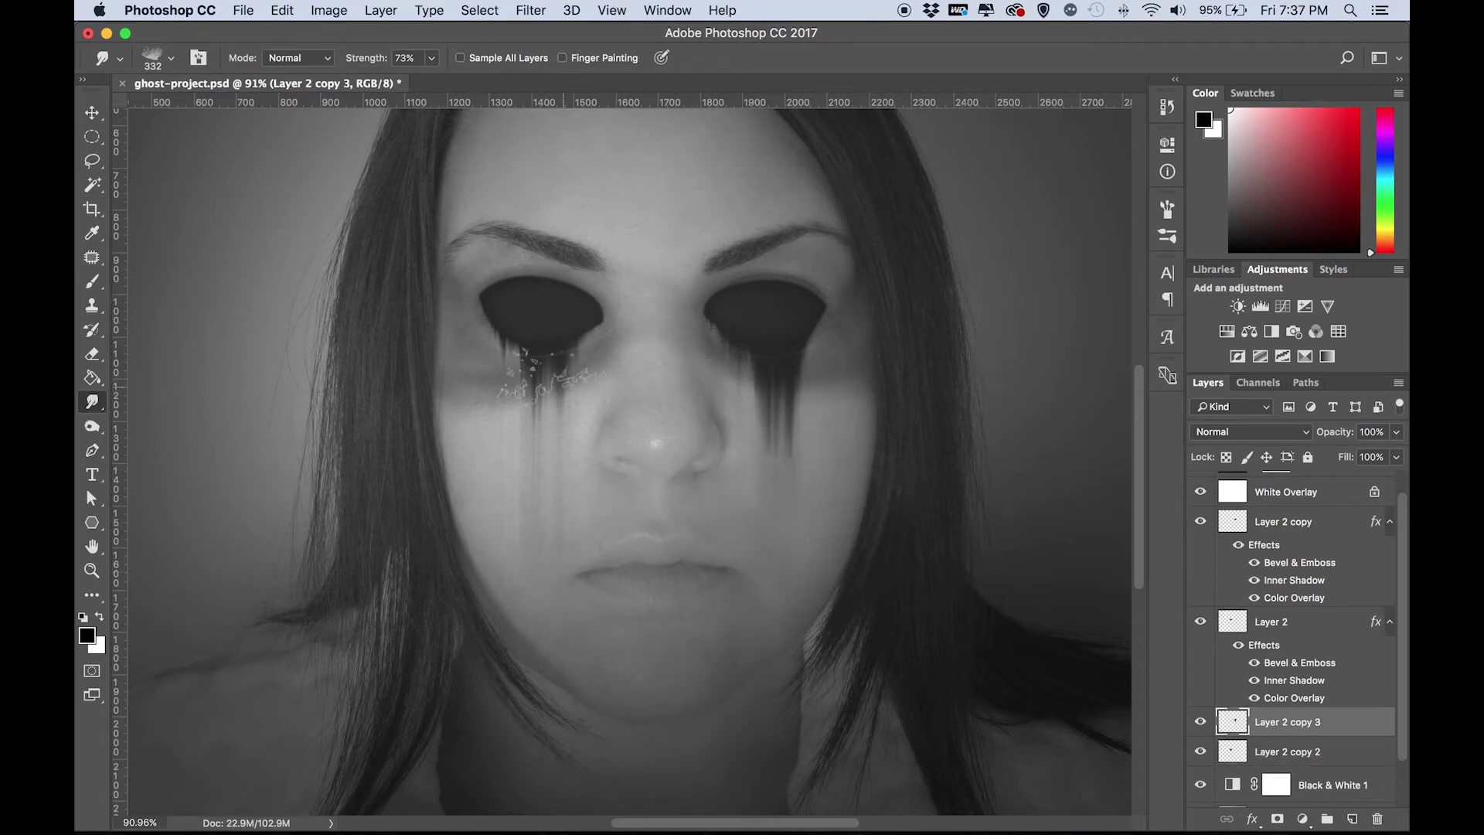
Step: Add more dark streaks below and along the left eye on Layer 2 copy 2
click(1329, 751)
mouse_move(529, 355)
mouse_down()
mouse_move(485, 370)
mouse_move(493, 494)
mouse_up()
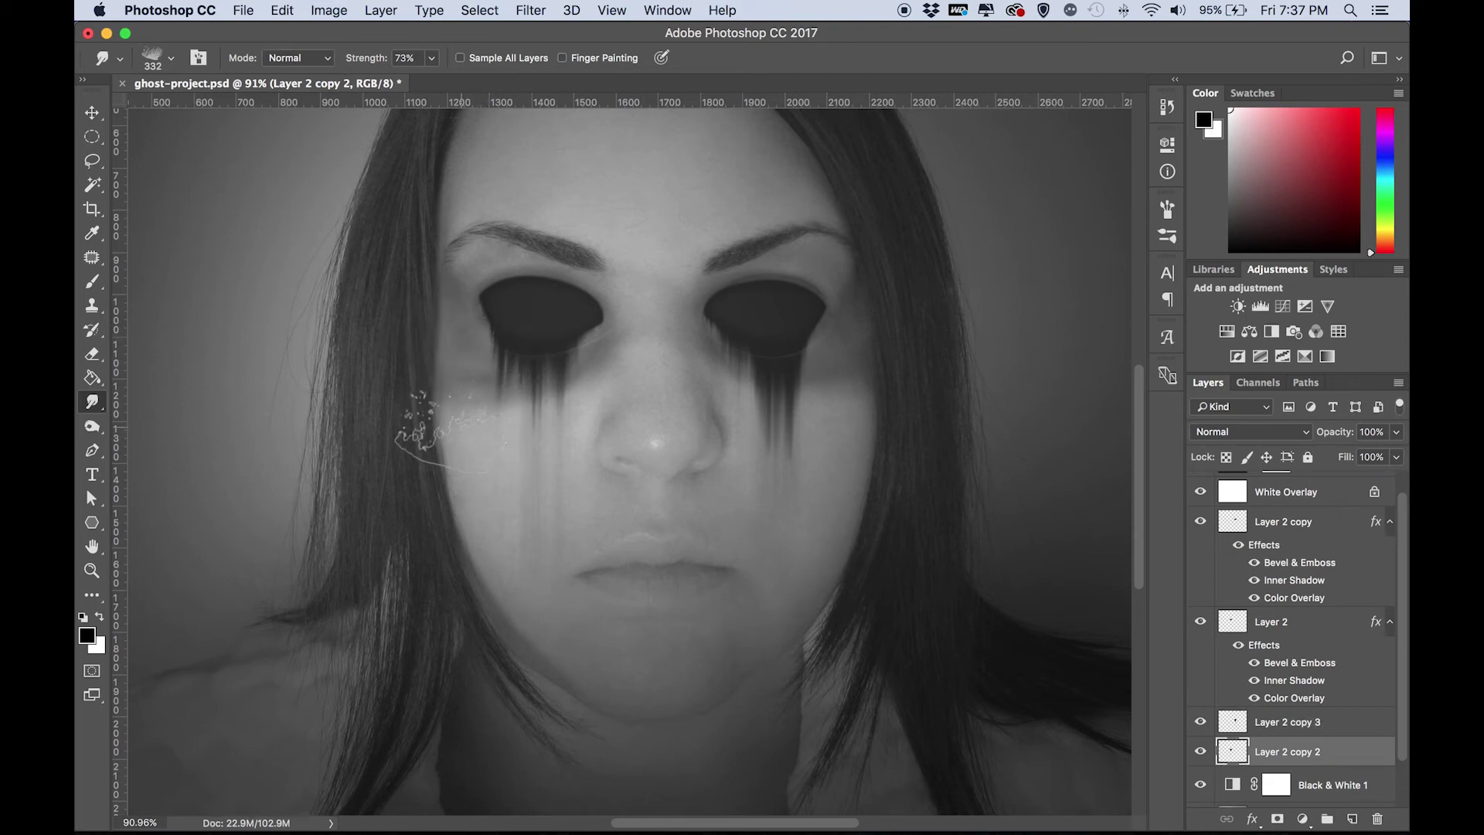
drag(520, 308, 432, 371)
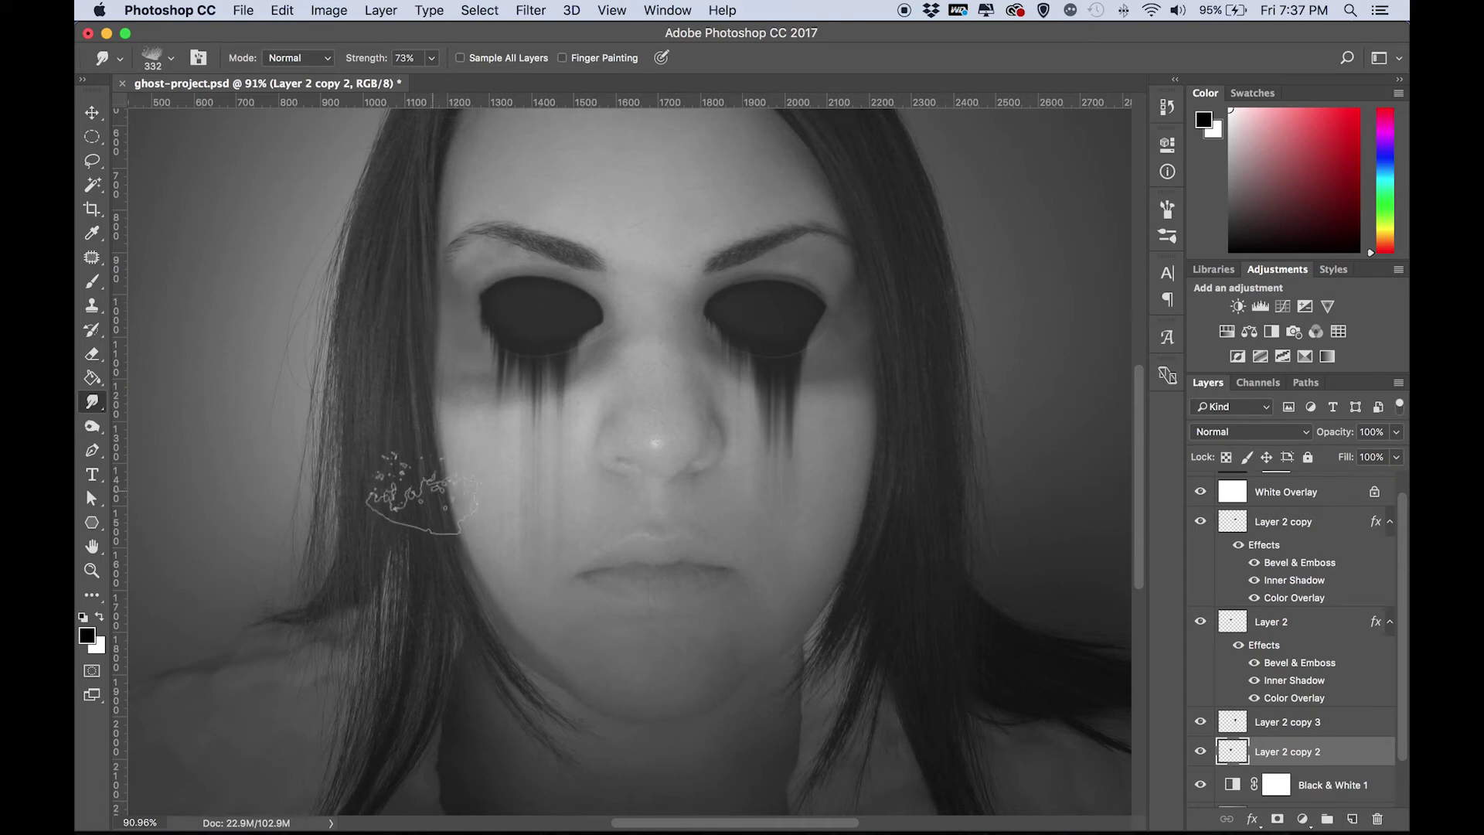
scroll(757, 359, down, 1)
scroll(758, 359, up, 1)
click(1298, 721)
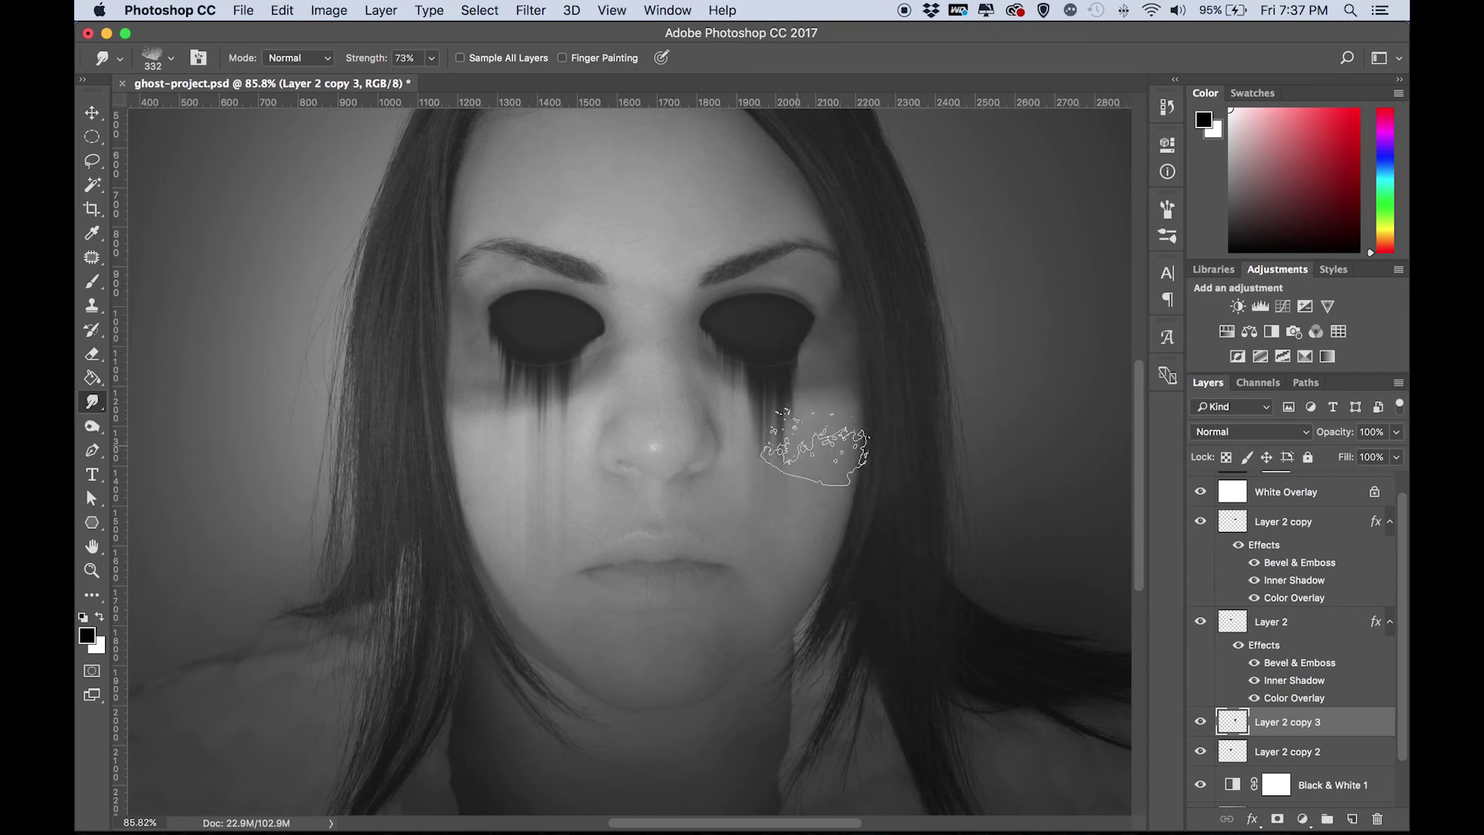
Step: Set Layer 2 copy 2 and copy 3 to Overlay blending and lower their opacity to 78%
shift+click(1314, 751)
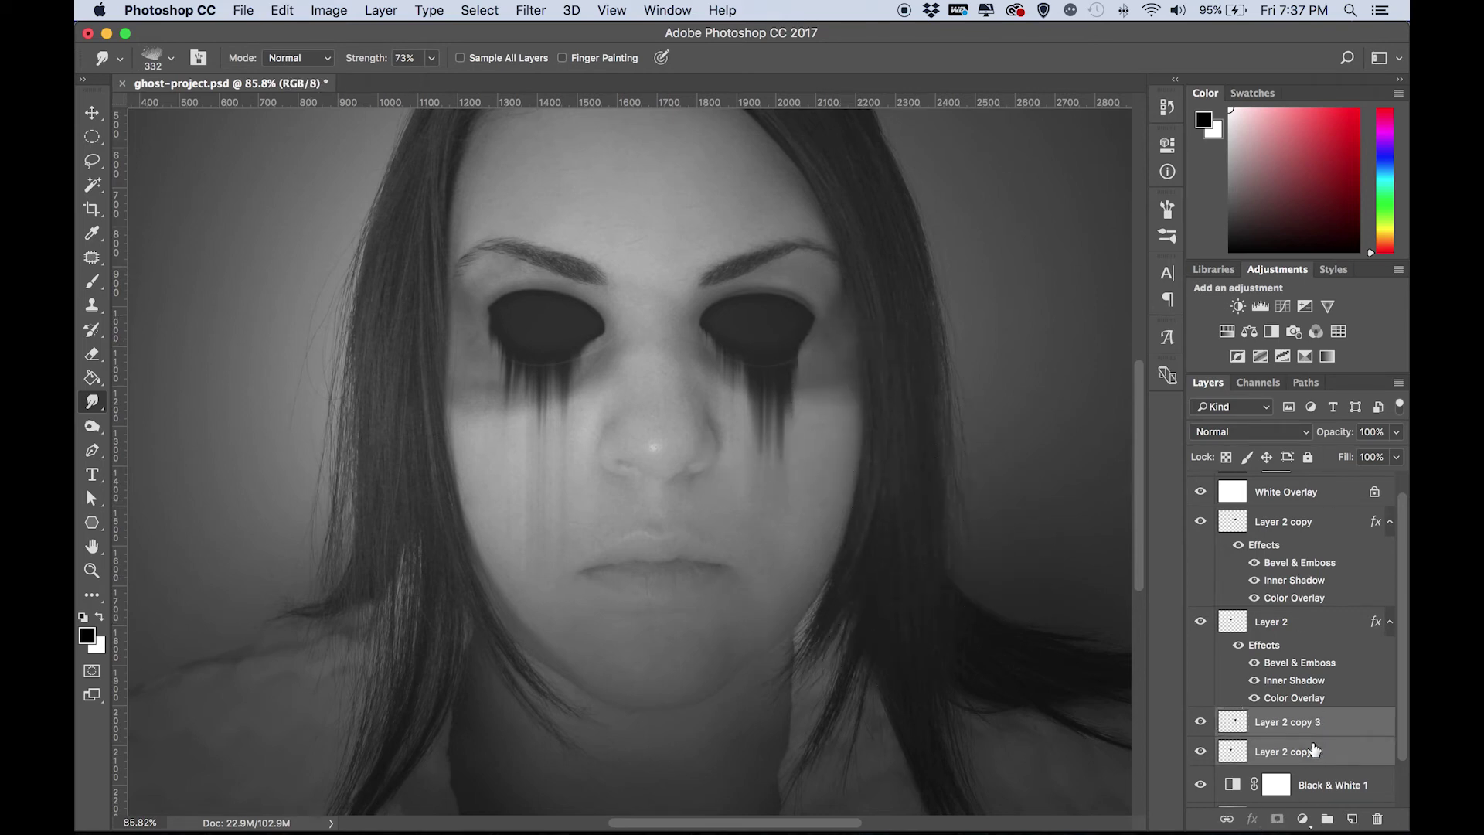
click(1251, 431)
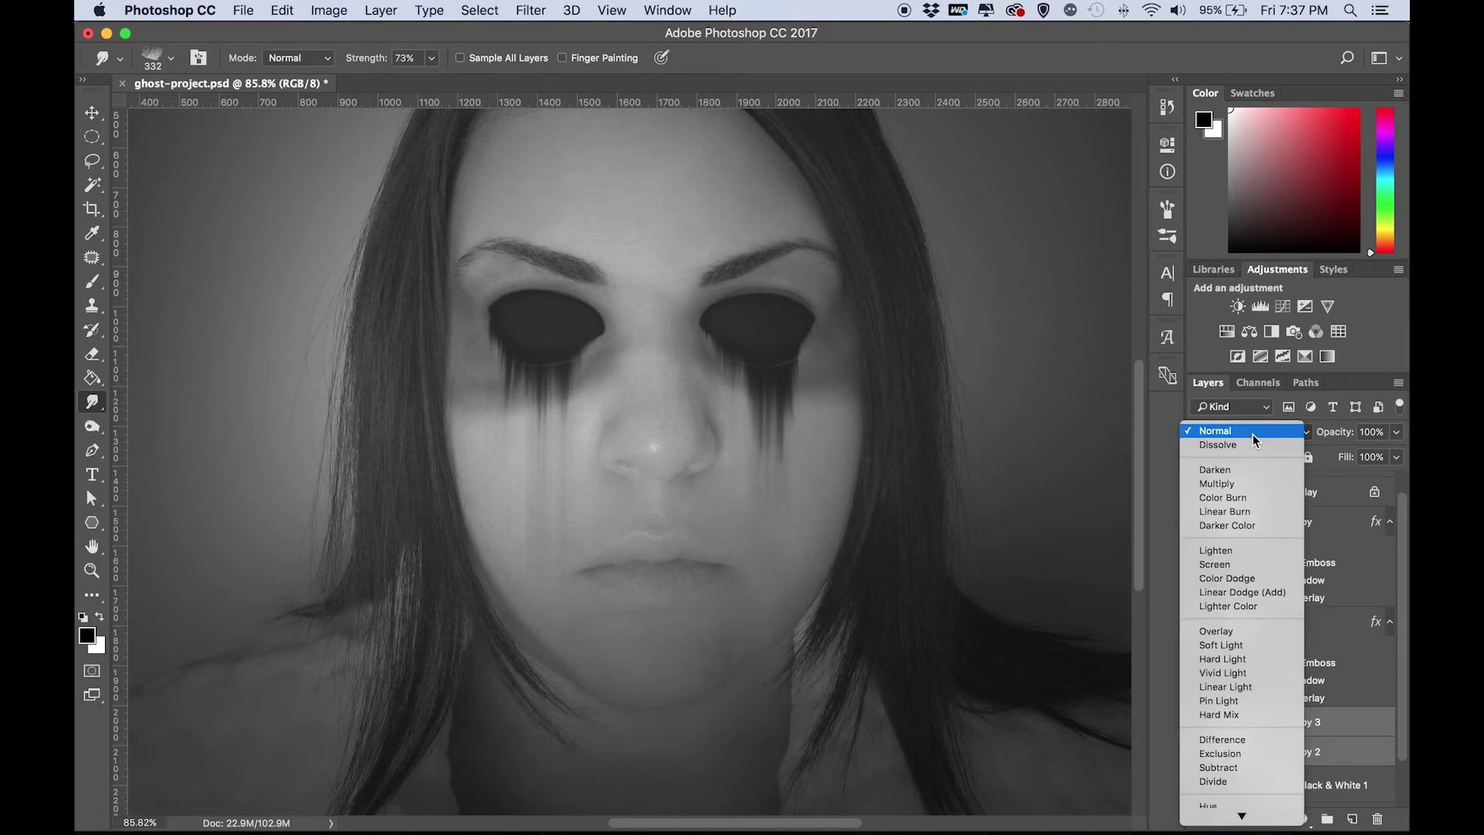
click(1229, 486)
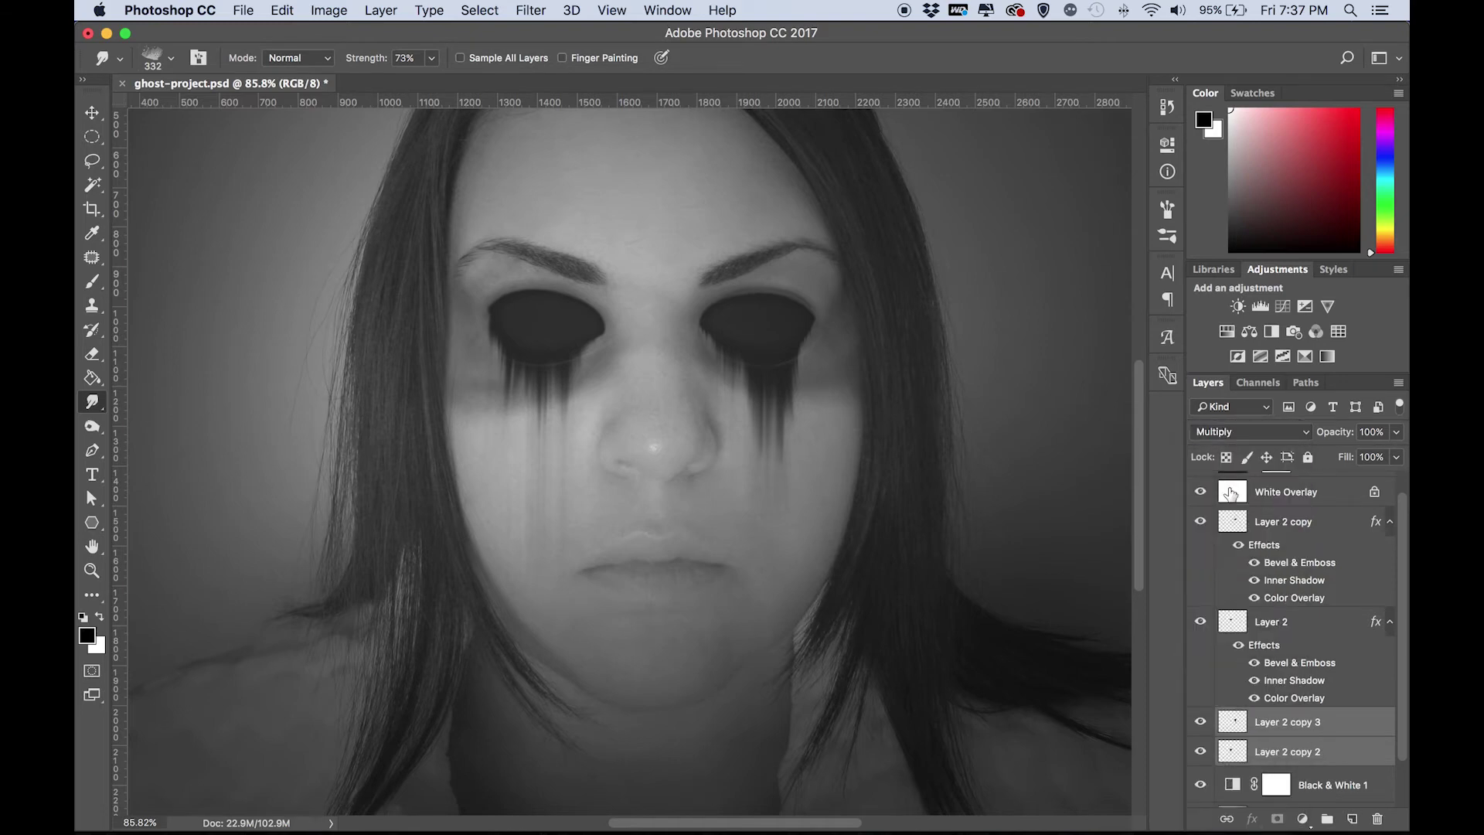
click(1241, 435)
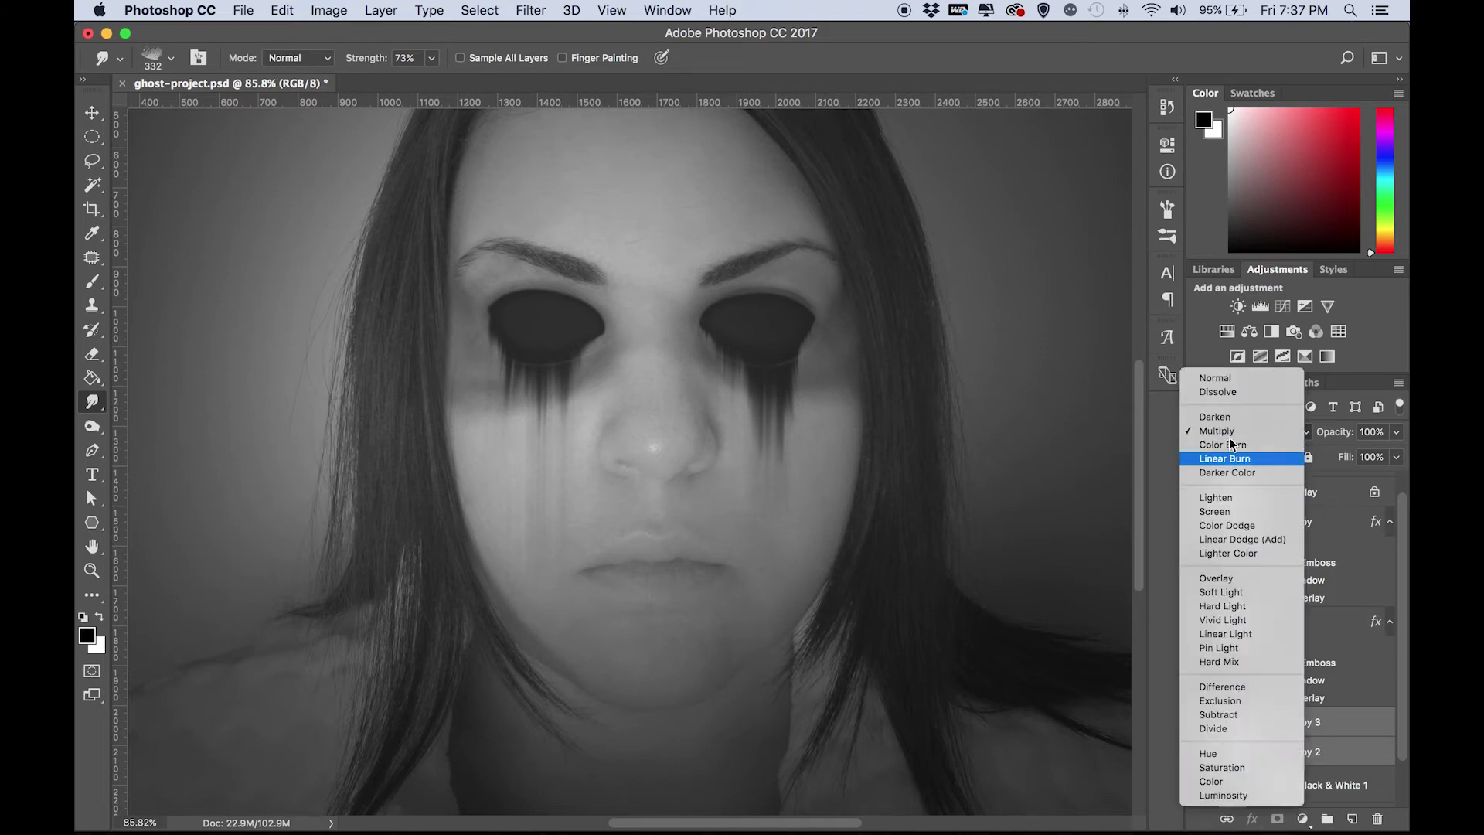
click(1212, 579)
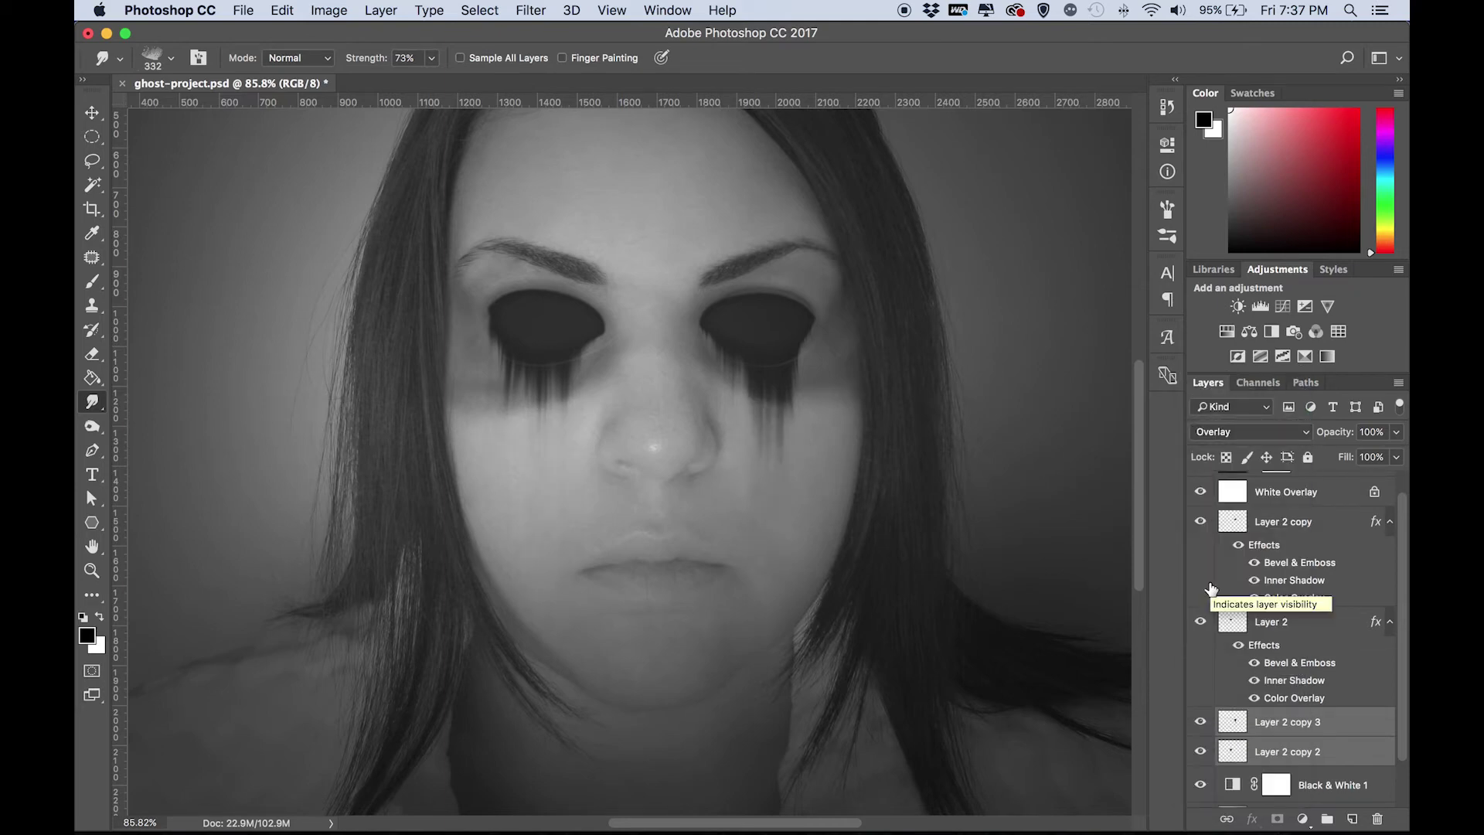
scroll(487, 547, down, 4)
scroll(490, 558, down, 2)
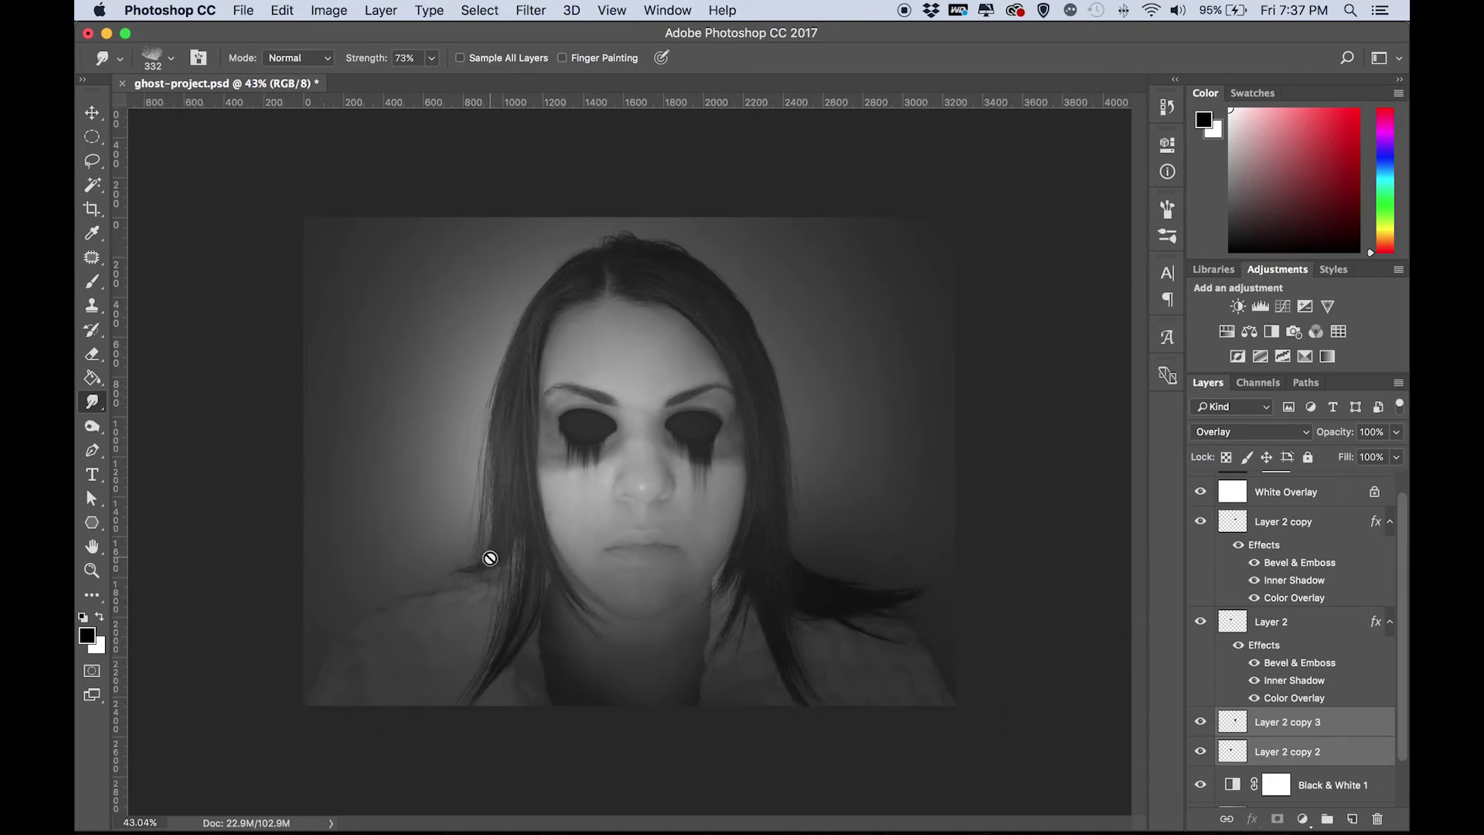
scroll(487, 556, up, 4)
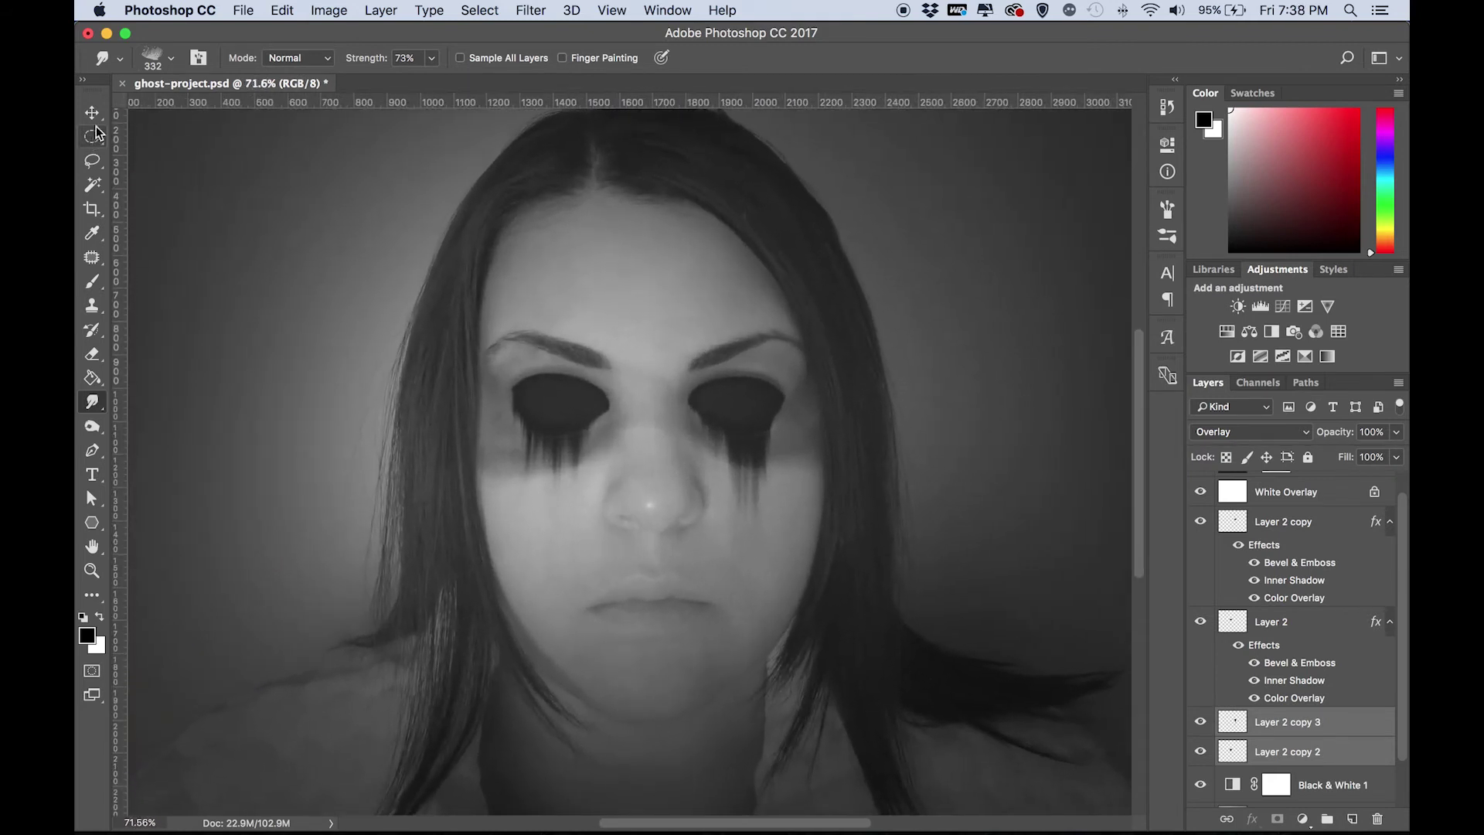
click(92, 112)
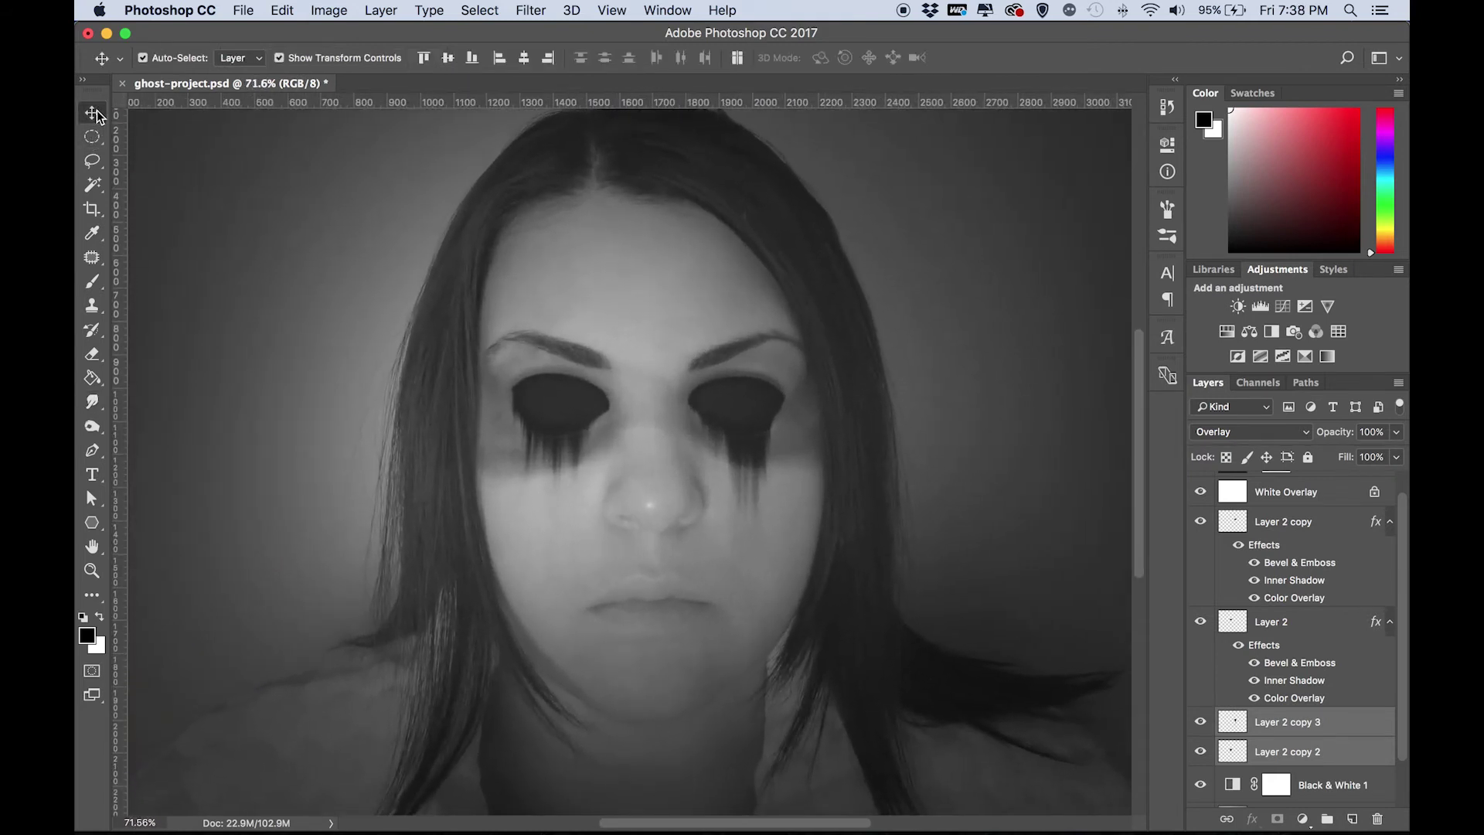
click(1396, 432)
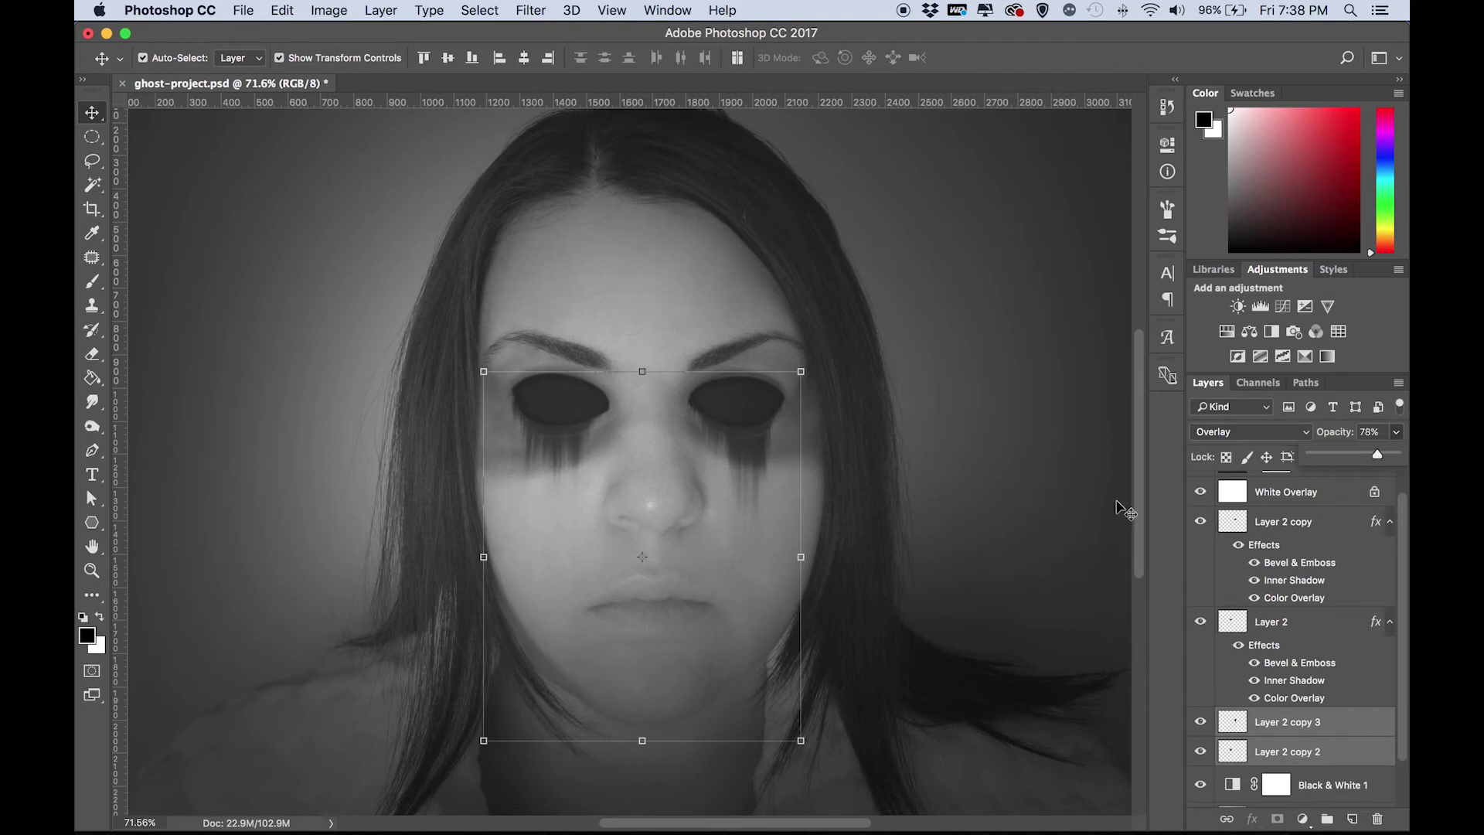
Step: Select Layer 1 and toggle its visibility to compare the eye effects
click(748, 405)
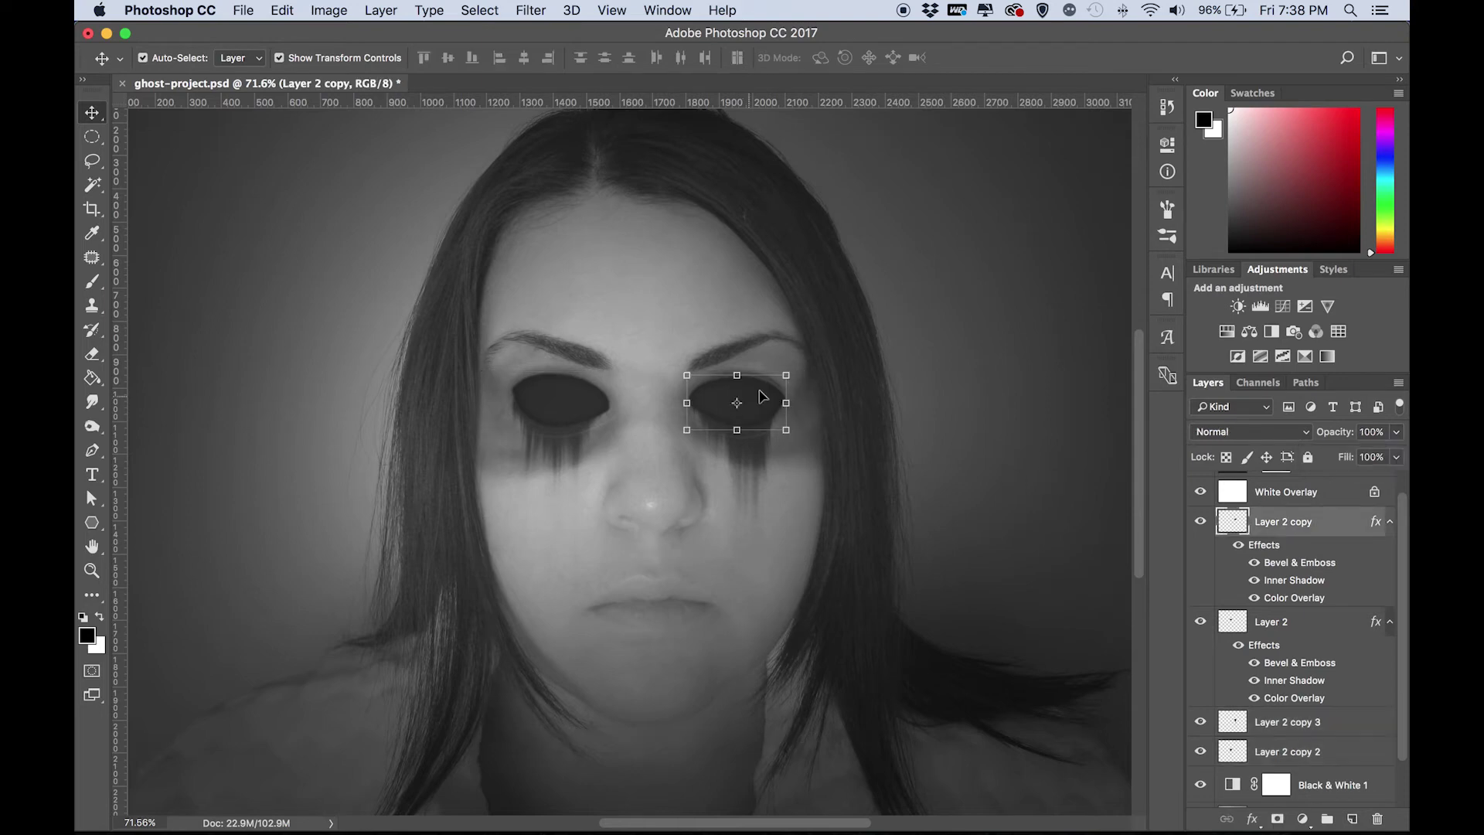
click(770, 533)
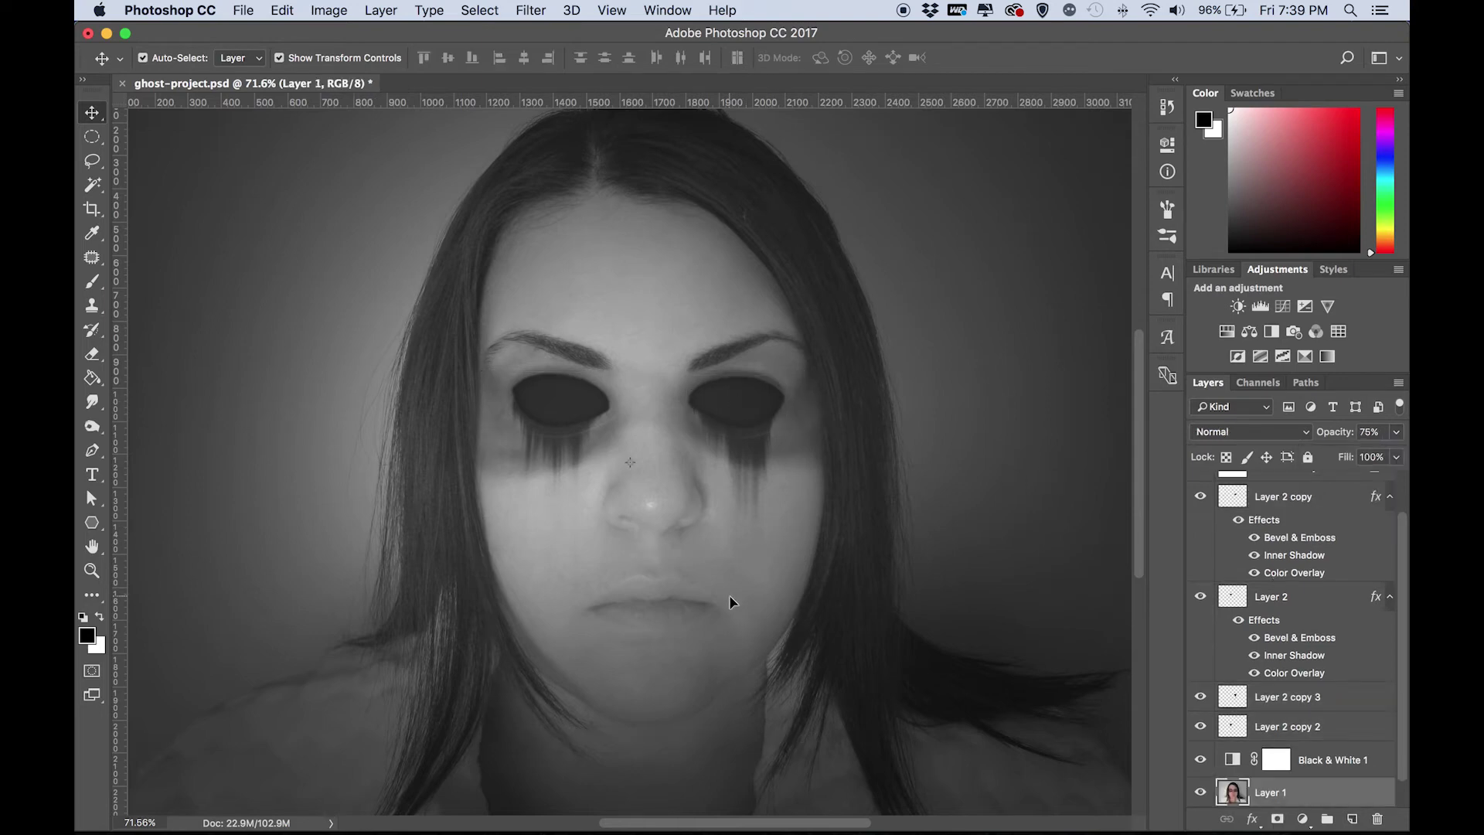
scroll(732, 600, down, 5)
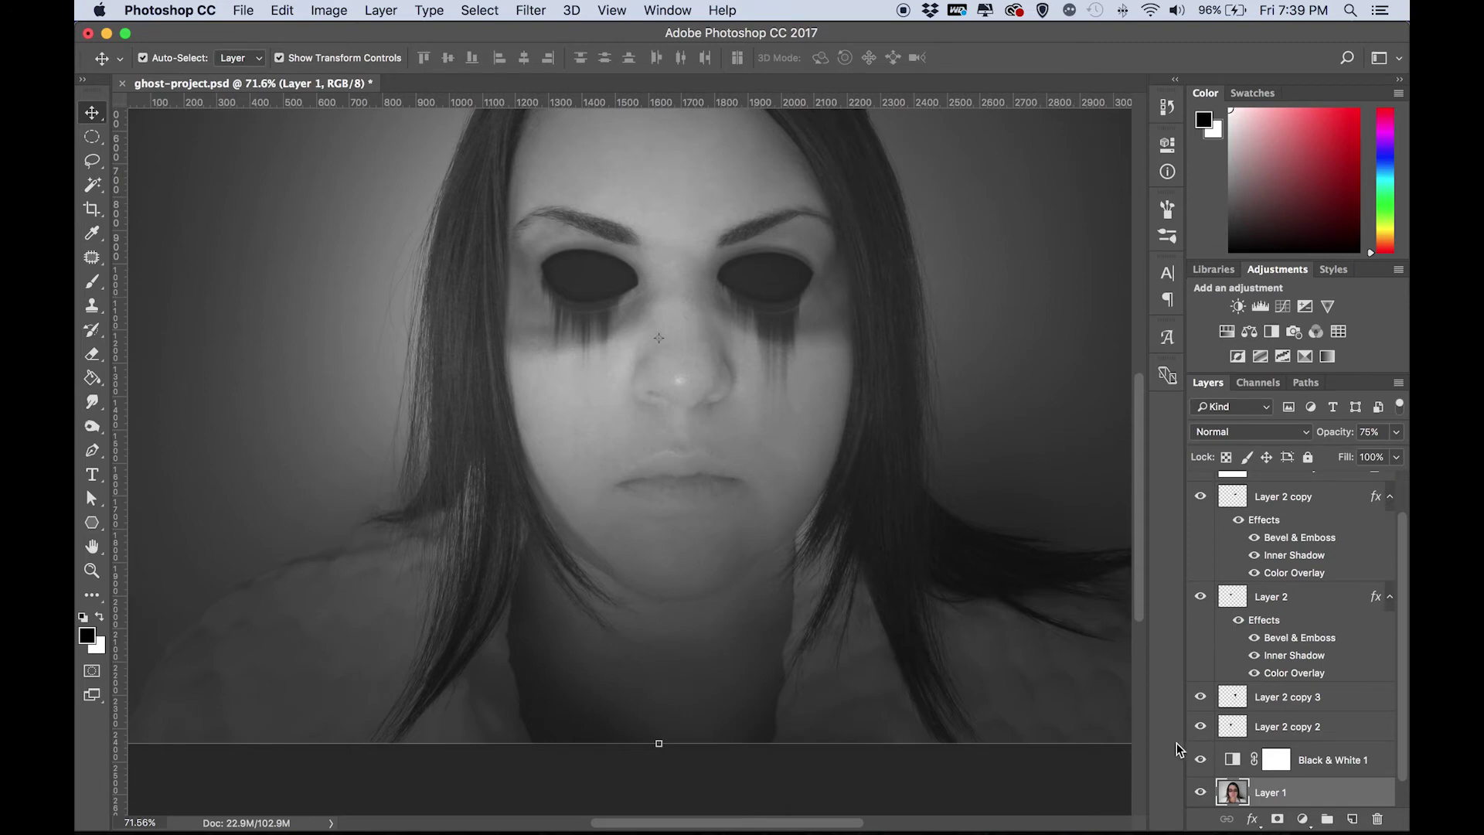
scroll(1252, 757, down, 1)
click(1200, 763)
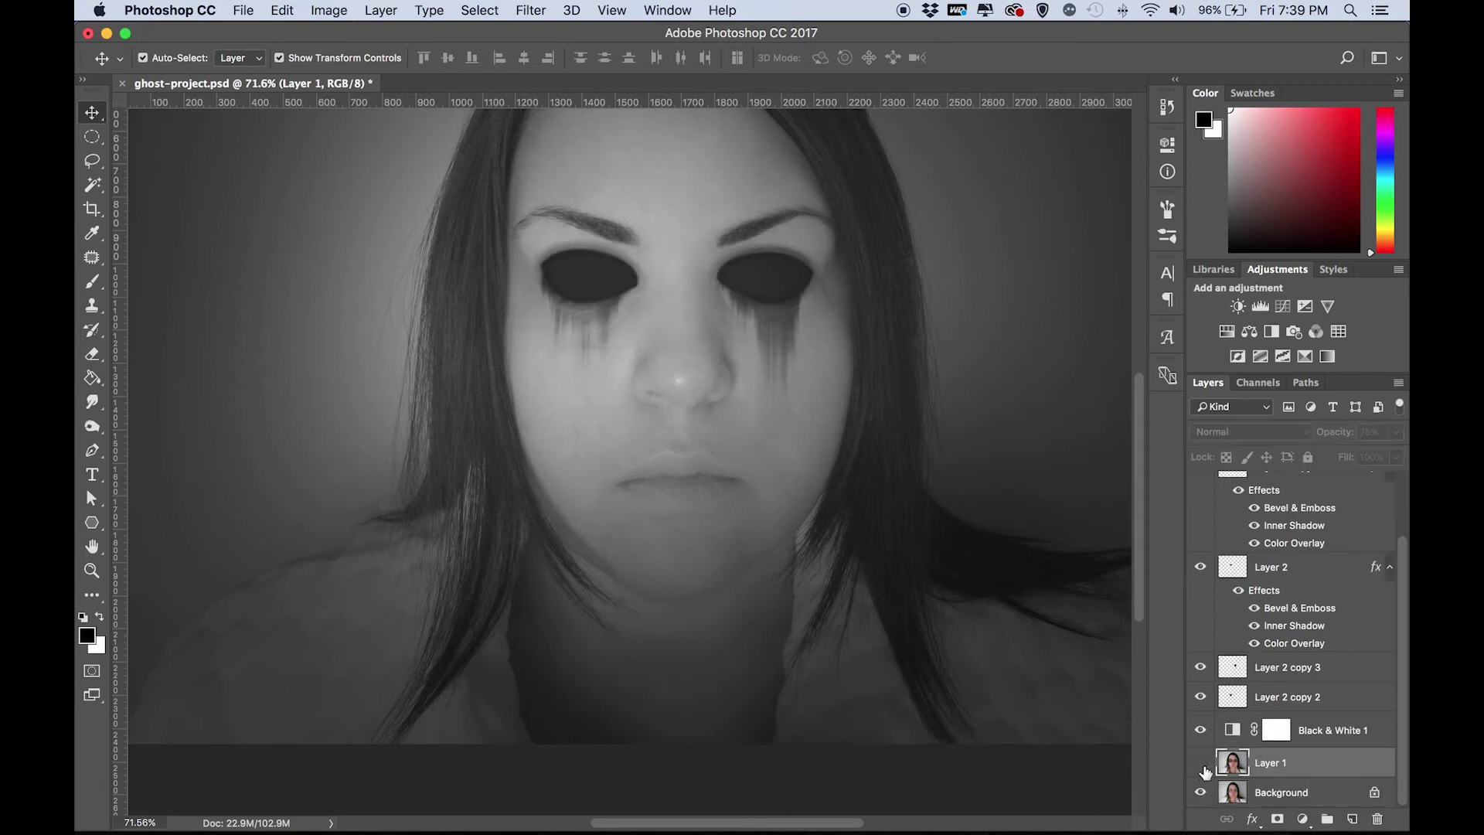
click(1200, 762)
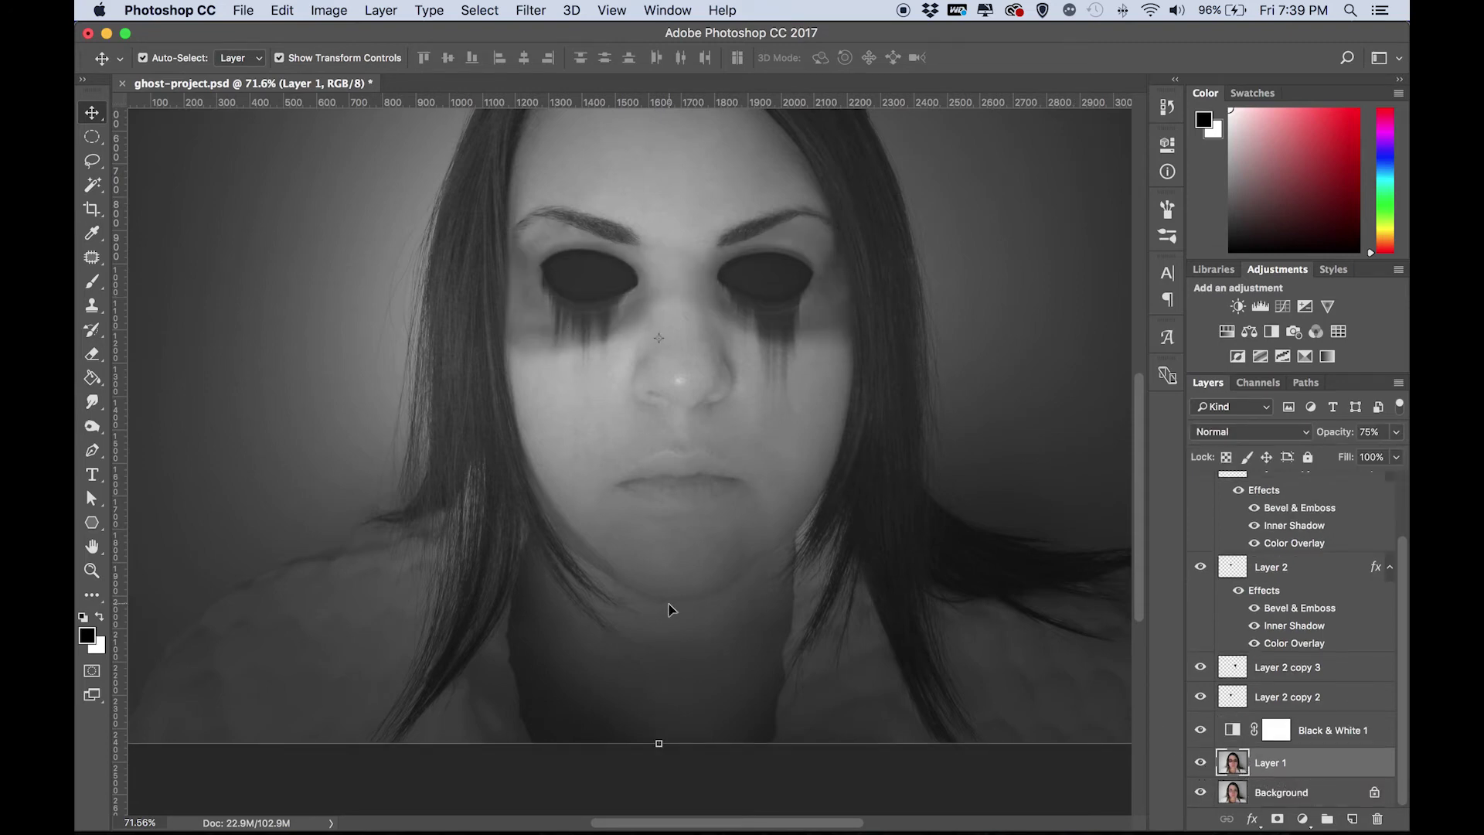
scroll(704, 518, up, 5)
Step: Smudge the lips on Layer 1 into a blurred, melted mouth
key(r)
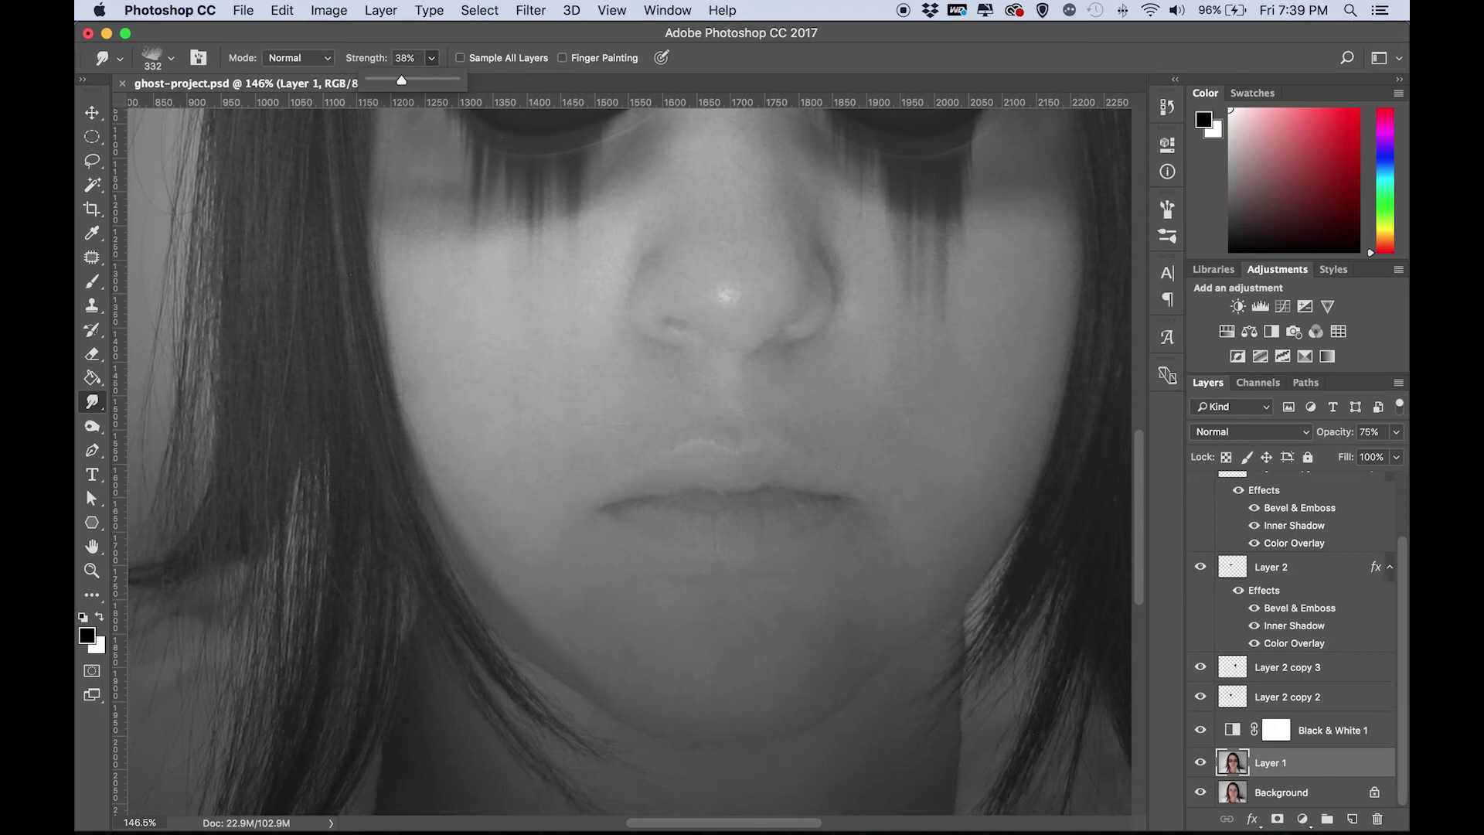
click(706, 554)
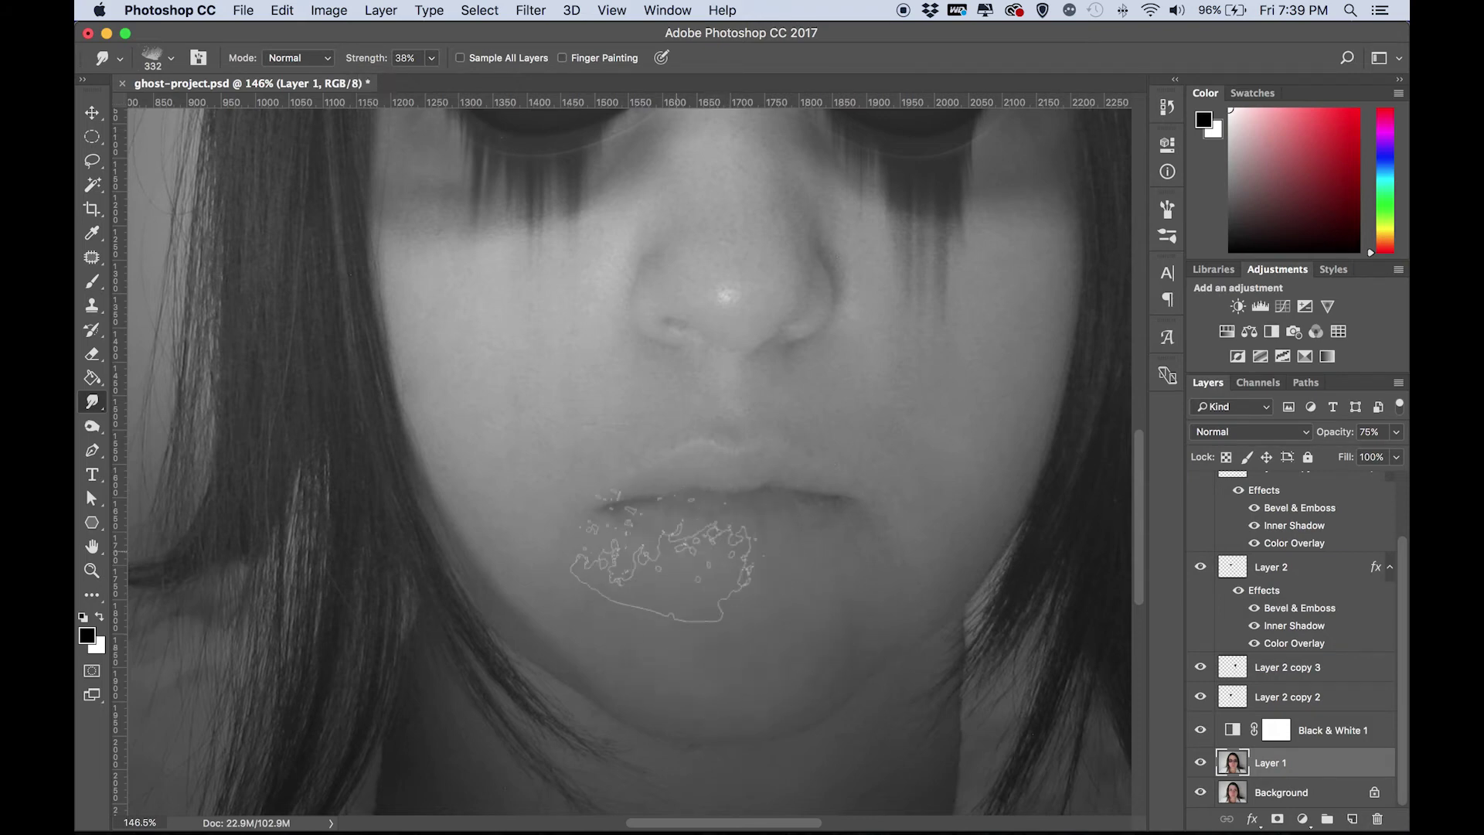
scroll(664, 495, down, 5)
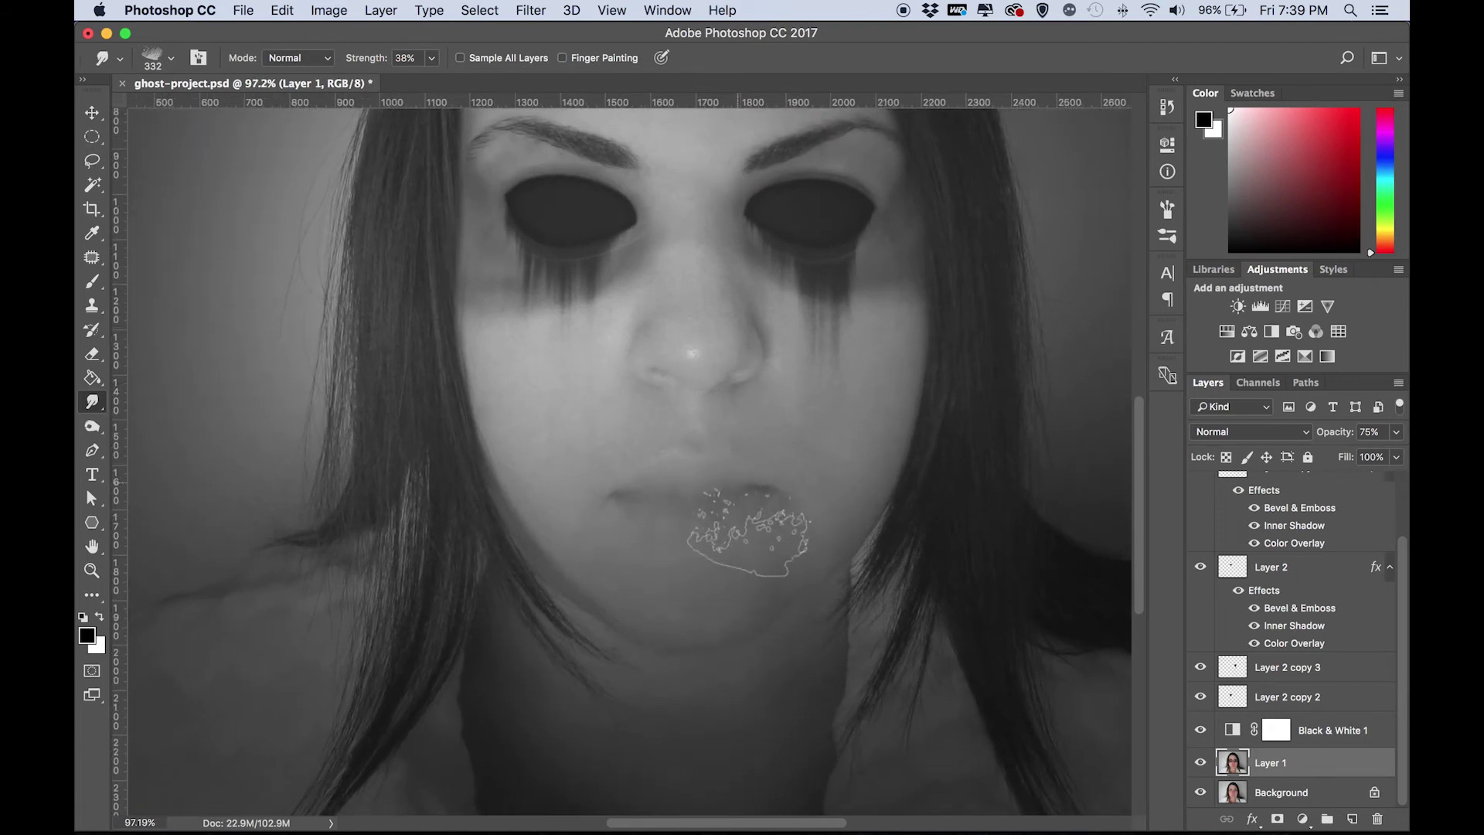
scroll(576, 587, up, 3)
scroll(590, 580, down, 5)
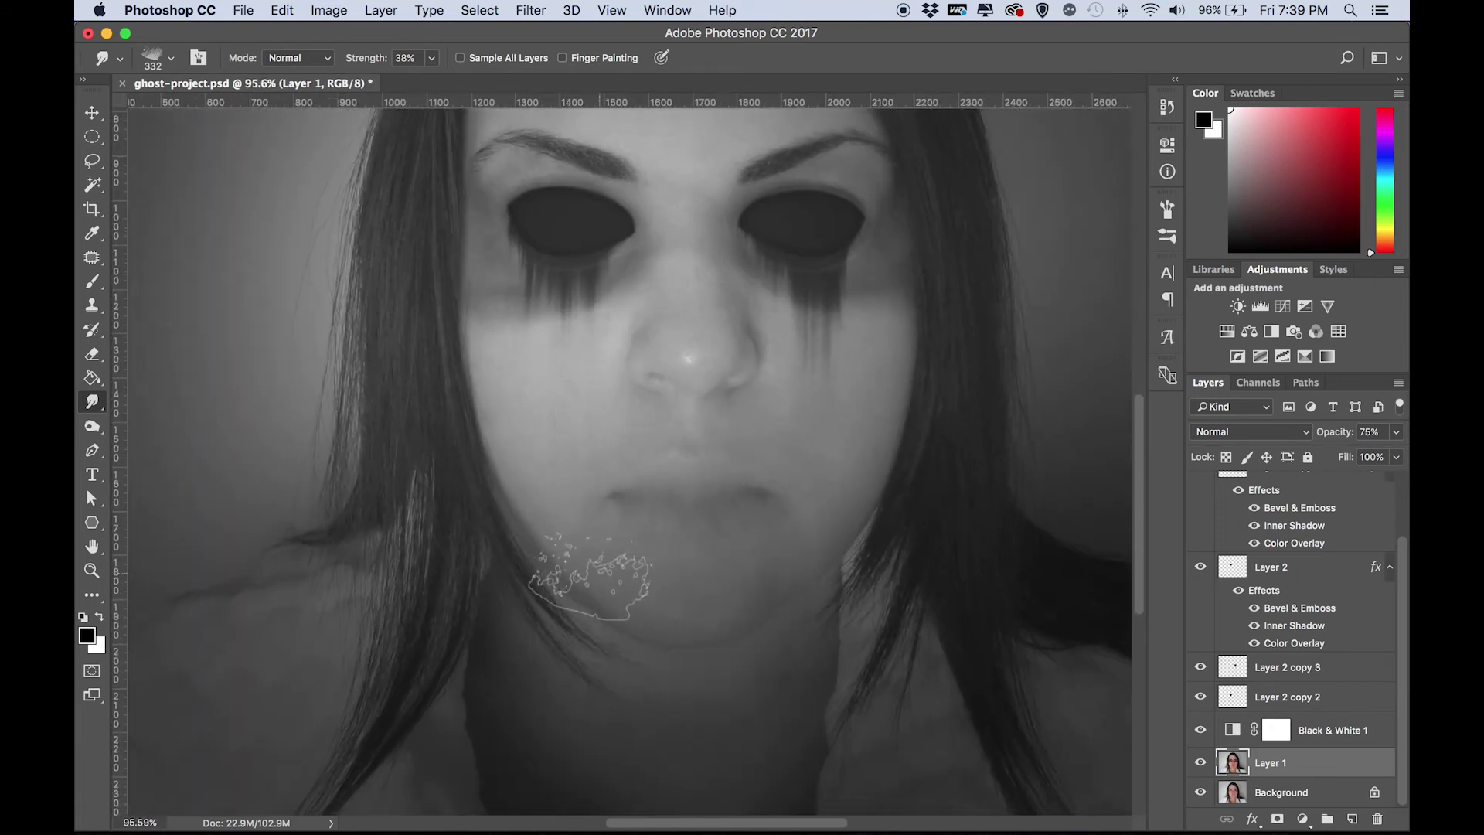
scroll(593, 575, up, 2)
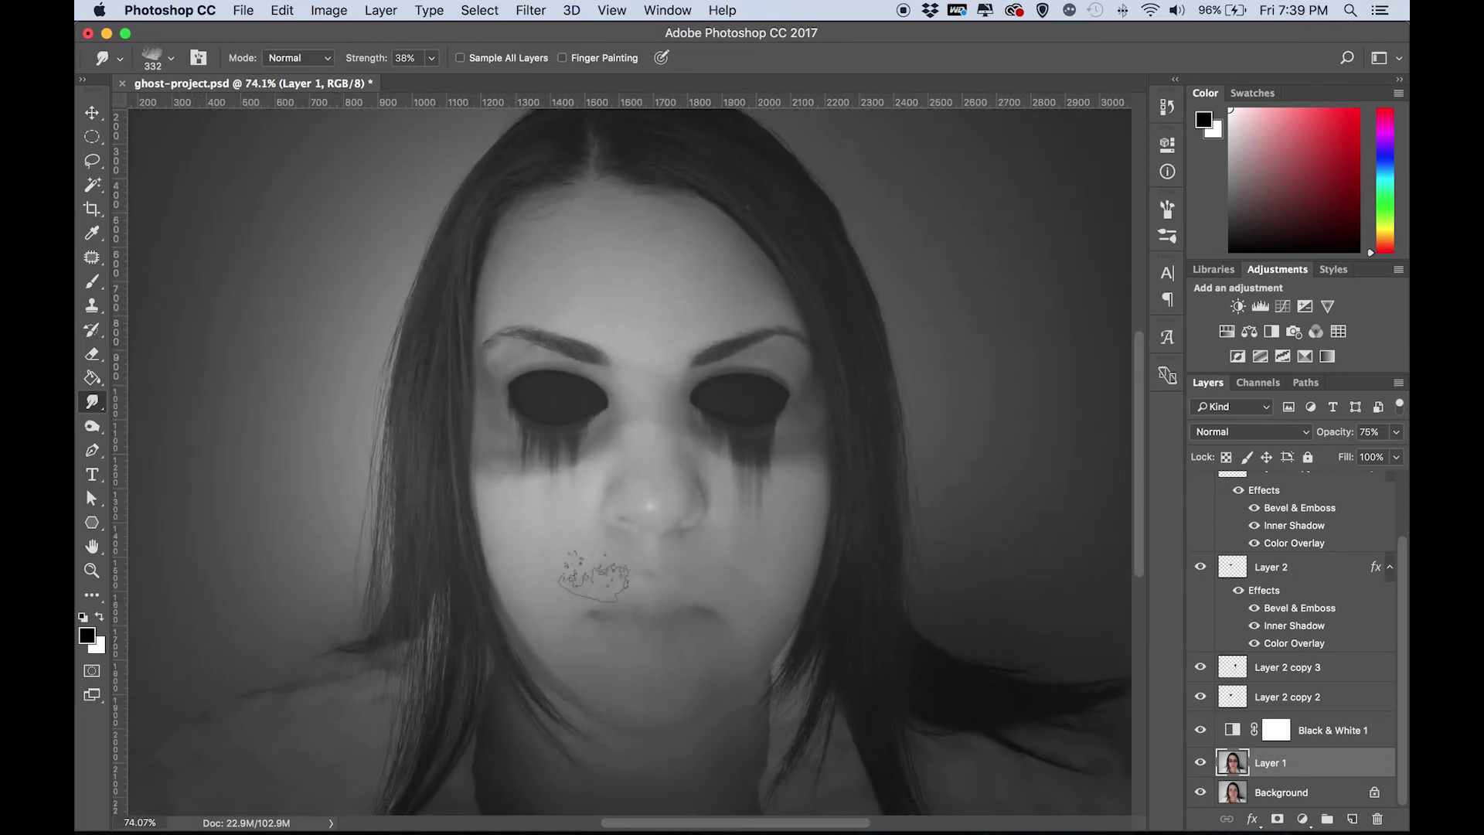
Step: Duplicate Layer 1, undo the duplicate, and select the Background layer
click(92, 113)
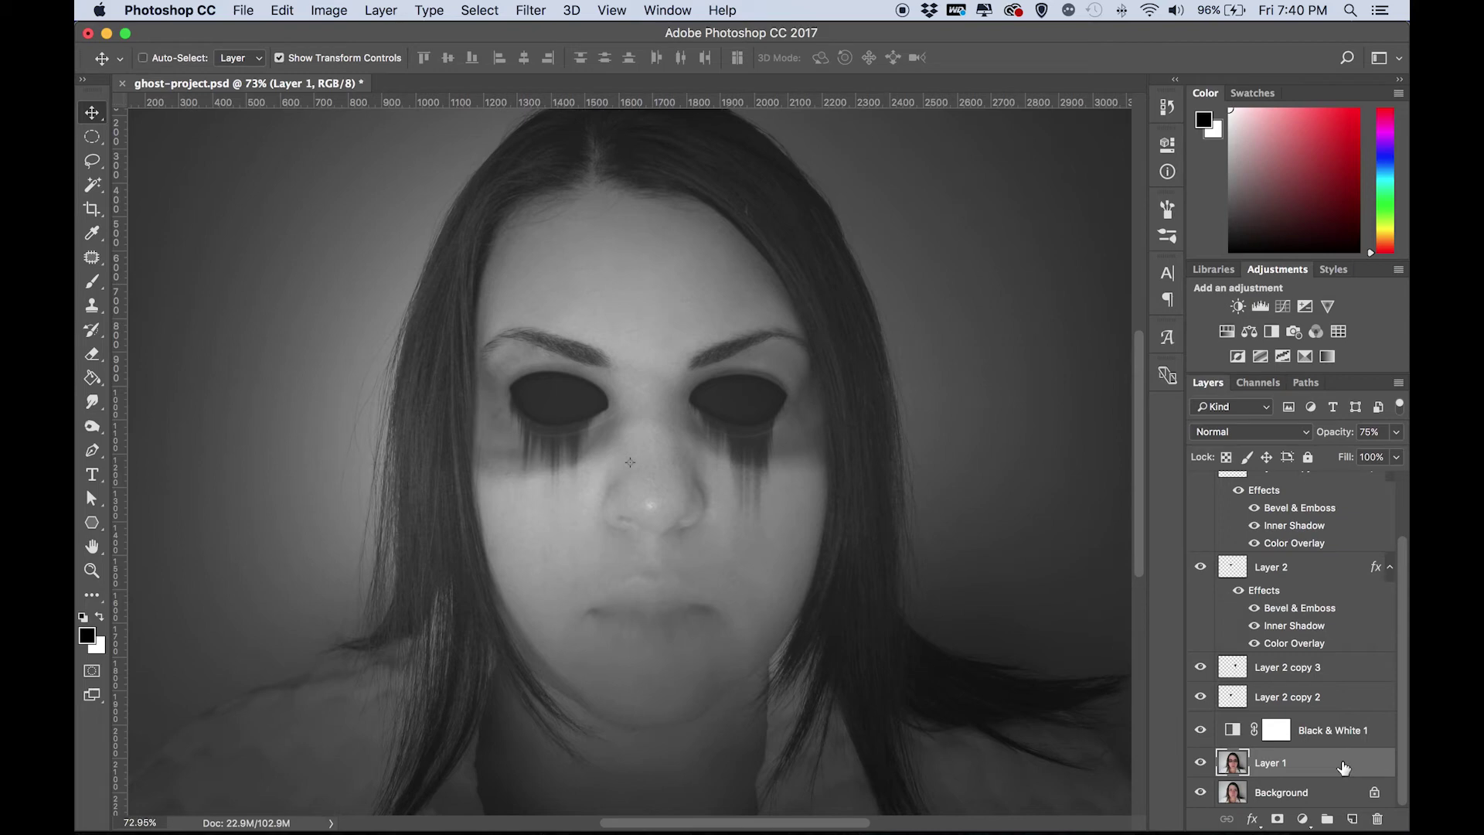
key(super+j)
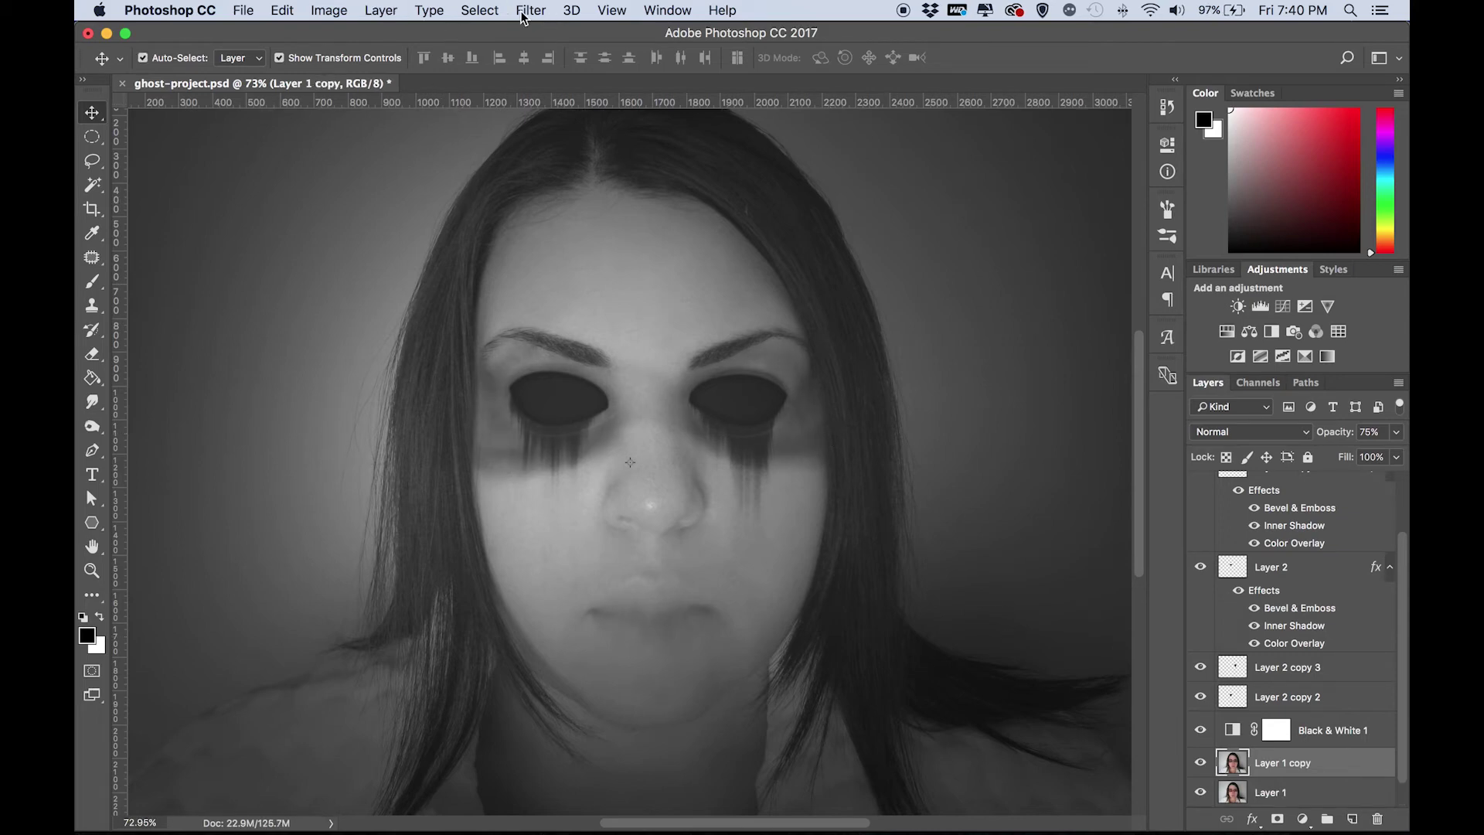
key(super+z)
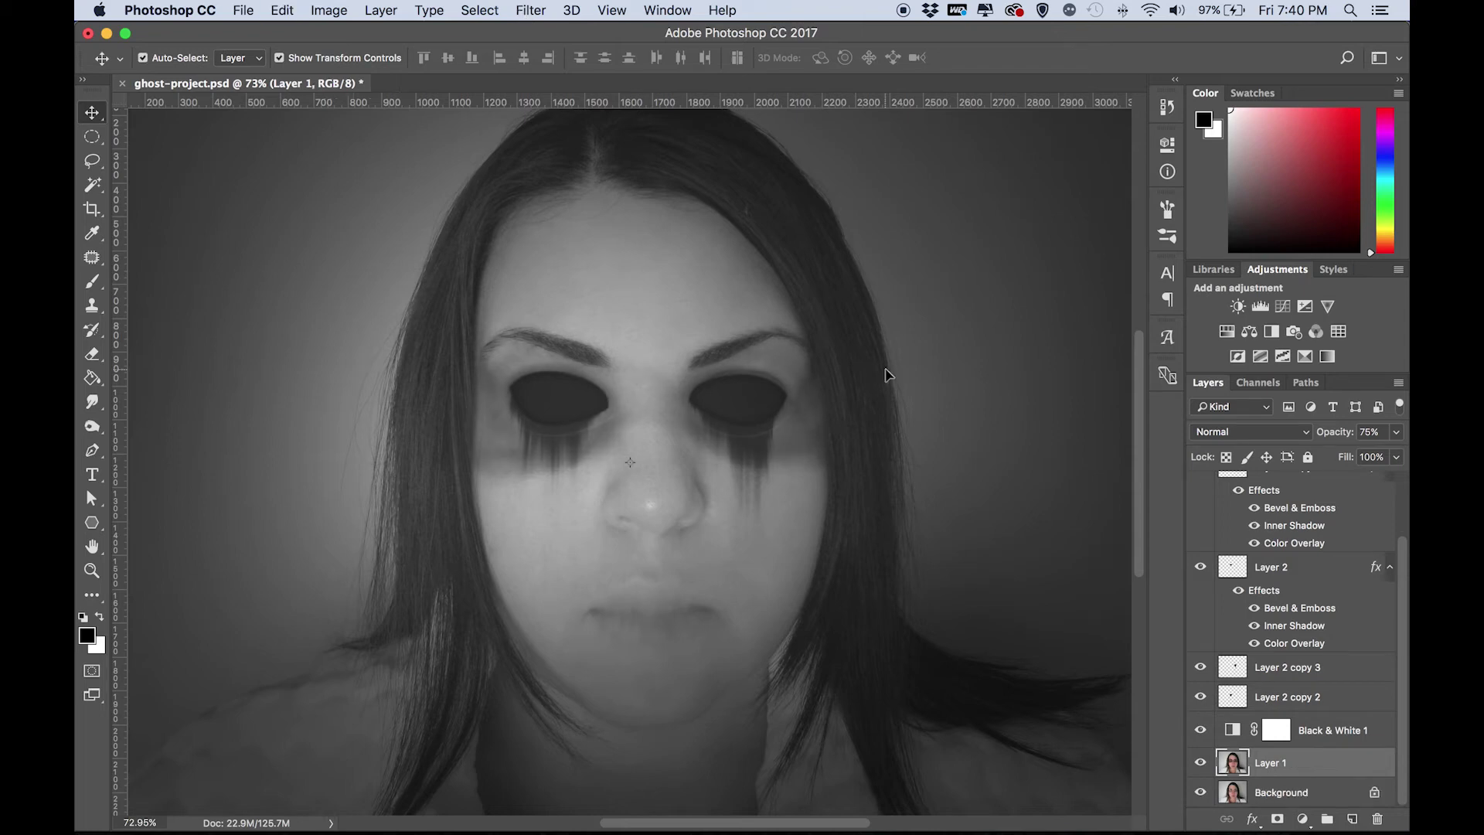
click(1326, 796)
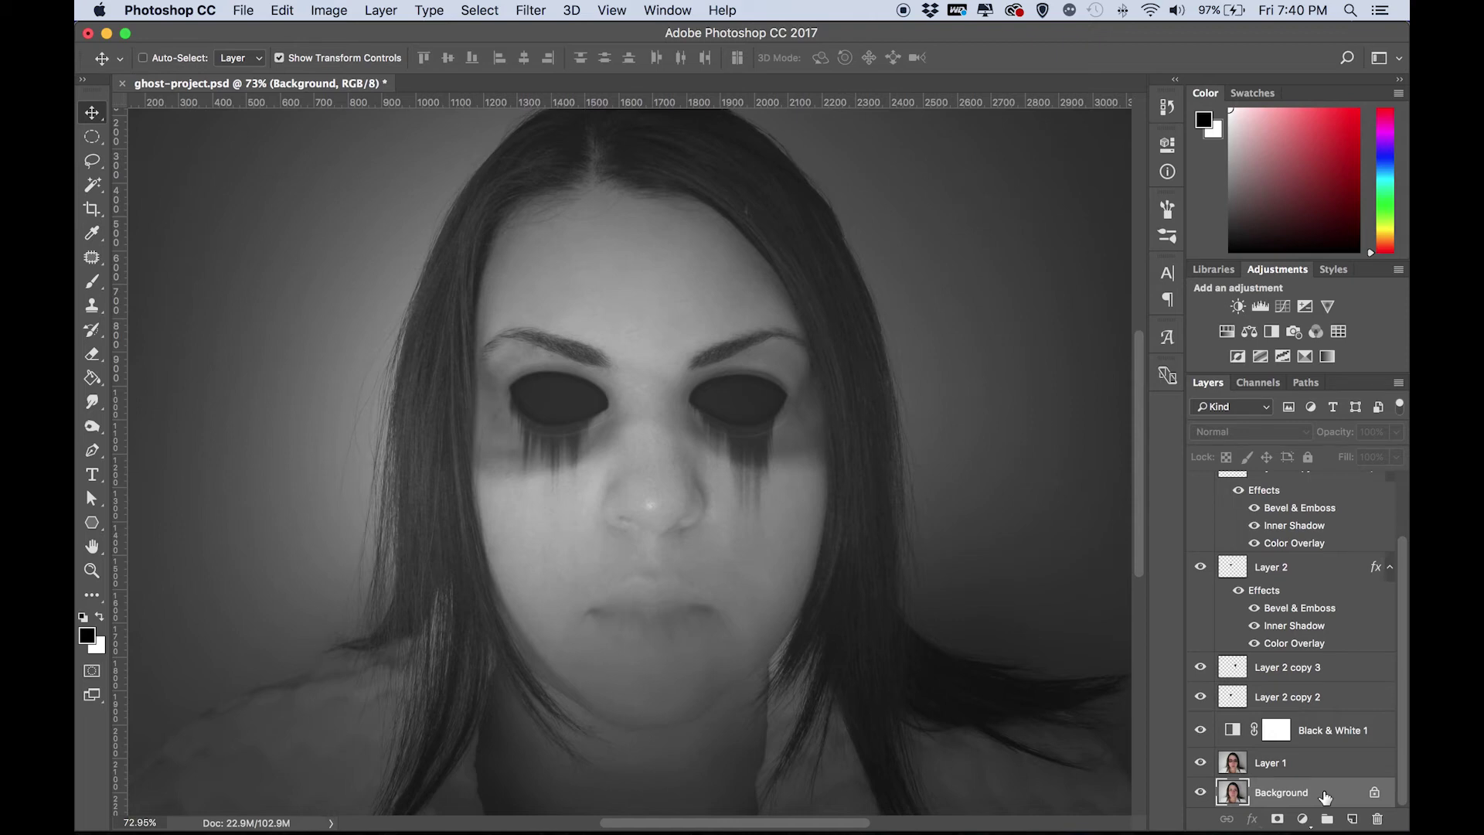
Step: Duplicate the Background, give it a 0° Motion Blur of 147 pixels, and move it above Layer 1
key(super+j)
click(479, 10)
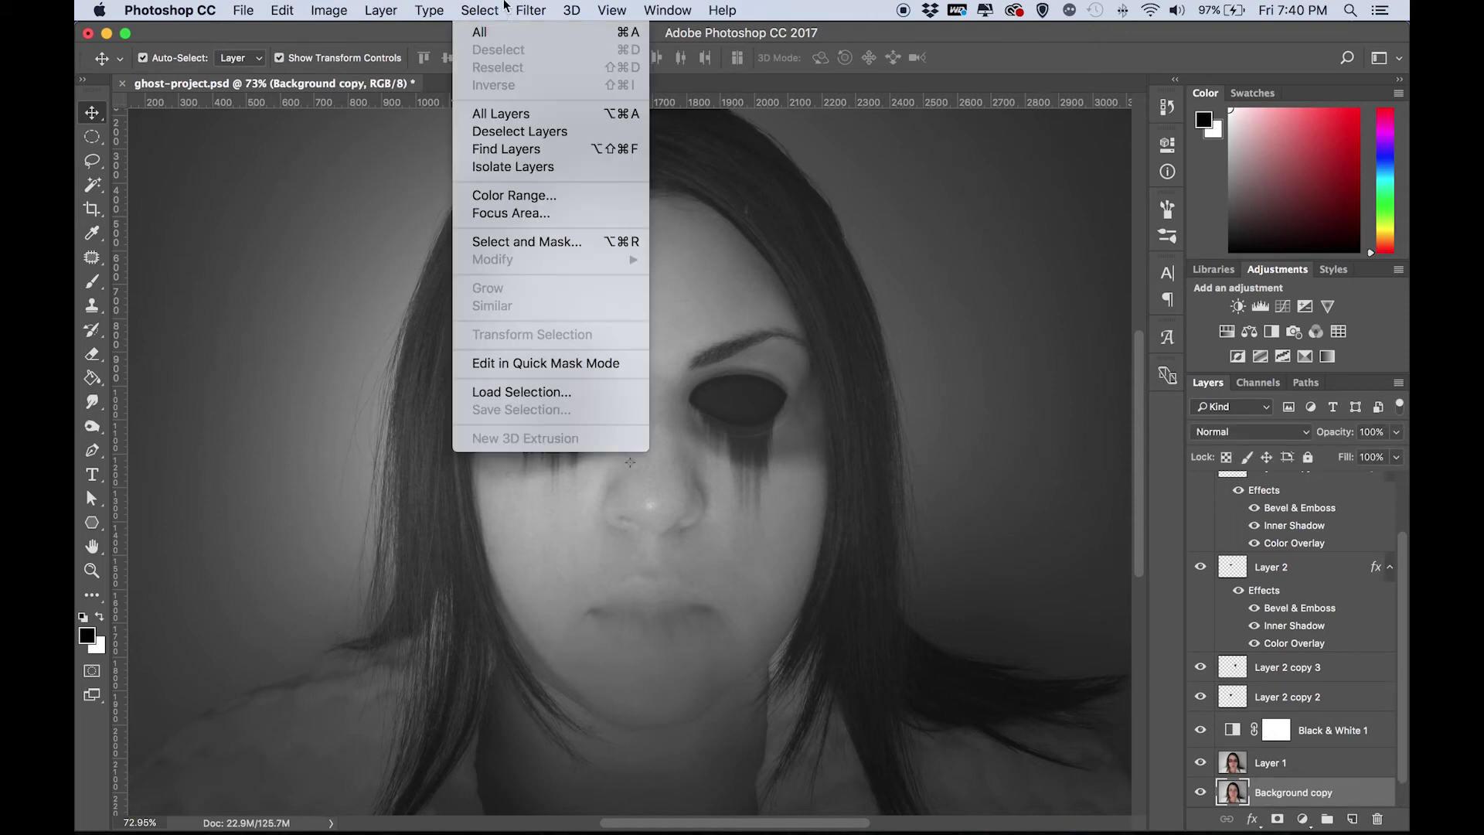
mouse_move(553, 267)
mouse_move(572, 238)
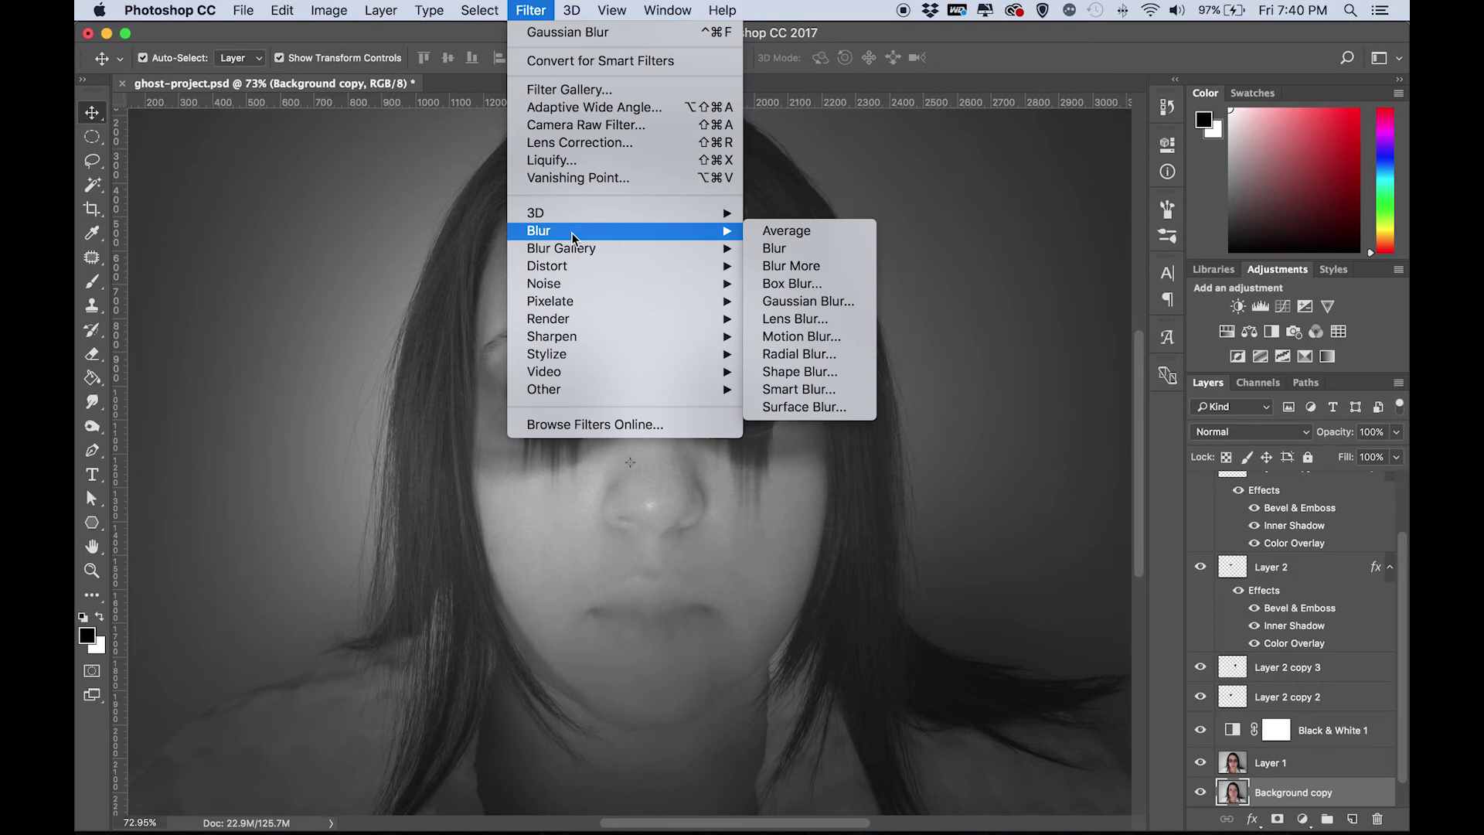
click(827, 340)
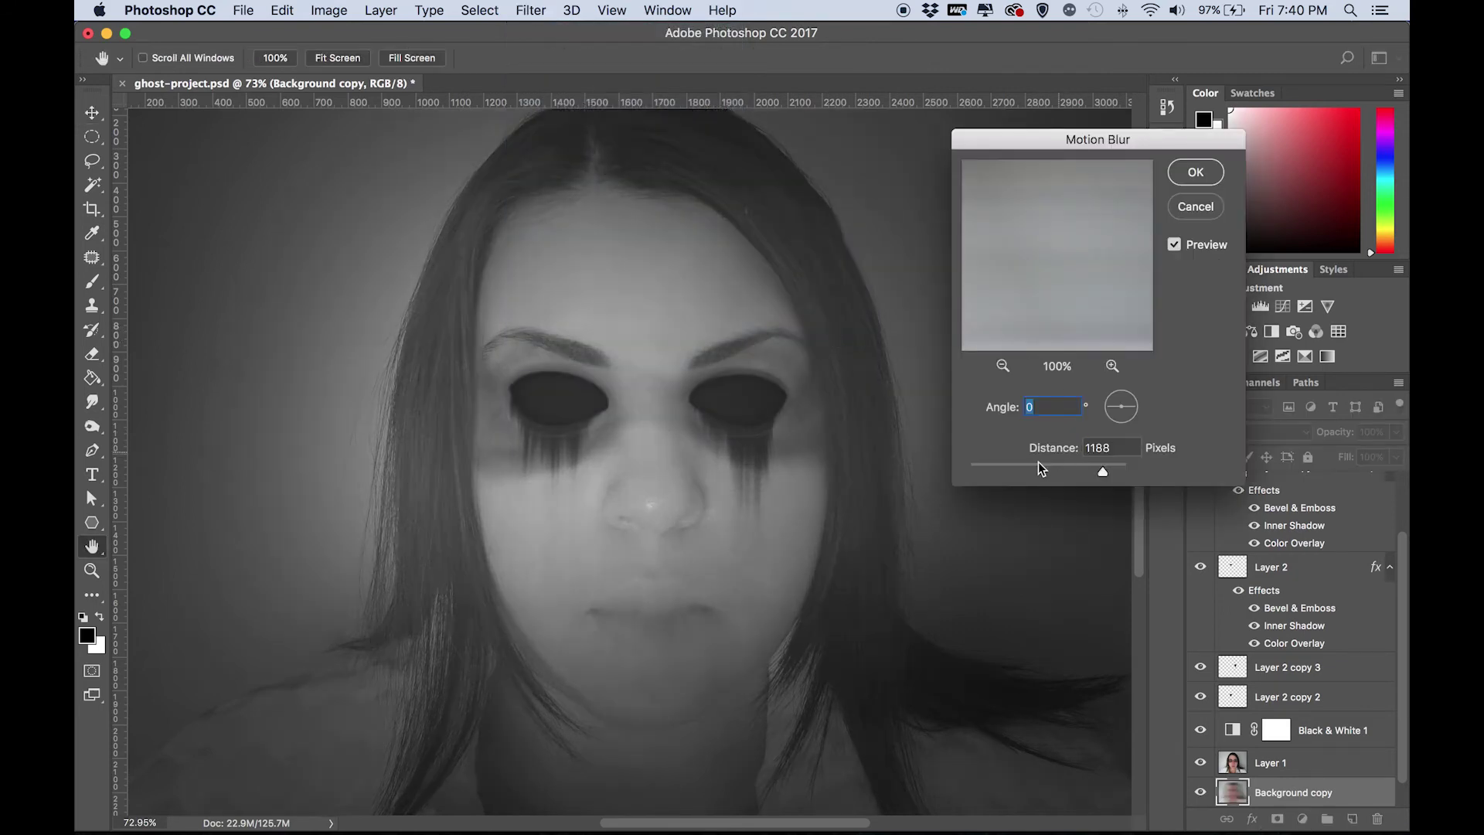
drag(1037, 464, 1046, 460)
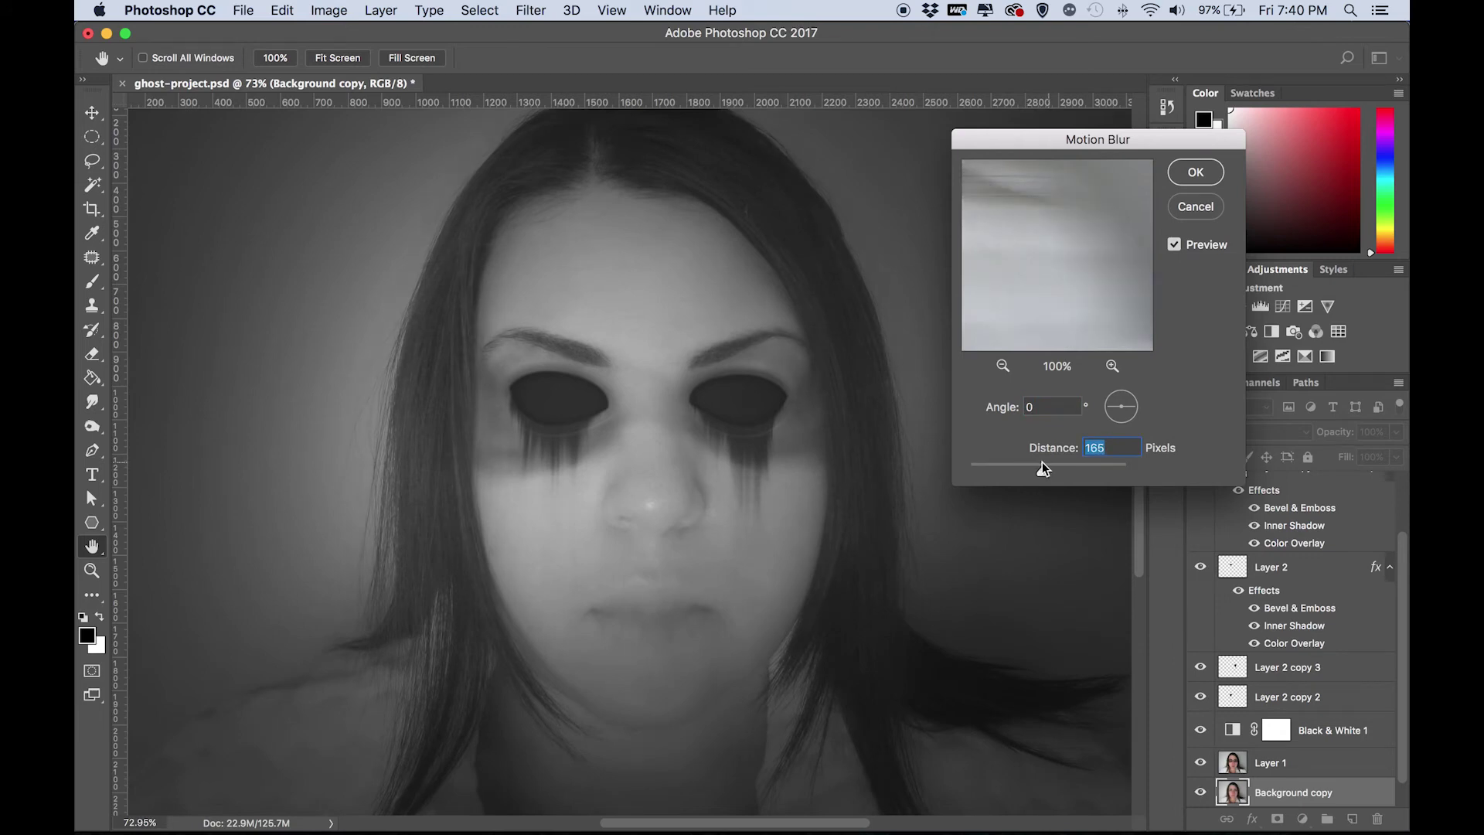
drag(1041, 461, 1008, 465)
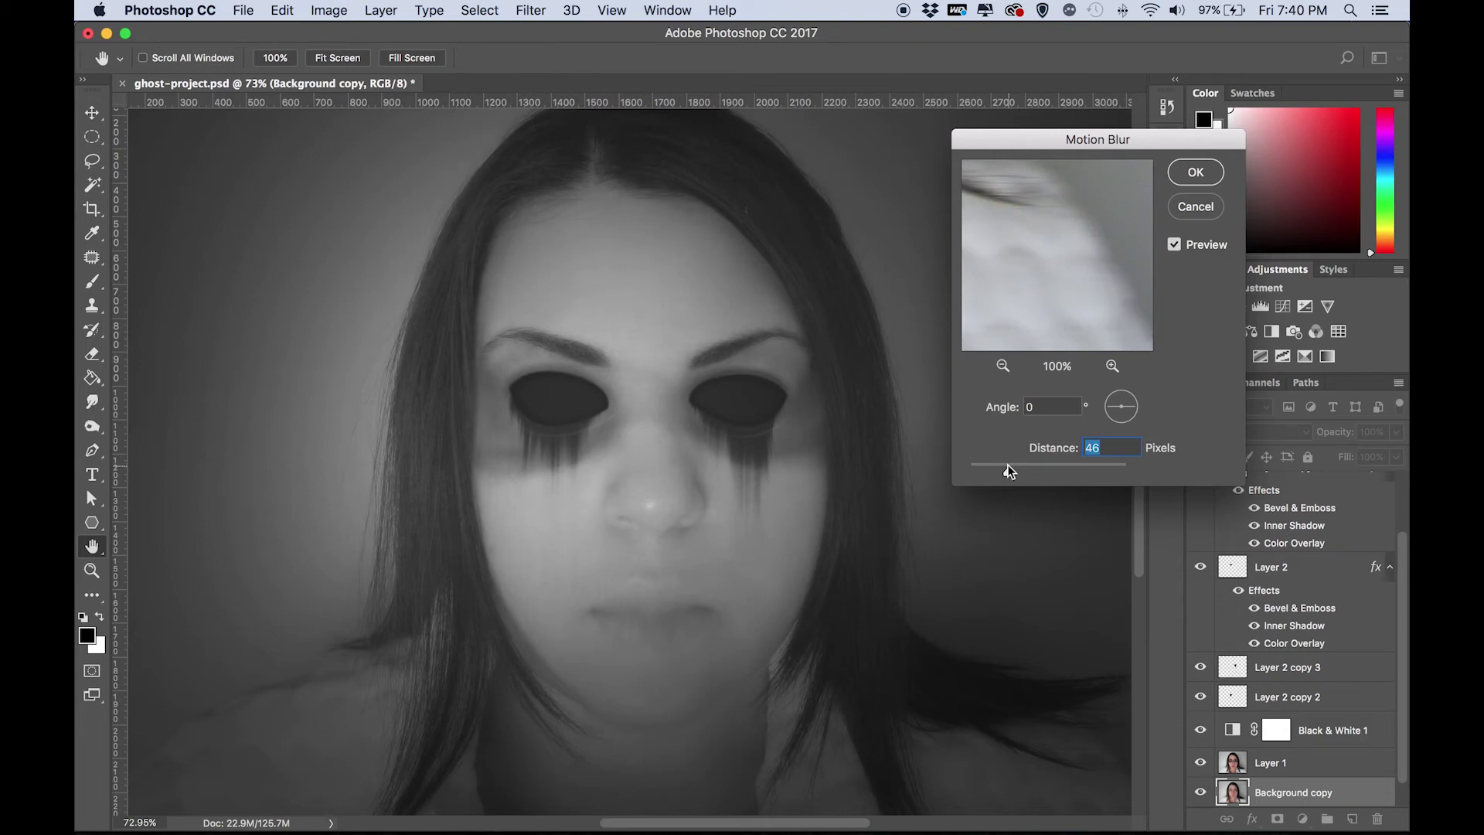
drag(1028, 464, 1034, 464)
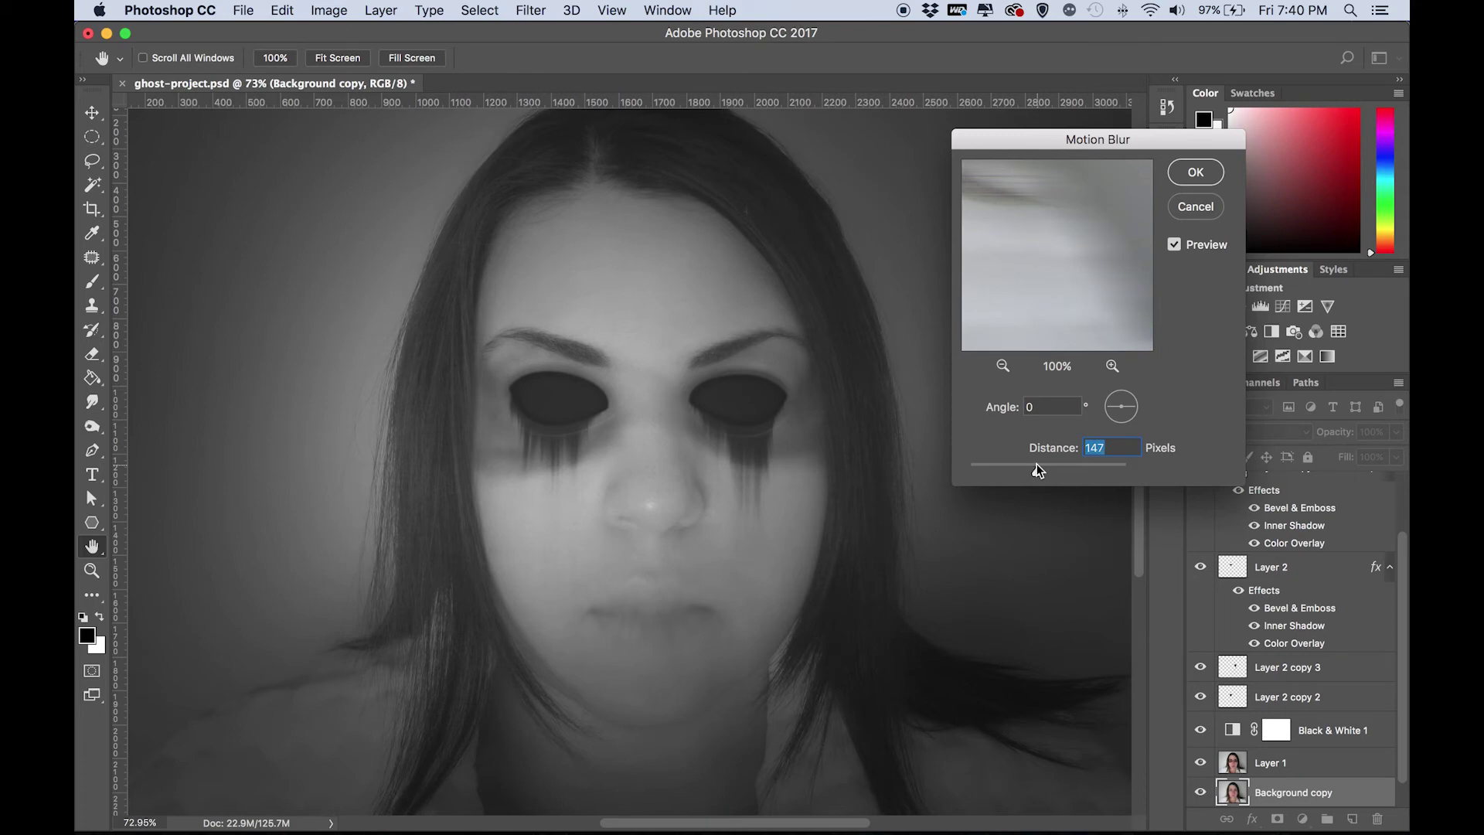
click(1208, 173)
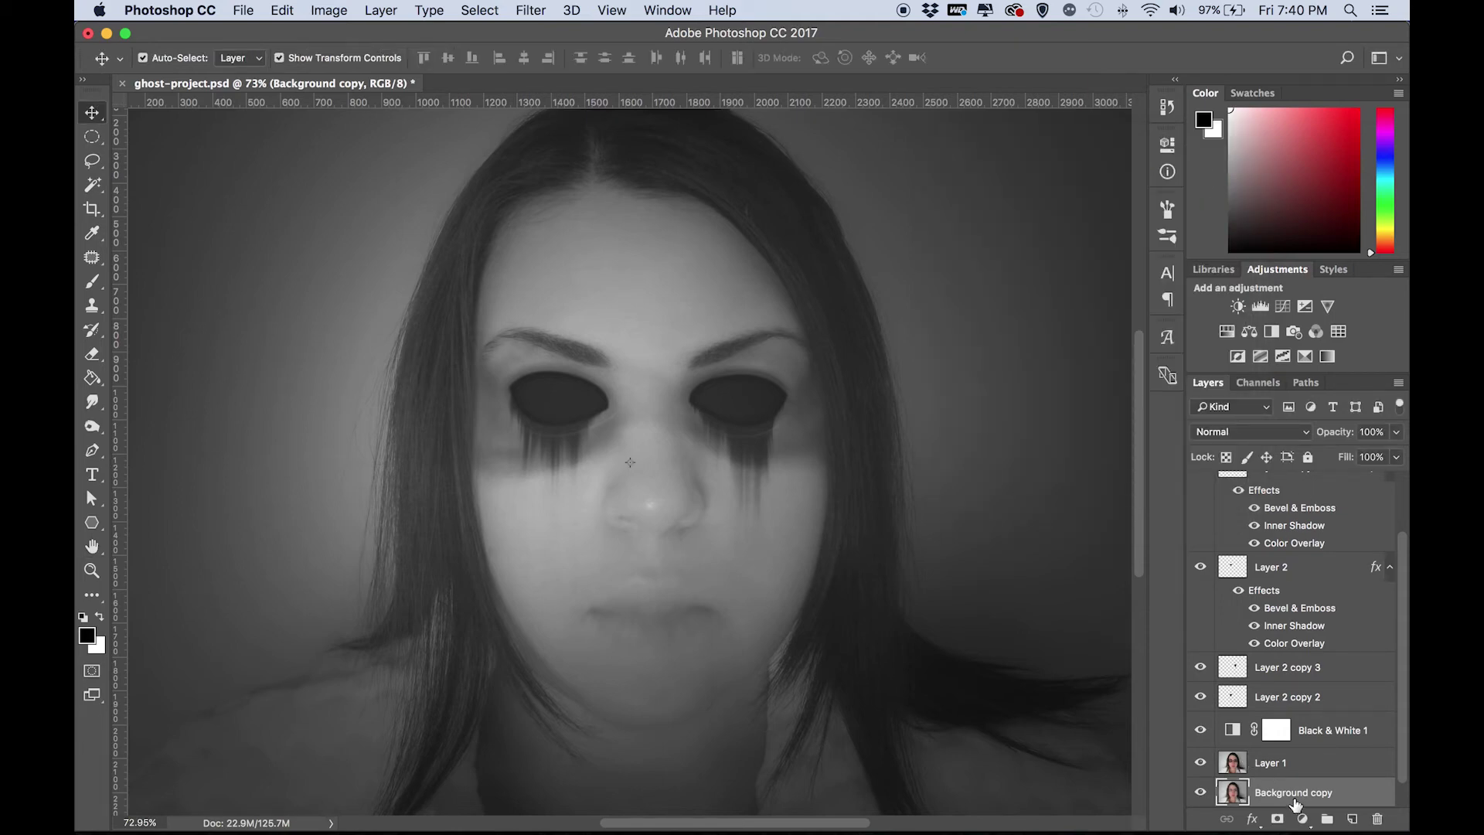
drag(1296, 806, 1296, 757)
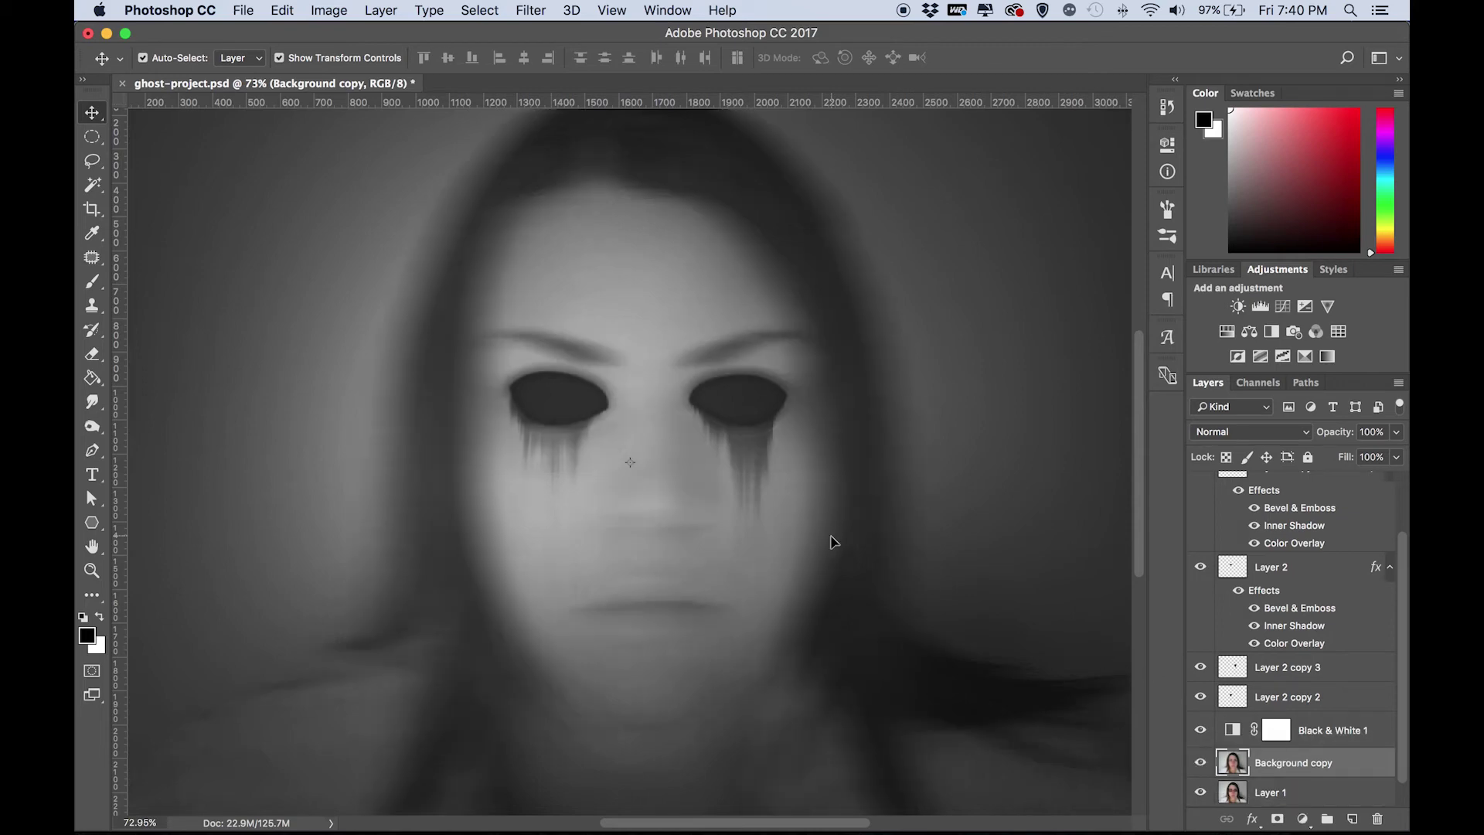
Step: Lower the Background copy layer's opacity to 70%
scroll(832, 541, down, 5)
scroll(866, 541, up, 2)
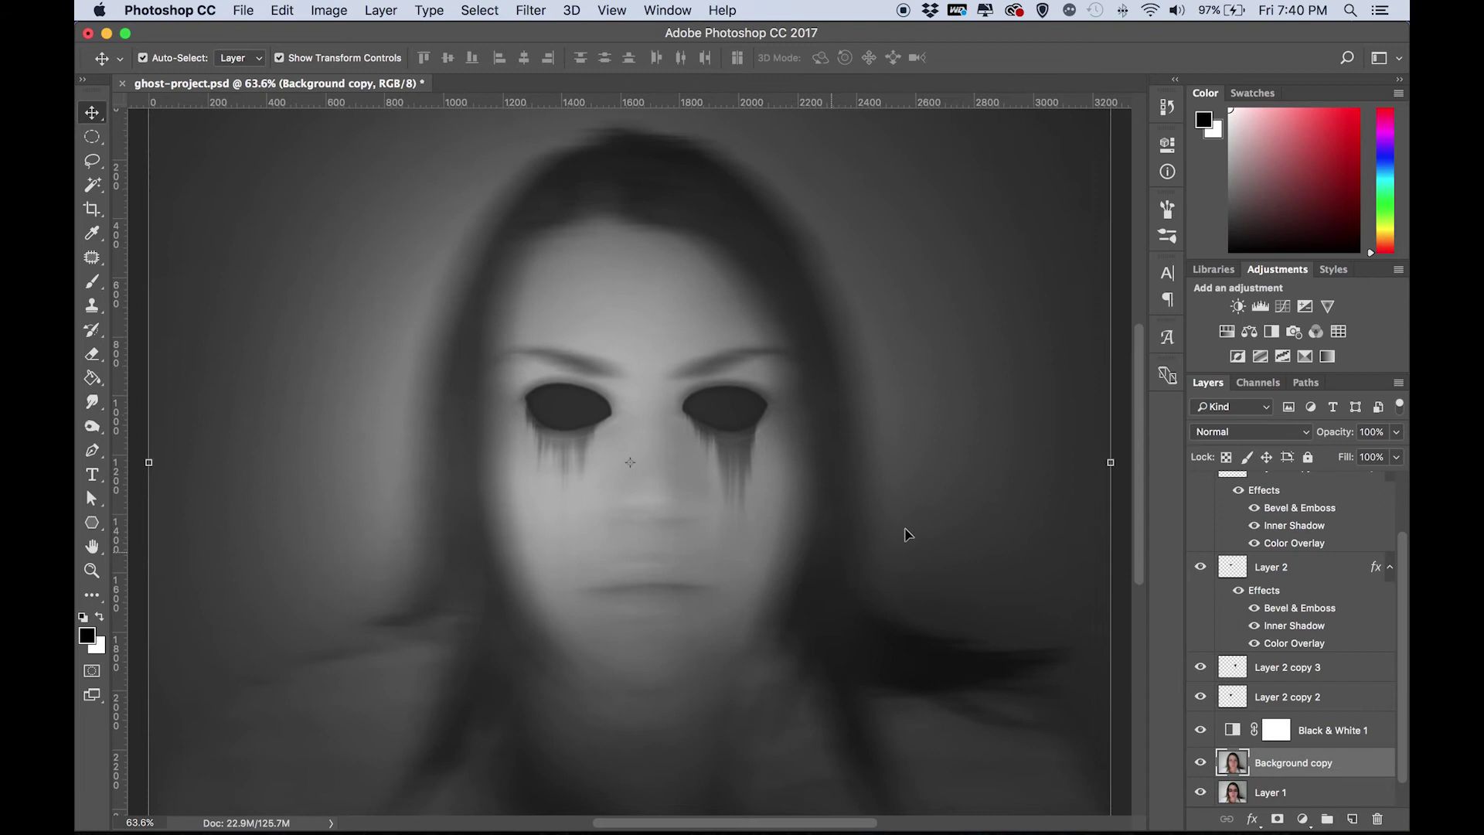
click(1395, 434)
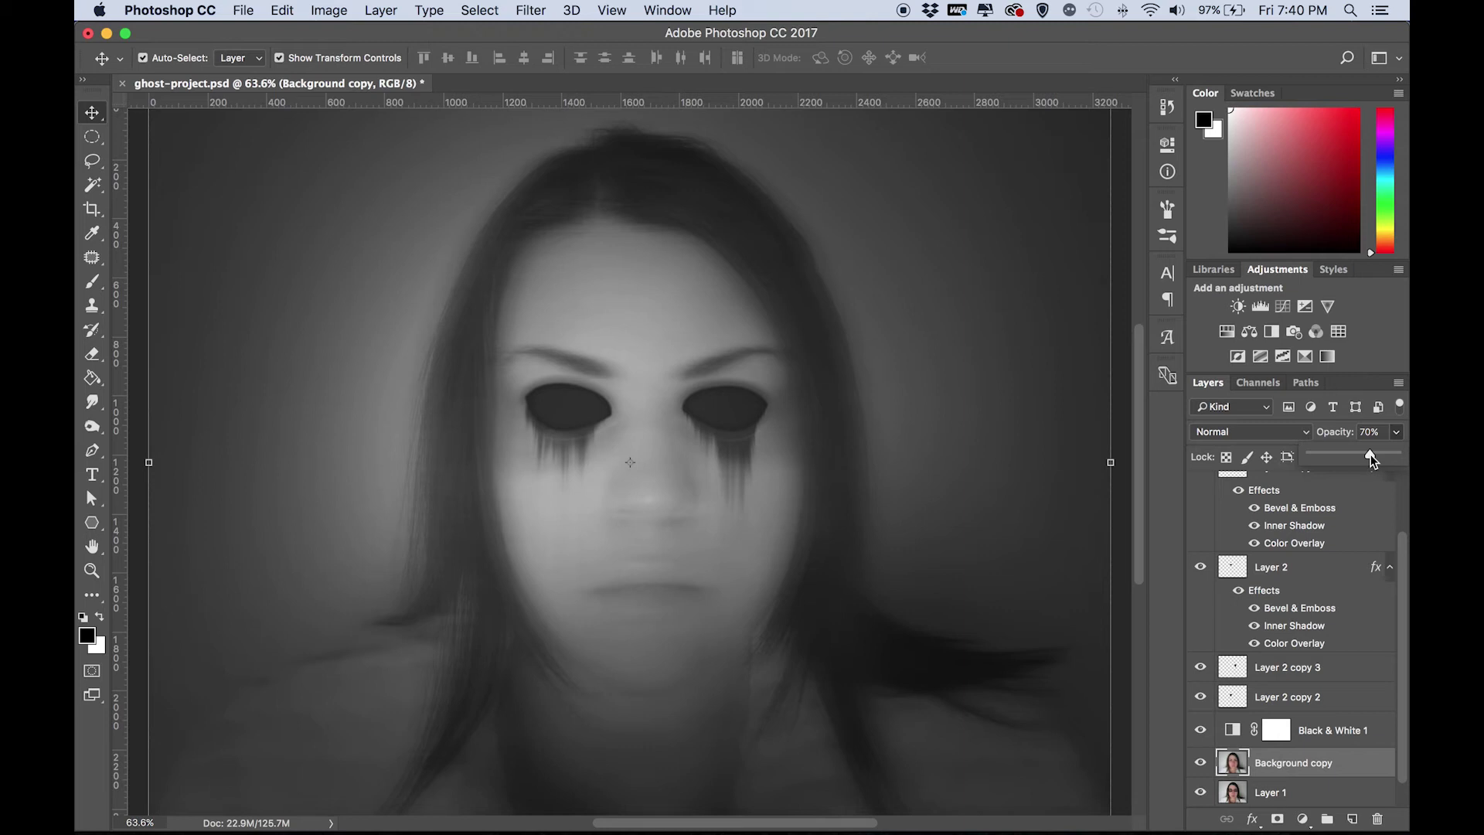
scroll(1019, 450, down, 3)
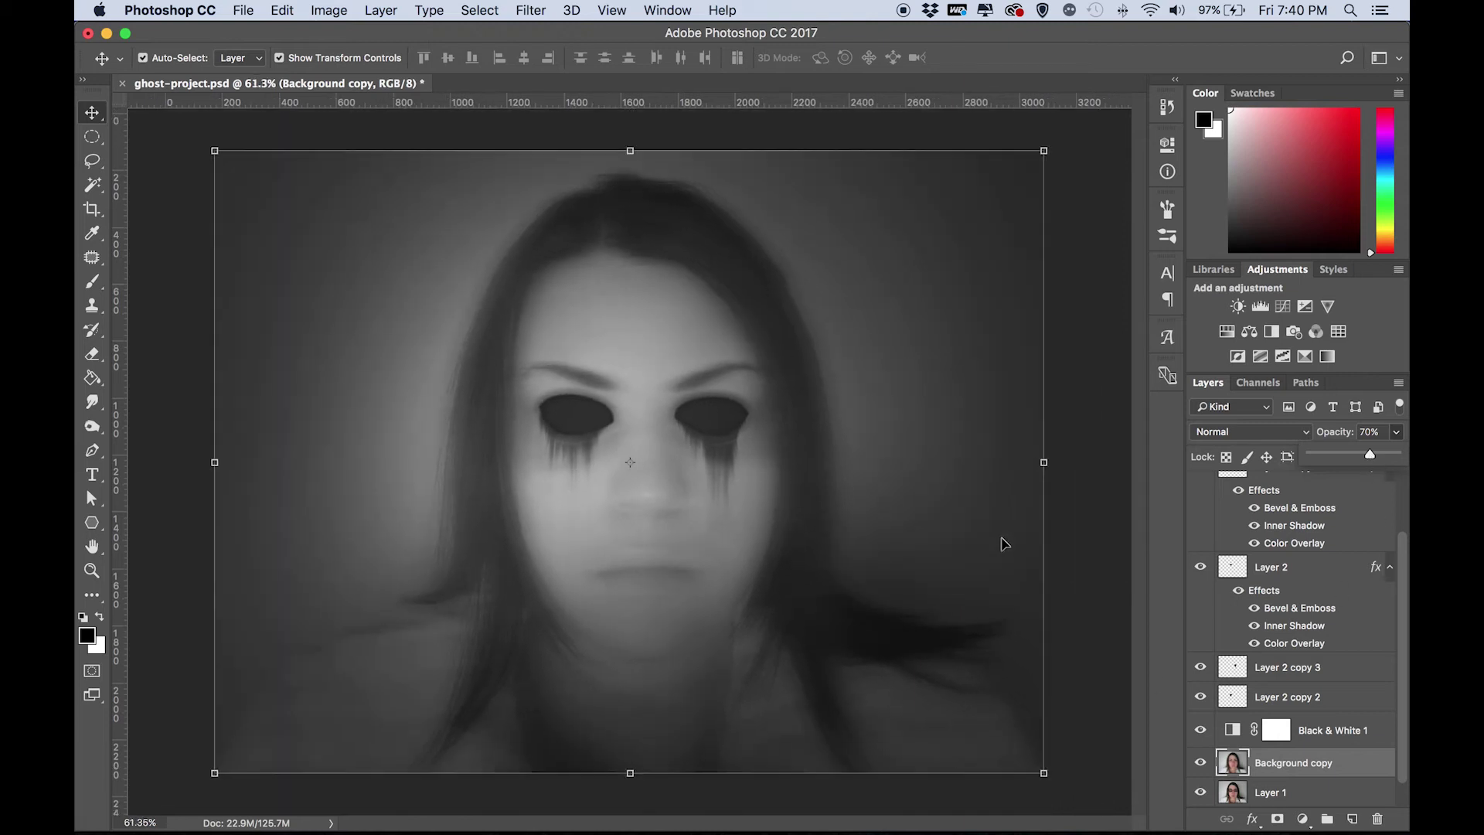
scroll(1003, 544, up, 4)
scroll(1001, 541, down, 2)
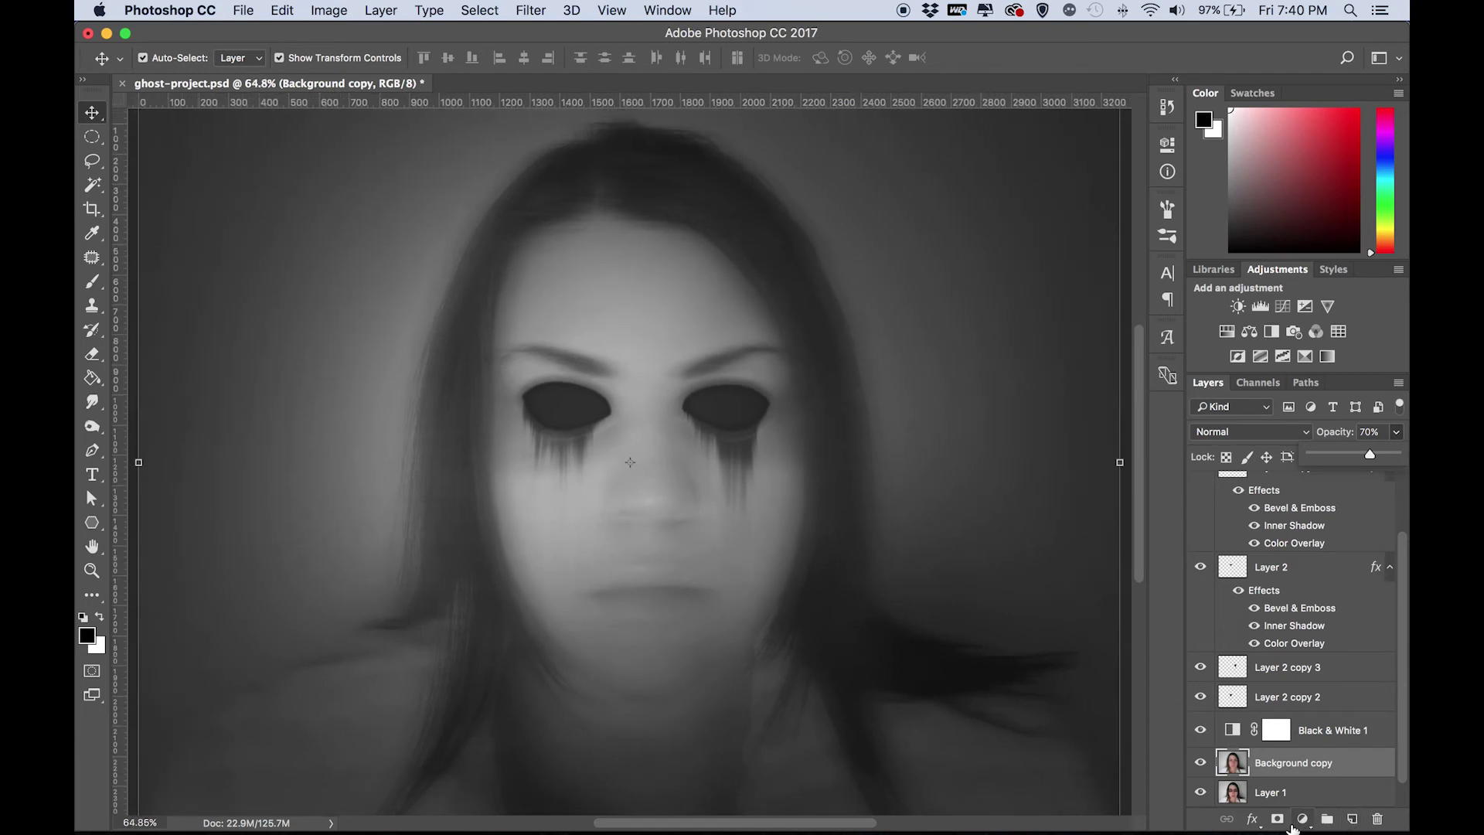
Step: Add a layer mask to Background copy and paint over the face with a 1760 px brush
click(1278, 819)
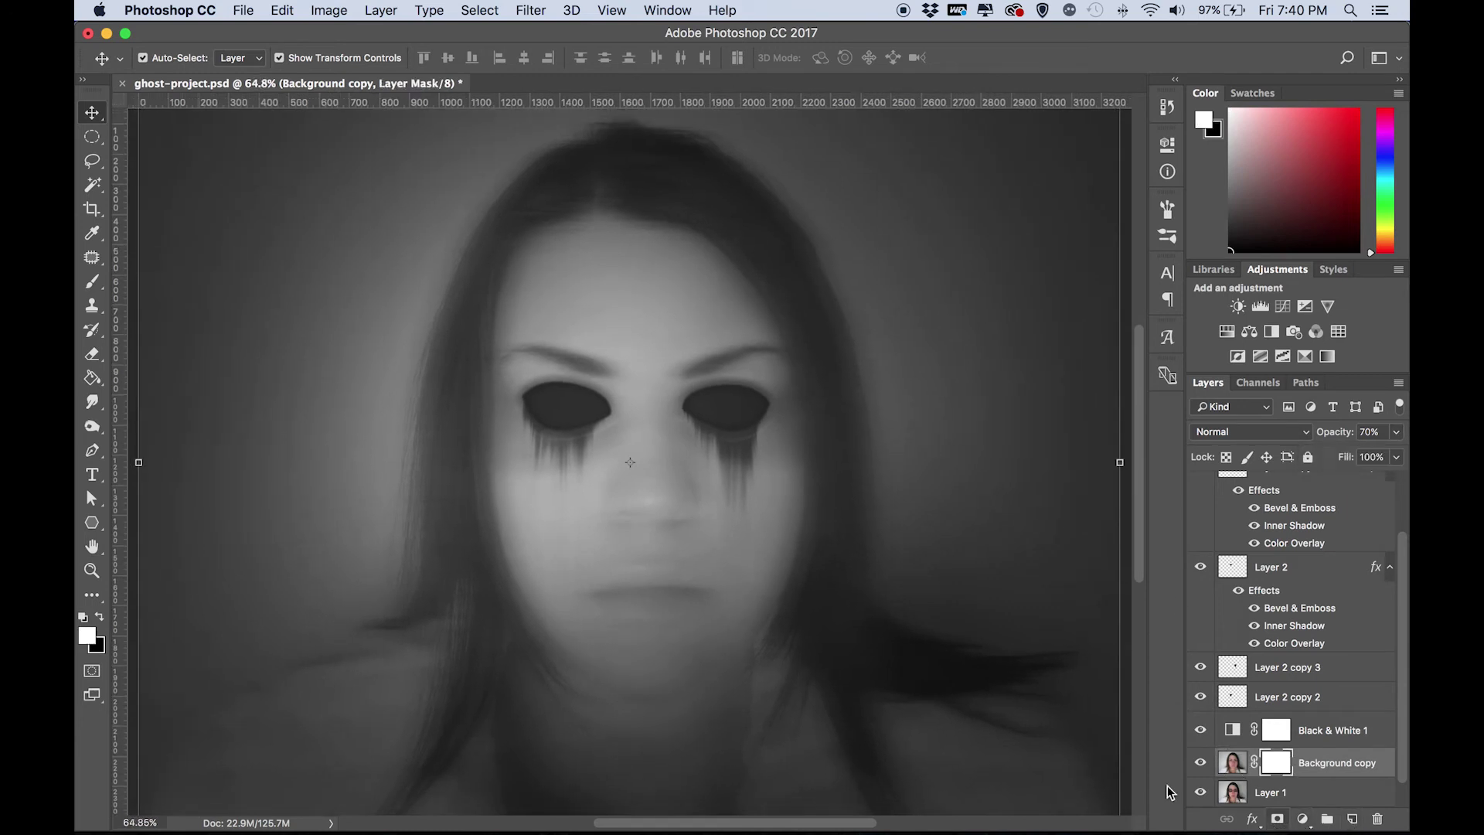
key(b)
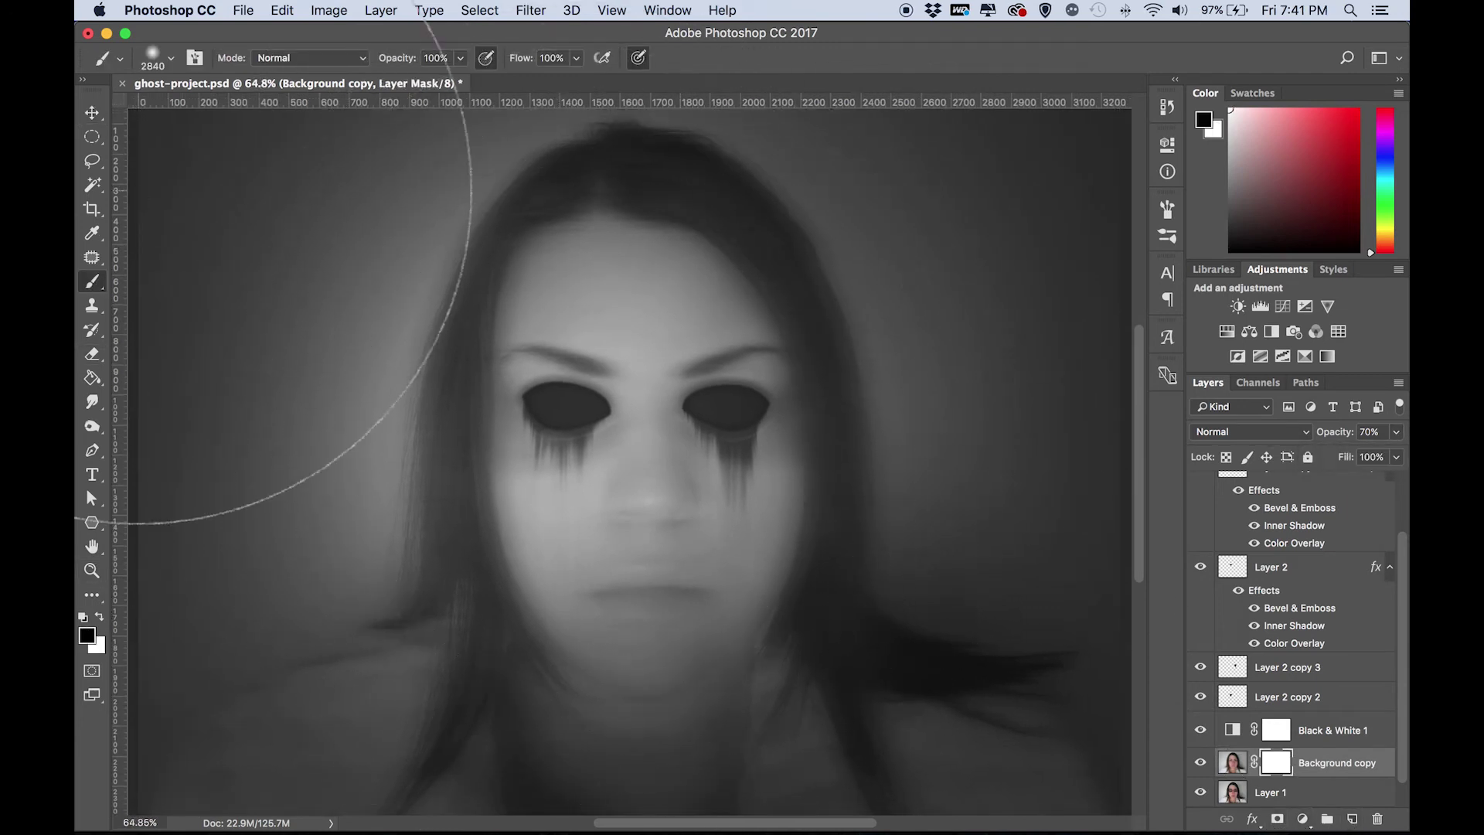
click(171, 60)
drag(249, 117, 281, 115)
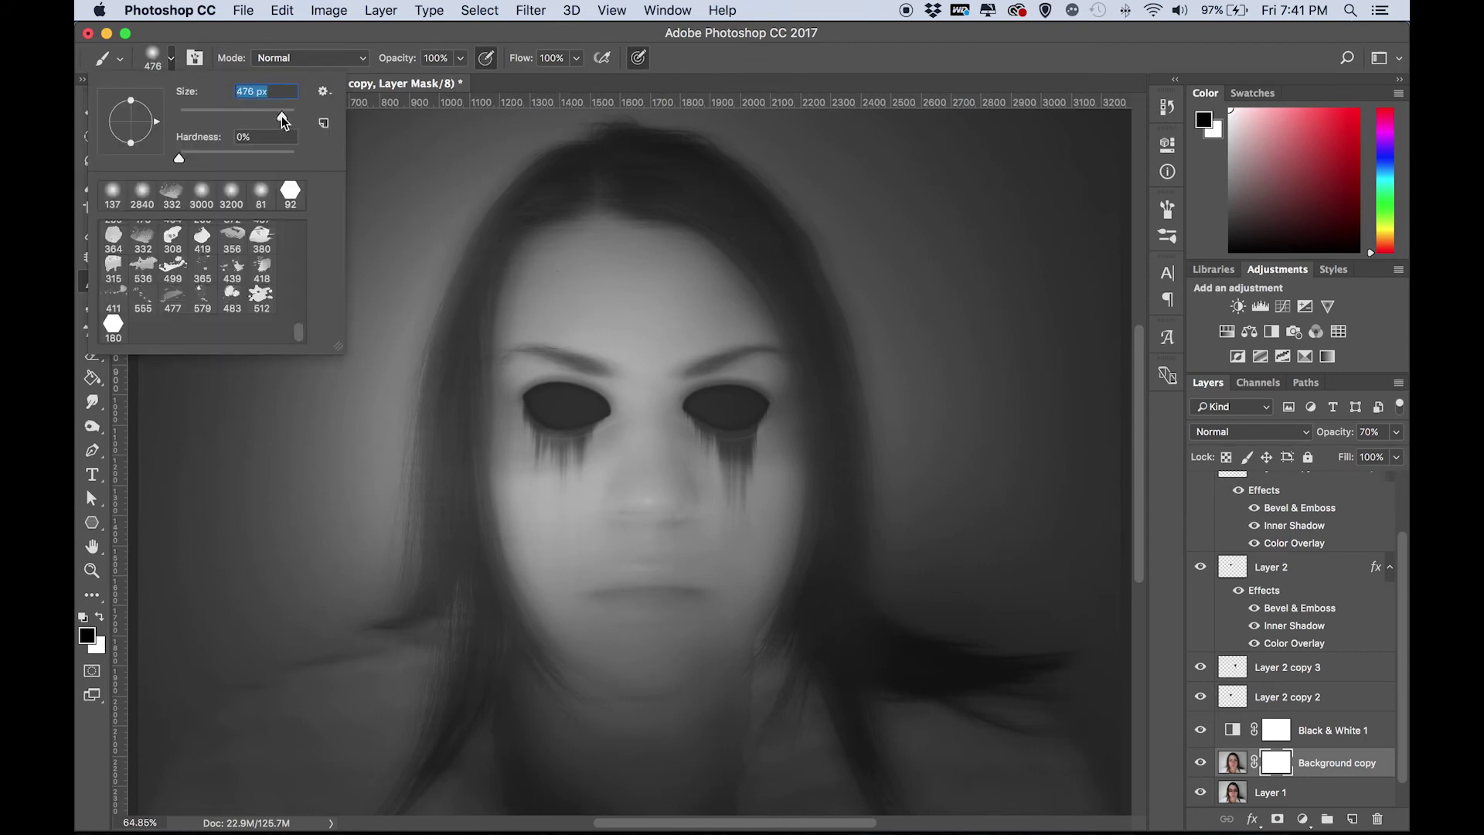
scroll(447, 238, down, 2)
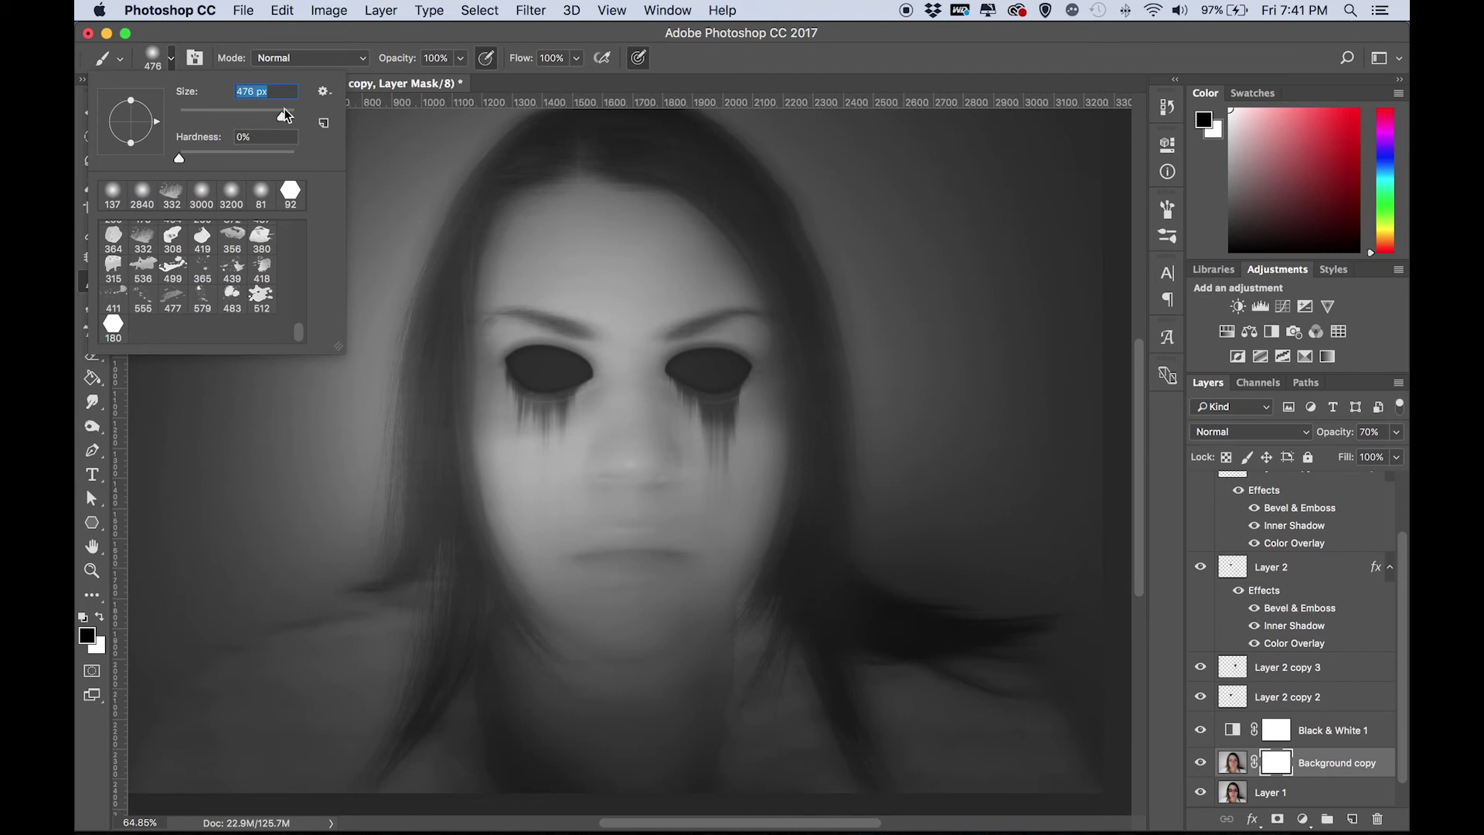
drag(285, 114, 292, 114)
click(639, 475)
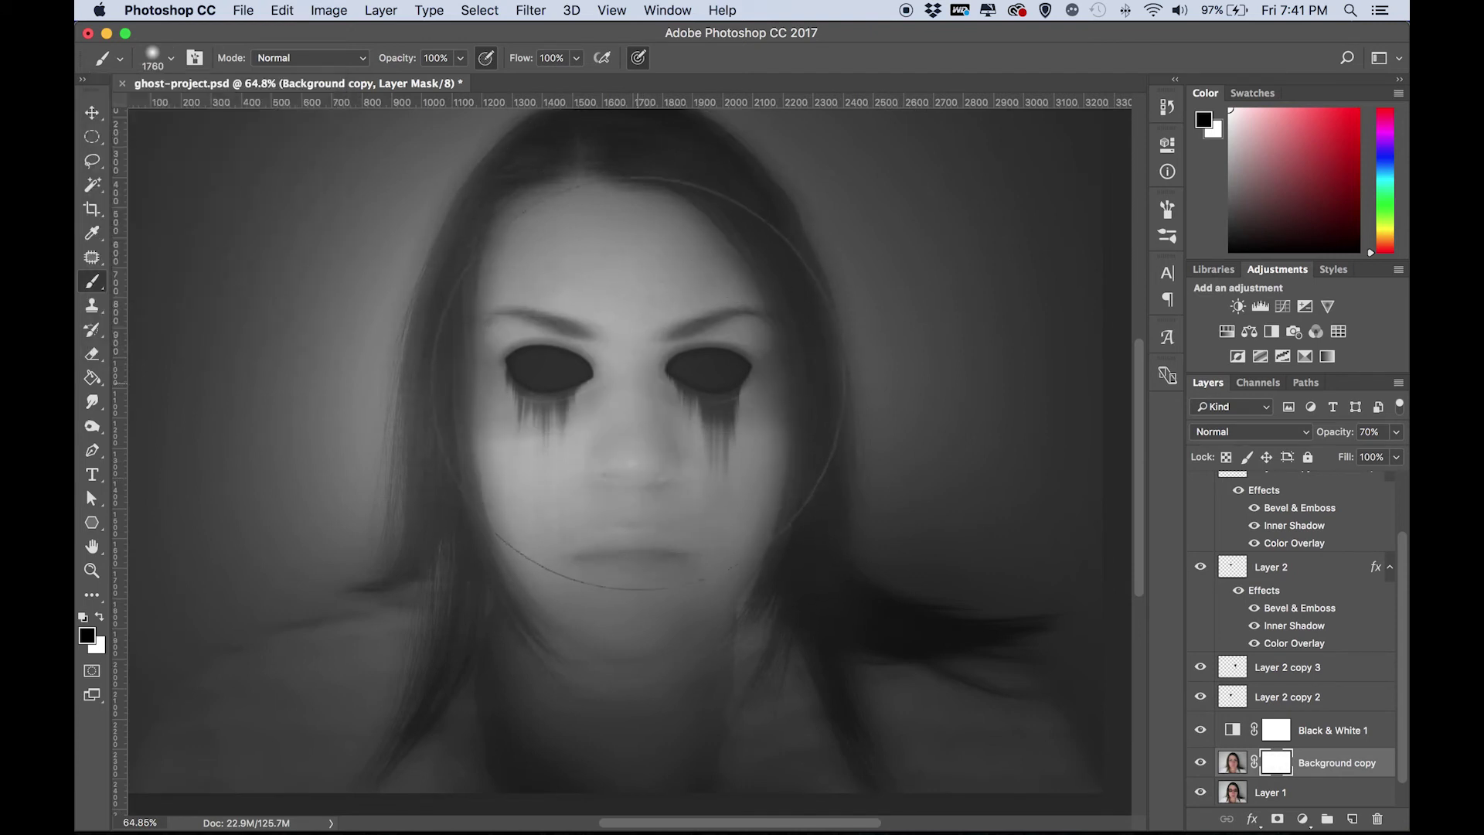
click(657, 384)
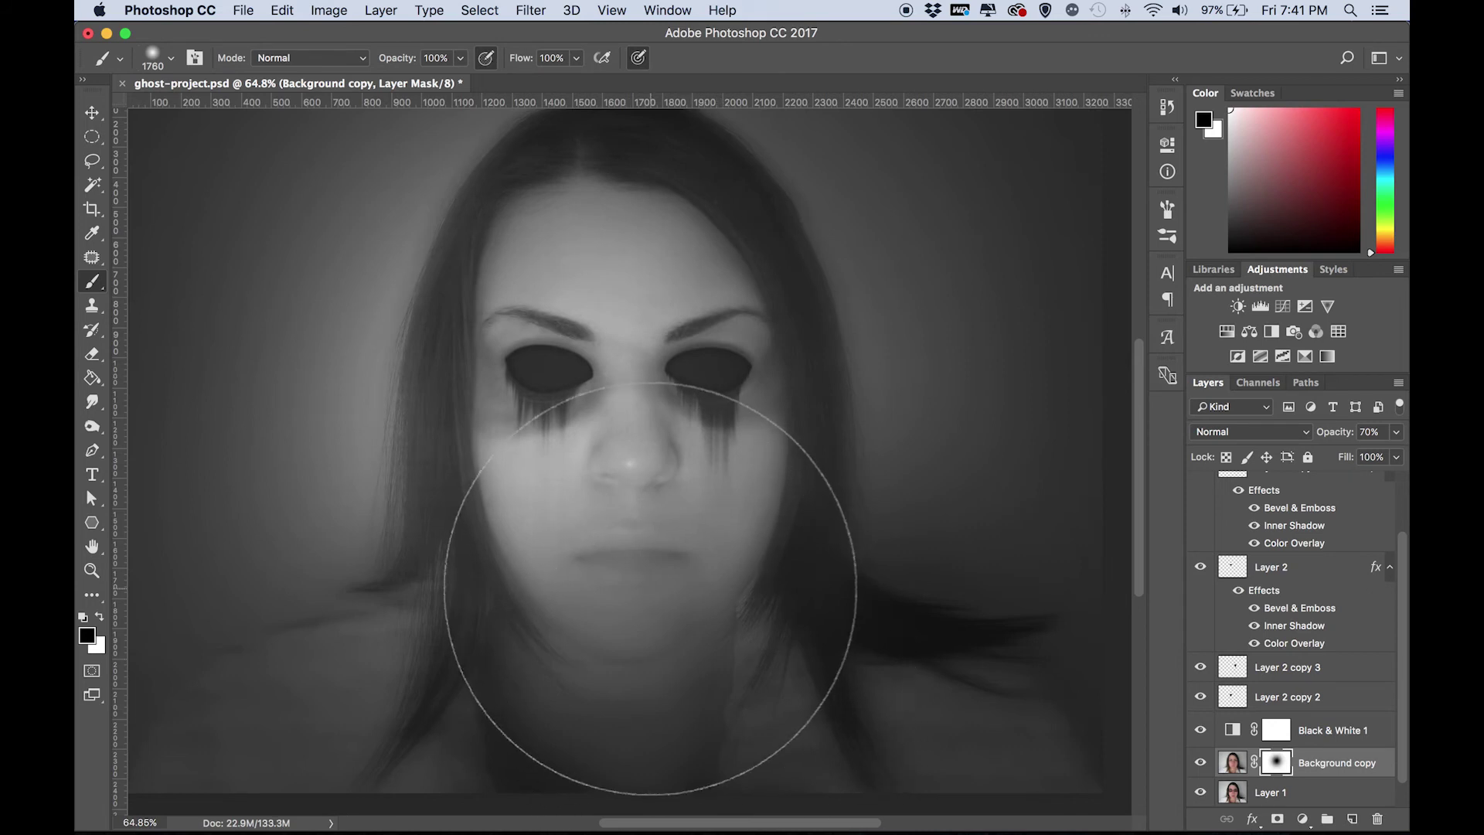
Step: Switch to the Elliptical Marquee tool and select Layer 1
scroll(763, 508, down, 5)
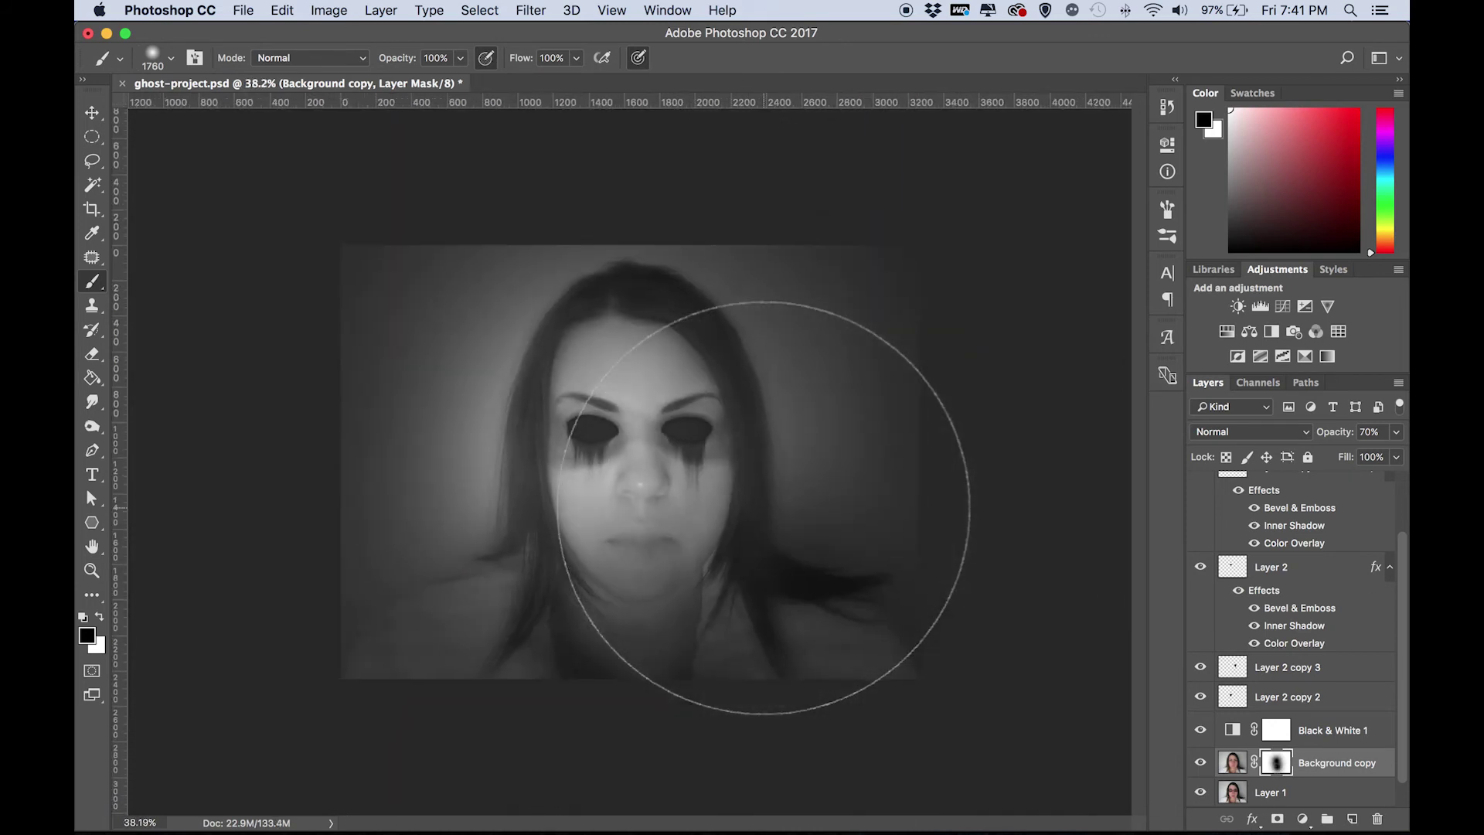
scroll(763, 507, up, 7)
key(m)
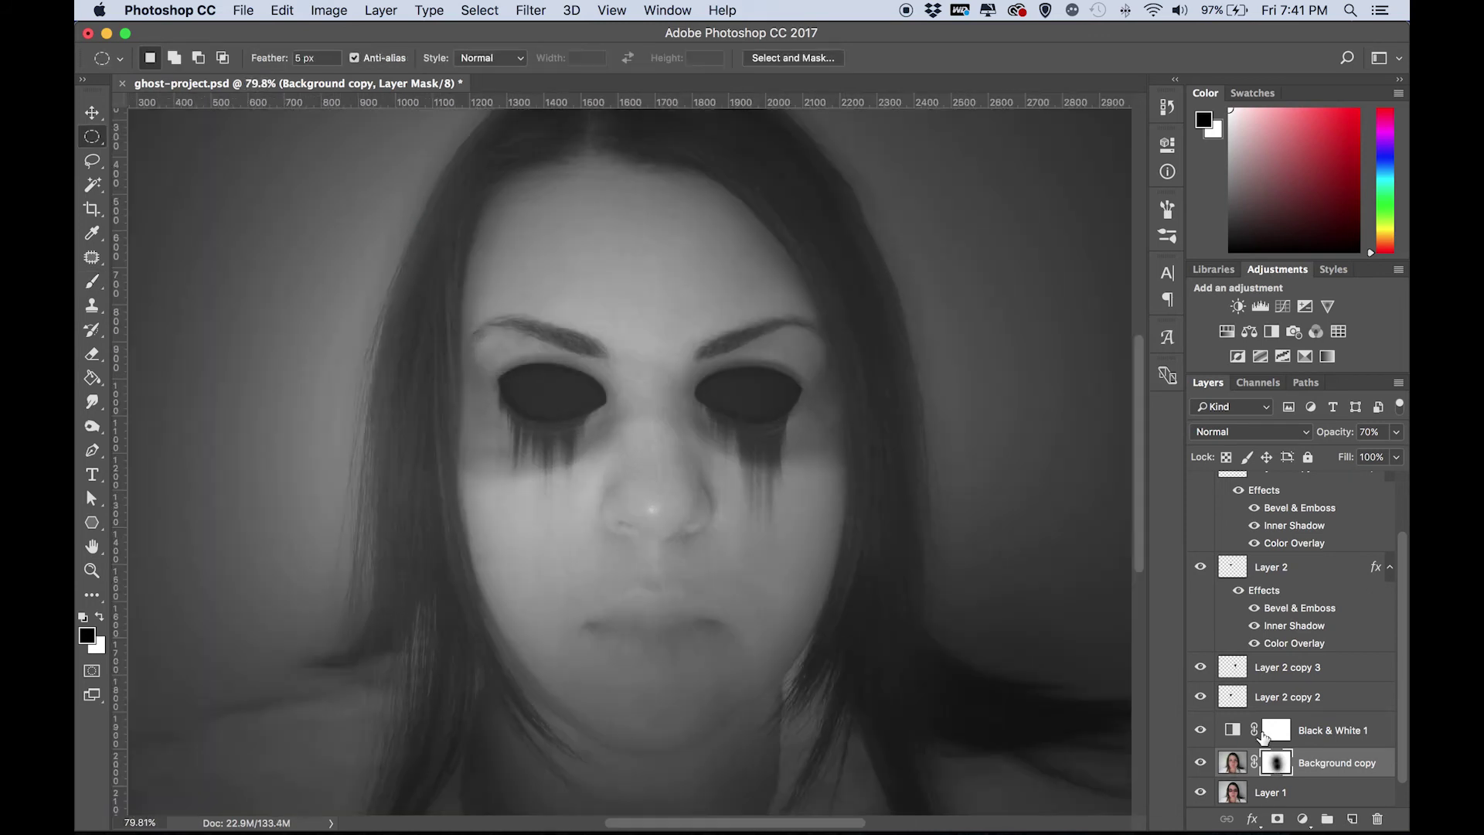
scroll(1255, 779, down, 1)
click(1273, 773)
Step: Add a white mask to Layer 1 and dab on it with a 140 px brush
click(1276, 818)
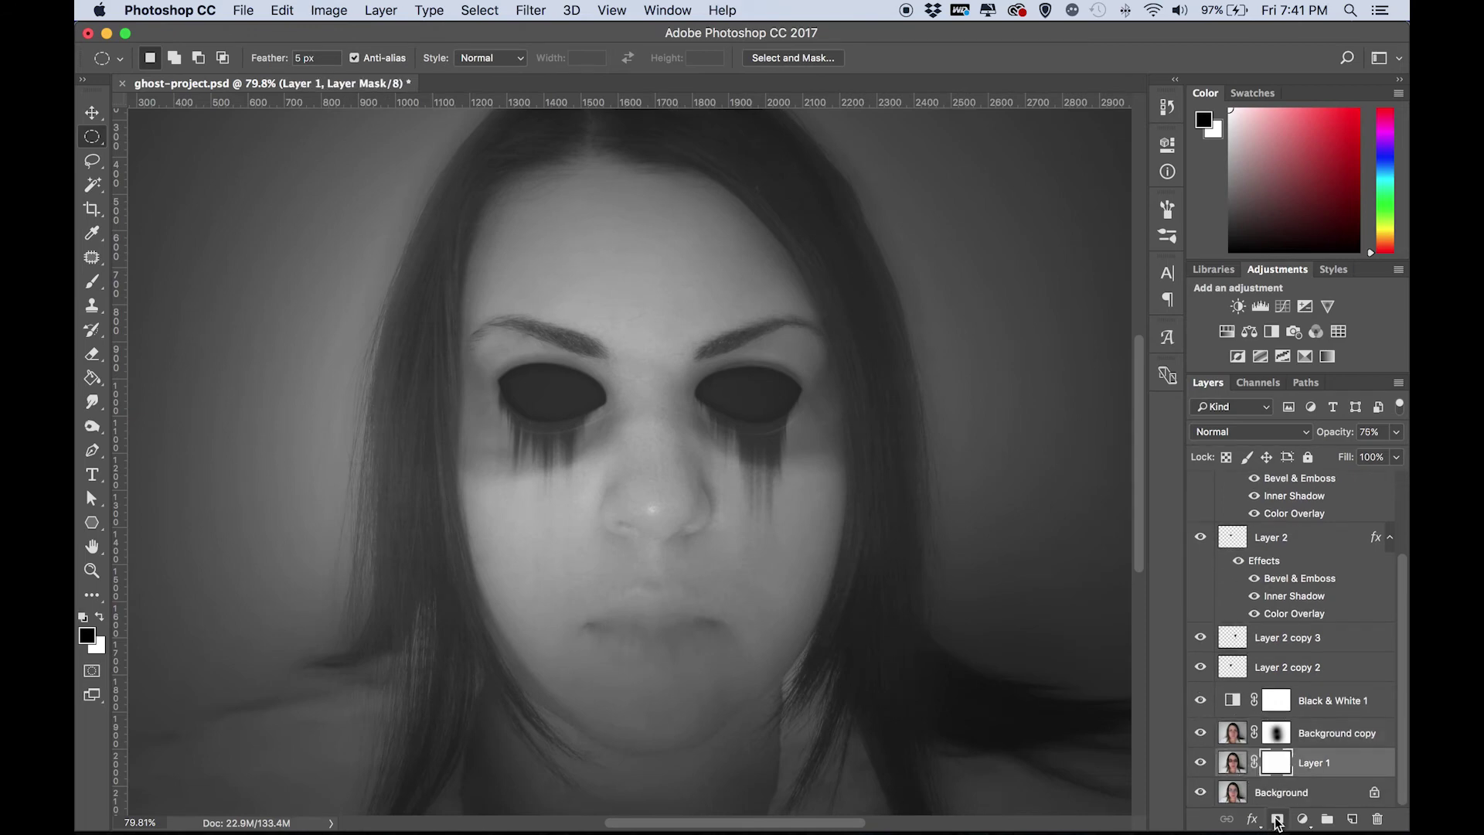
key(b)
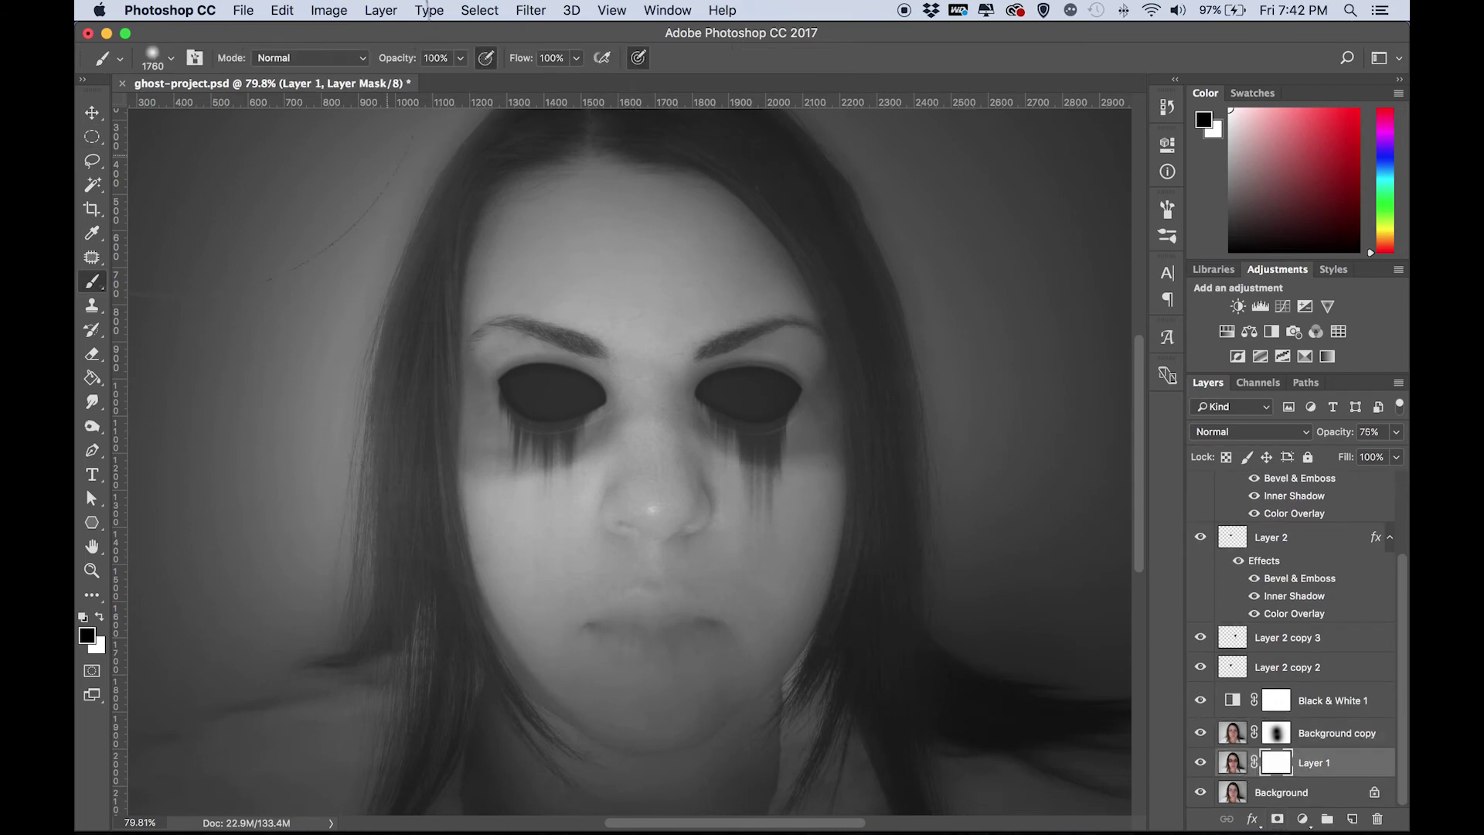
click(170, 60)
click(248, 111)
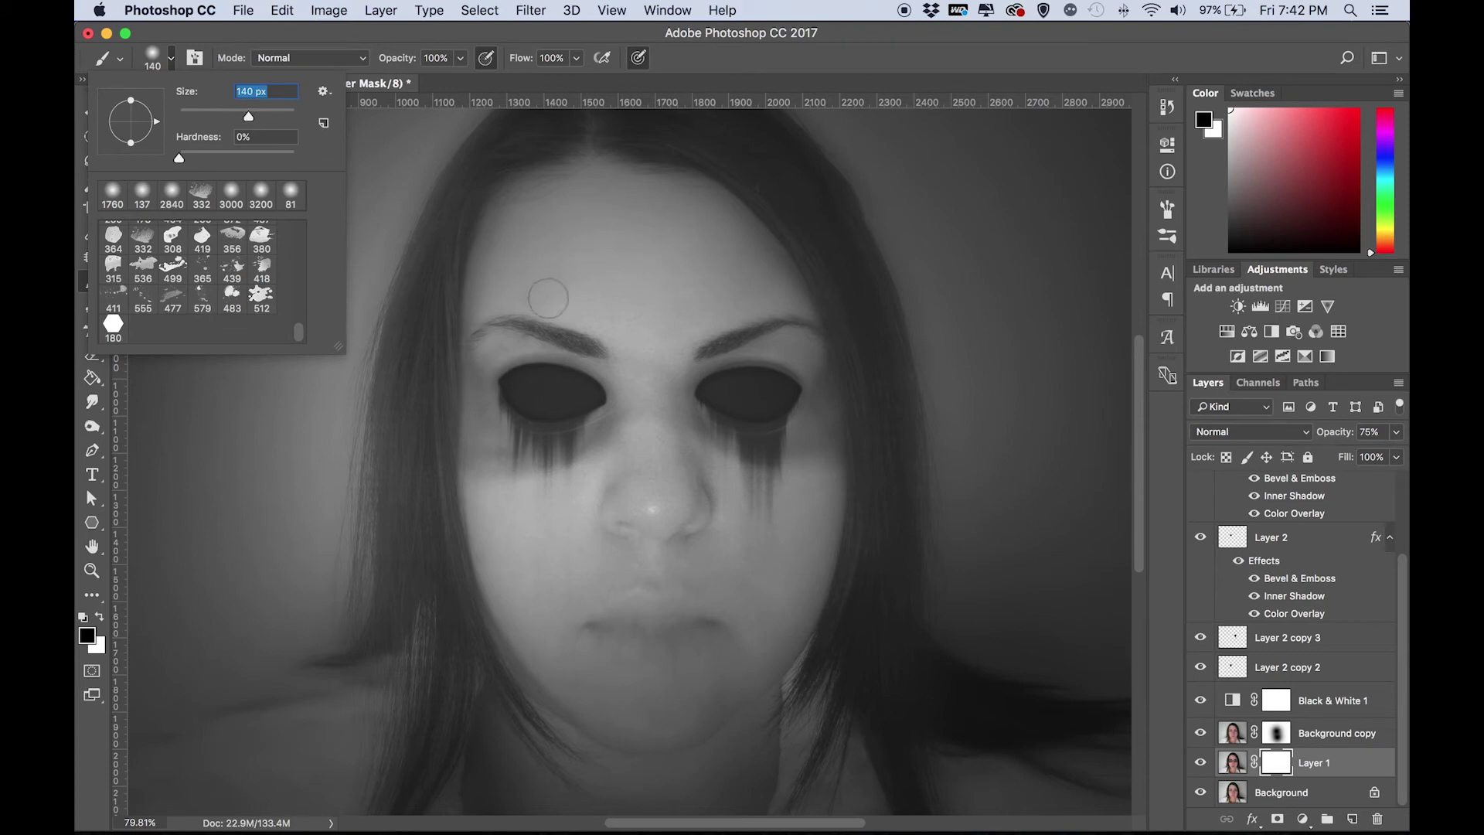
click(638, 350)
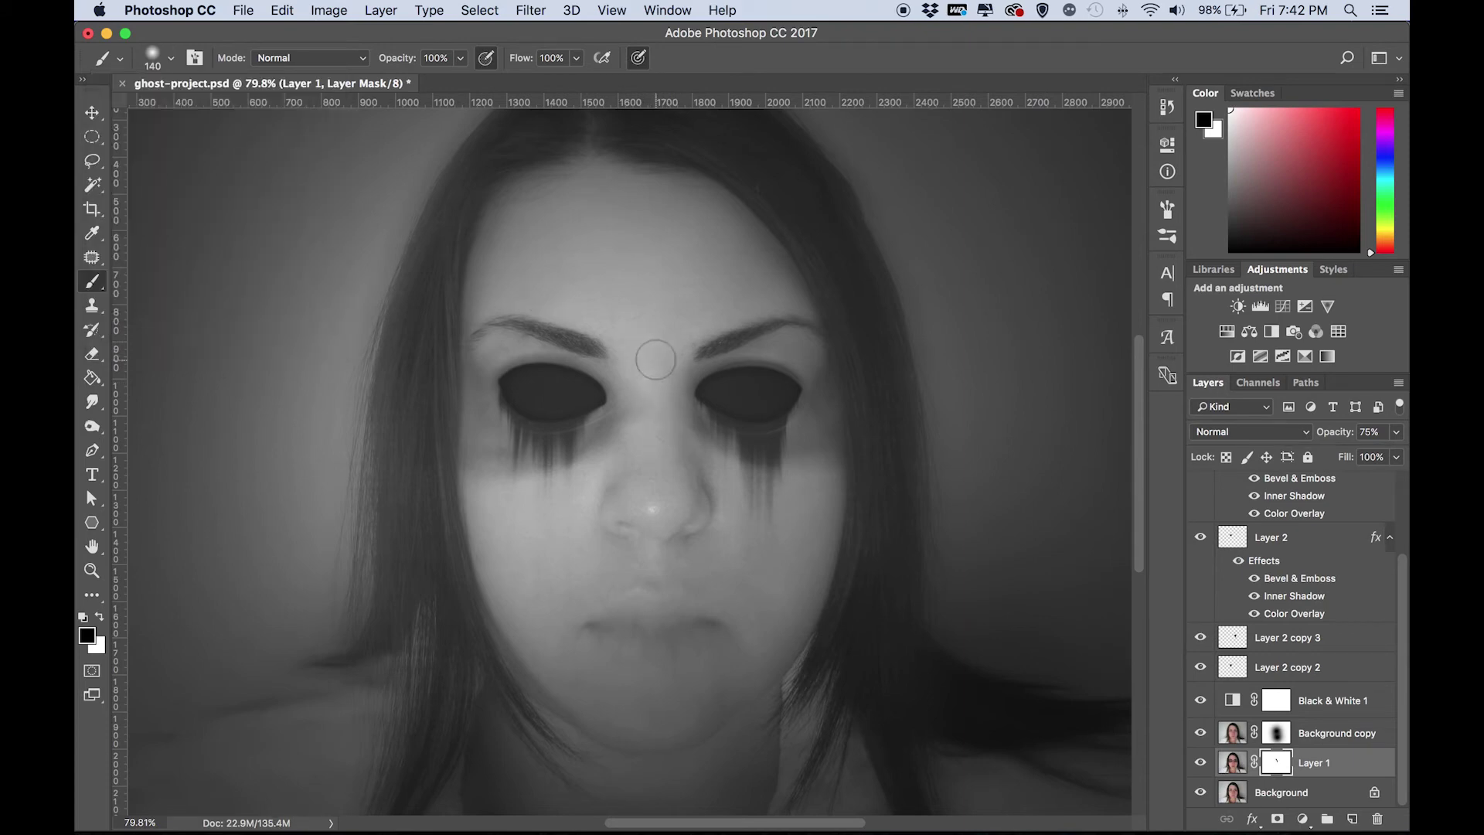
click(652, 347)
Step: On Layer 1's image, stroke over the lips with a 348 px toning brush to darken them
scroll(657, 523, down, 2)
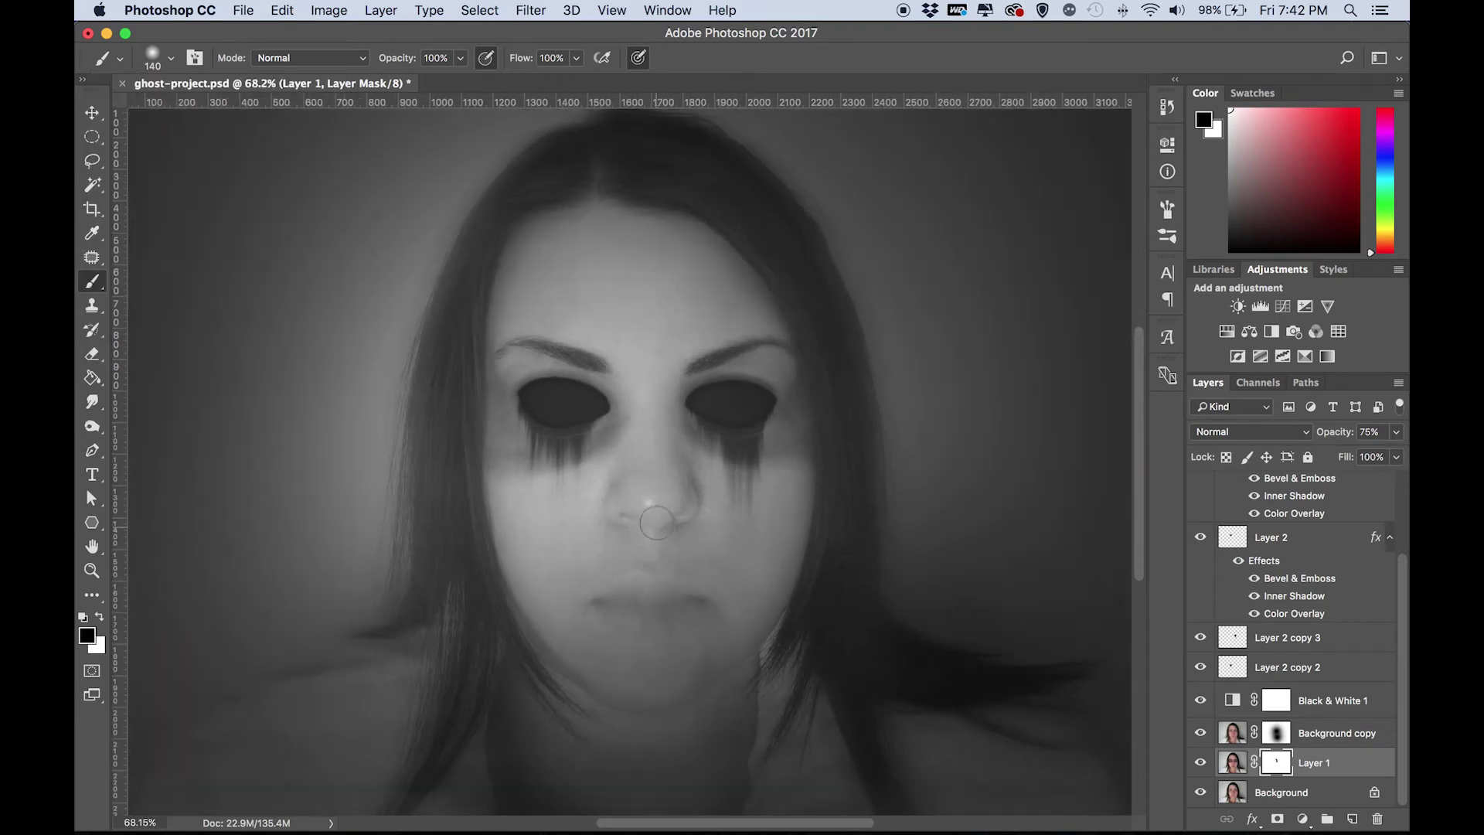
scroll(494, 486, down, 3)
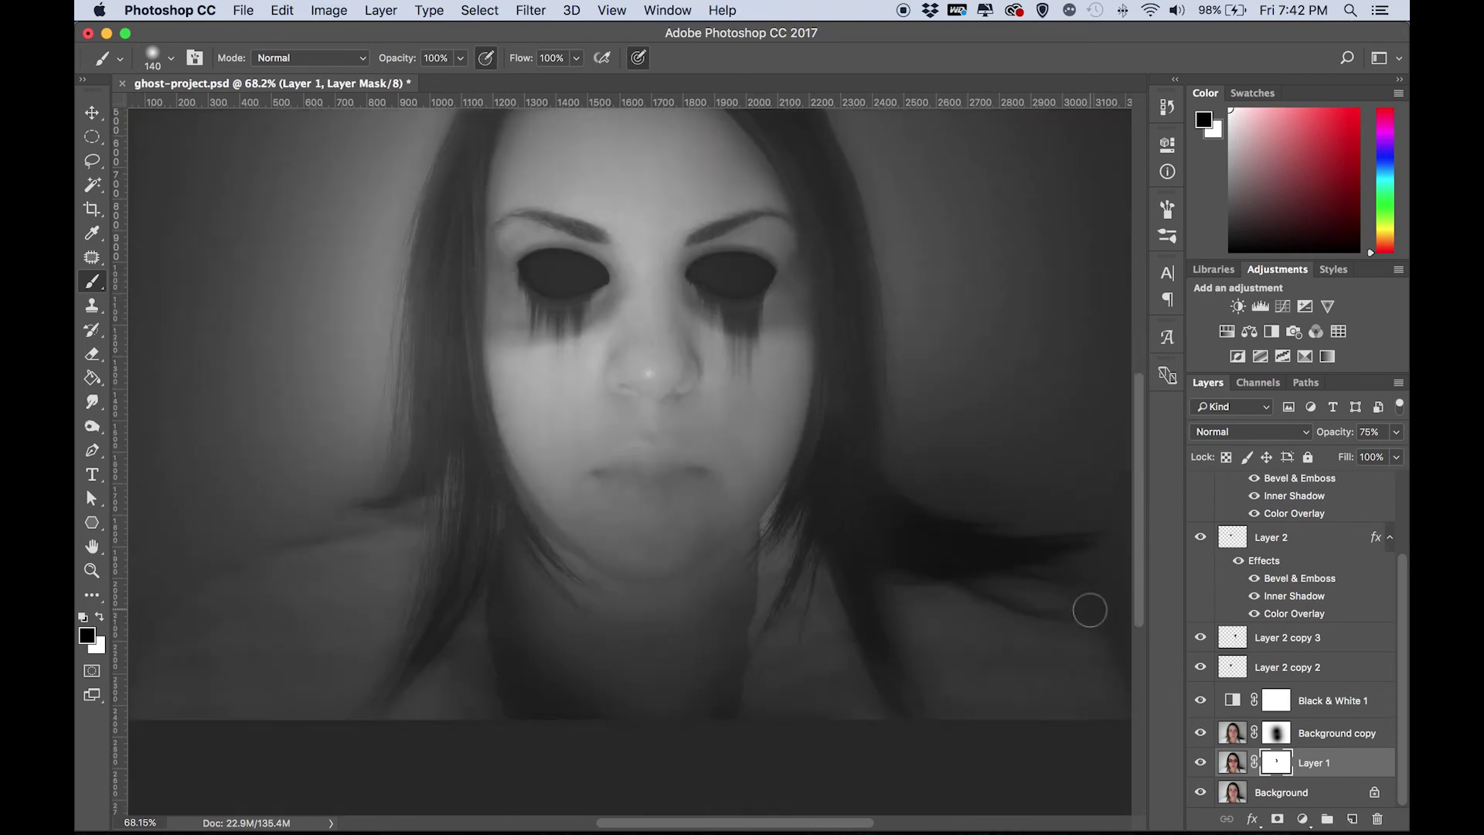
click(1234, 765)
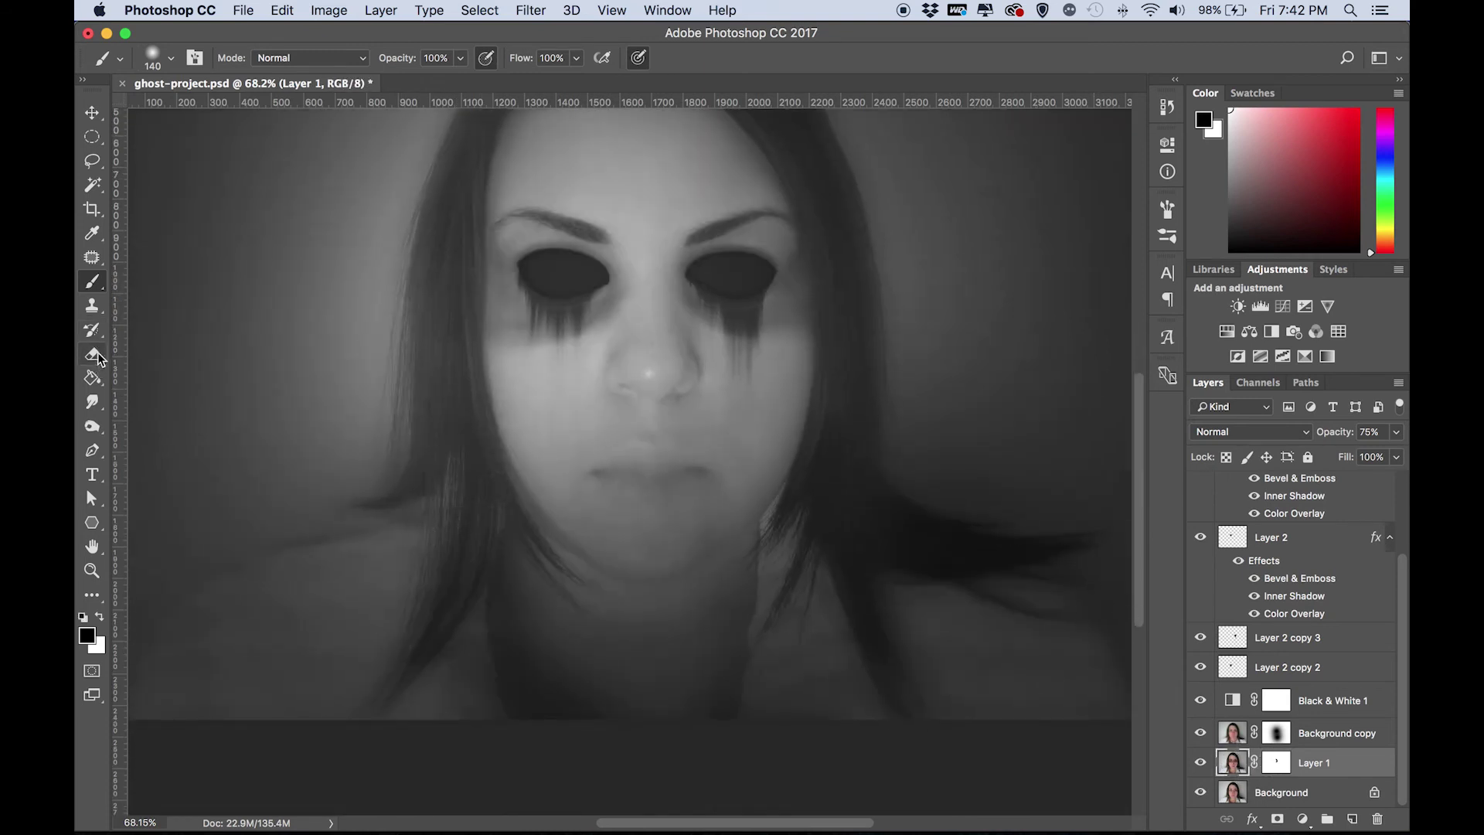
click(92, 427)
click(169, 59)
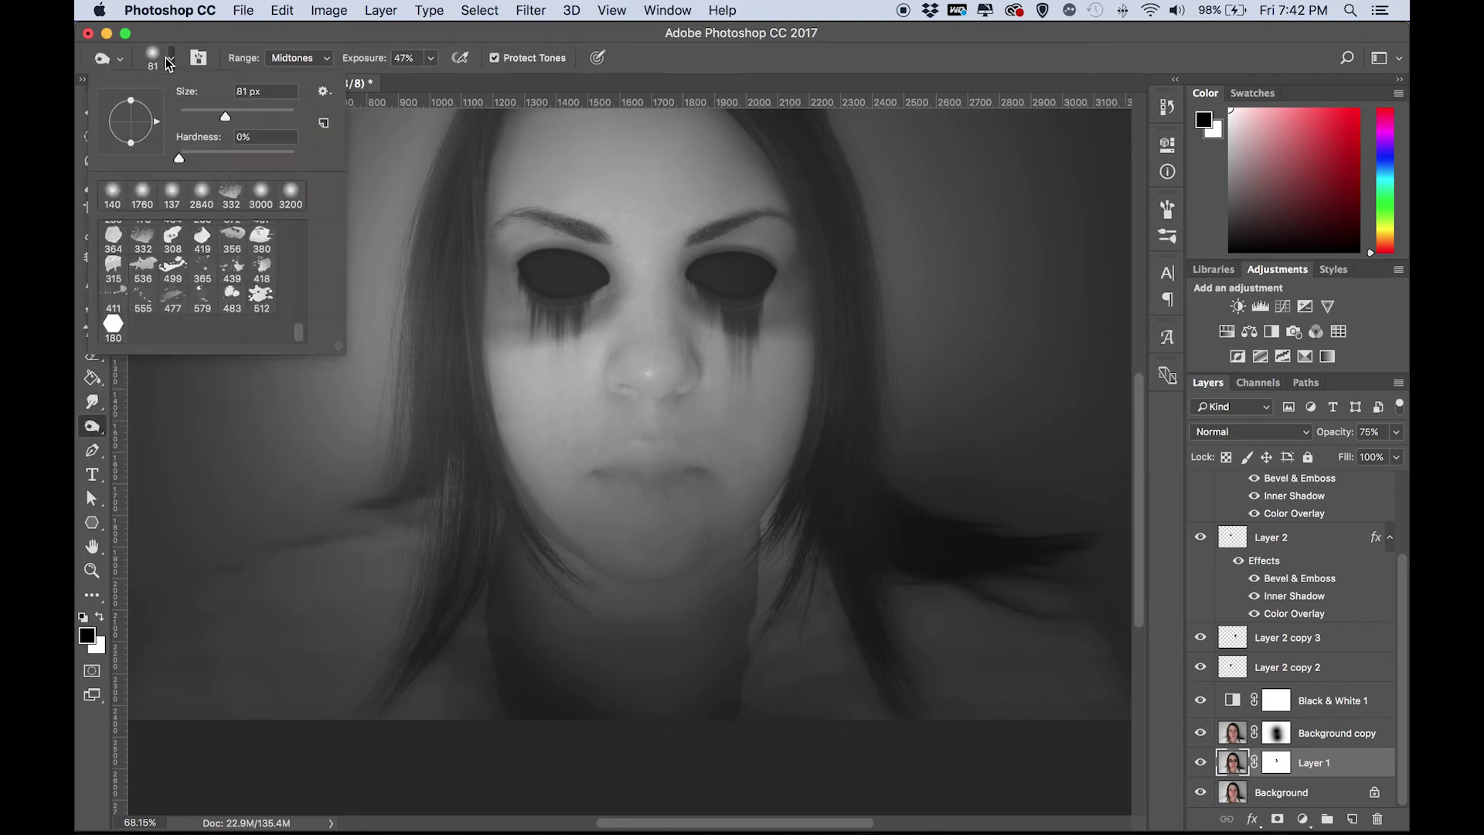
click(252, 116)
drag(266, 120, 284, 123)
click(612, 367)
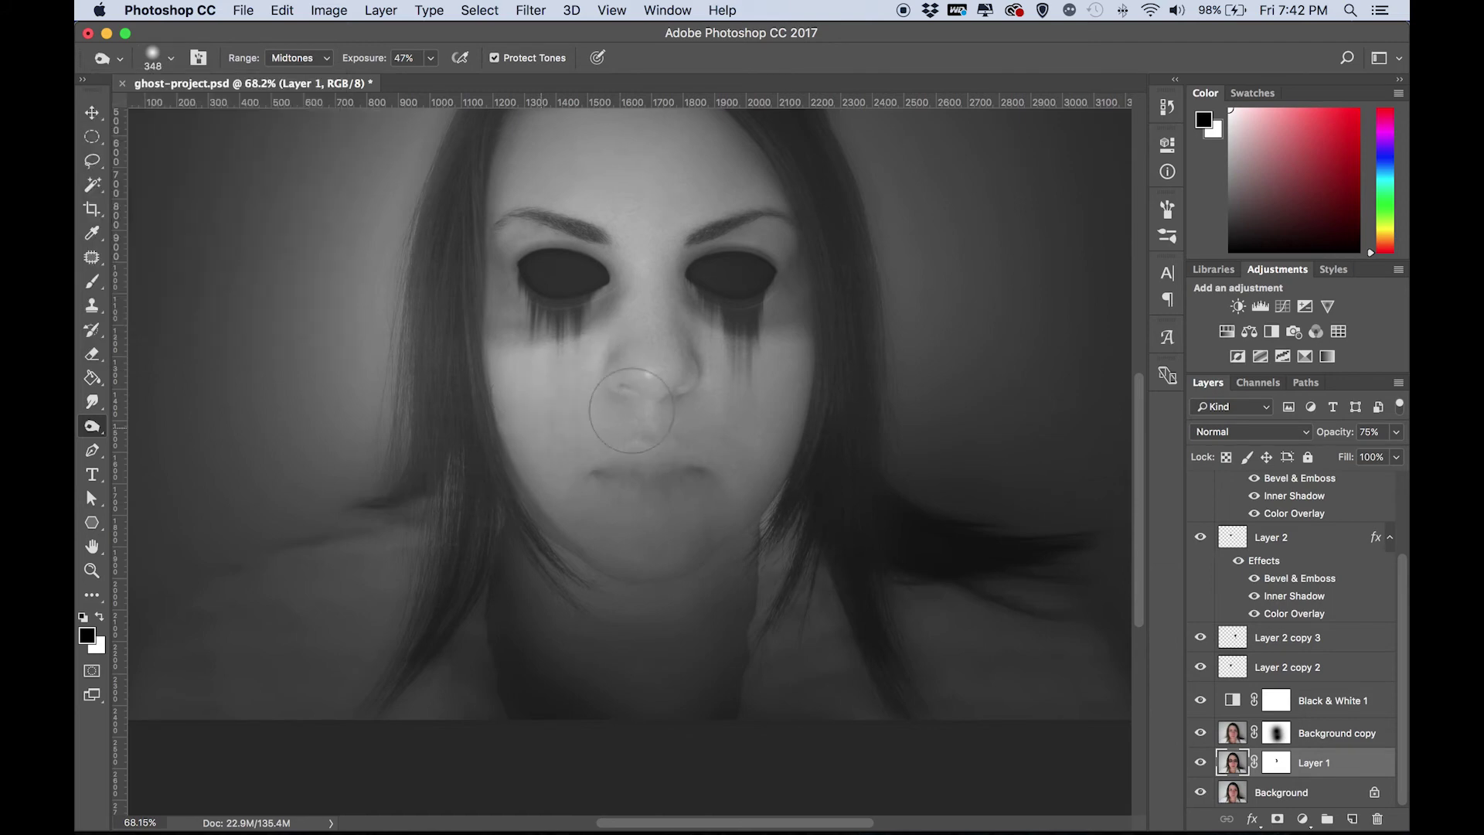
scroll(623, 362, up, 5)
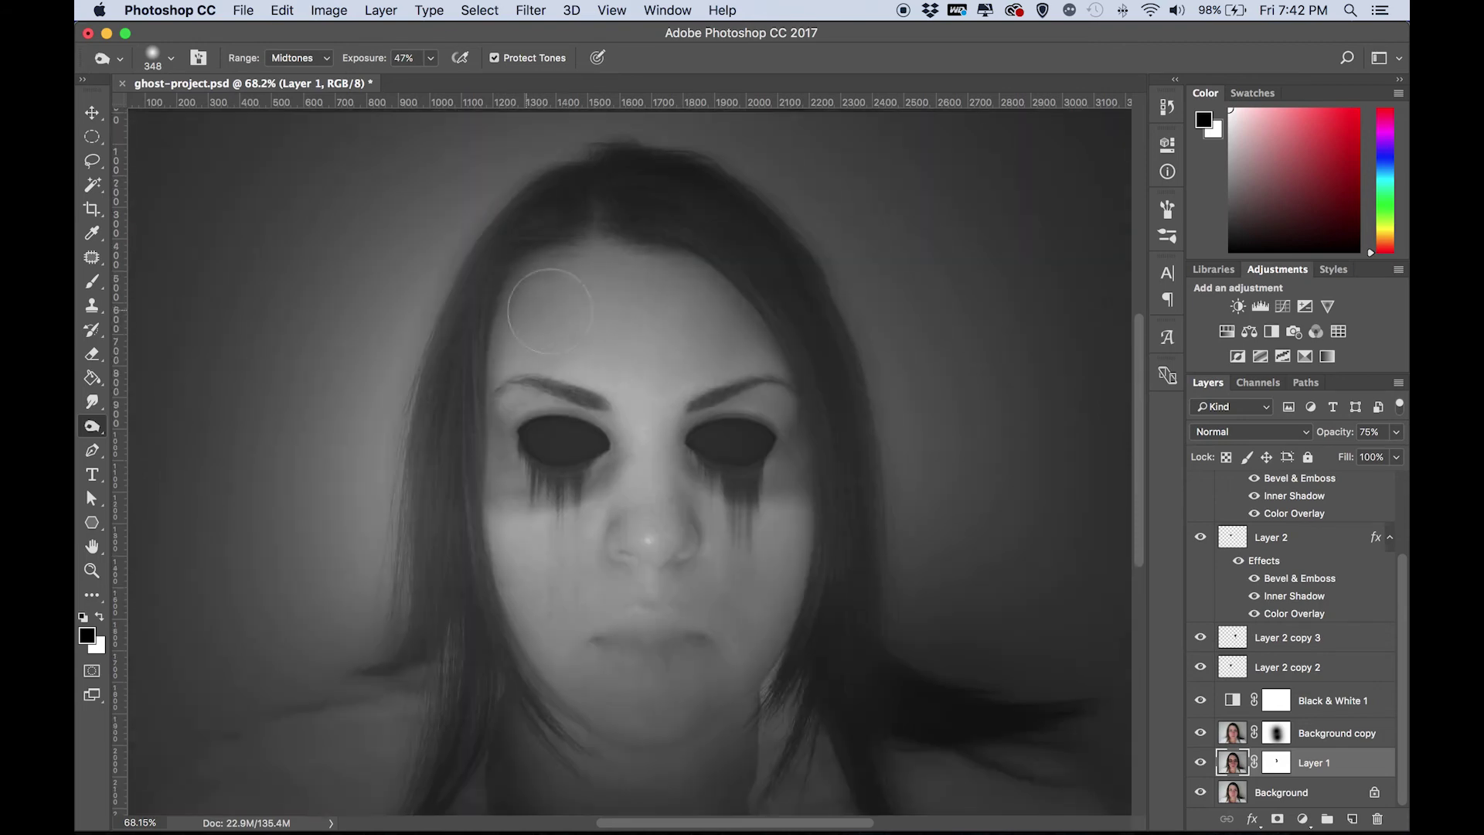
scroll(625, 369, down, 1)
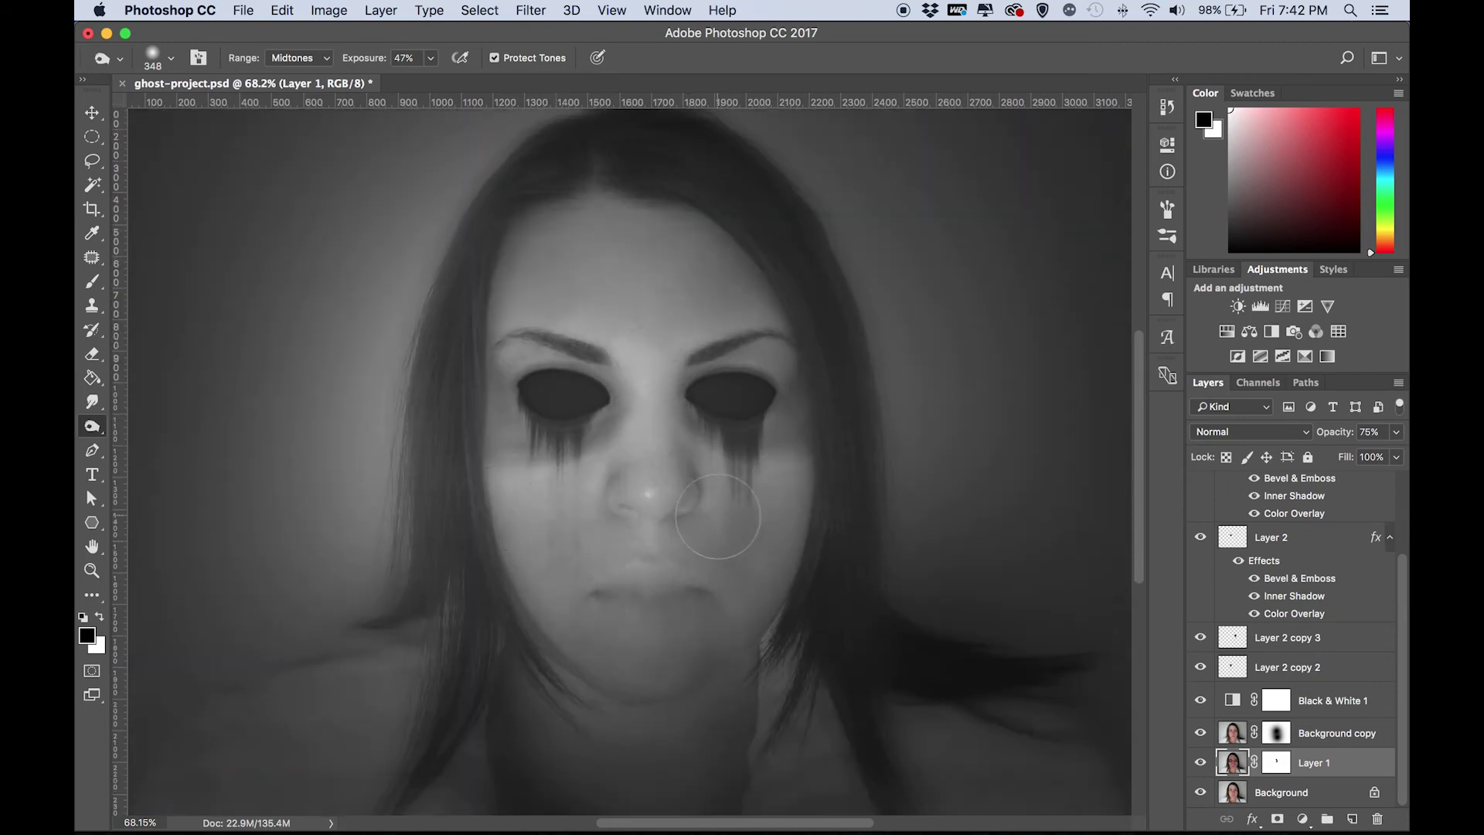
mouse_move(768, 590)
mouse_down()
mouse_move(620, 613)
mouse_move(576, 596)
mouse_move(677, 600)
mouse_up()
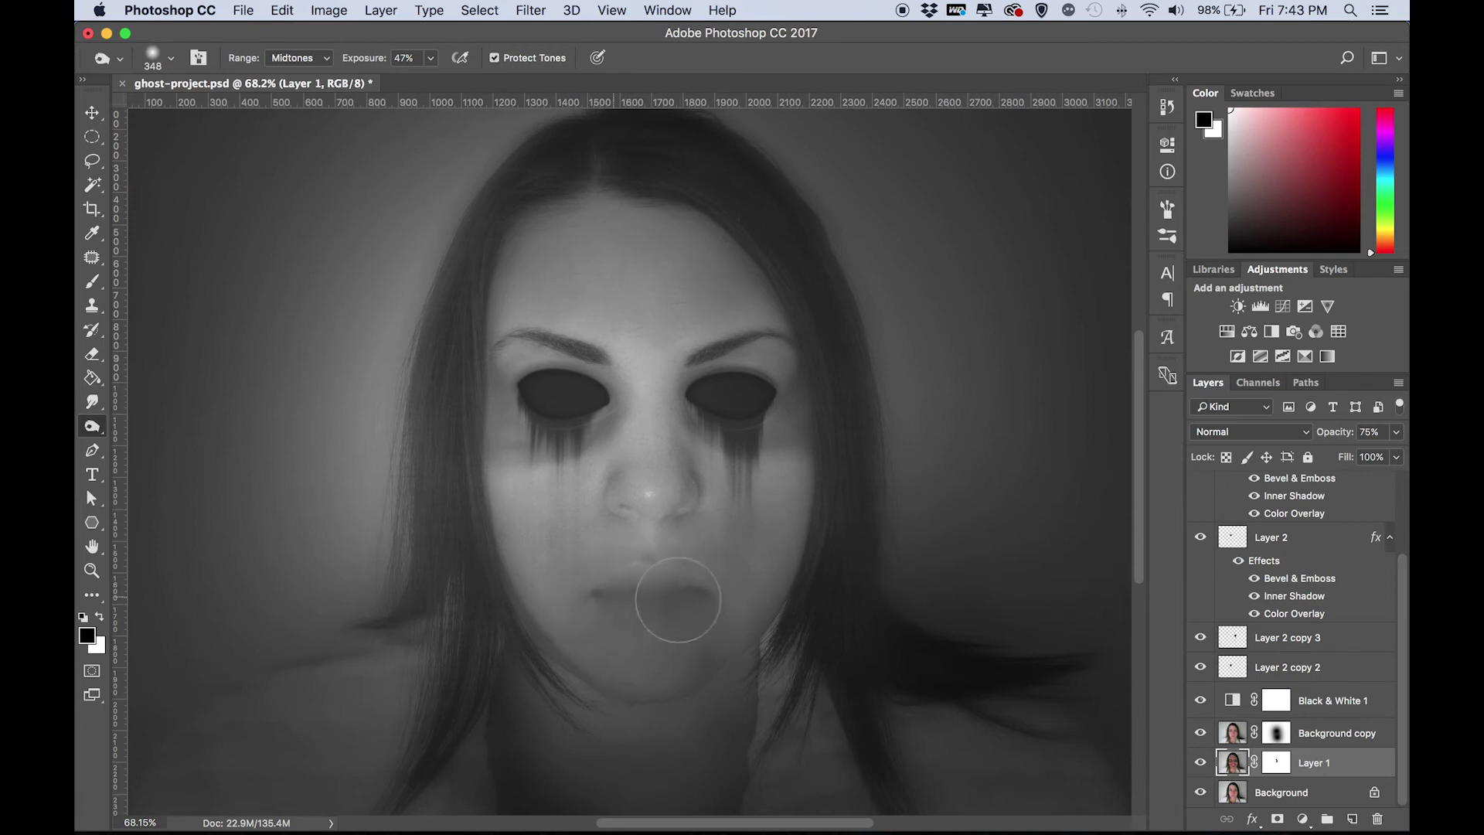
Step: Target Layer 1's mask with the Brush tool and white as the foreground colour
click(1276, 762)
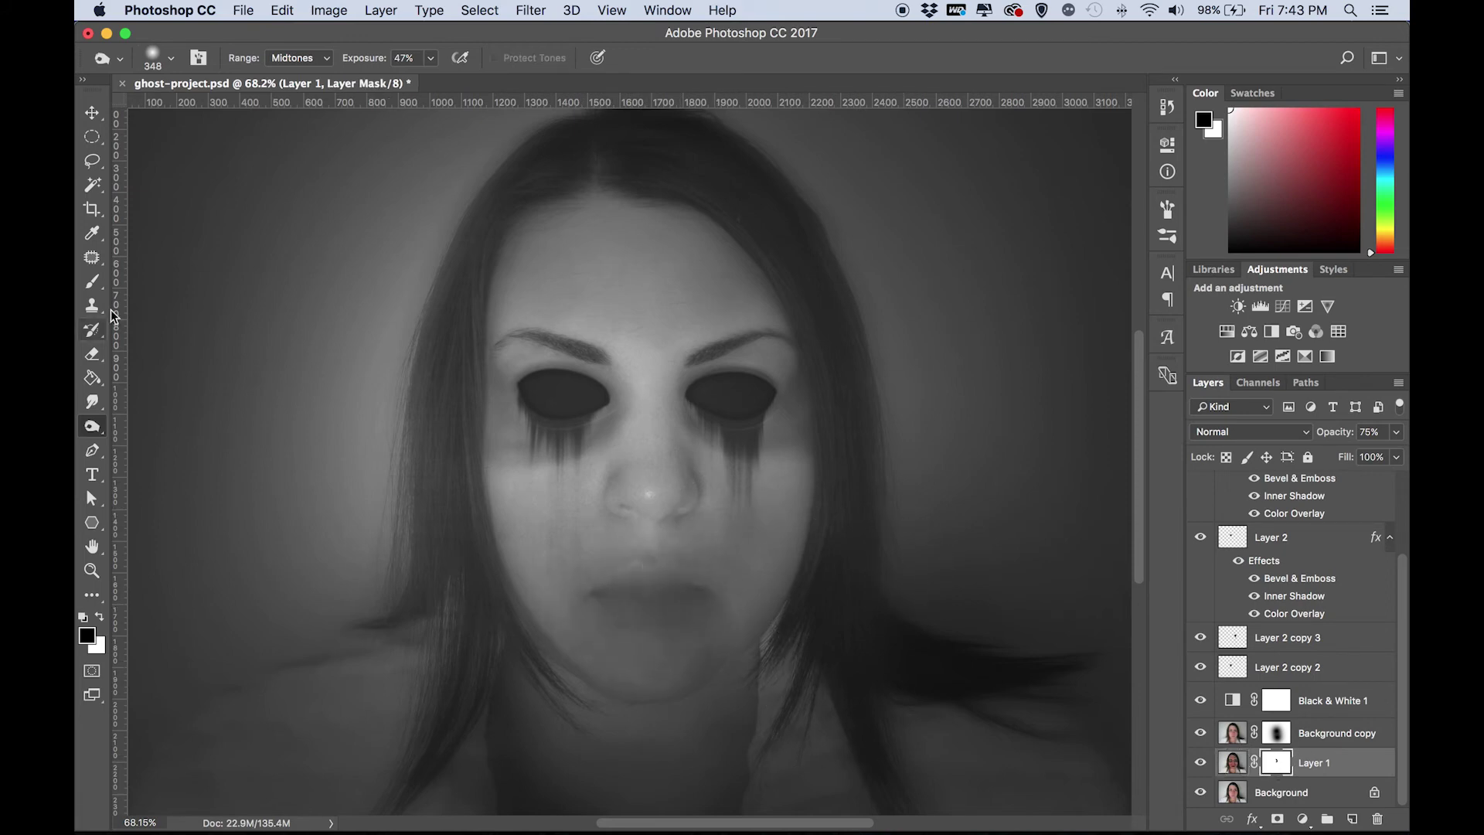
key(b)
key(x)
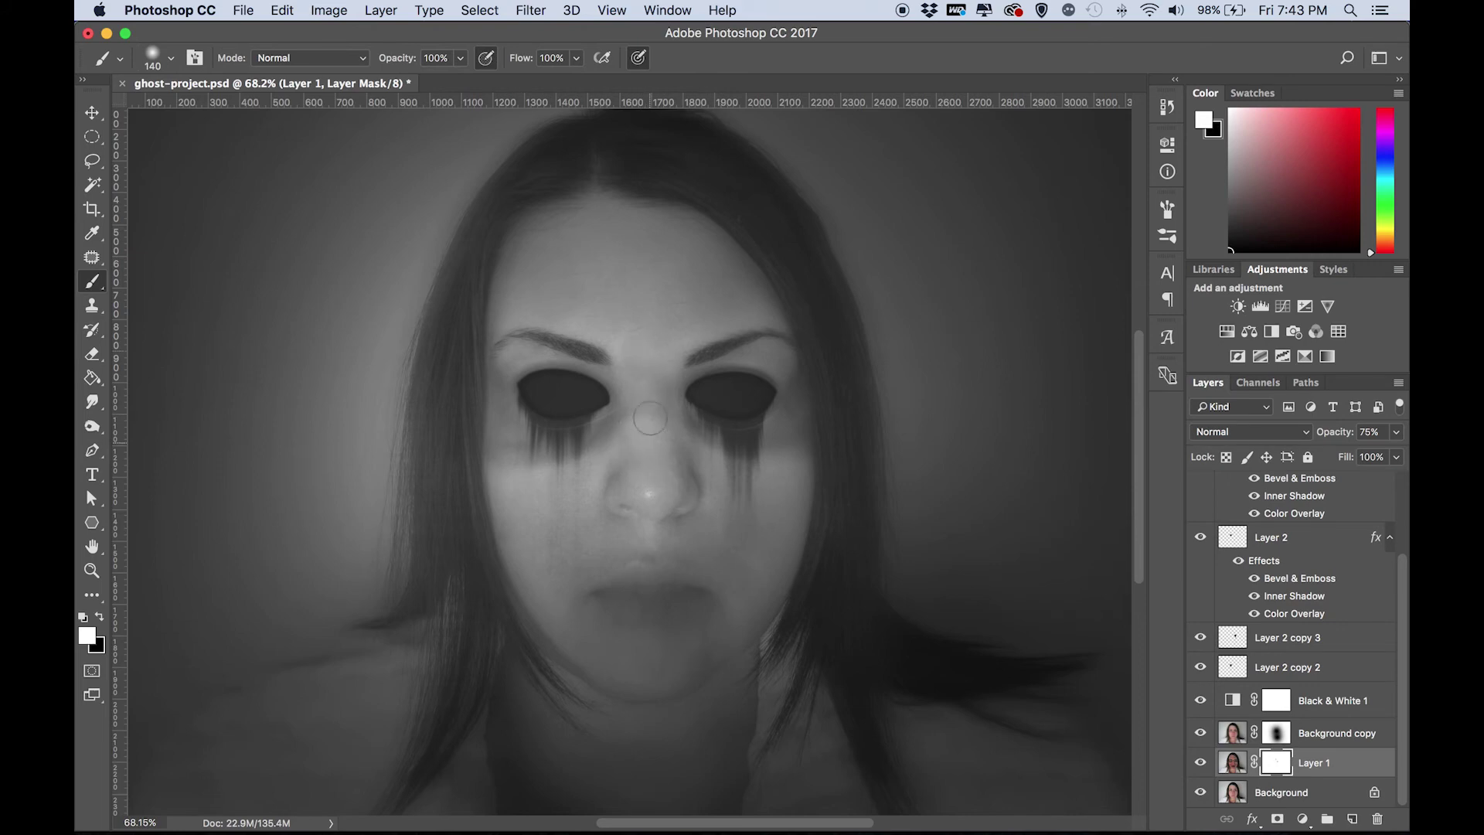
Step: Apply a 4.4 px Gaussian Blur to the Layer 2 copy 3 drip layer
scroll(628, 424, up, 3)
key(v)
scroll(1292, 651, up, 3)
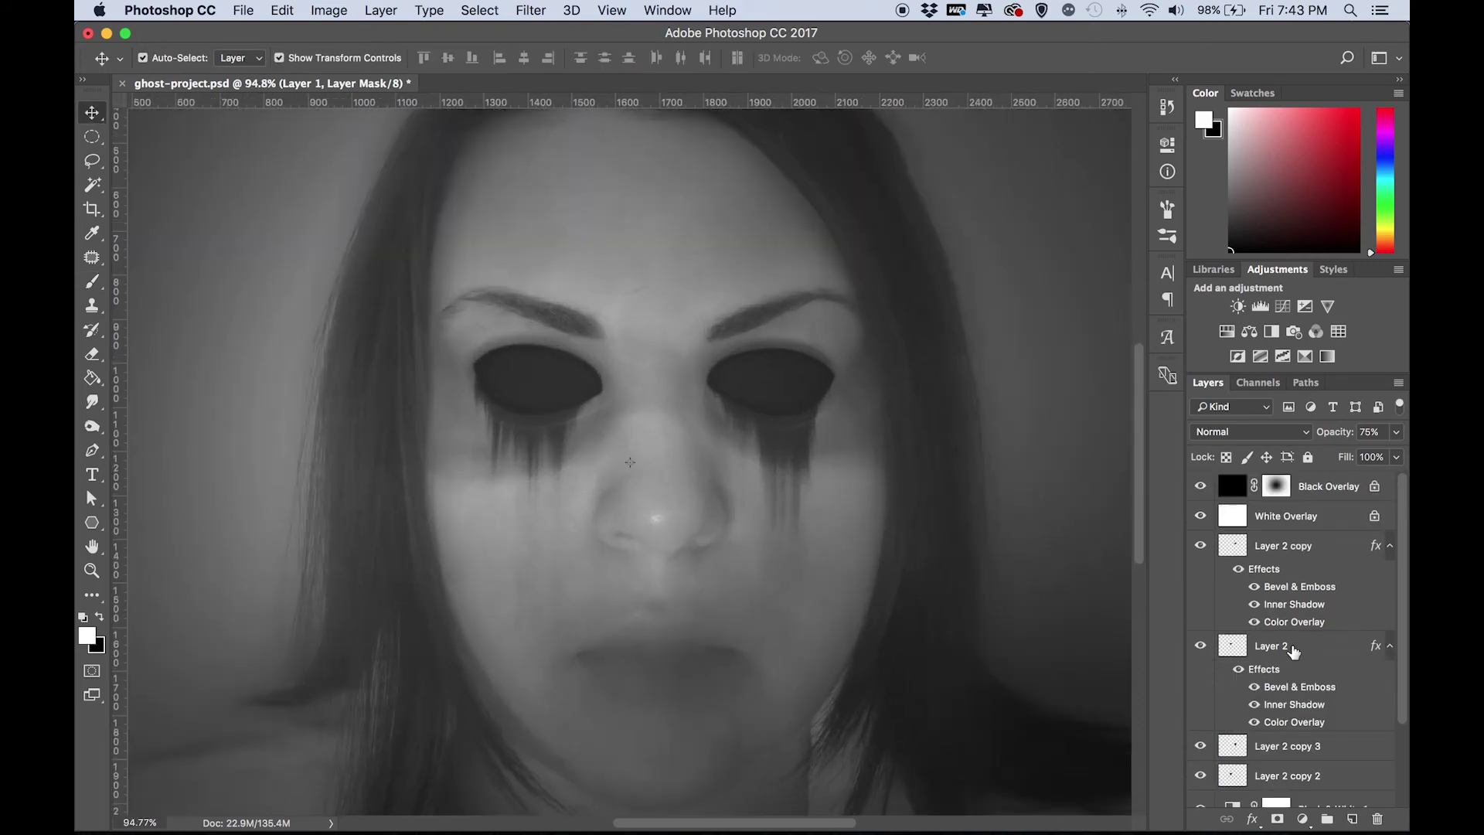
click(1279, 749)
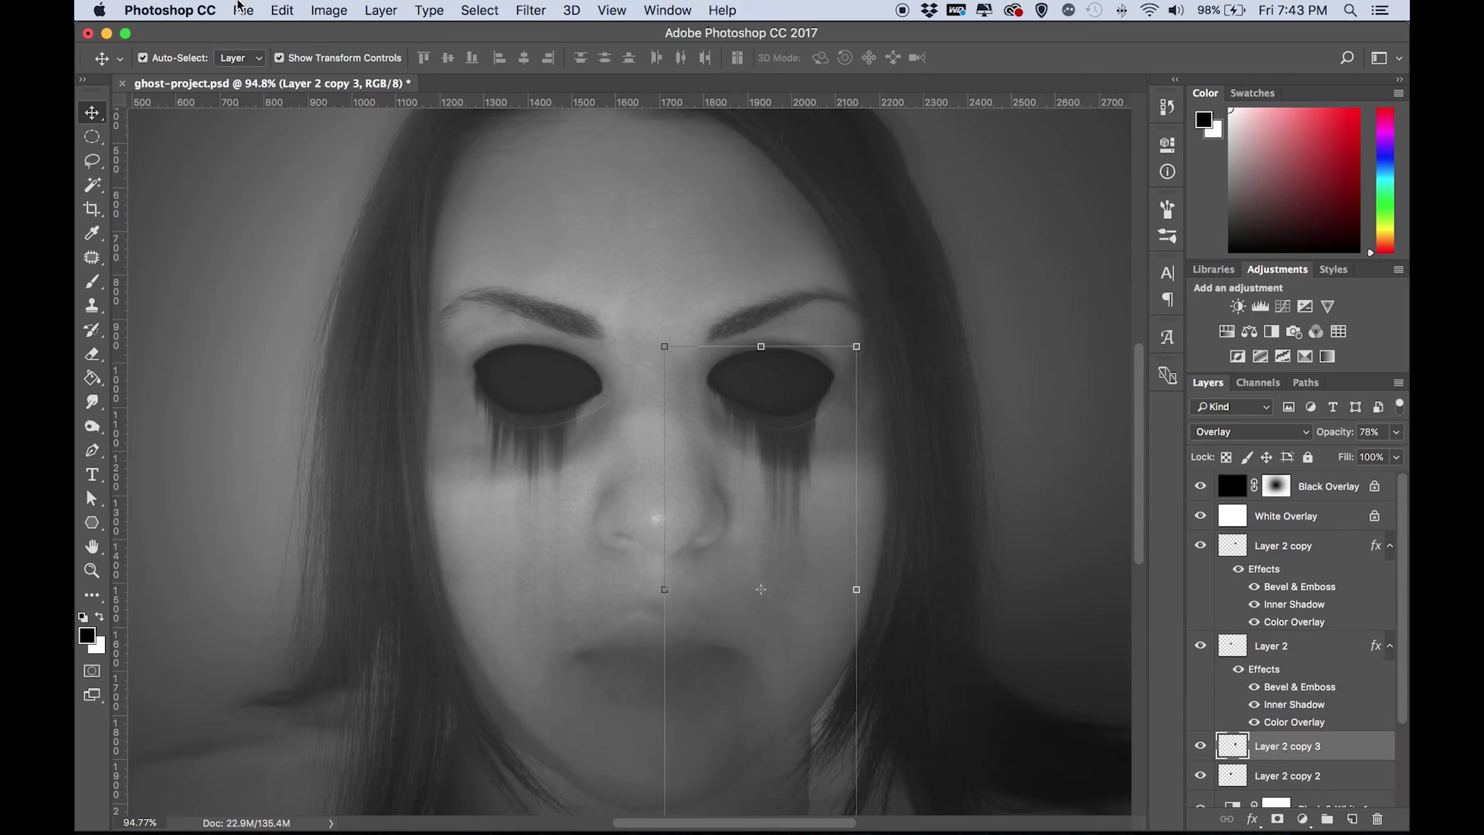
click(530, 10)
mouse_move(601, 238)
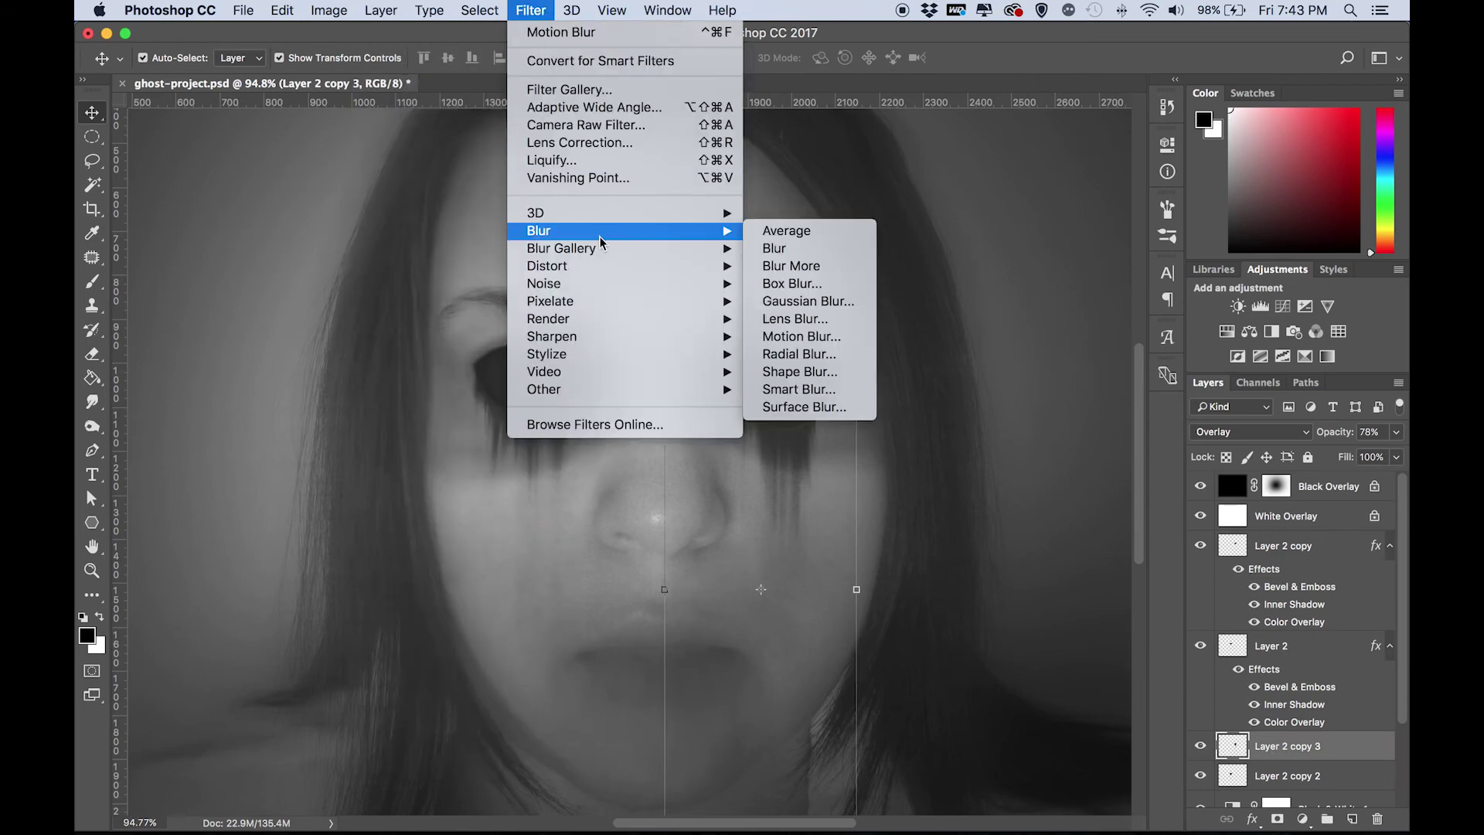
click(808, 301)
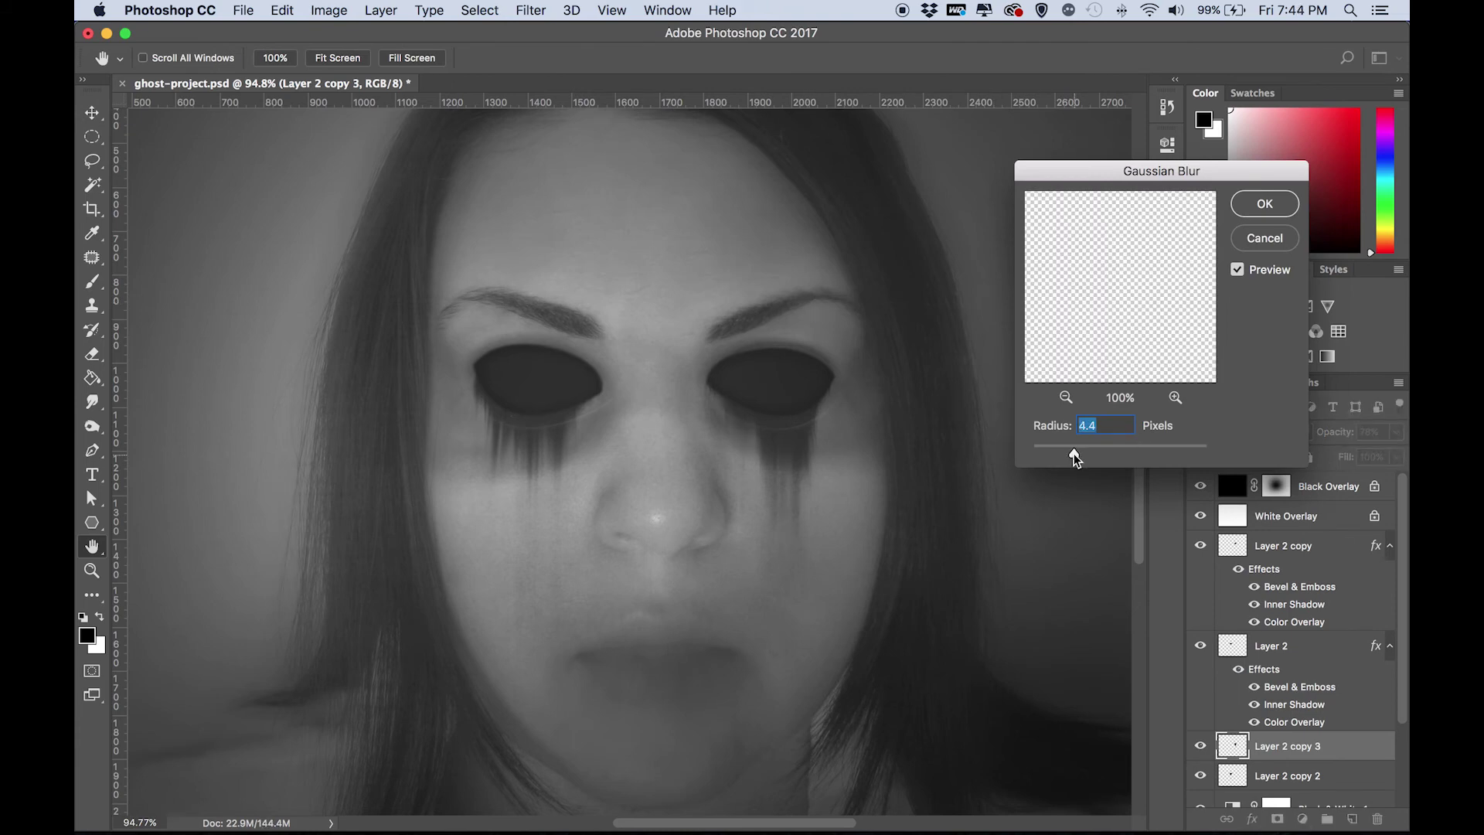
click(1264, 204)
Step: Reapply the same Gaussian Blur to the Layer 2 copy 2 drip layer
key(v)
key(alt+bracketleft)
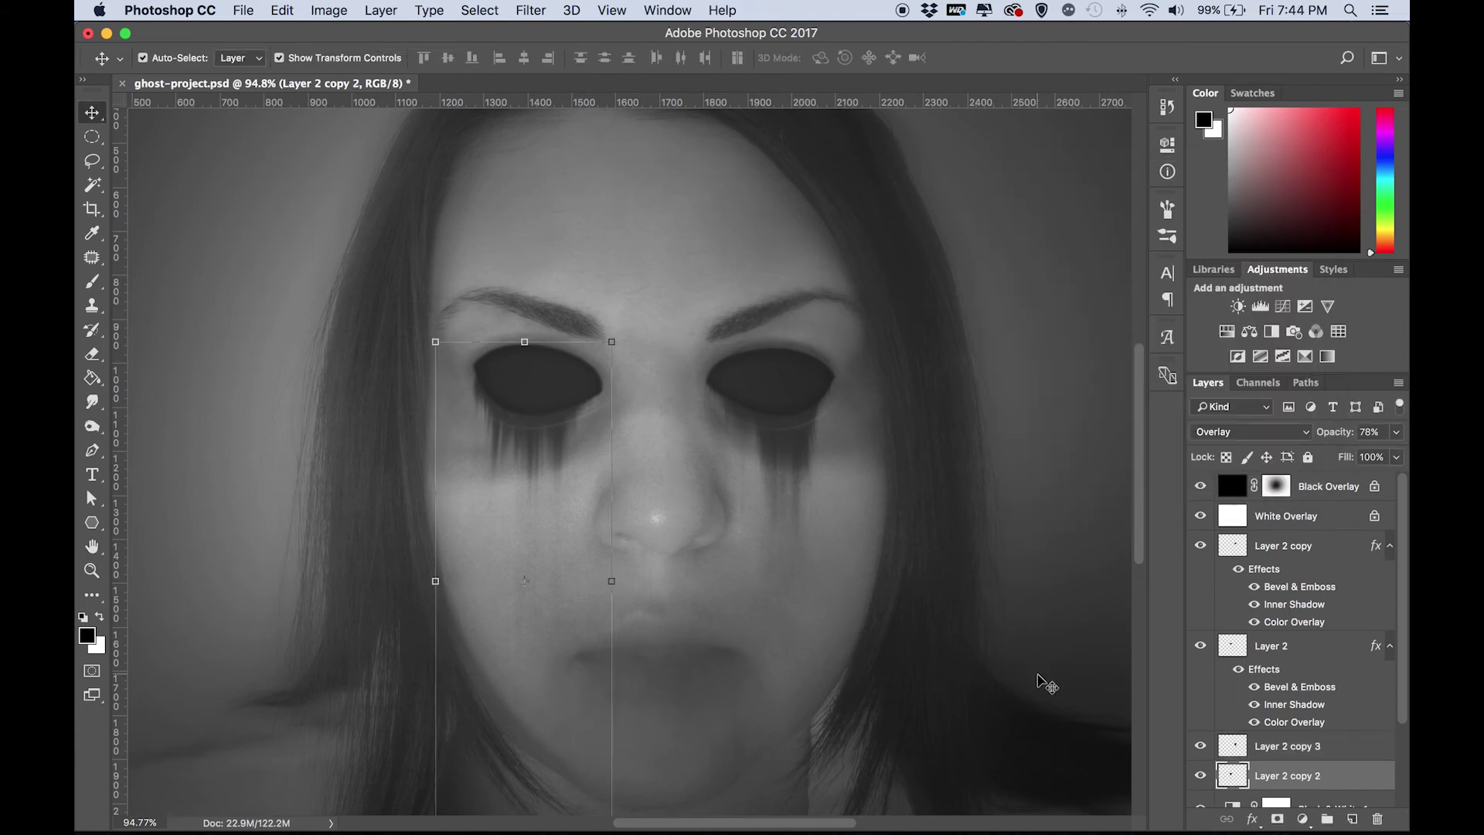
click(479, 10)
click(539, 33)
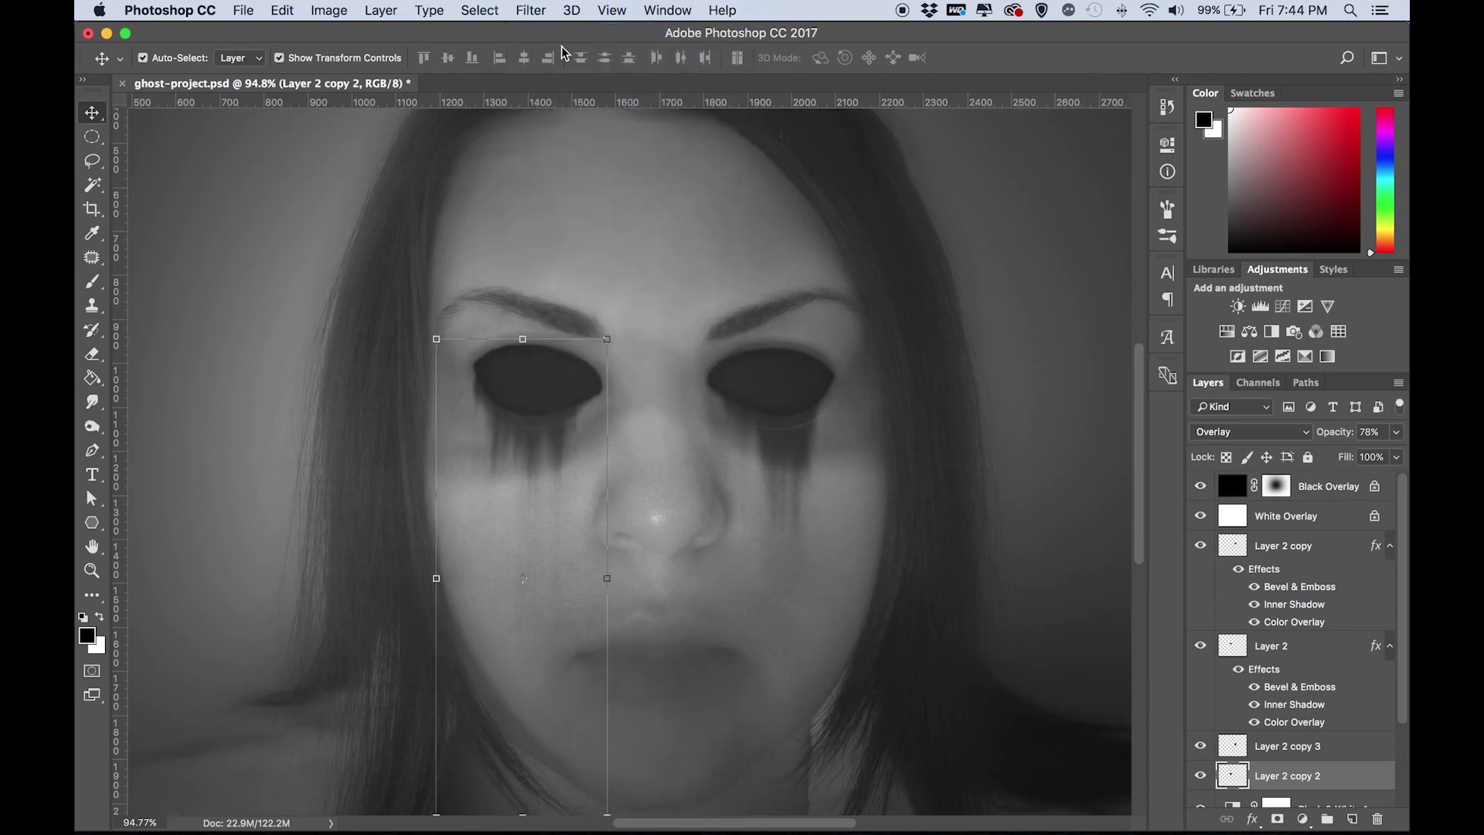
Step: Switch to the Smudge tool from the toolbar
scroll(917, 394, down, 3)
scroll(917, 394, up, 4)
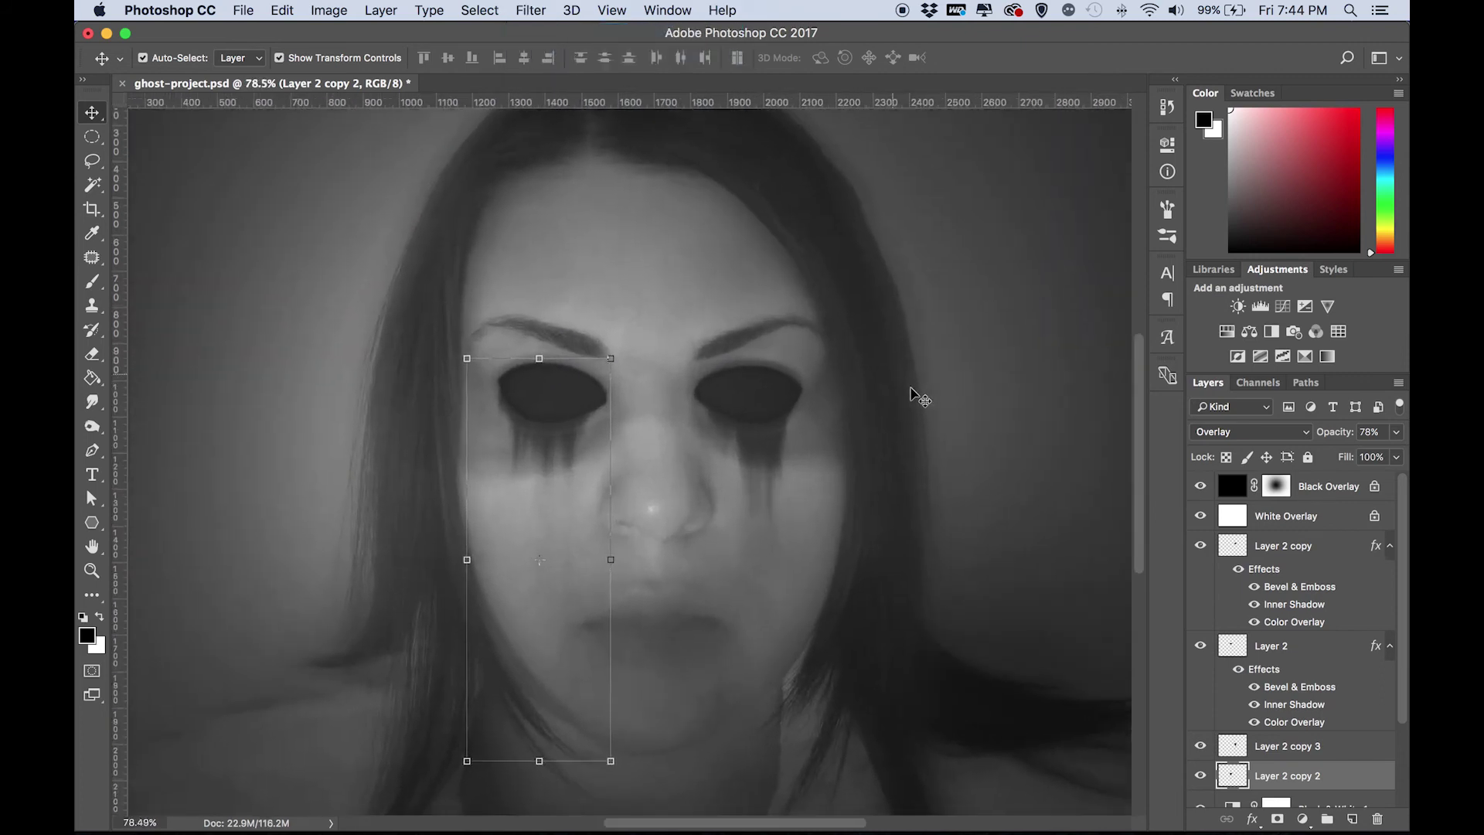
scroll(917, 394, up, 3)
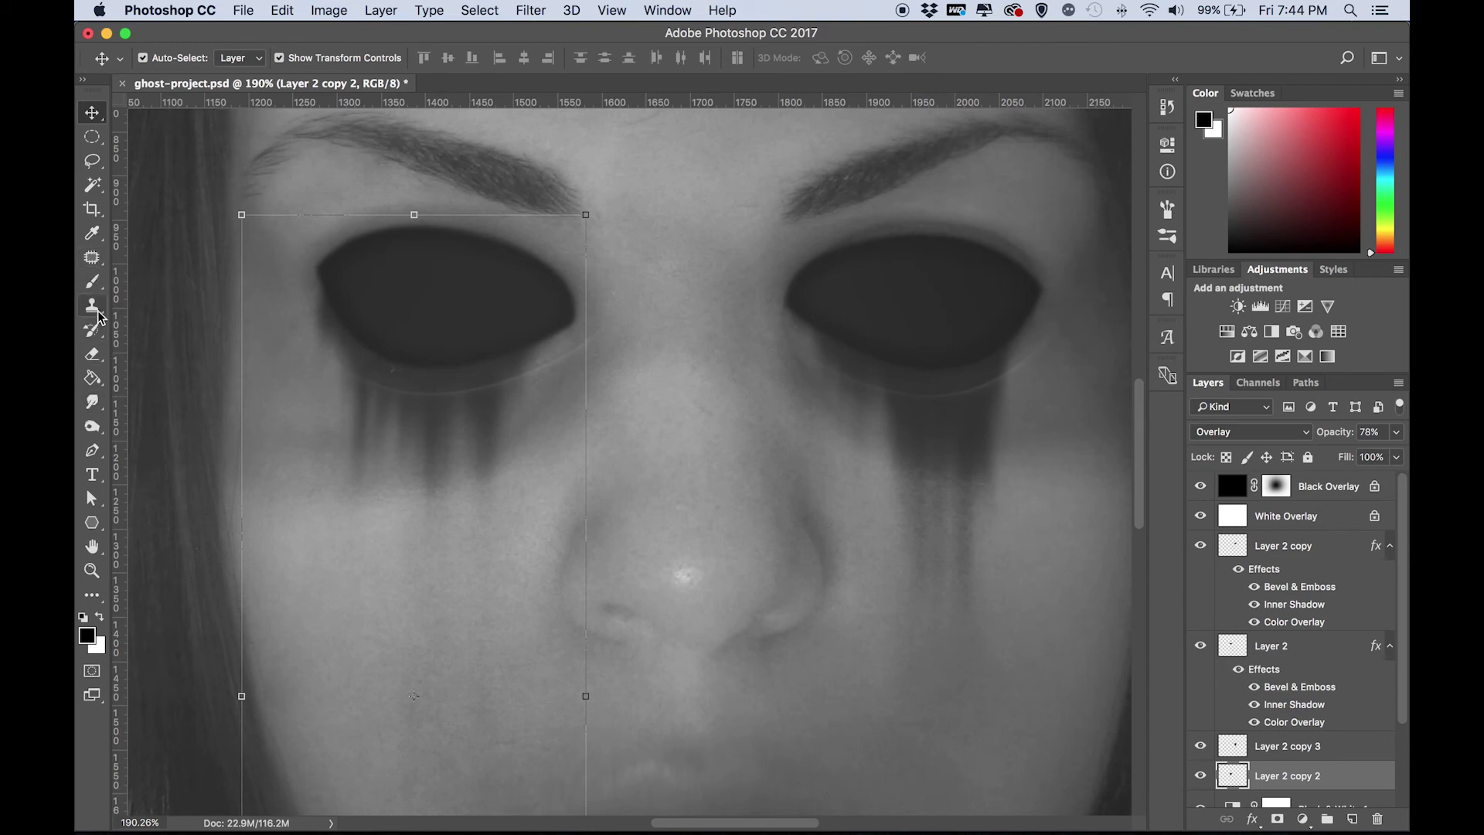
click(92, 282)
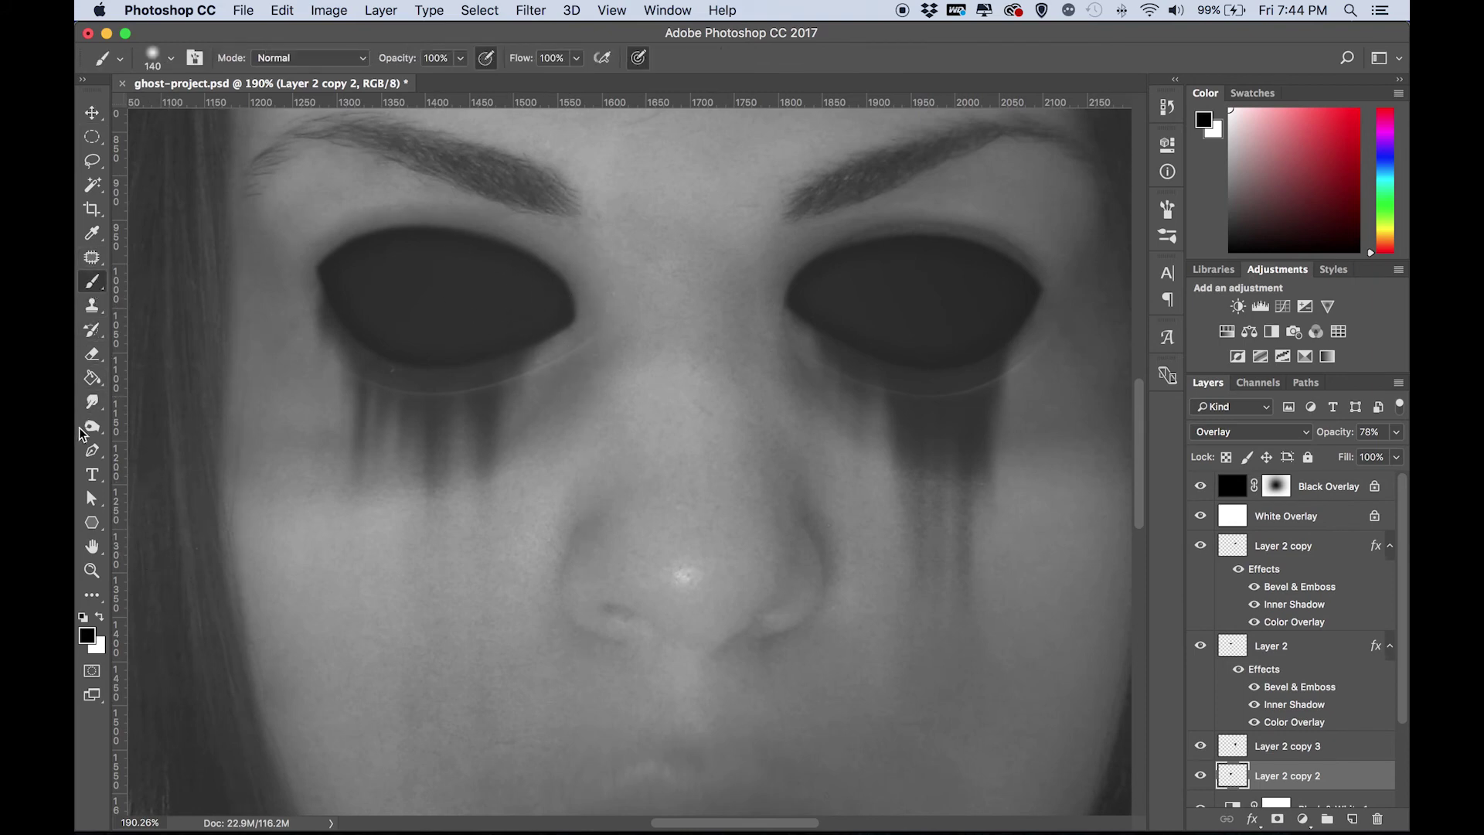
click(92, 402)
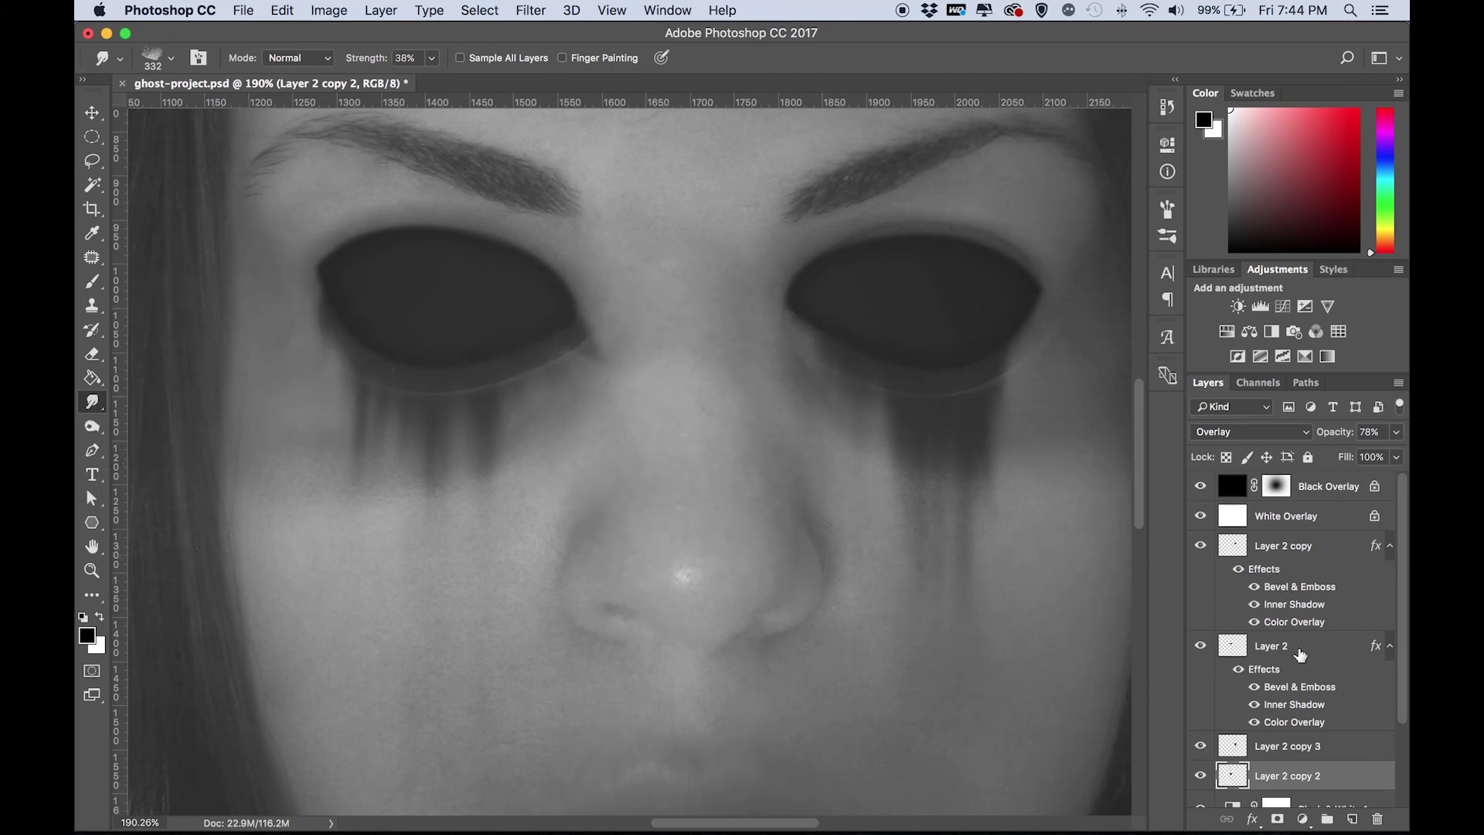
Step: Select Layer 2 copy 3 and try the Burn tool before returning to Smudge
scroll(1301, 654, down, 2)
click(1287, 677)
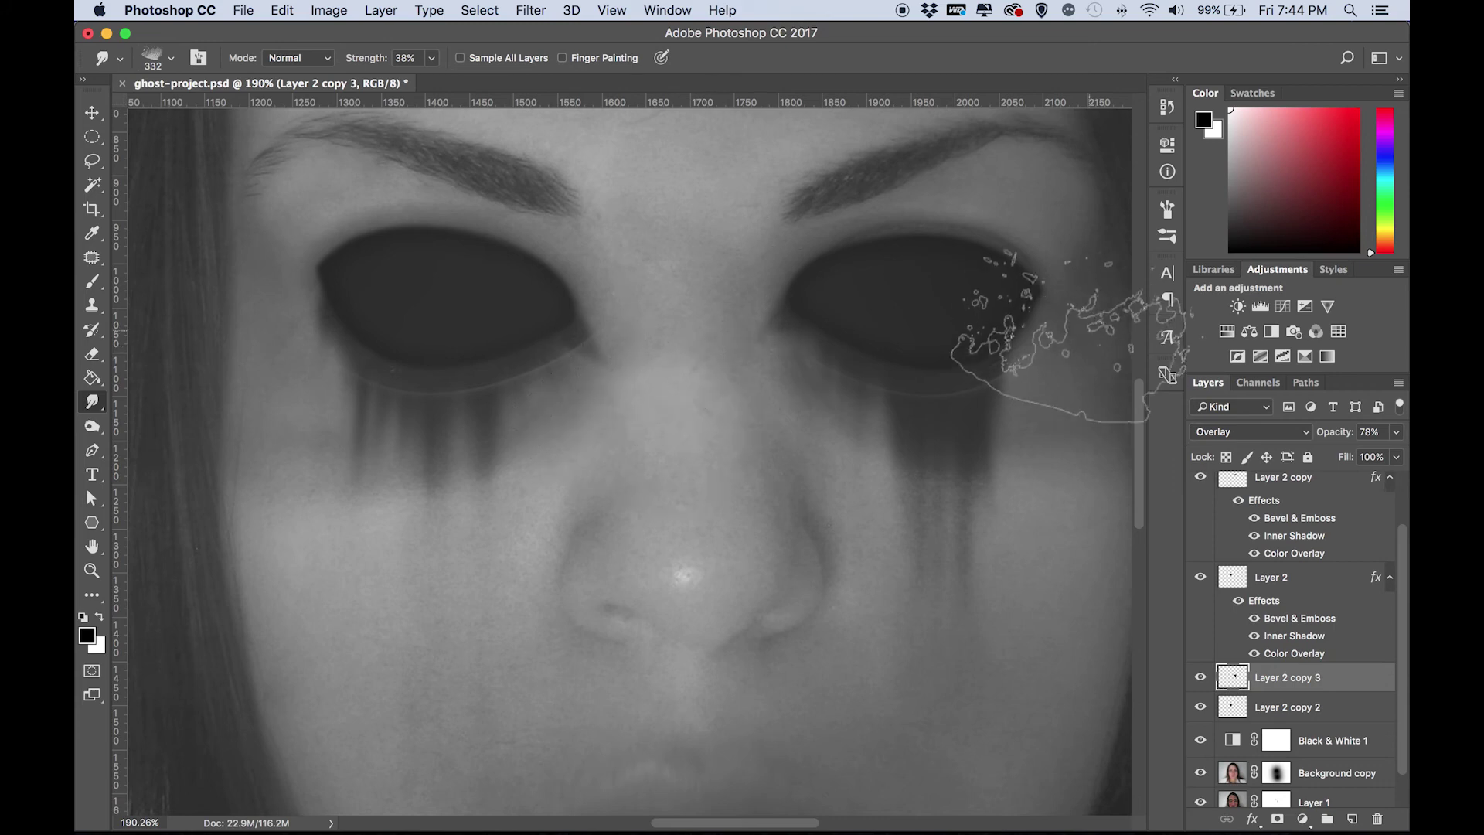
scroll(1070, 340, right, 10)
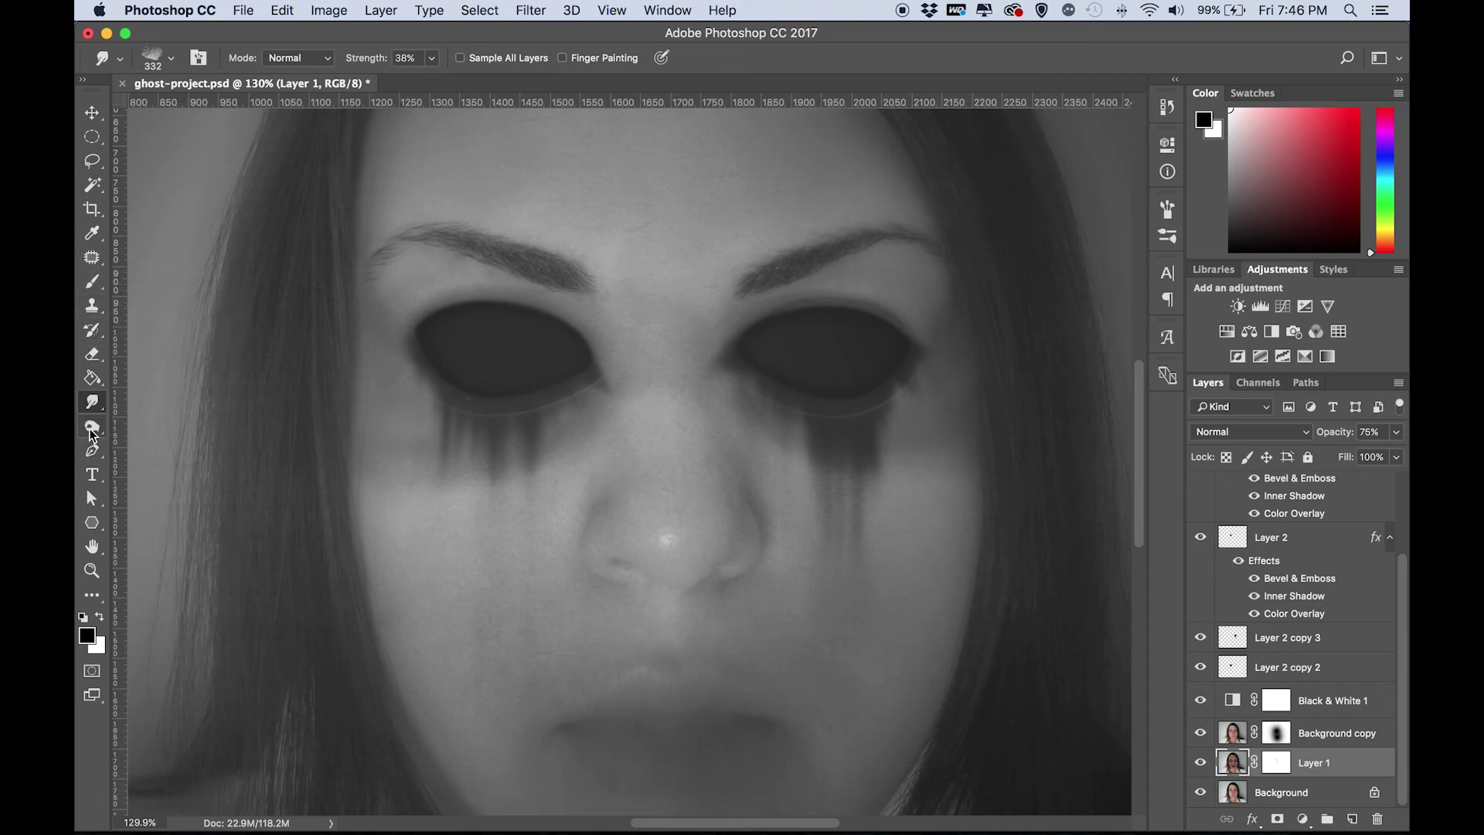
drag(92, 435, 215, 441)
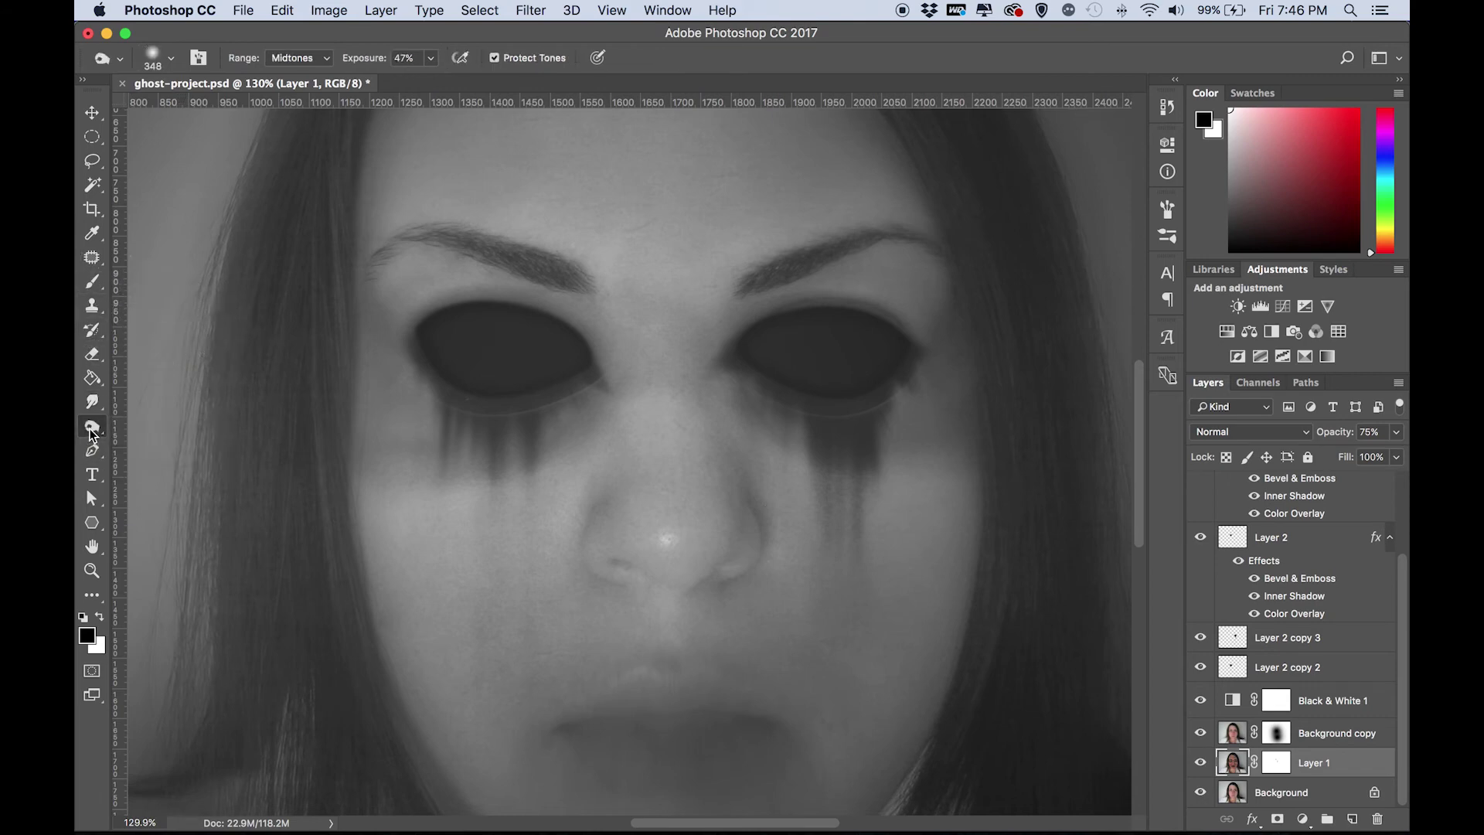
mouse_move(97, 403)
mouse_down()
mouse_move(167, 411)
mouse_move(166, 433)
mouse_up()
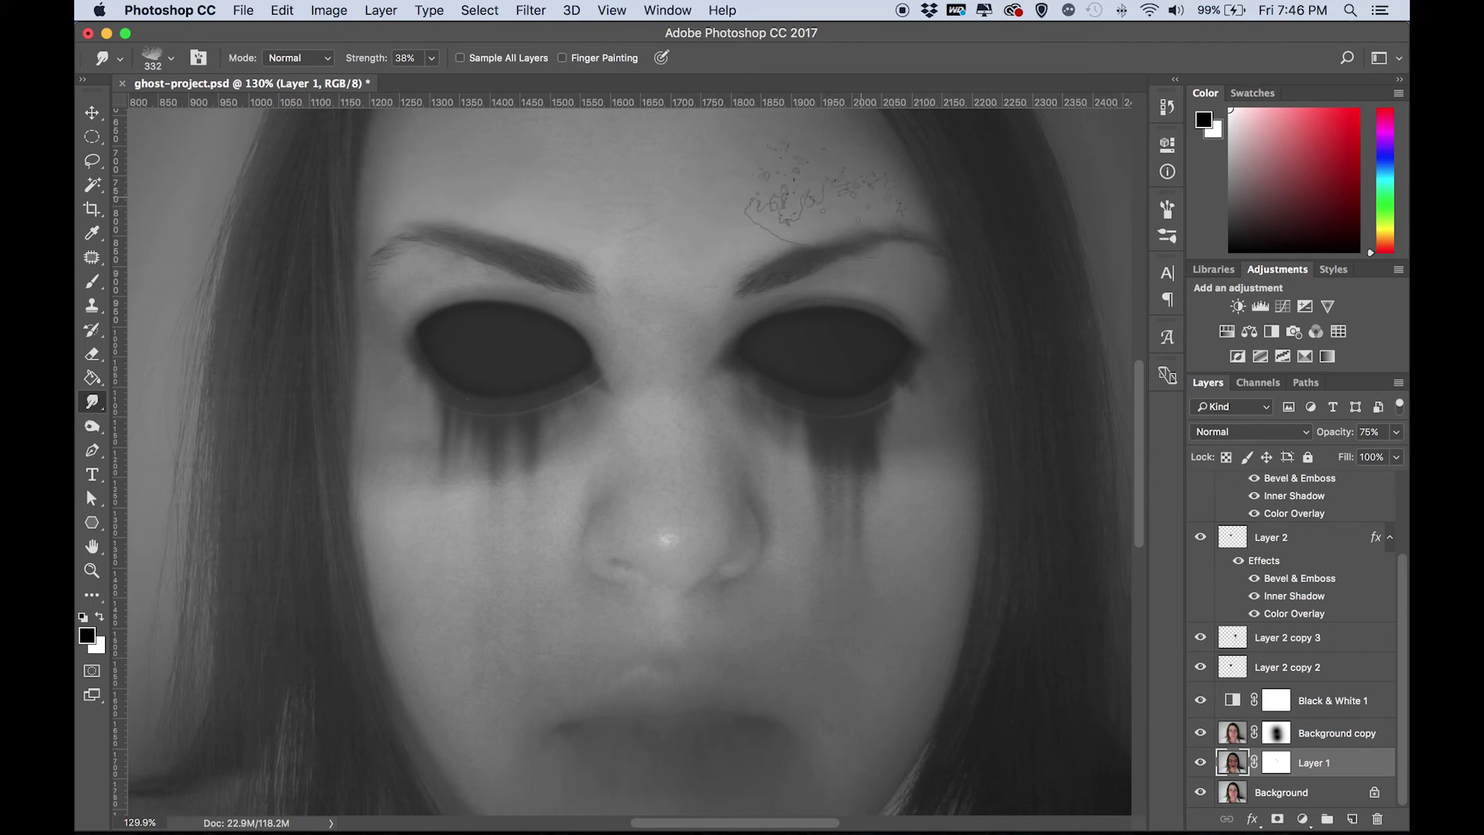
scroll(823, 189, down, 5)
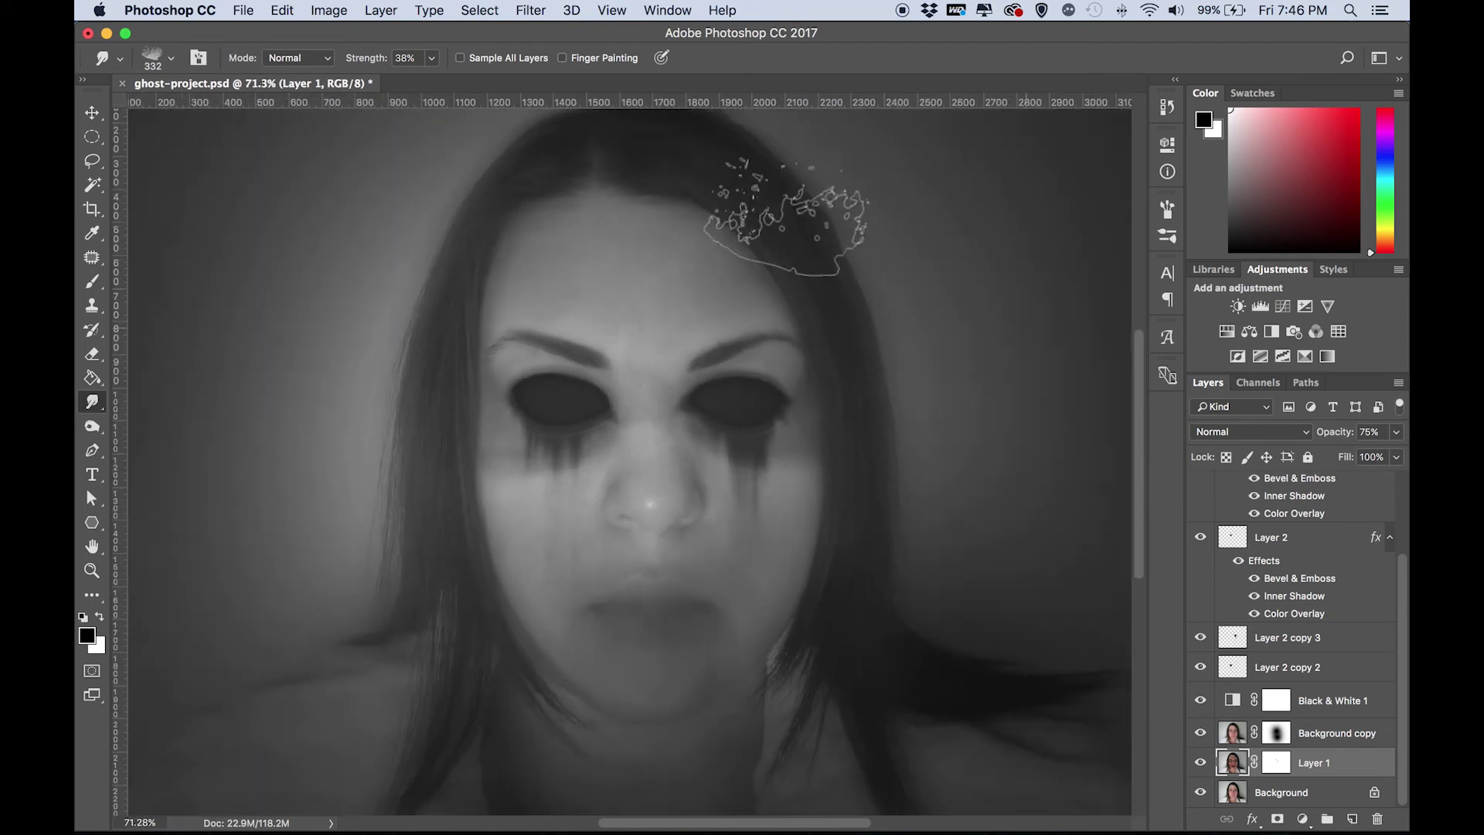
scroll(657, 325, down, 1)
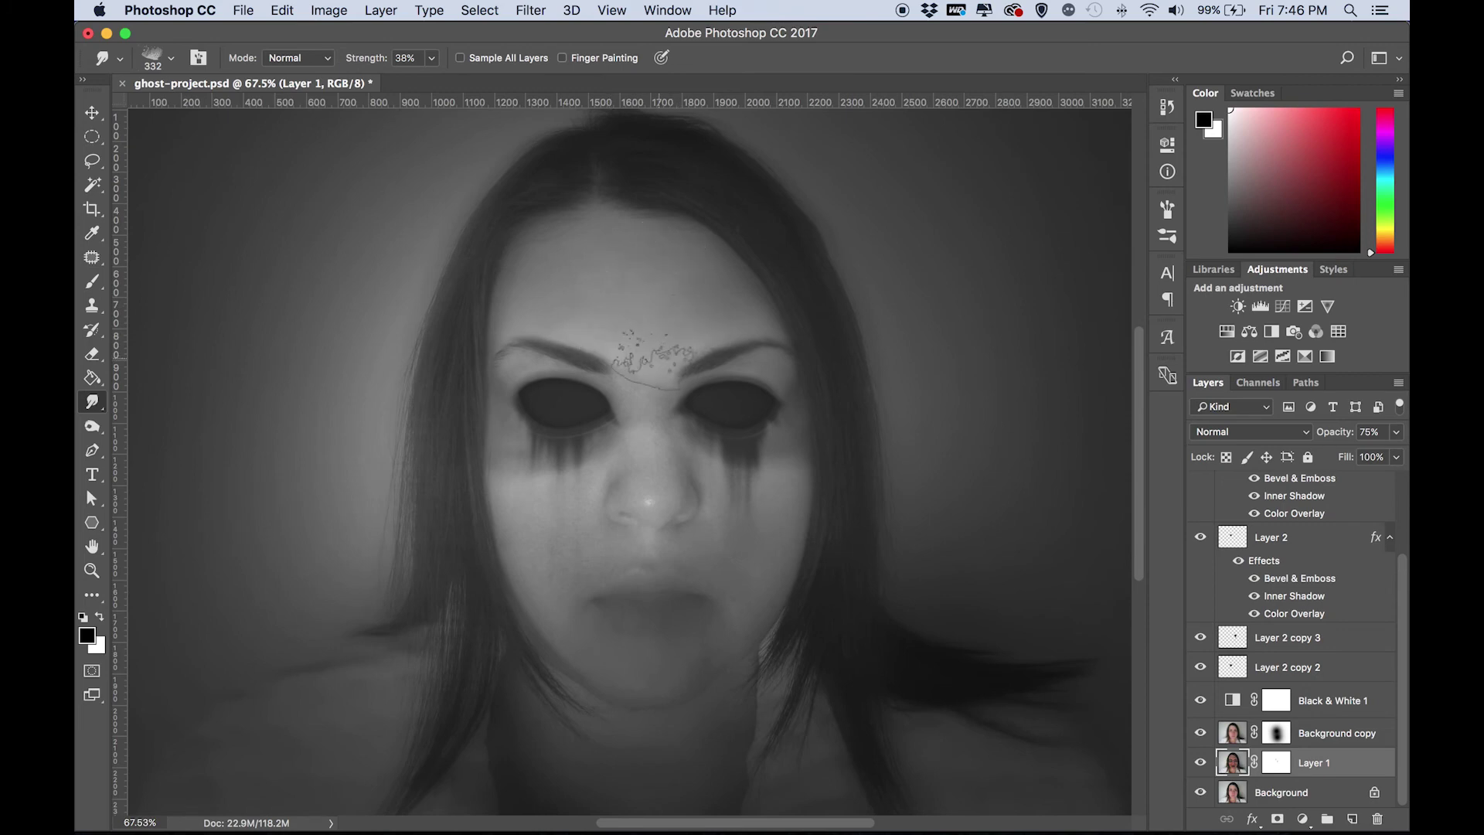
scroll(618, 348, up, 1)
Step: Load the 303 scratch brush preset and reduce it to about 444 px
key(b)
click(170, 58)
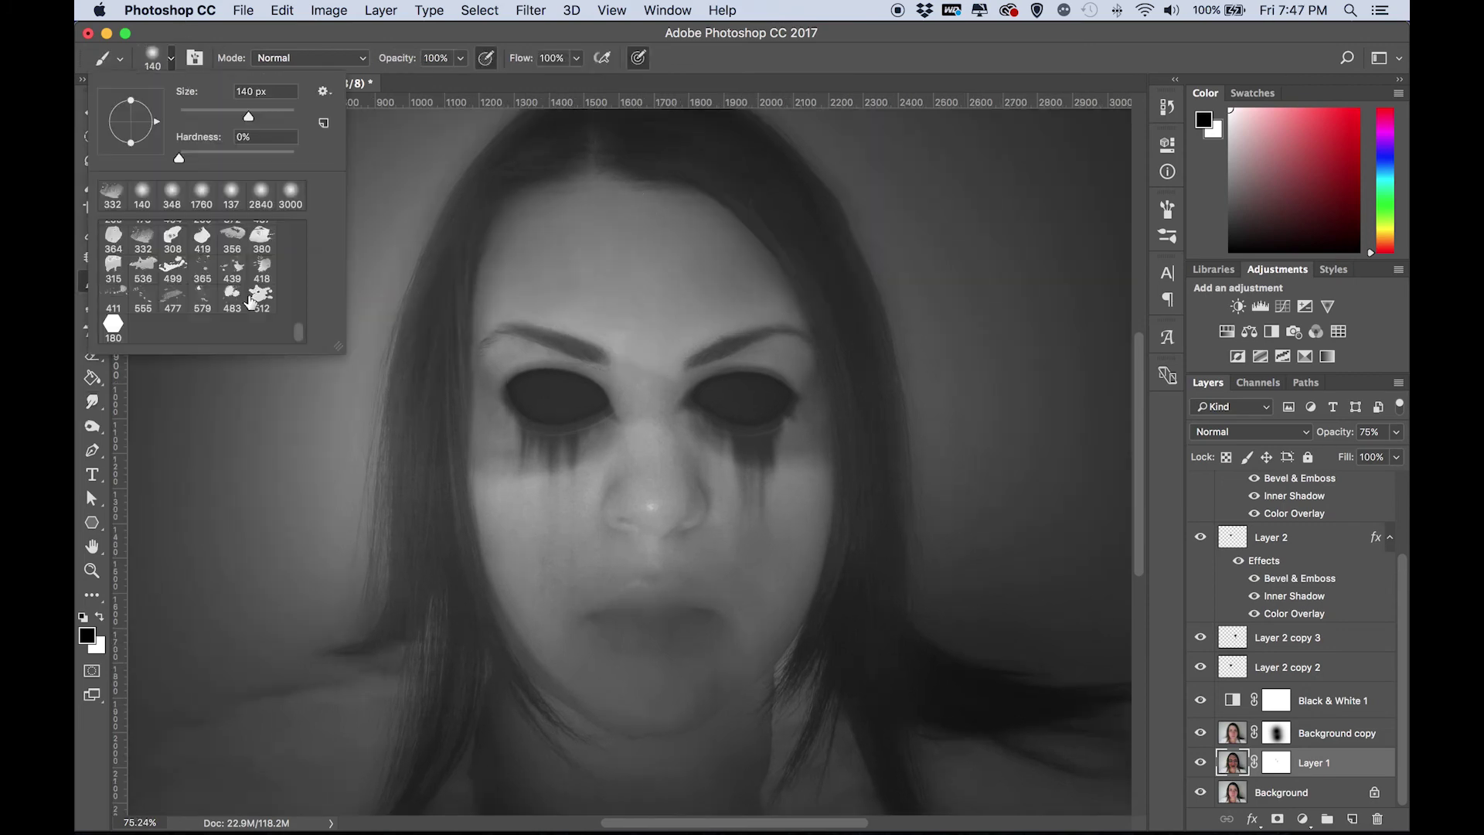
scroll(251, 303, up, 3)
click(215, 261)
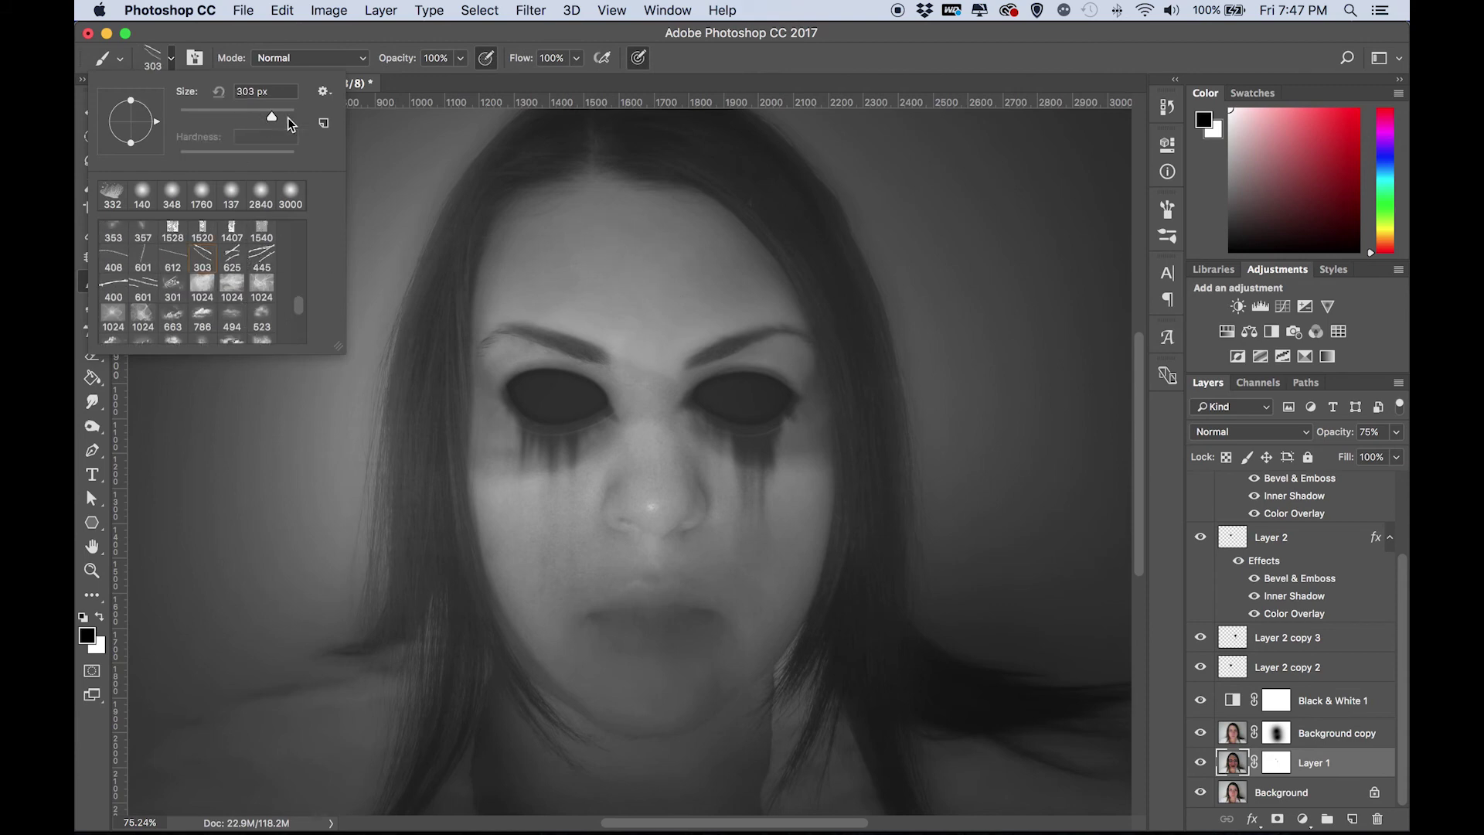
click(286, 118)
drag(283, 116, 280, 115)
Step: Set the Dodge tool to the 612 barbed-wire brush at 86% exposure, undoing a trial stroke
drag(92, 427, 137, 417)
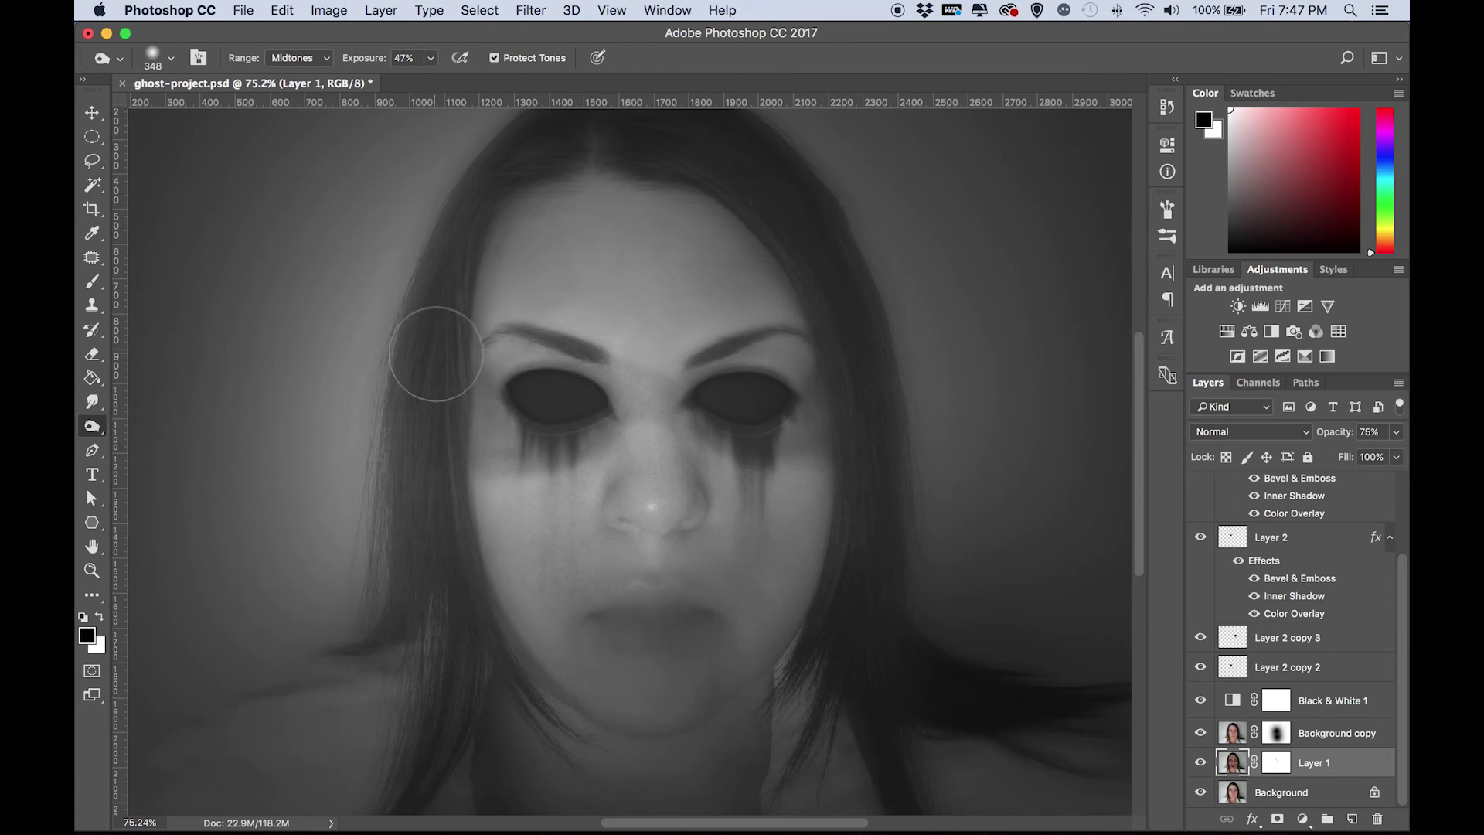
click(177, 62)
click(262, 259)
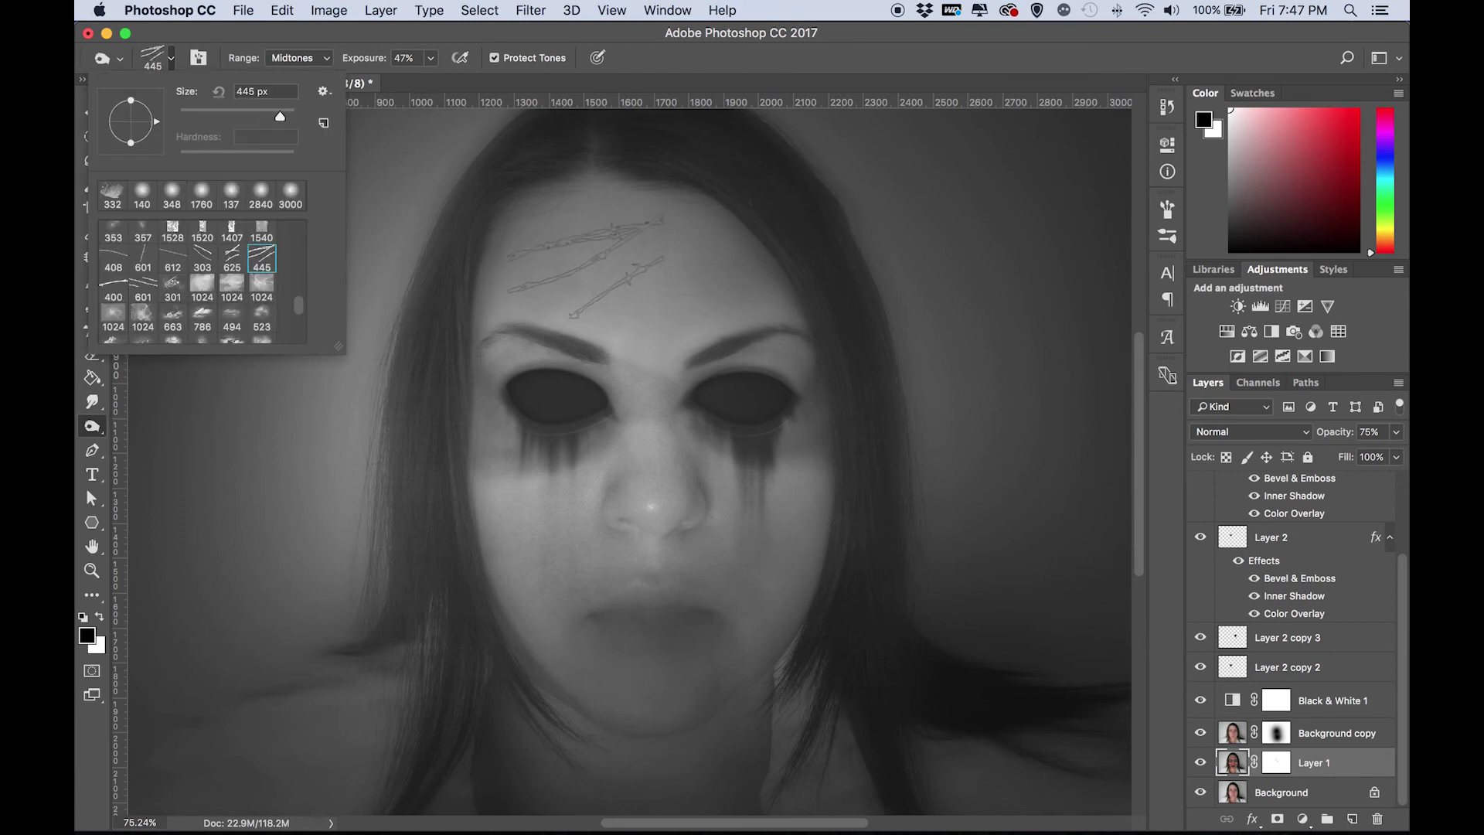
click(173, 259)
click(641, 529)
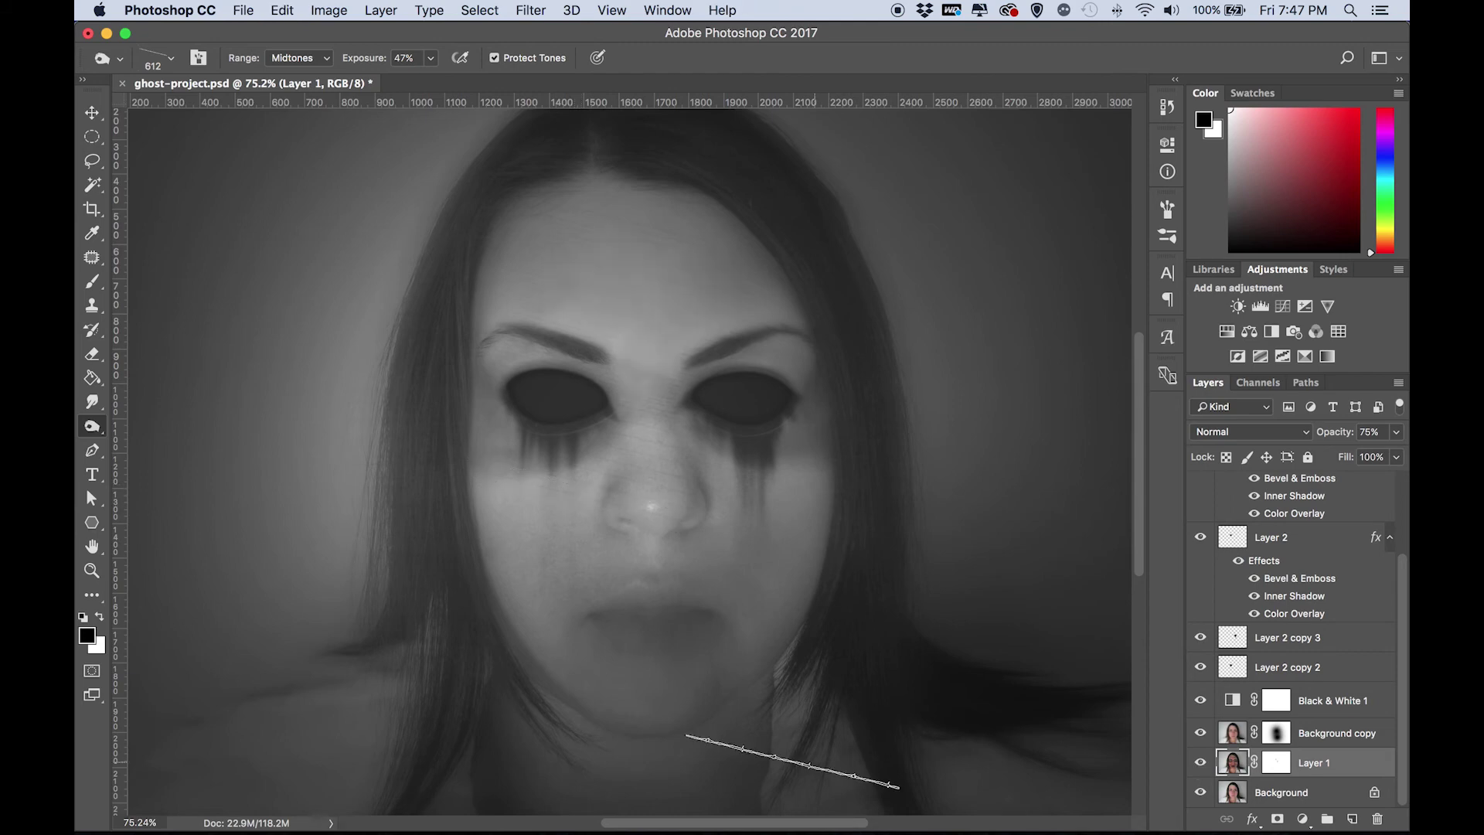
drag(431, 58, 475, 99)
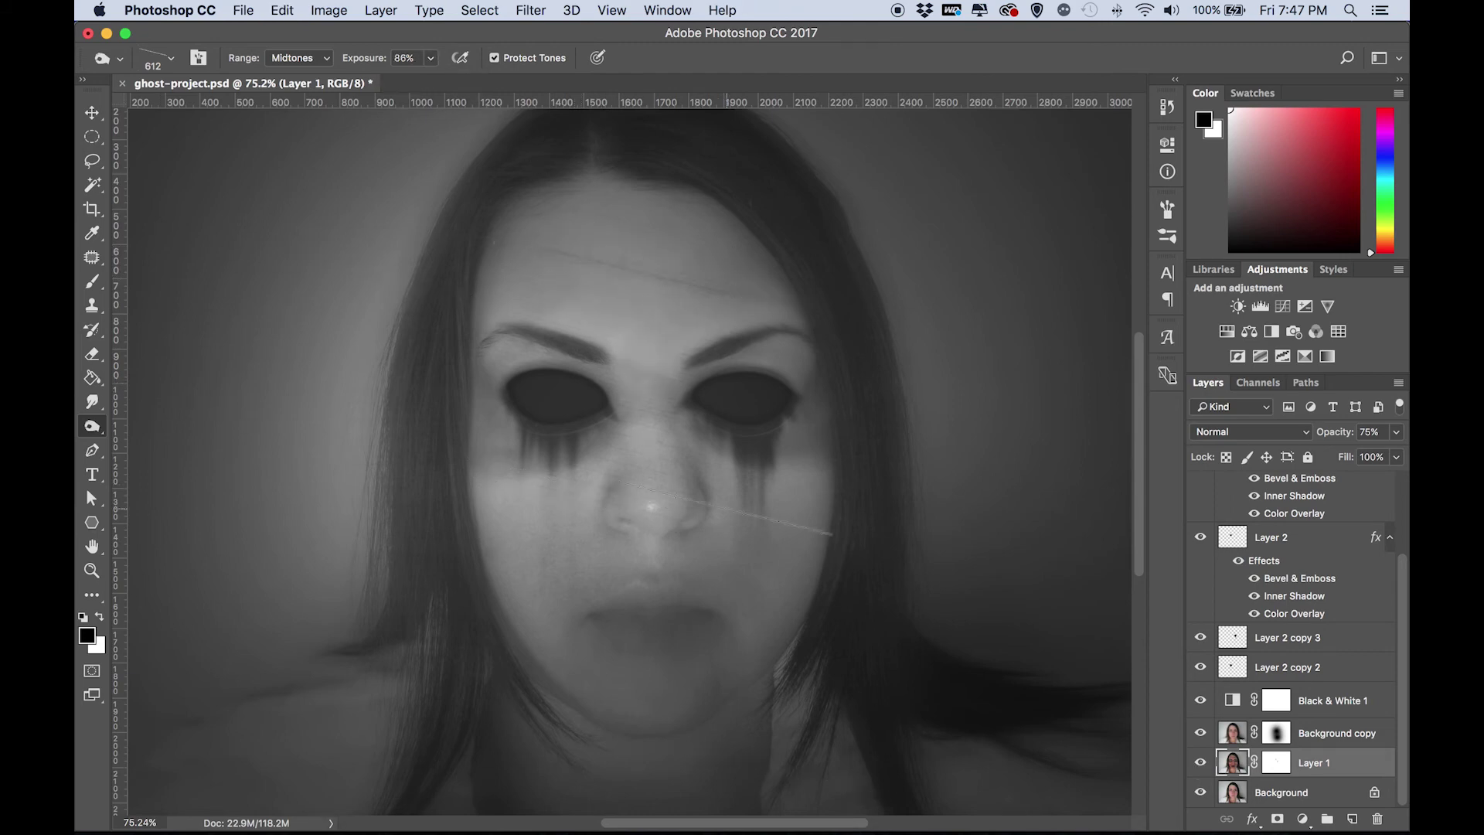
key(super+z)
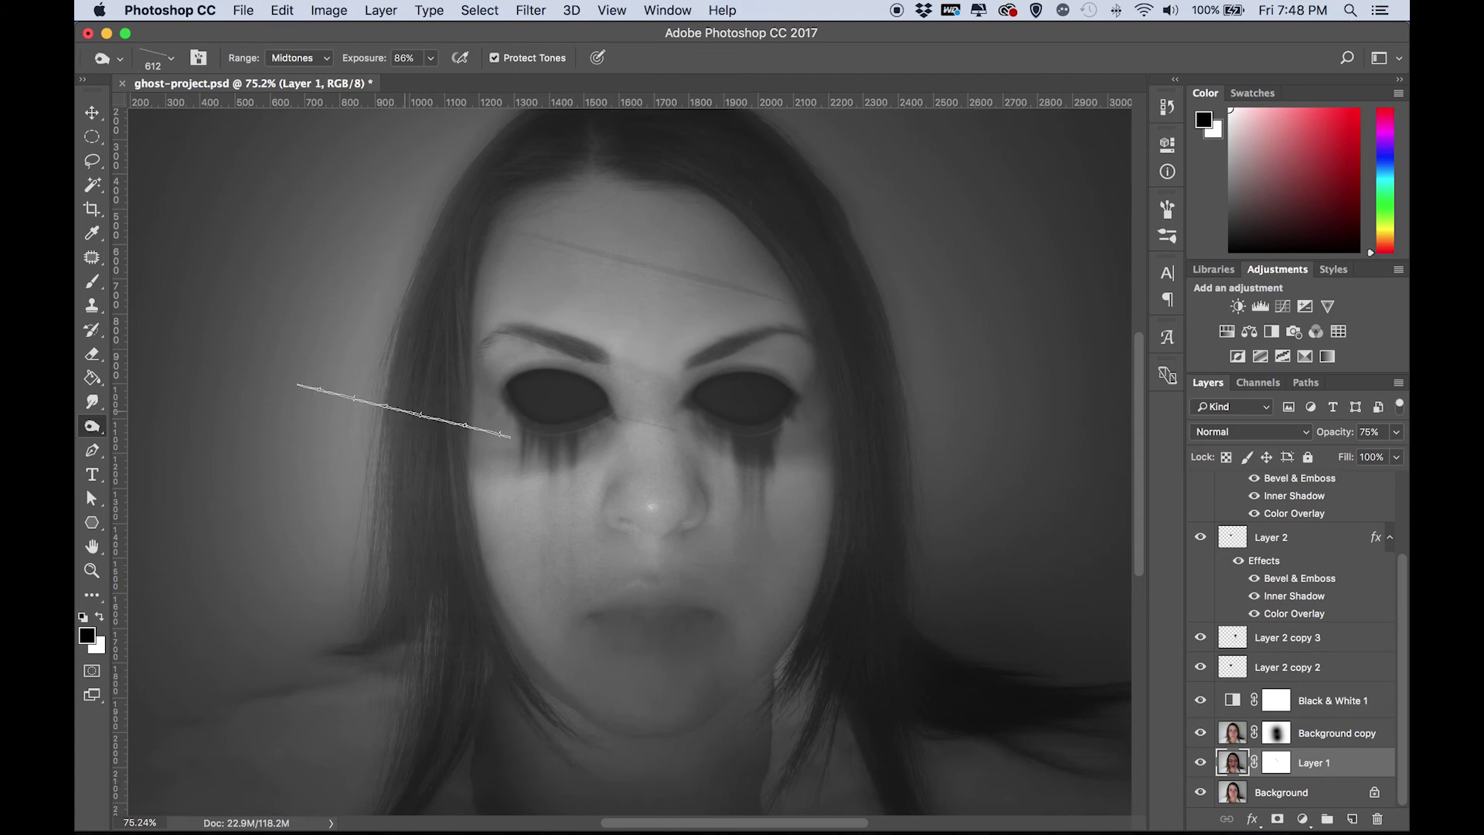
Step: Switch to the 601 brush and stamp barbed-wire scar lines on the right cheek
click(171, 59)
click(113, 284)
click(568, 236)
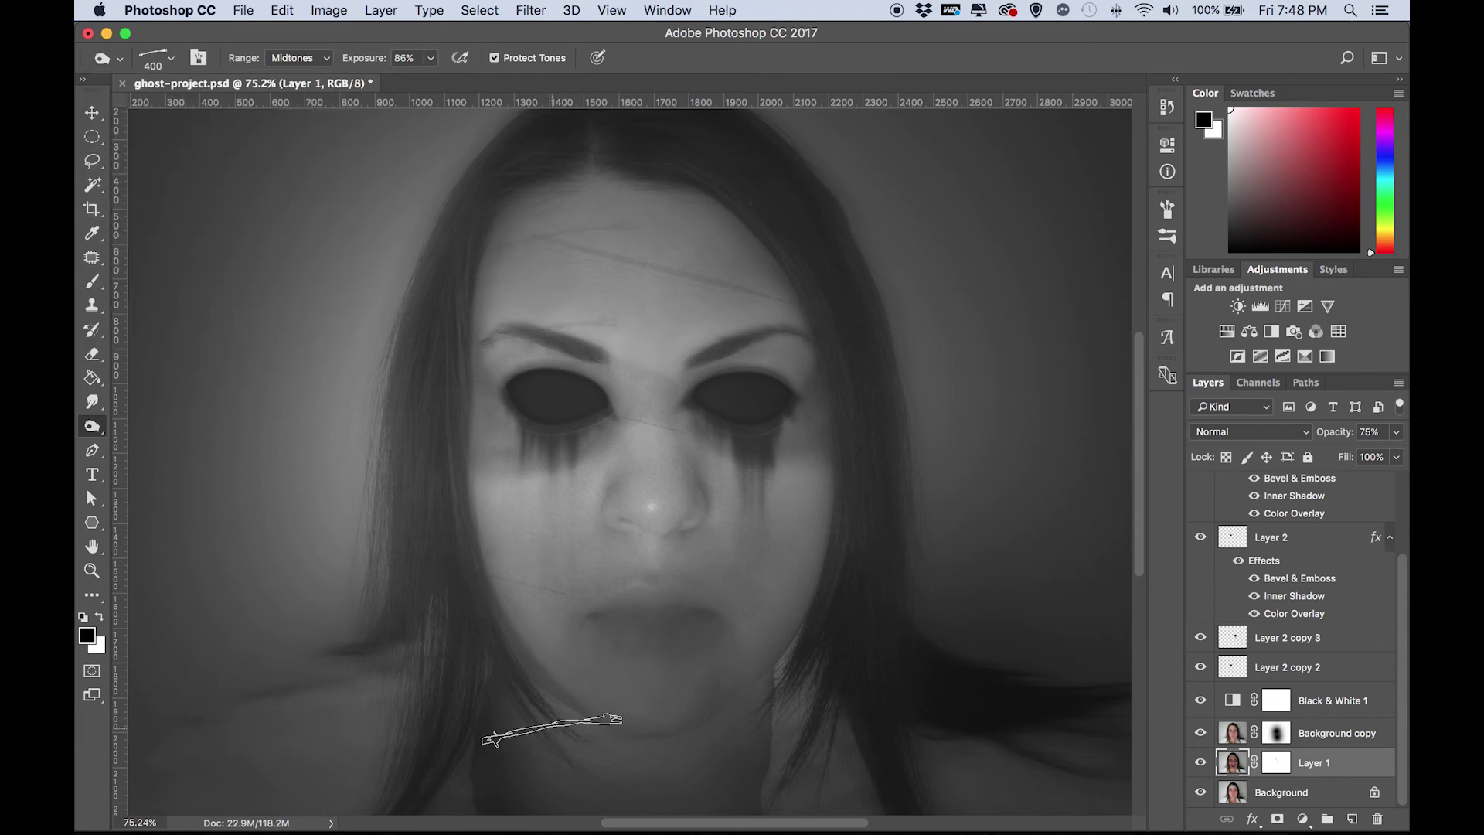
click(171, 58)
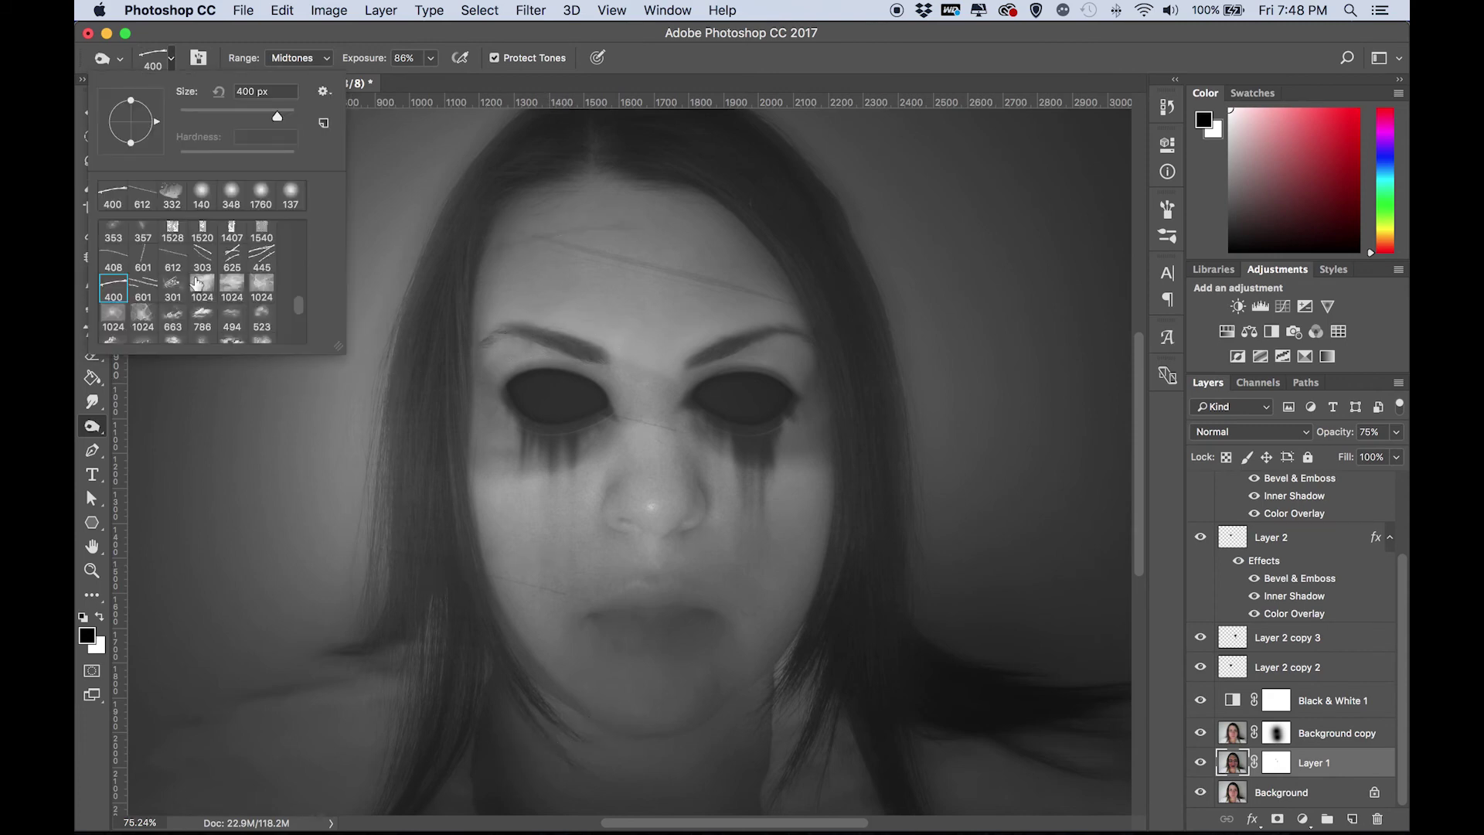
click(143, 287)
key(Return)
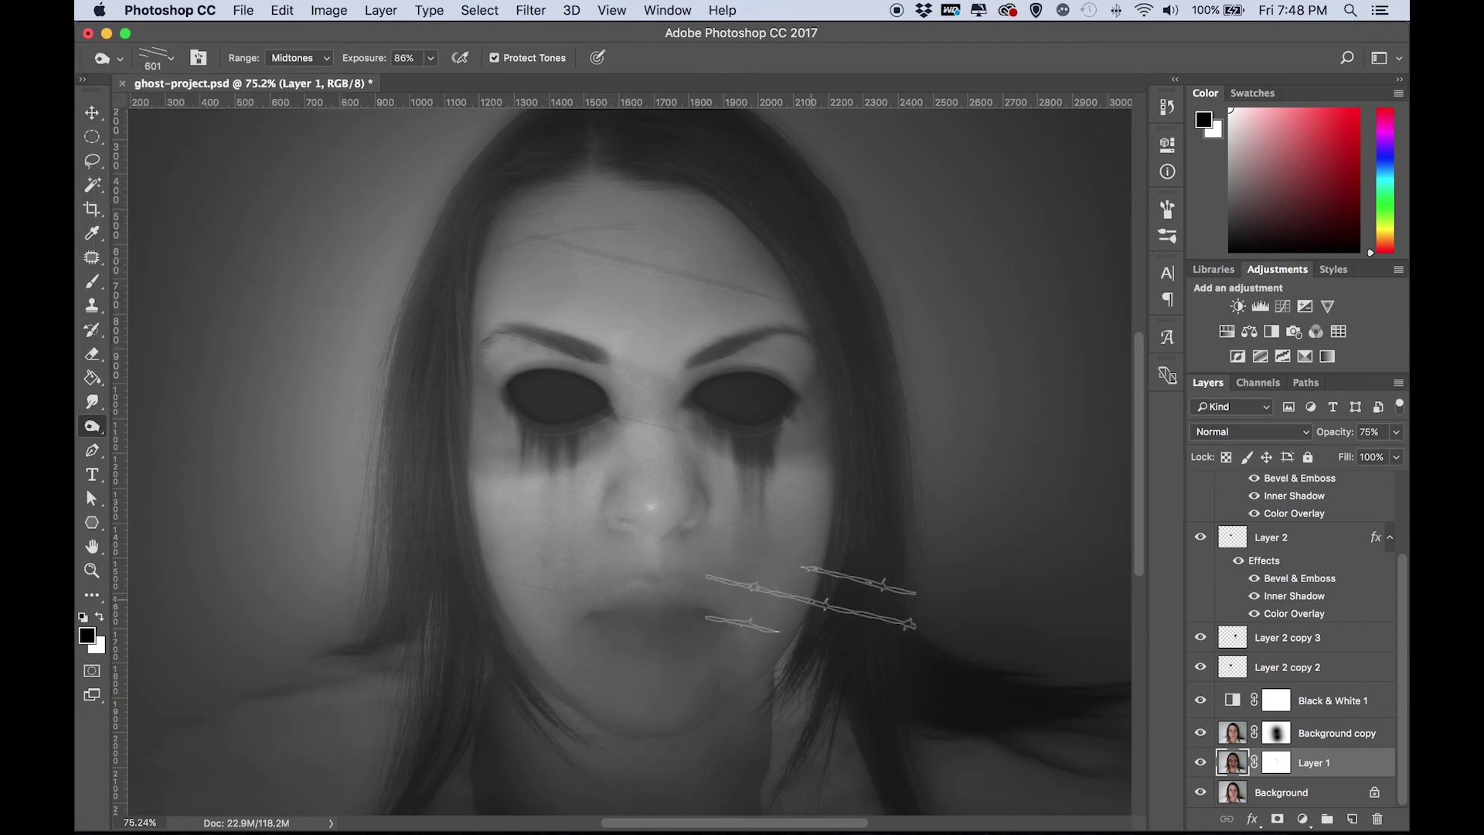
click(847, 580)
Step: Dodge a faint light line across the mouth with the 400 line brush
click(171, 59)
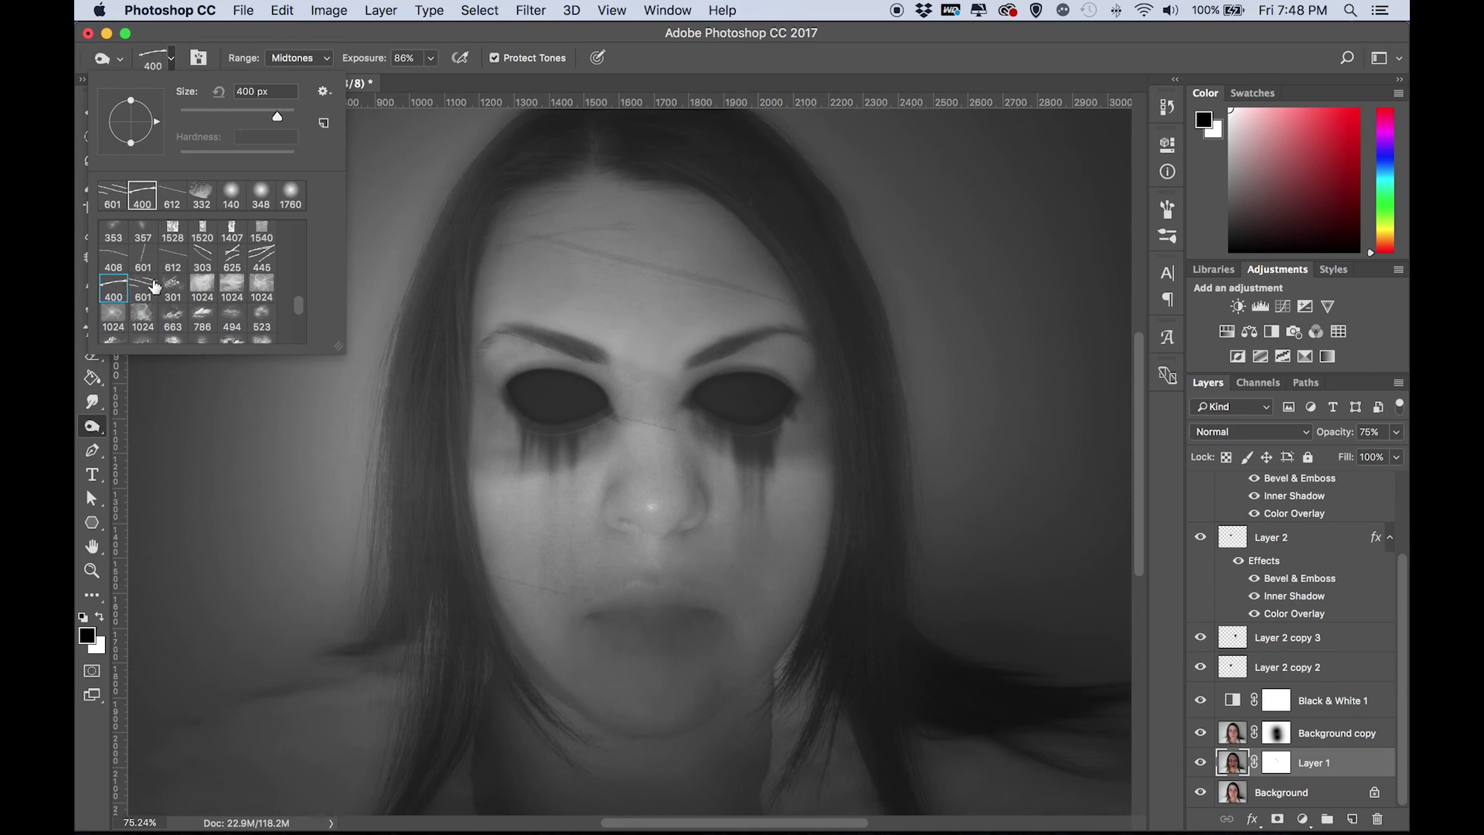
click(114, 286)
key(Return)
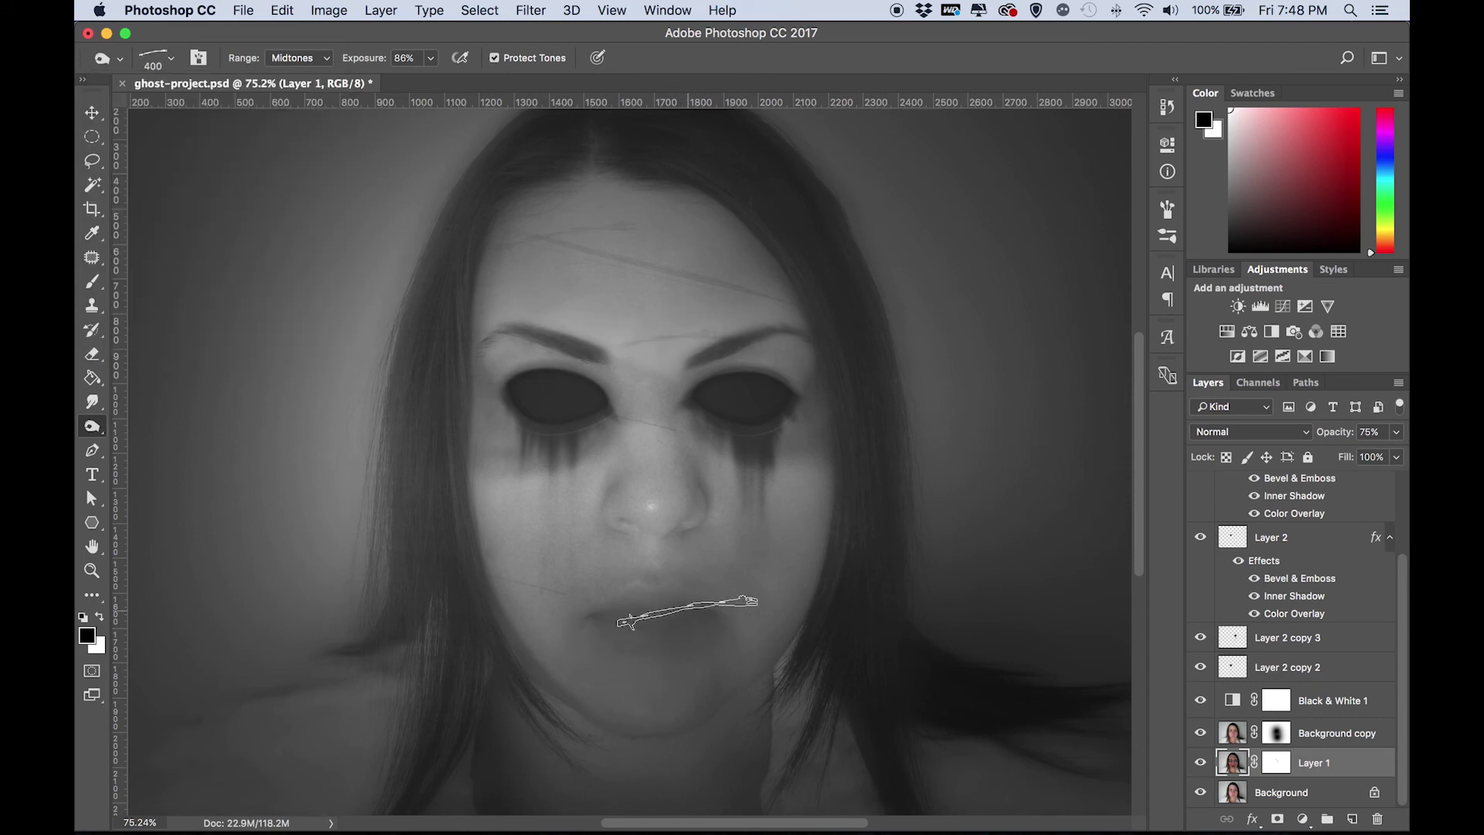
click(748, 569)
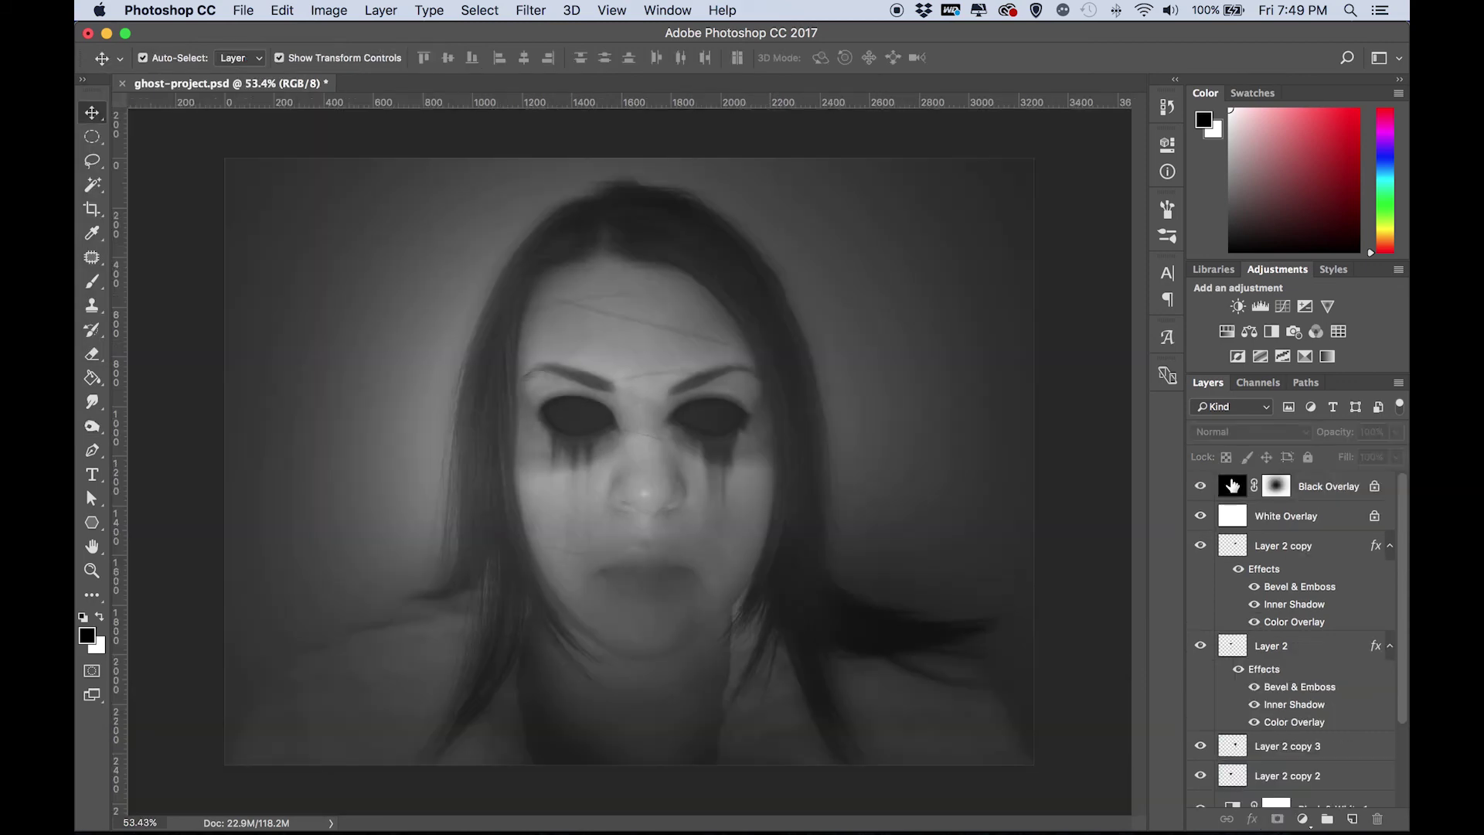
Step: Lower the Black Overlay layer's opacity to about 83%
click(1396, 431)
drag(1373, 456, 1380, 454)
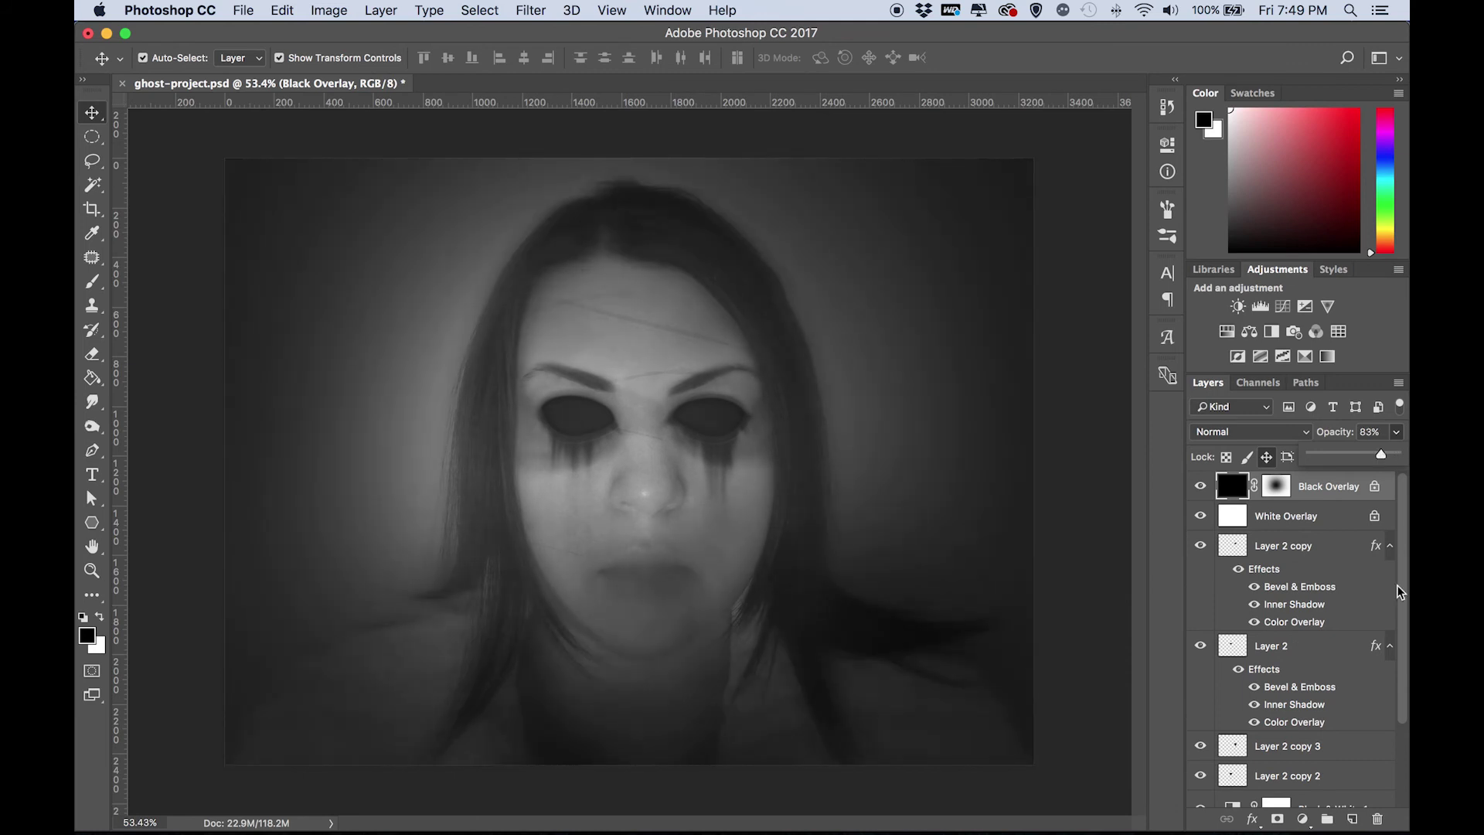
scroll(1298, 699, down, 3)
Step: Select Layer 1 and set up a soft round brush at 41% opacity
click(1232, 762)
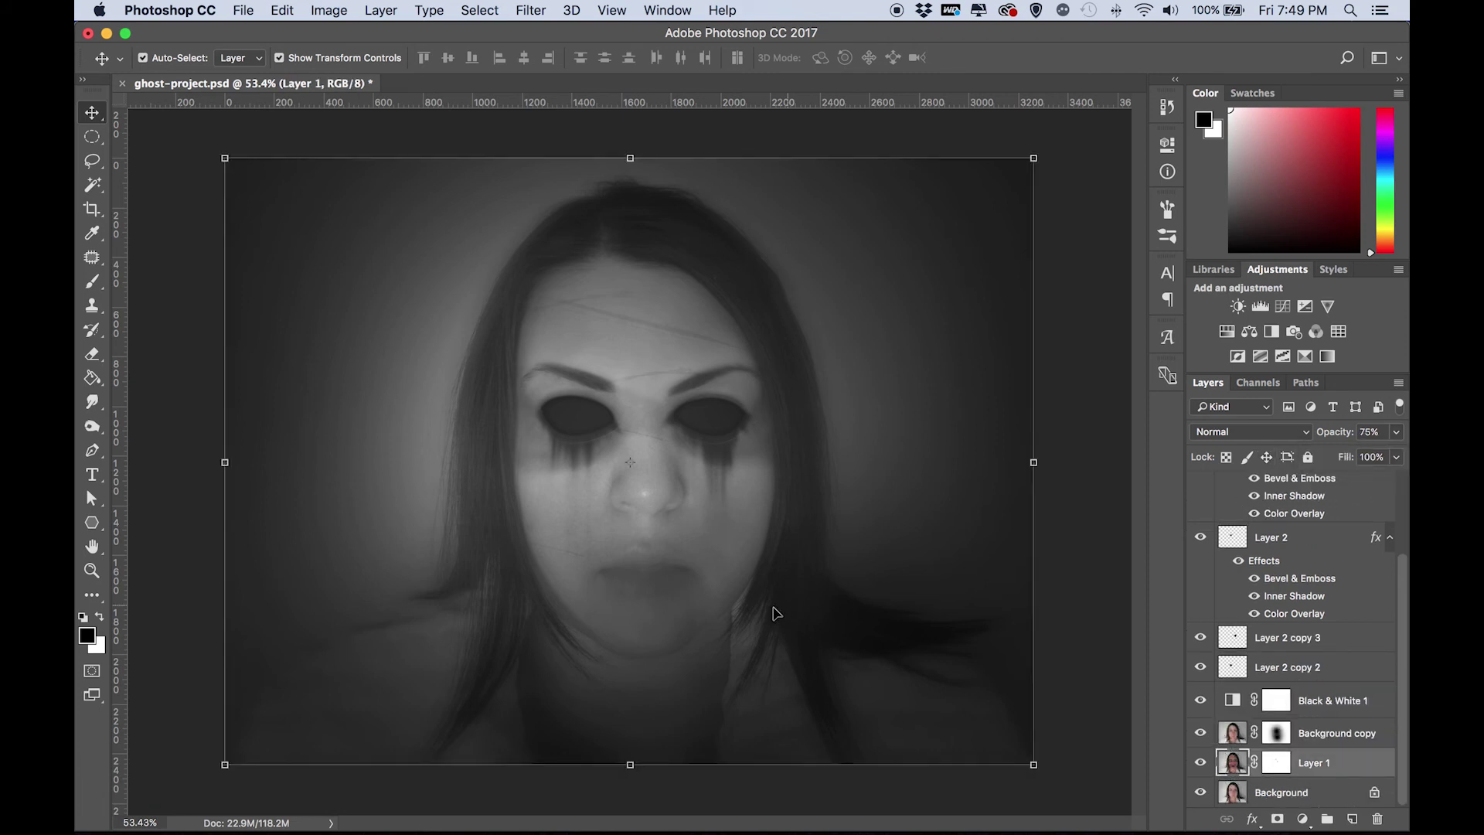
key(b)
click(170, 58)
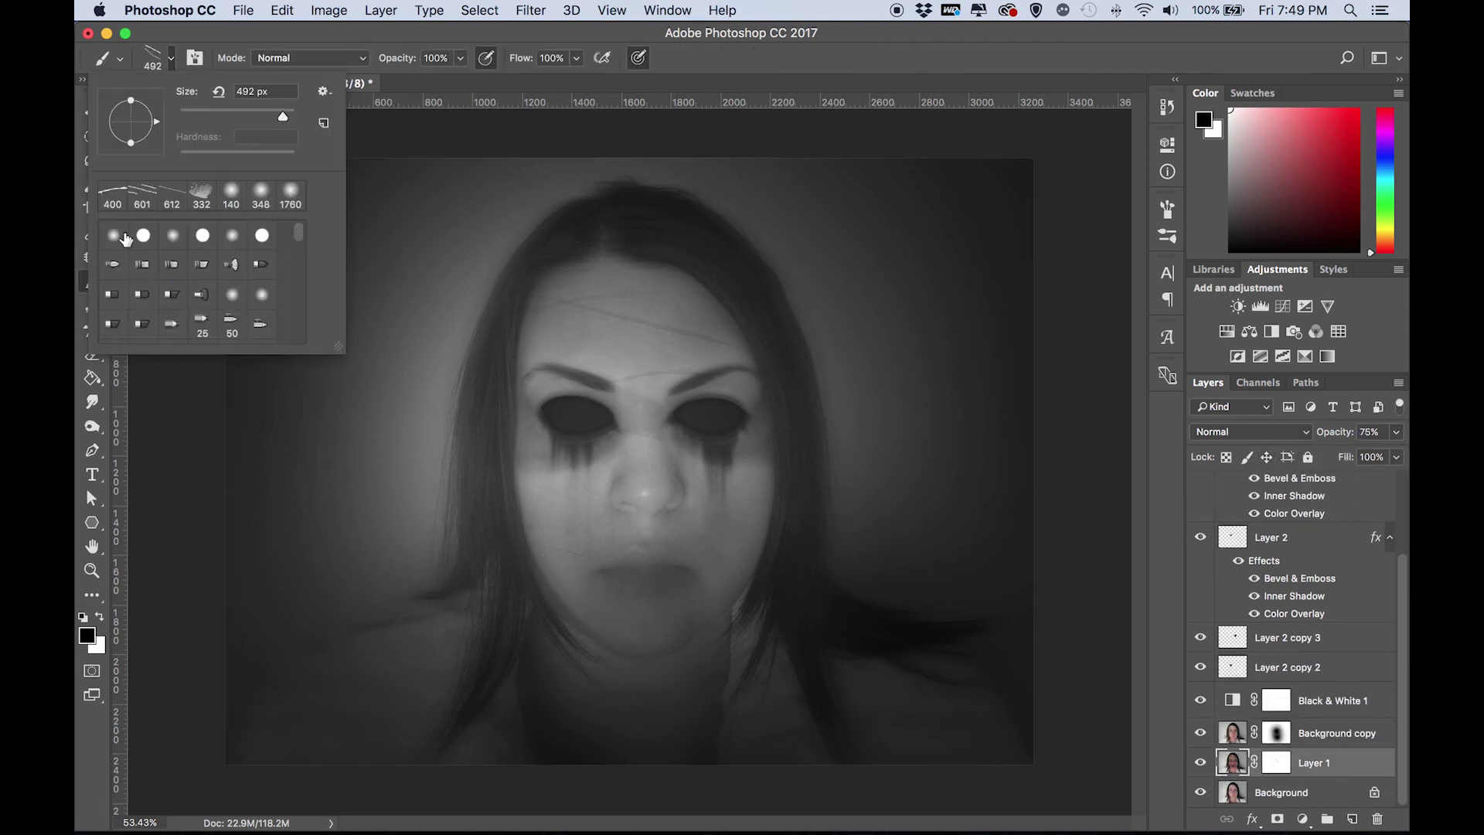
click(139, 235)
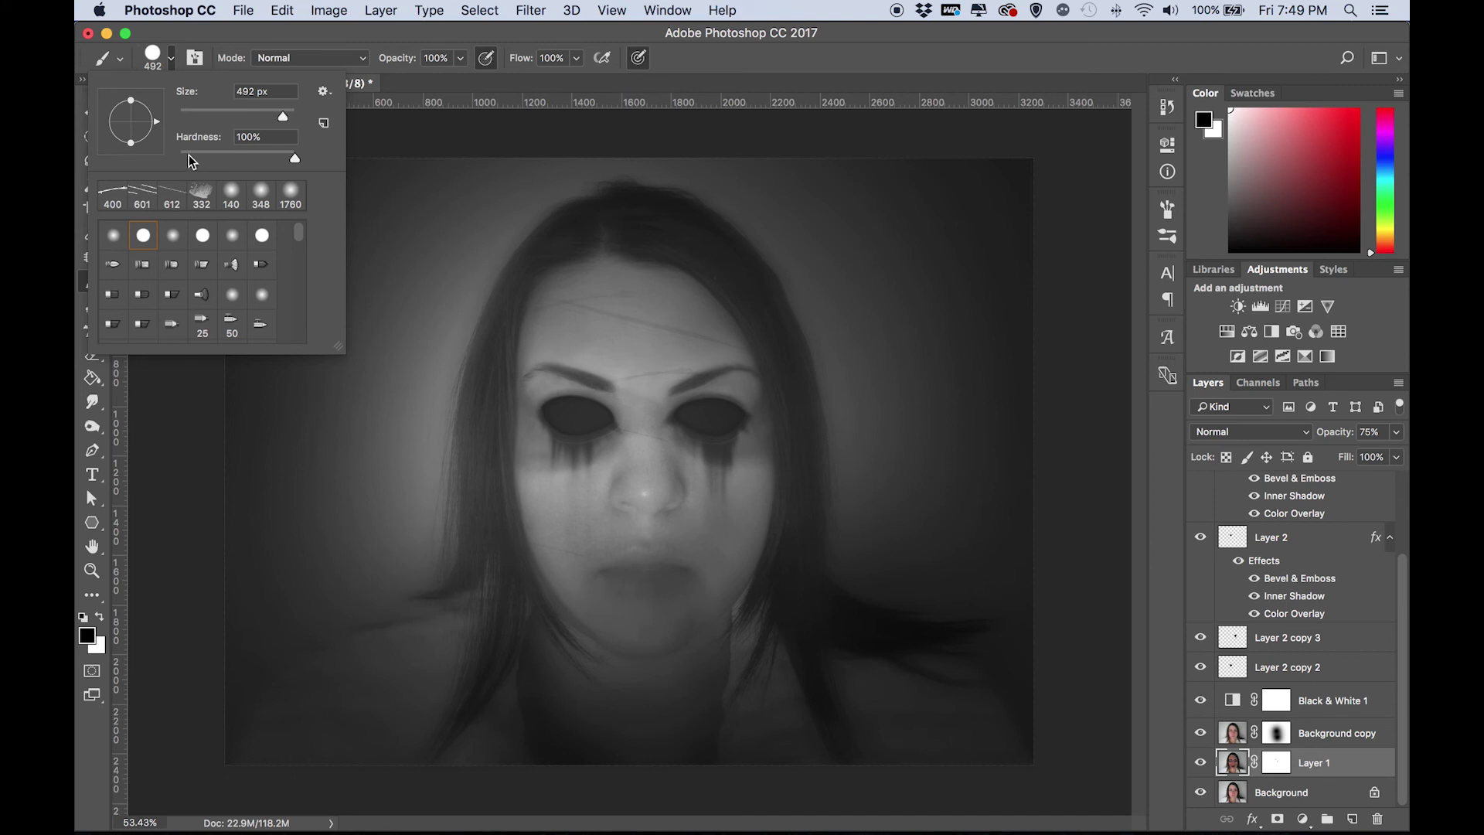
drag(192, 161, 179, 160)
key(Return)
key(4)
key(1)
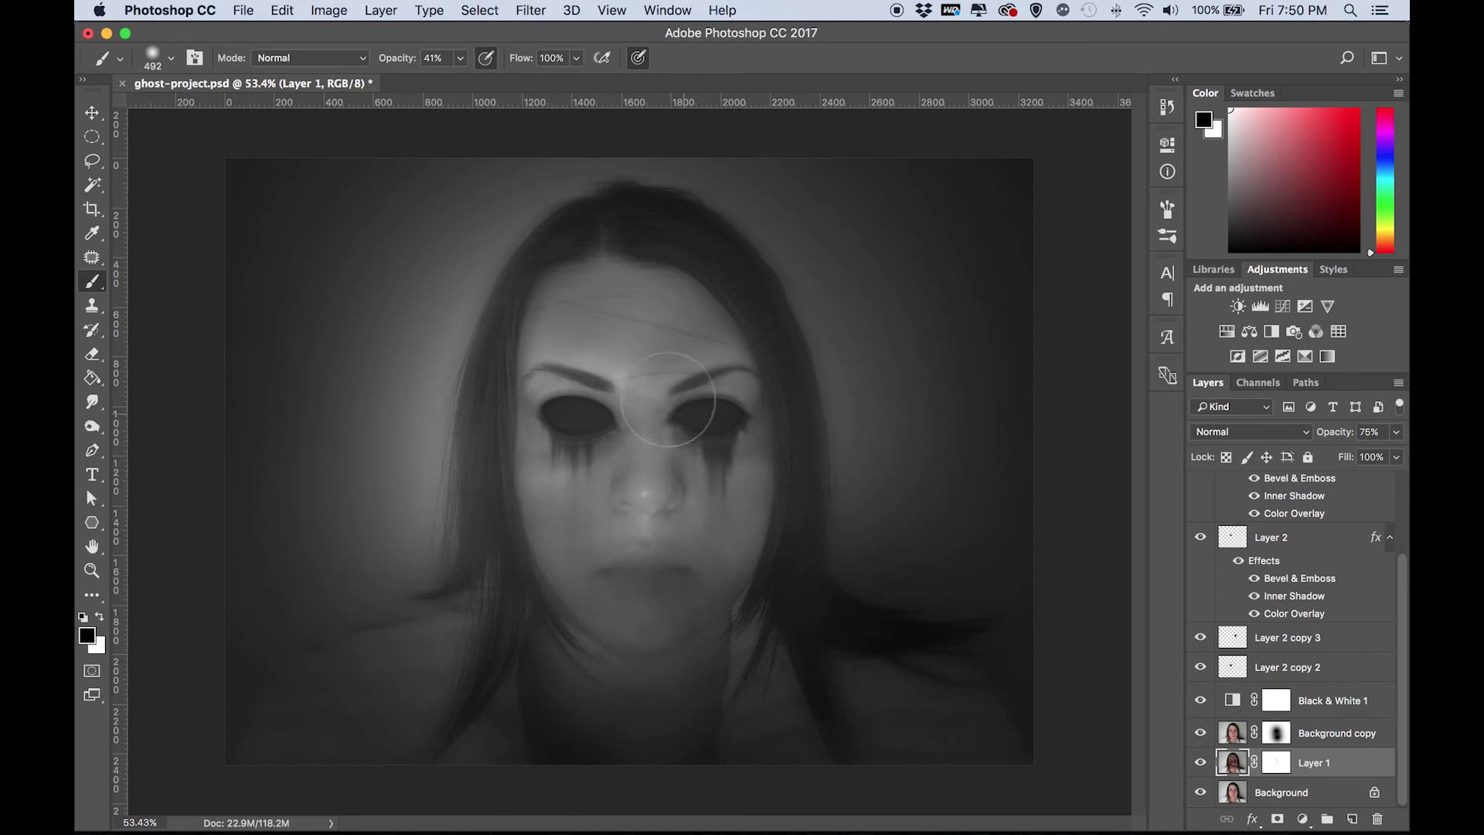
Step: Set the Burn tool to the soft round 400 brush, shrunk to about 166 px, for the lips
key(o)
click(166, 58)
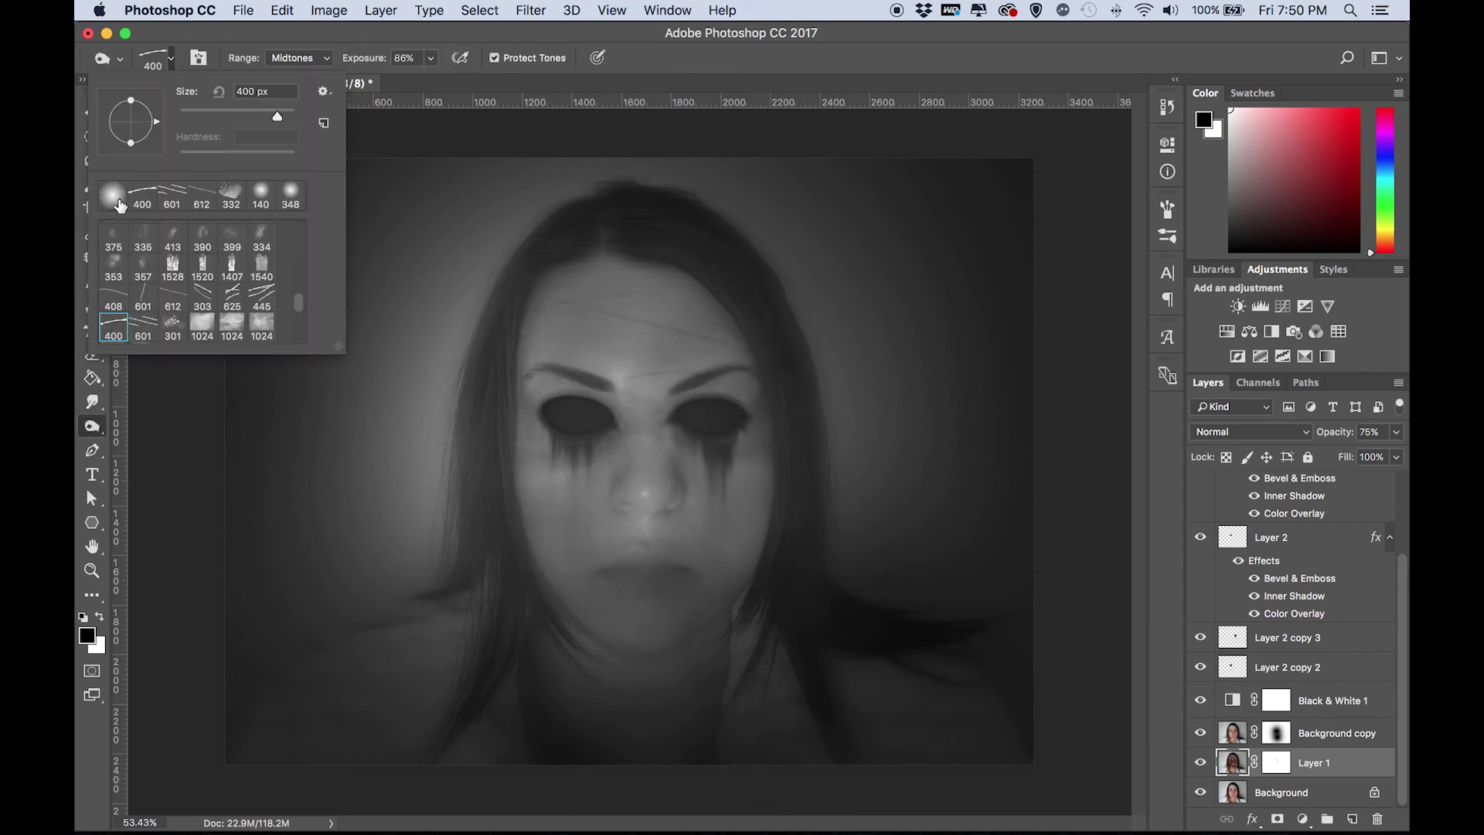
click(118, 202)
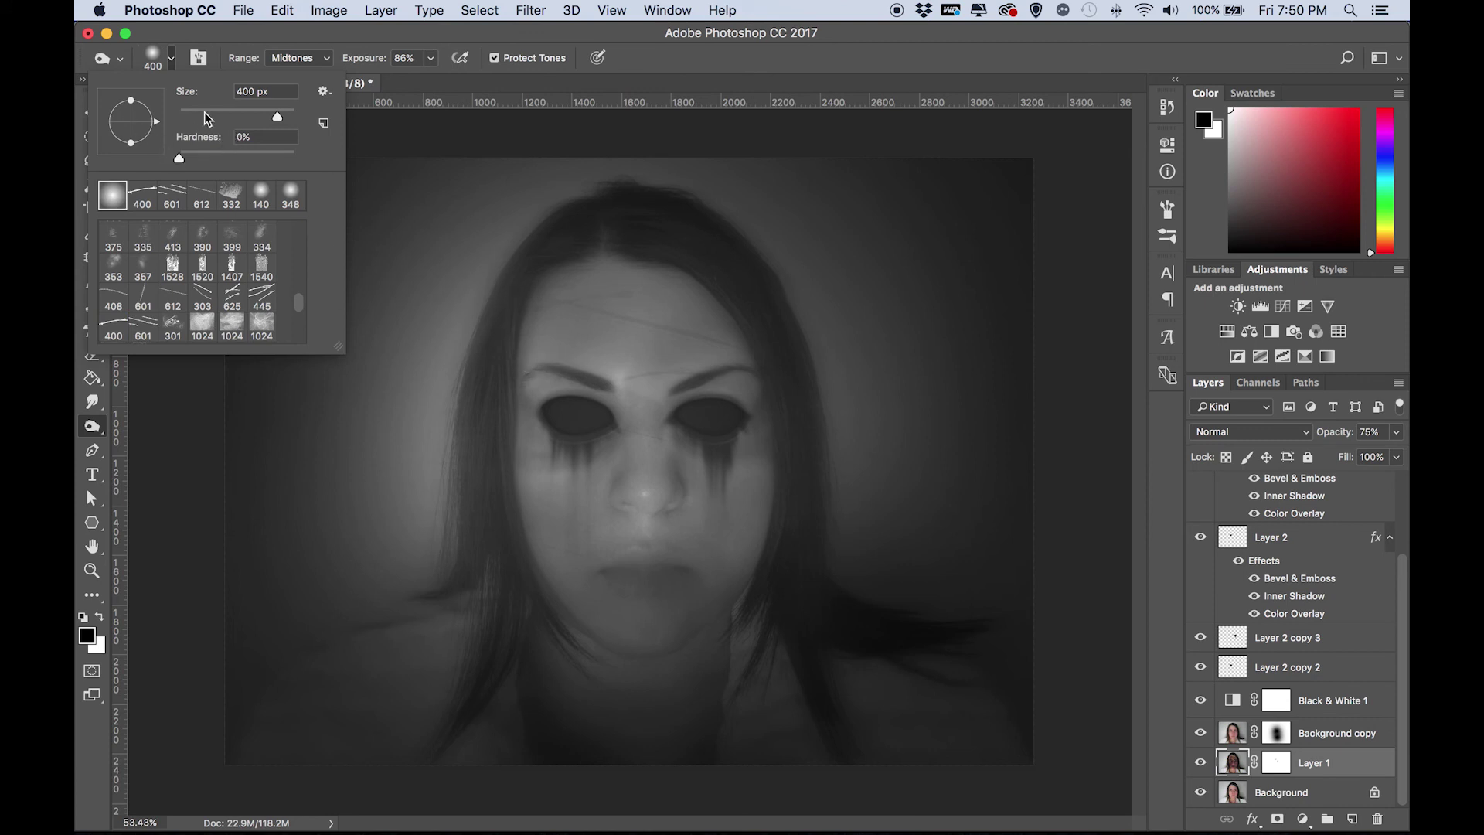
drag(278, 116, 268, 116)
scroll(653, 589, up, 4)
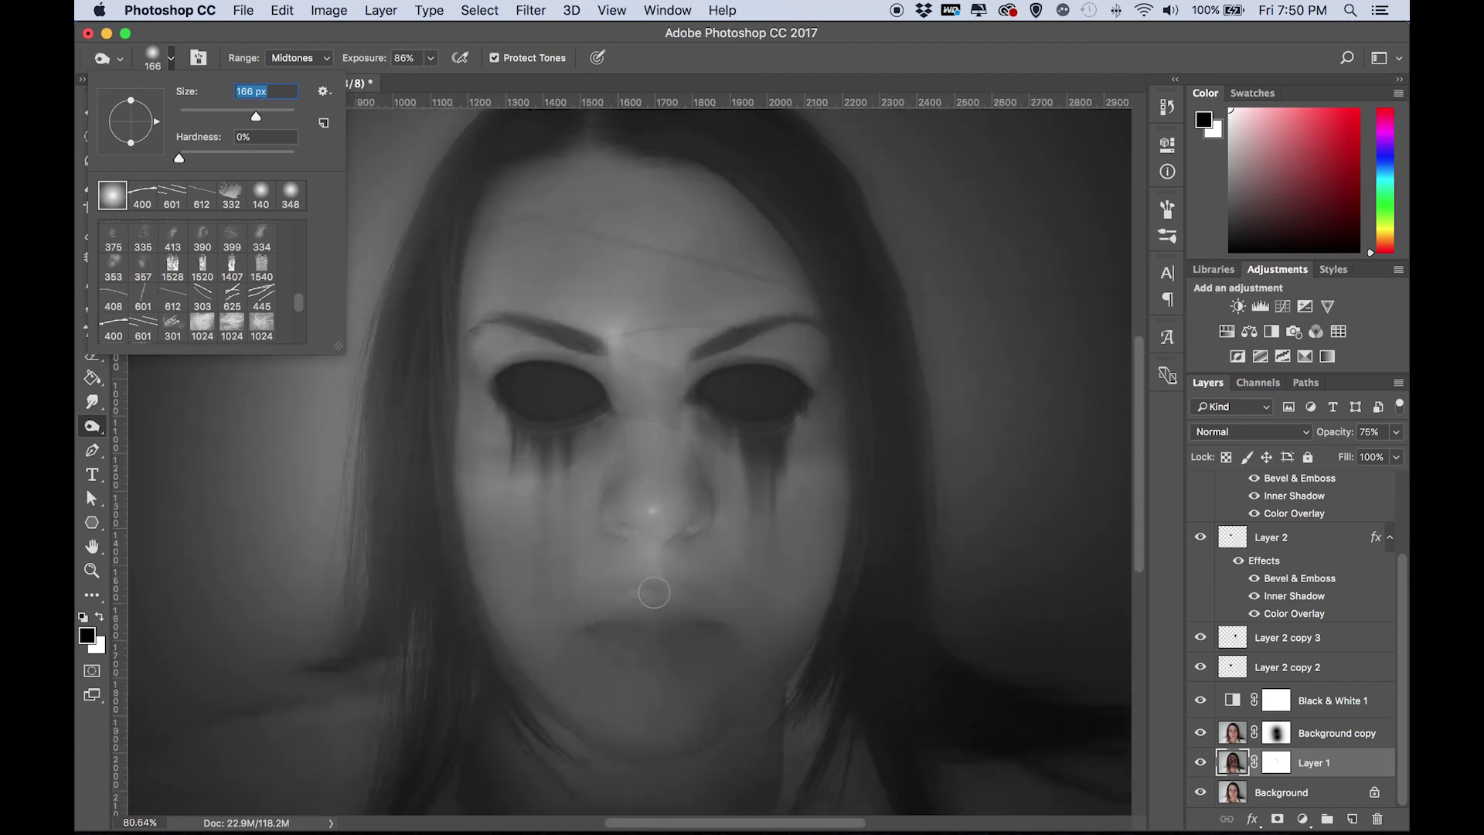
scroll(653, 589, down, 2)
scroll(600, 533, down, 2)
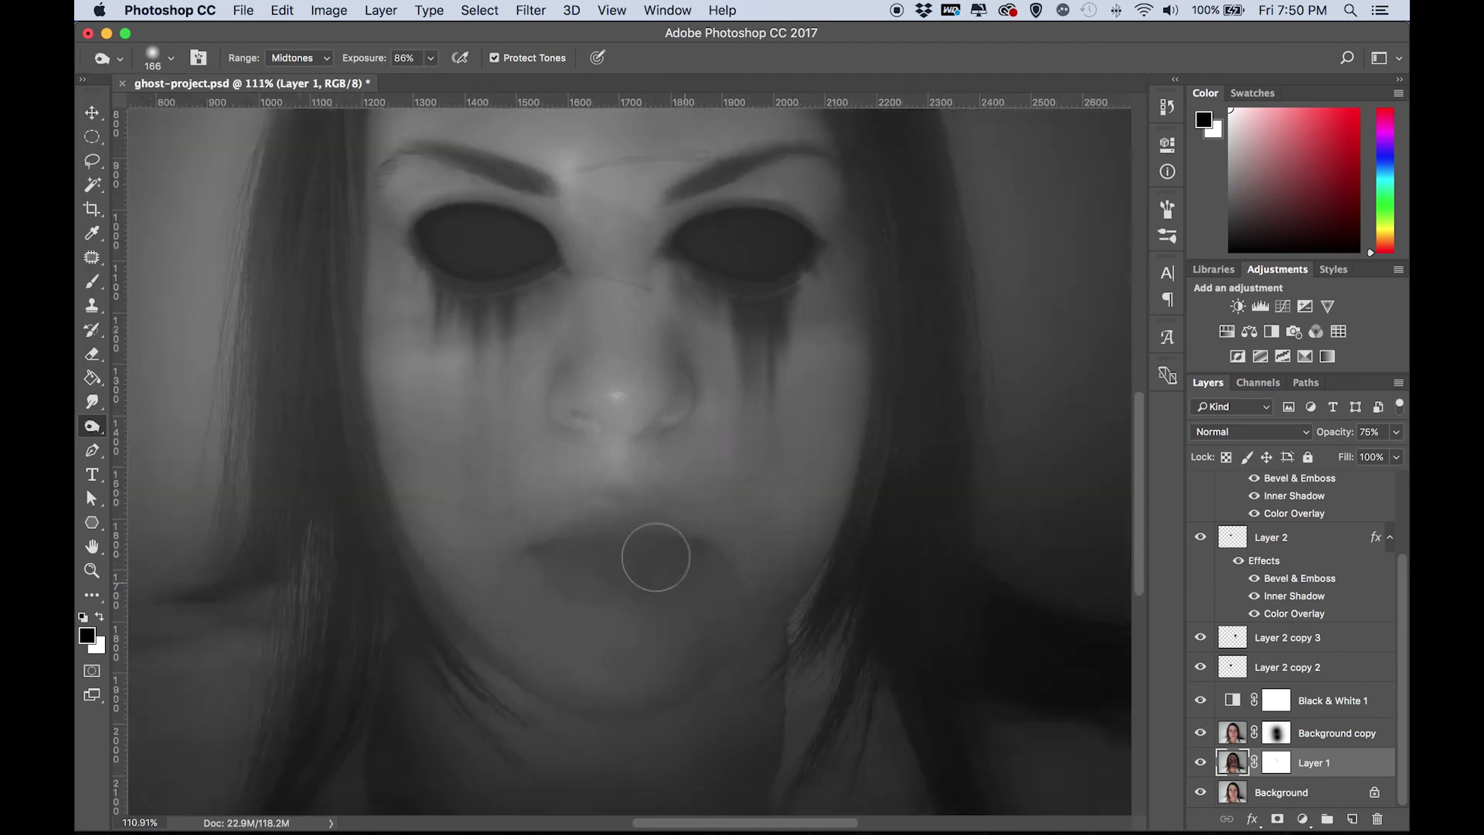
scroll(746, 658, down, 2)
scroll(653, 589, up, 5)
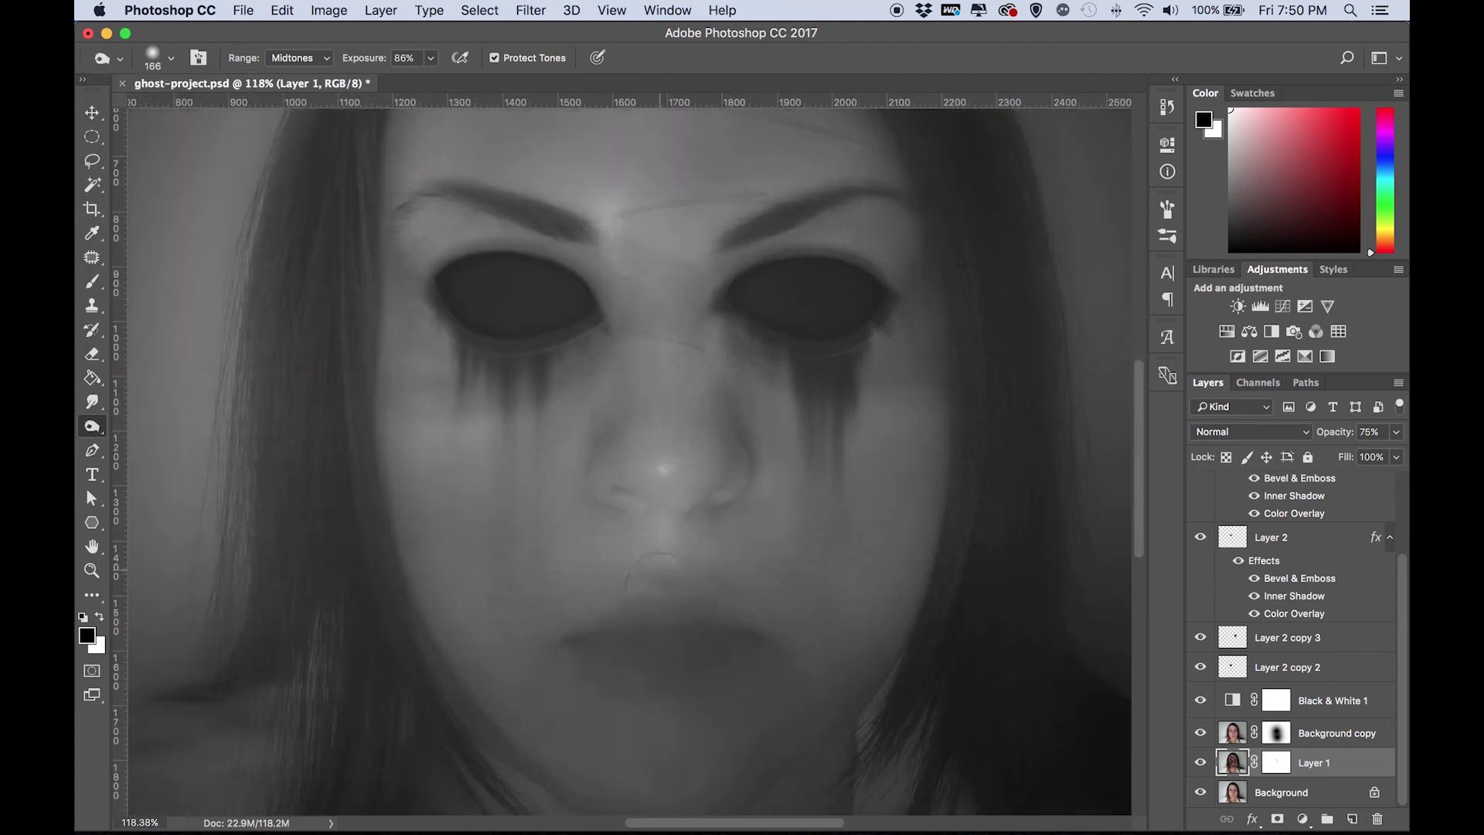
scroll(563, 440, down, 4)
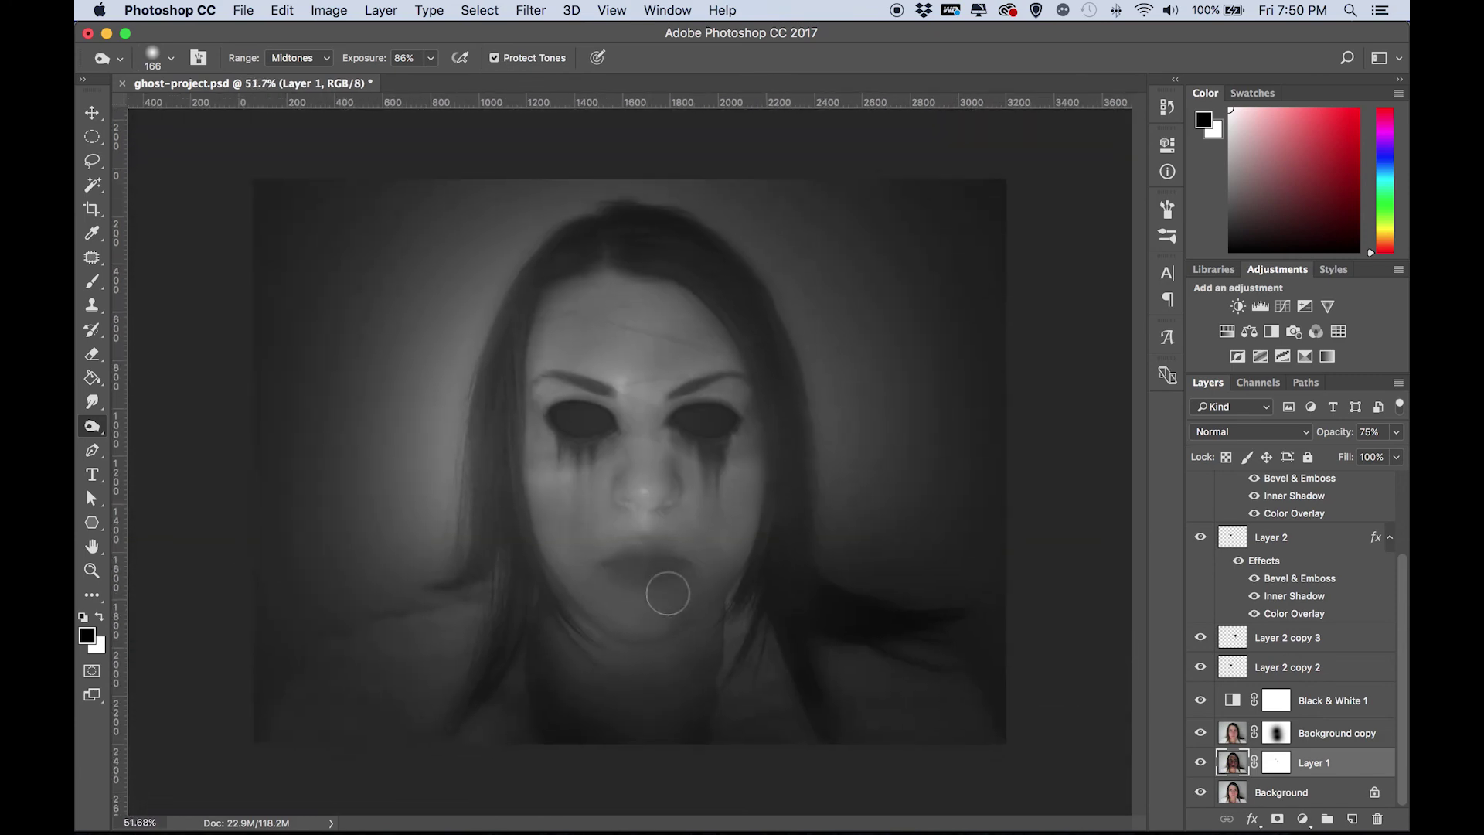
scroll(778, 735, up, 2)
scroll(765, 708, up, 1)
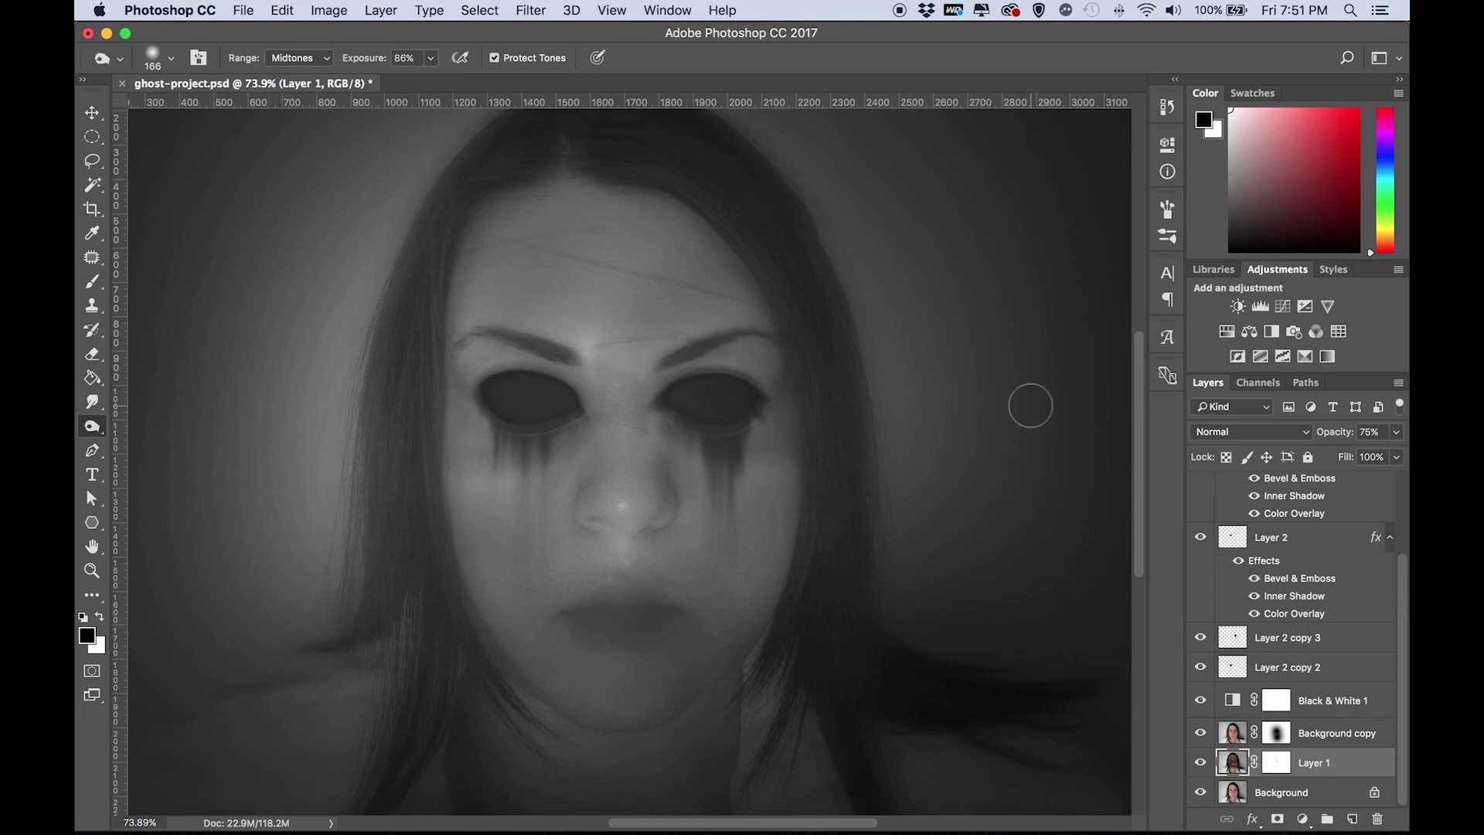
scroll(1030, 405, down, 1)
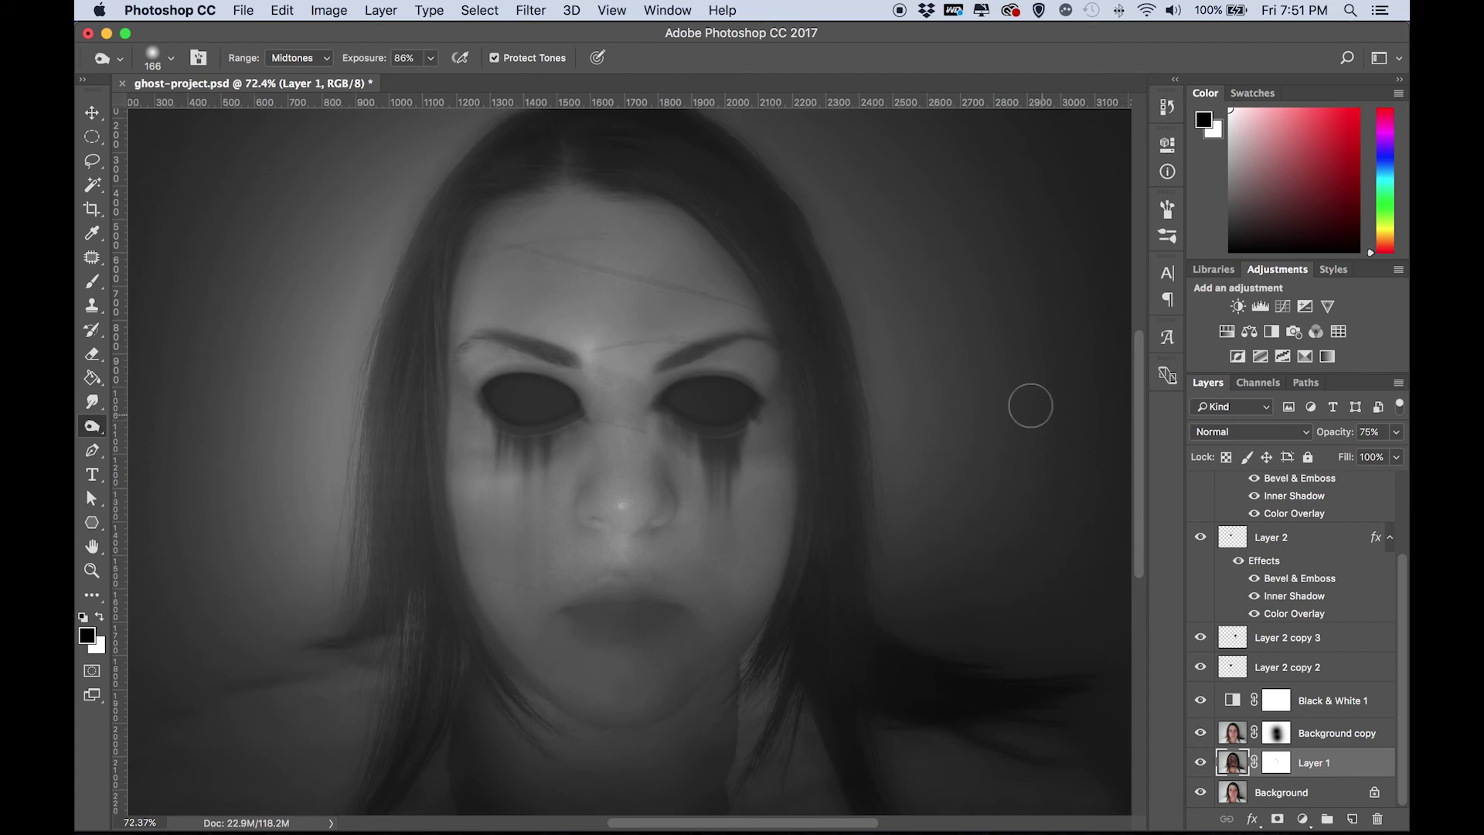
scroll(1030, 405, down, 3)
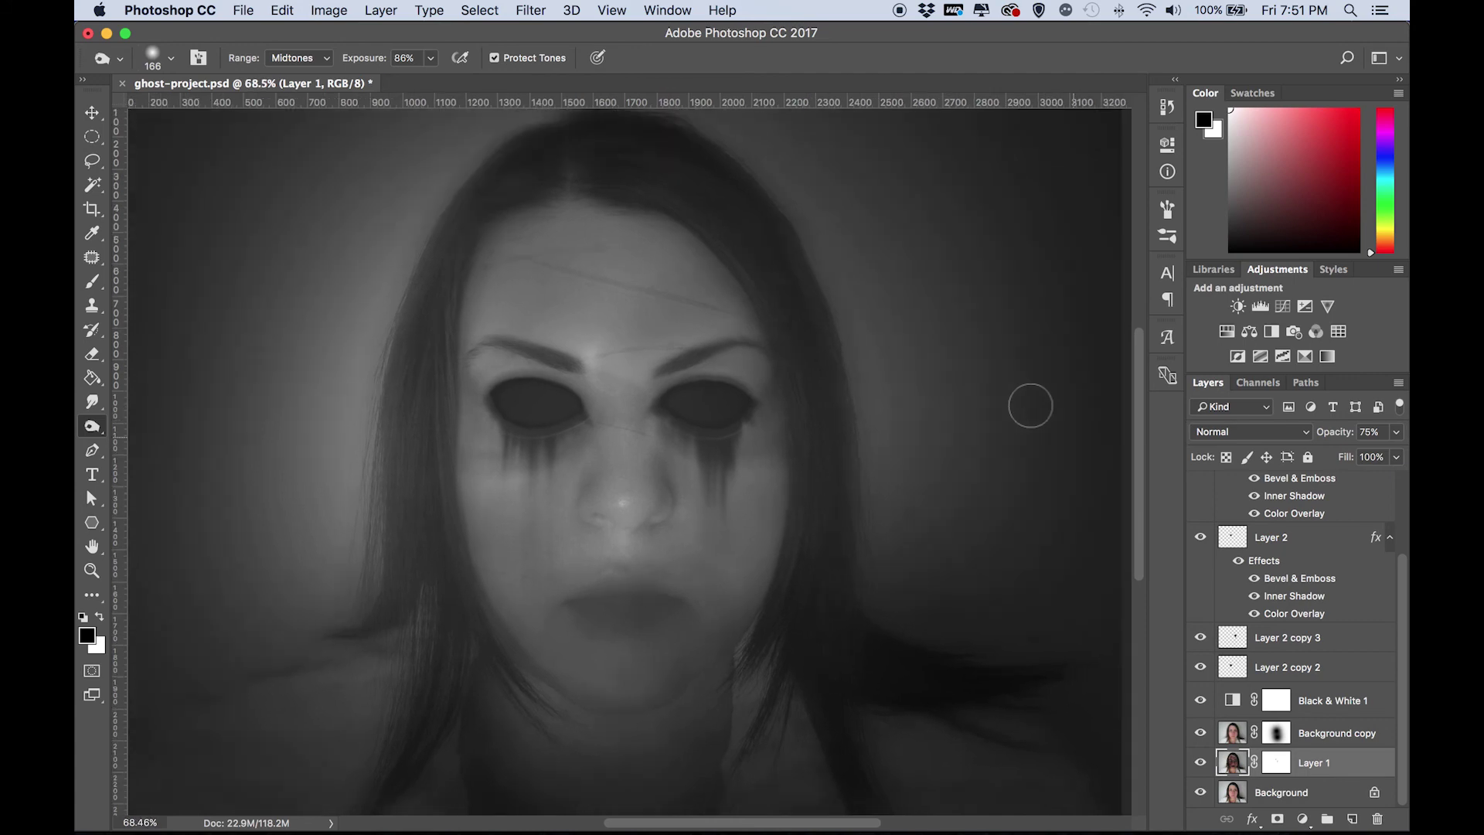
scroll(1030, 405, down, 1)
scroll(1030, 404, down, 4)
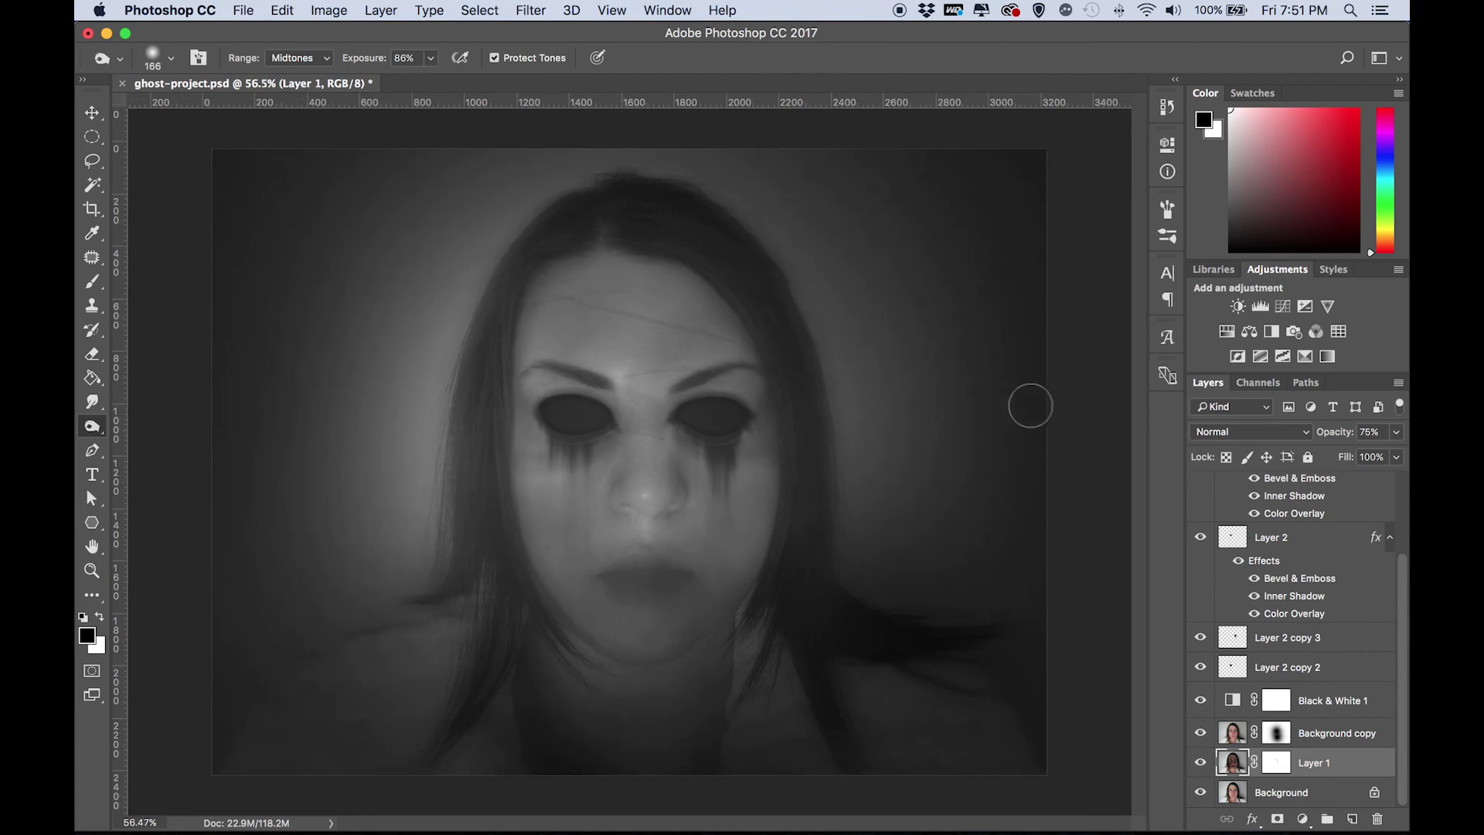
scroll(1030, 405, down, 1)
scroll(1030, 404, up, 1)
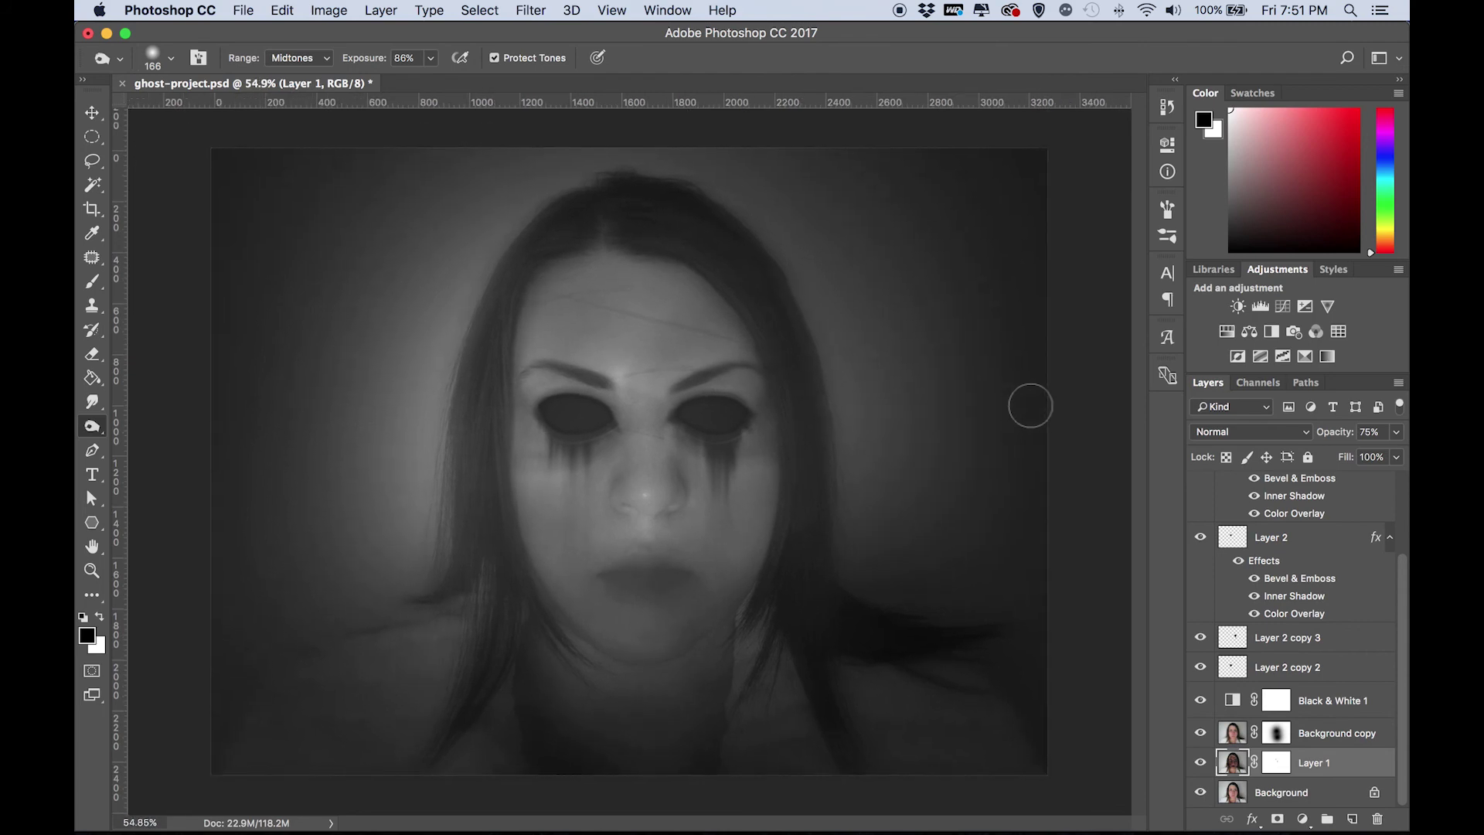
key(bracketleft)
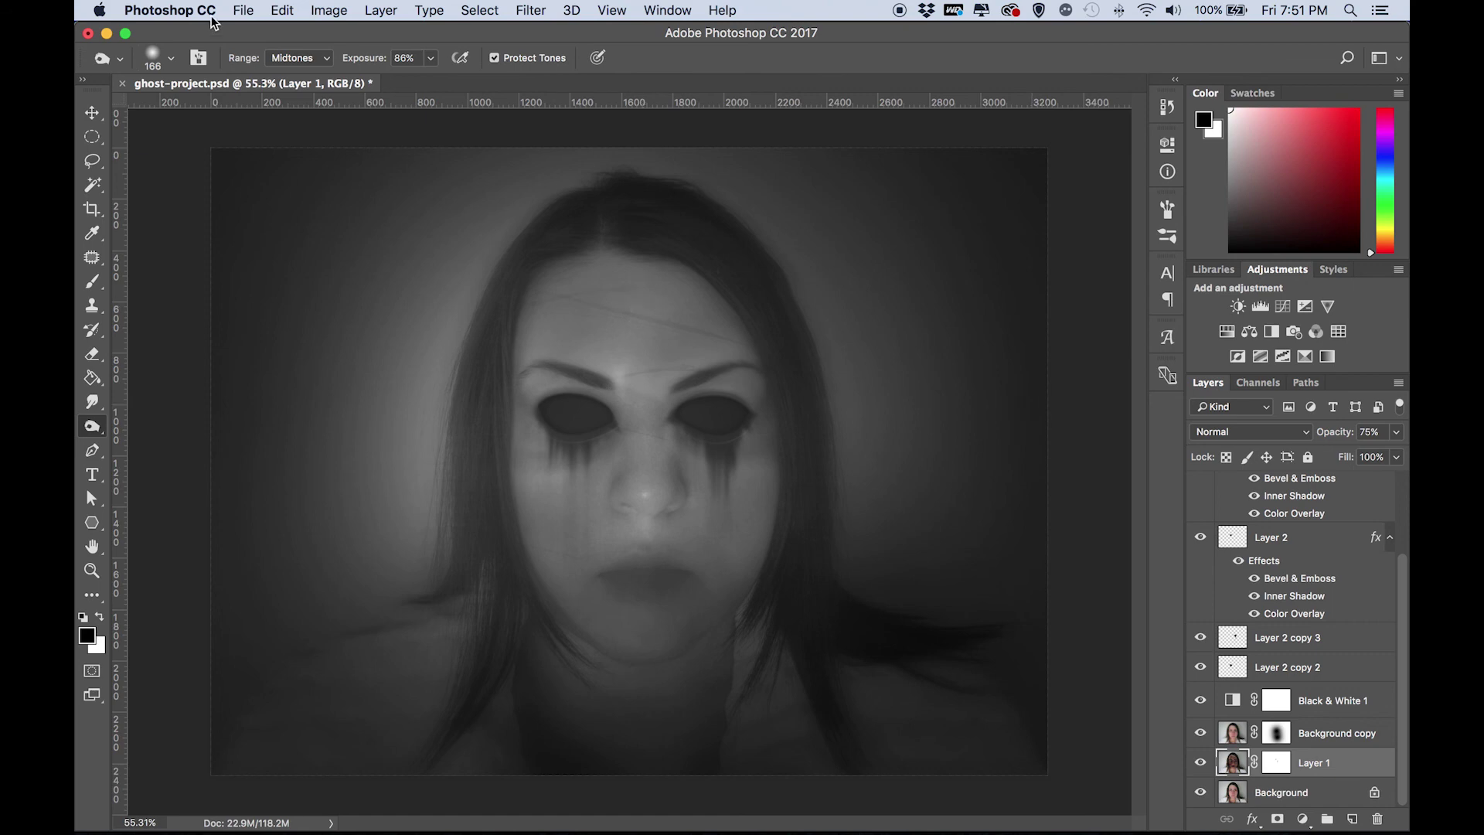
Step: Open Liquify and try a warp stroke on the face, then undo it
click(479, 10)
mouse_move(531, 10)
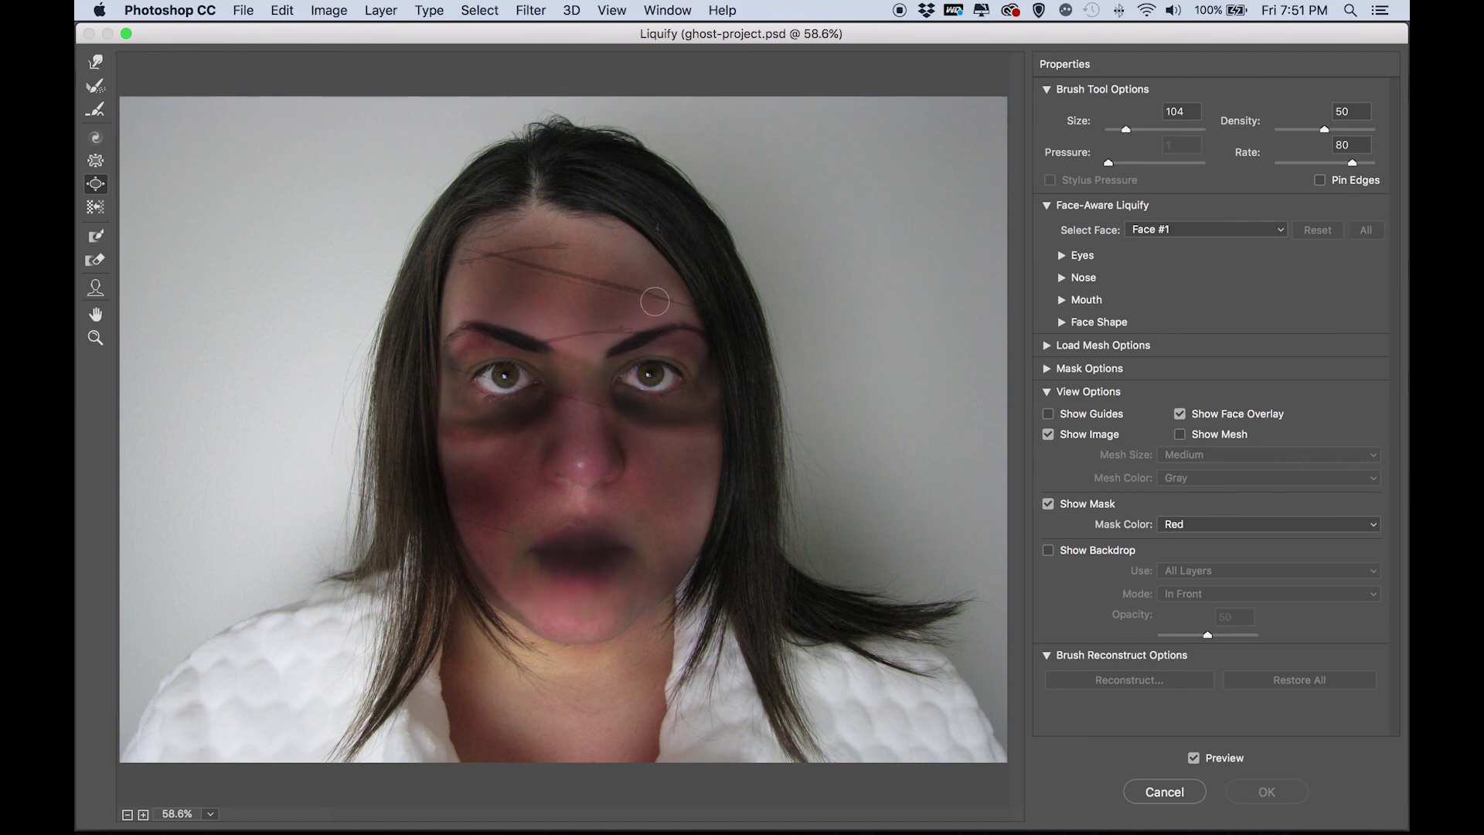
click(97, 162)
mouse_move(657, 311)
mouse_down()
mouse_move(603, 286)
mouse_move(625, 255)
mouse_move(687, 291)
mouse_up()
key(super+z)
Step: Push both eyebrows inward with the Forward Warp tool at size 235 and apply Liquify
click(94, 62)
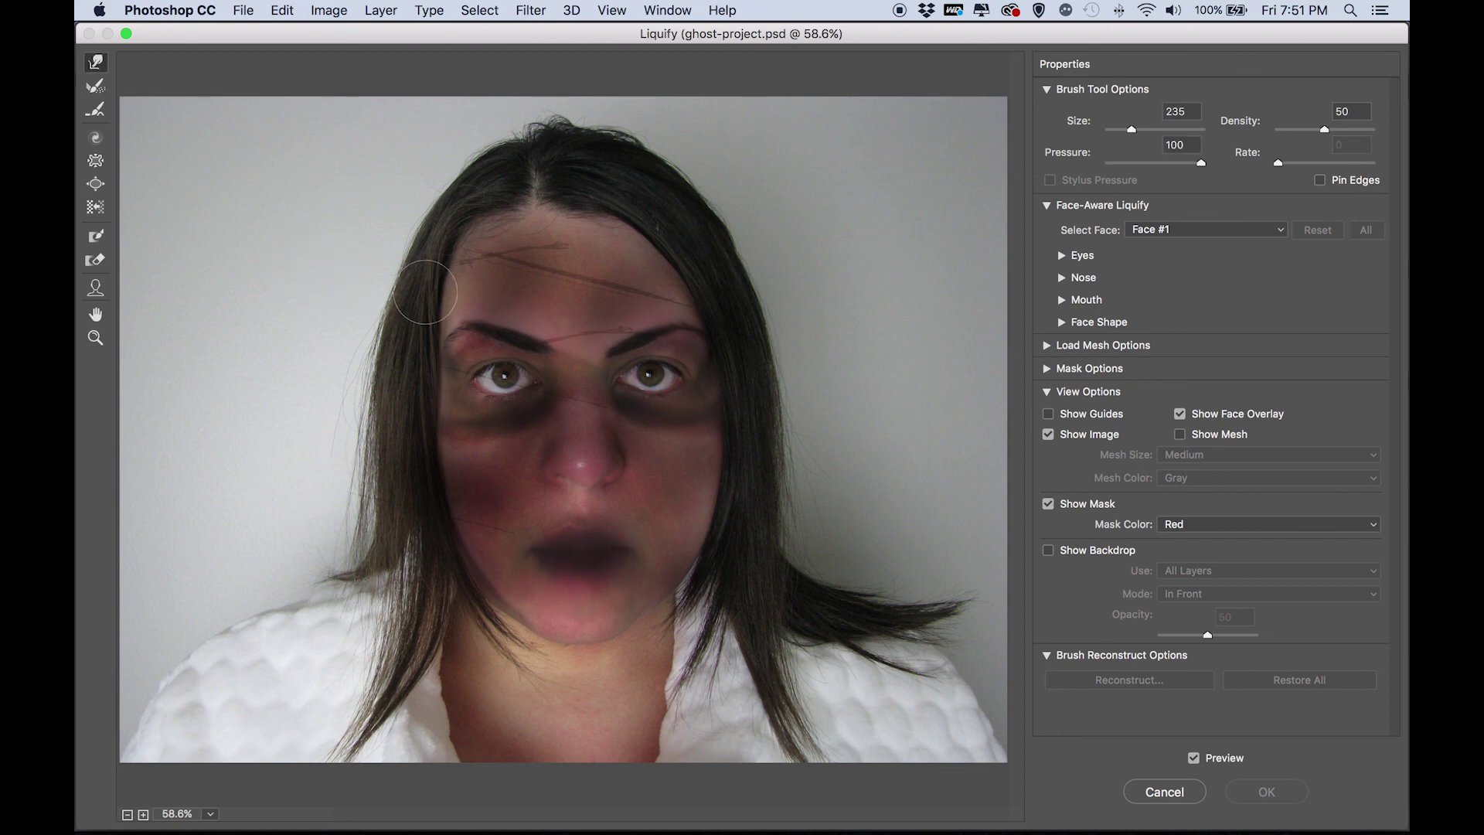
drag(480, 314, 473, 316)
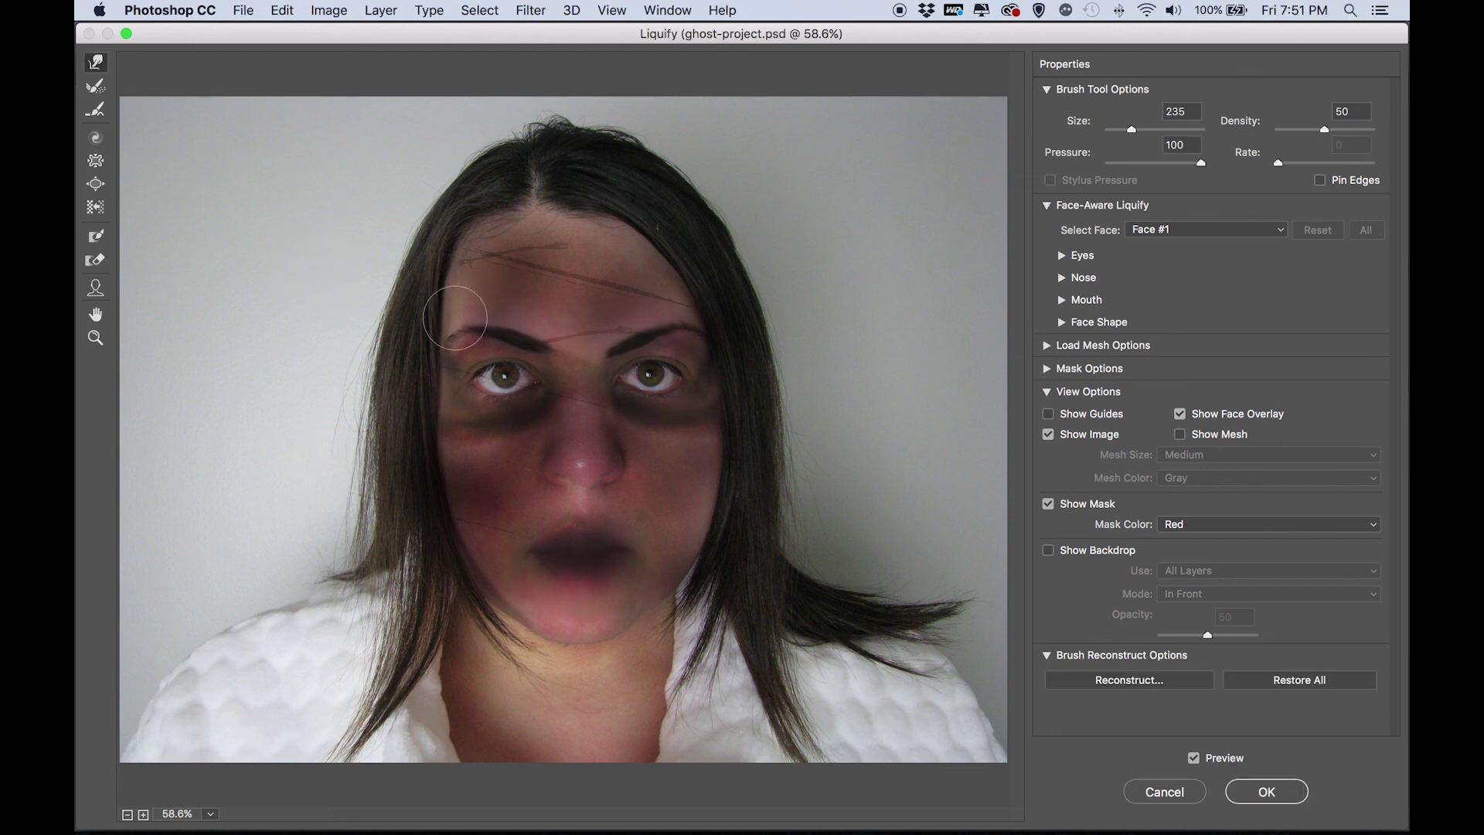
mouse_move(642, 322)
mouse_down()
mouse_move(657, 315)
mouse_move(622, 323)
mouse_up()
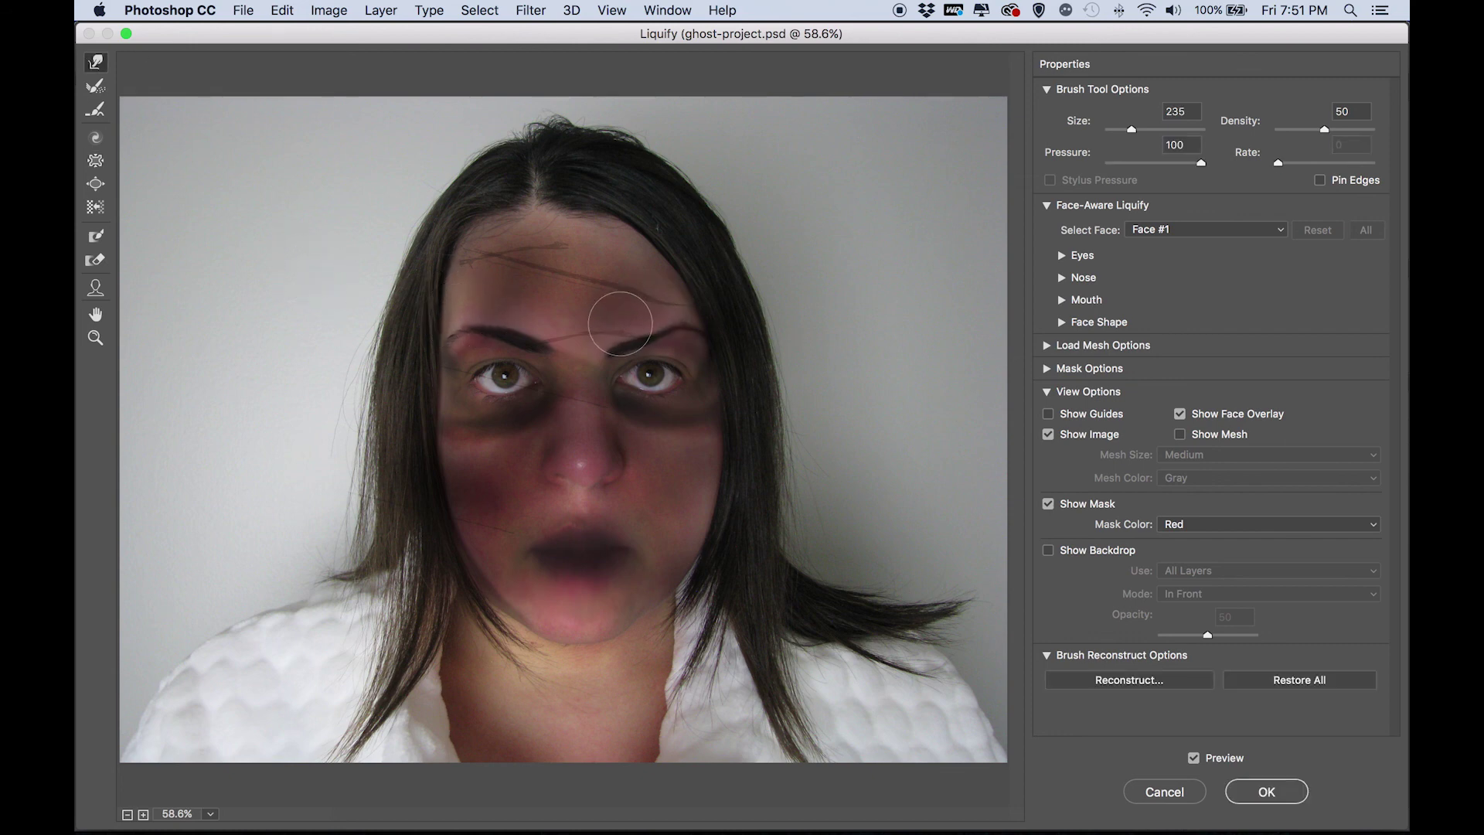
mouse_move(517, 322)
mouse_down()
mouse_move(504, 324)
mouse_move(542, 333)
mouse_up()
mouse_move(661, 323)
mouse_down()
mouse_move(643, 331)
mouse_move(652, 321)
mouse_up()
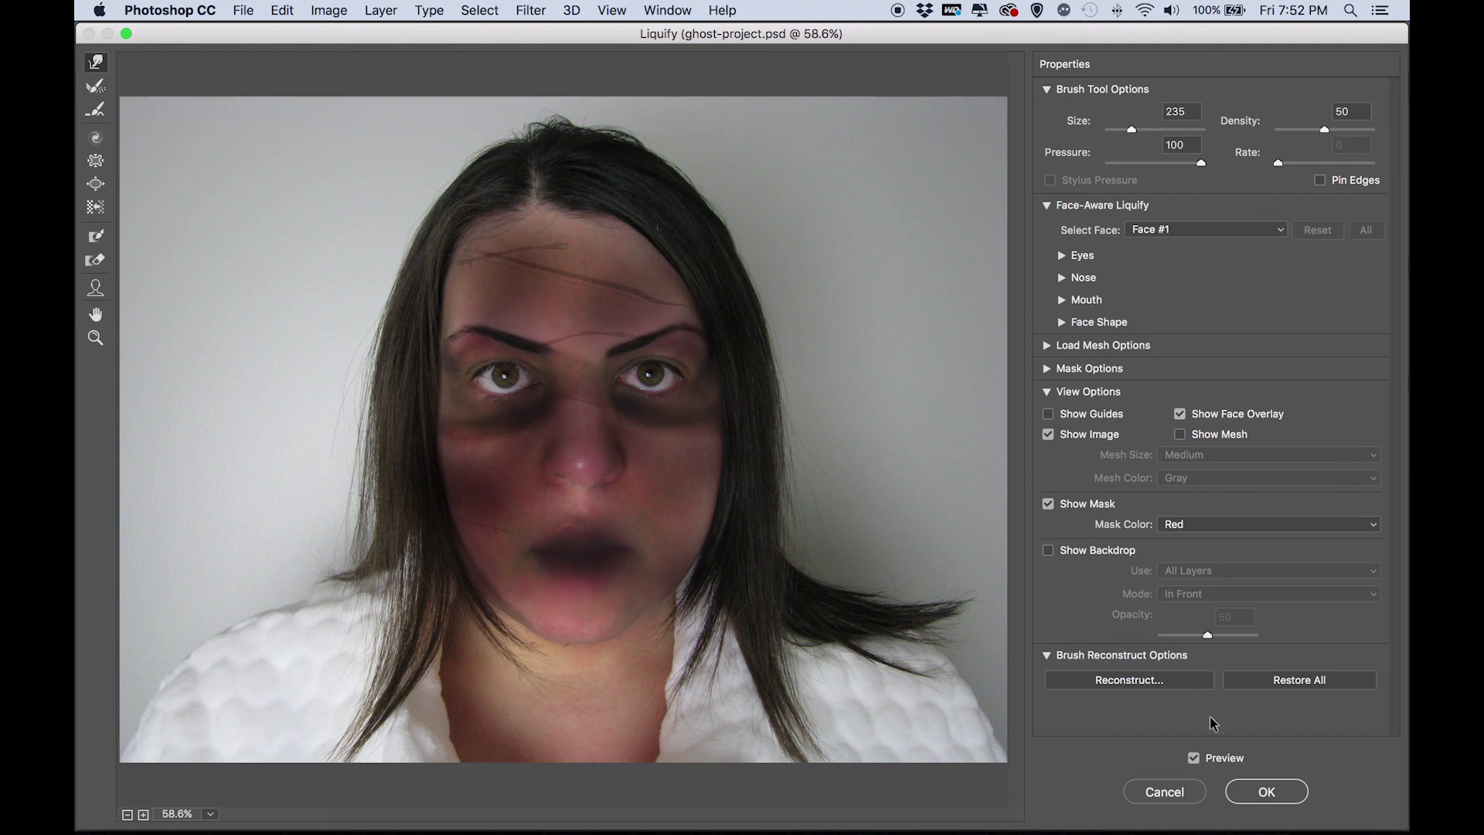
click(1286, 800)
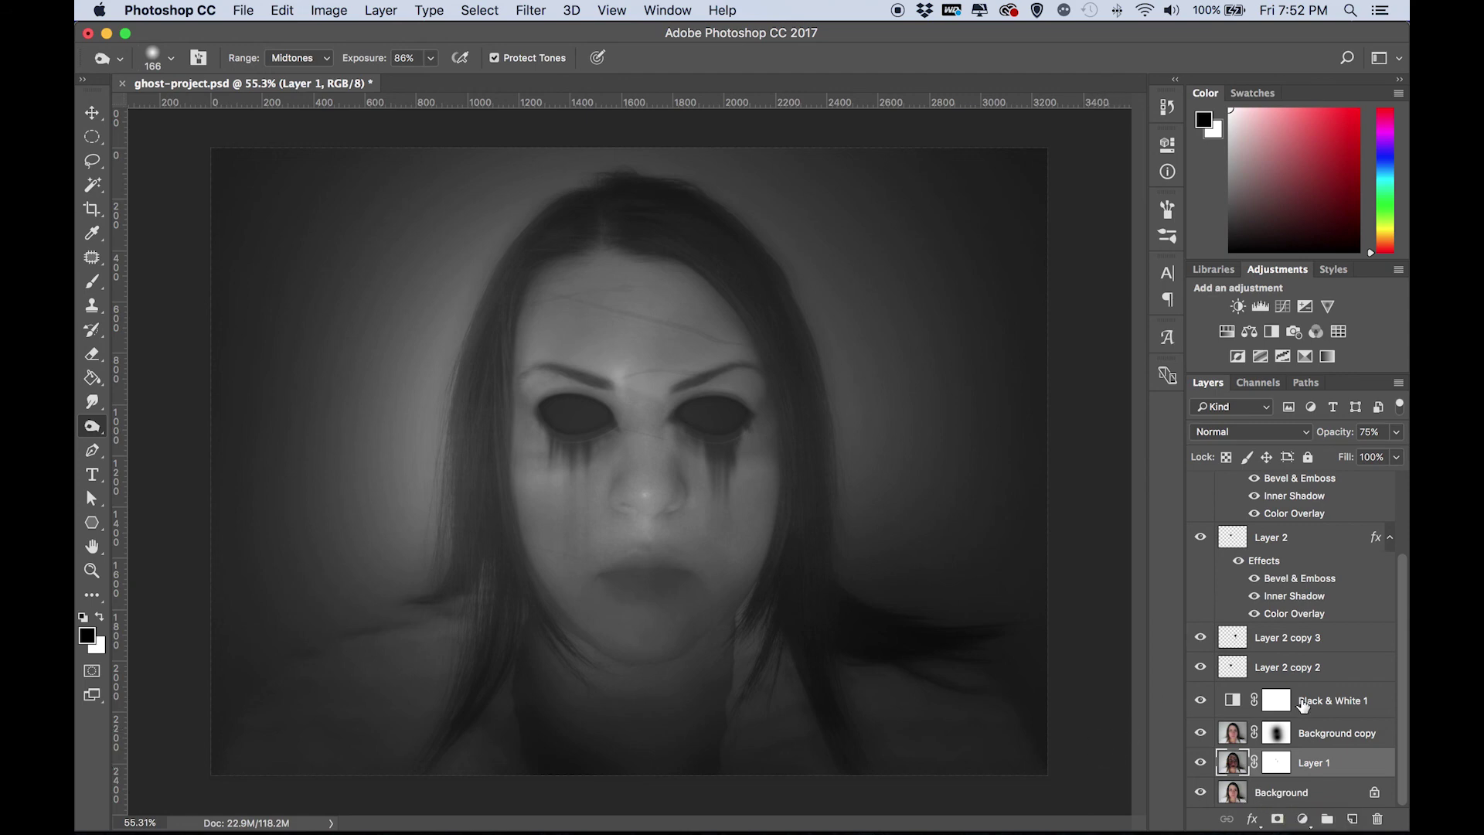
click(1200, 700)
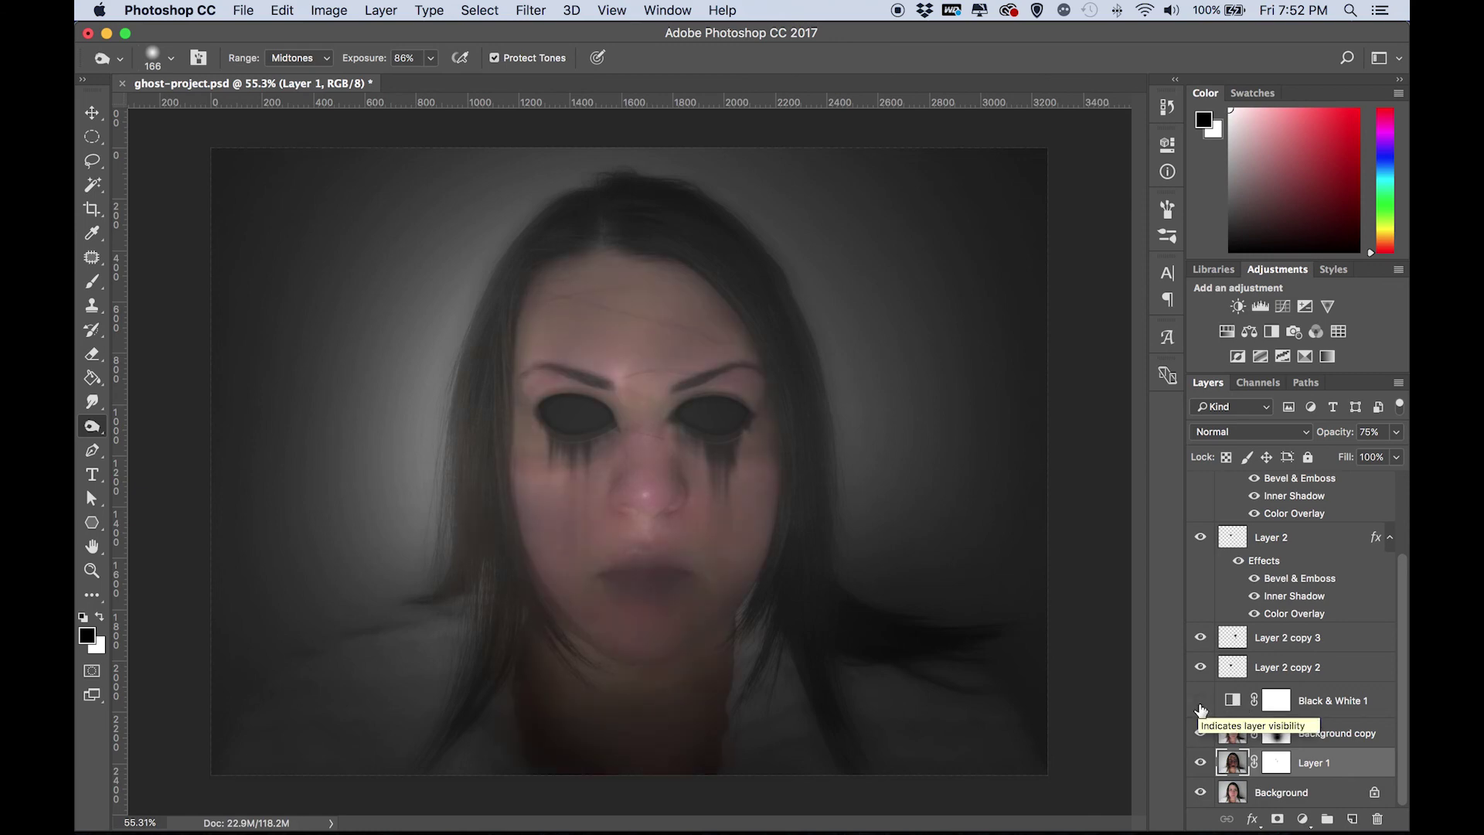
click(1200, 703)
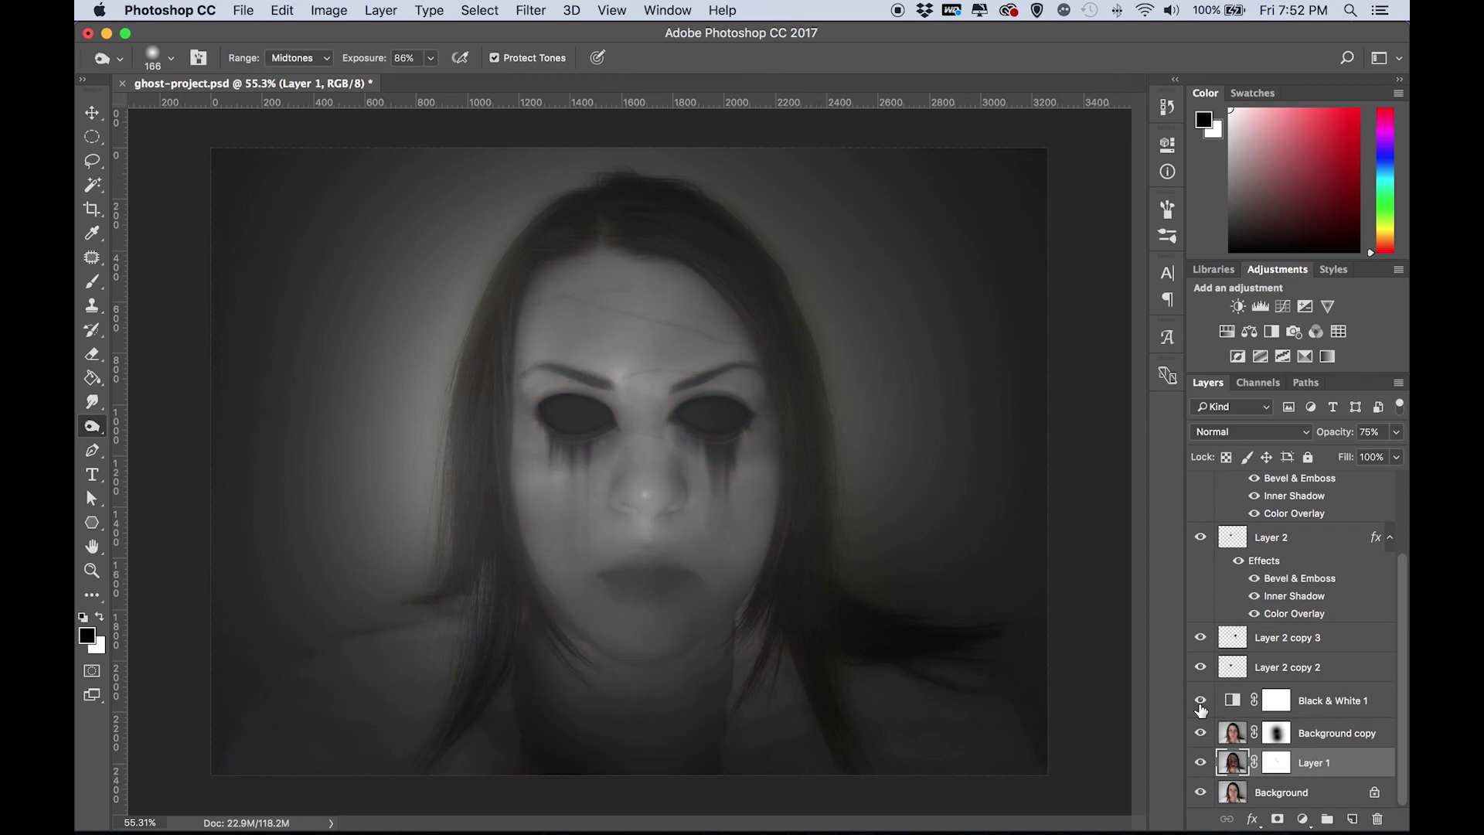
click(1200, 706)
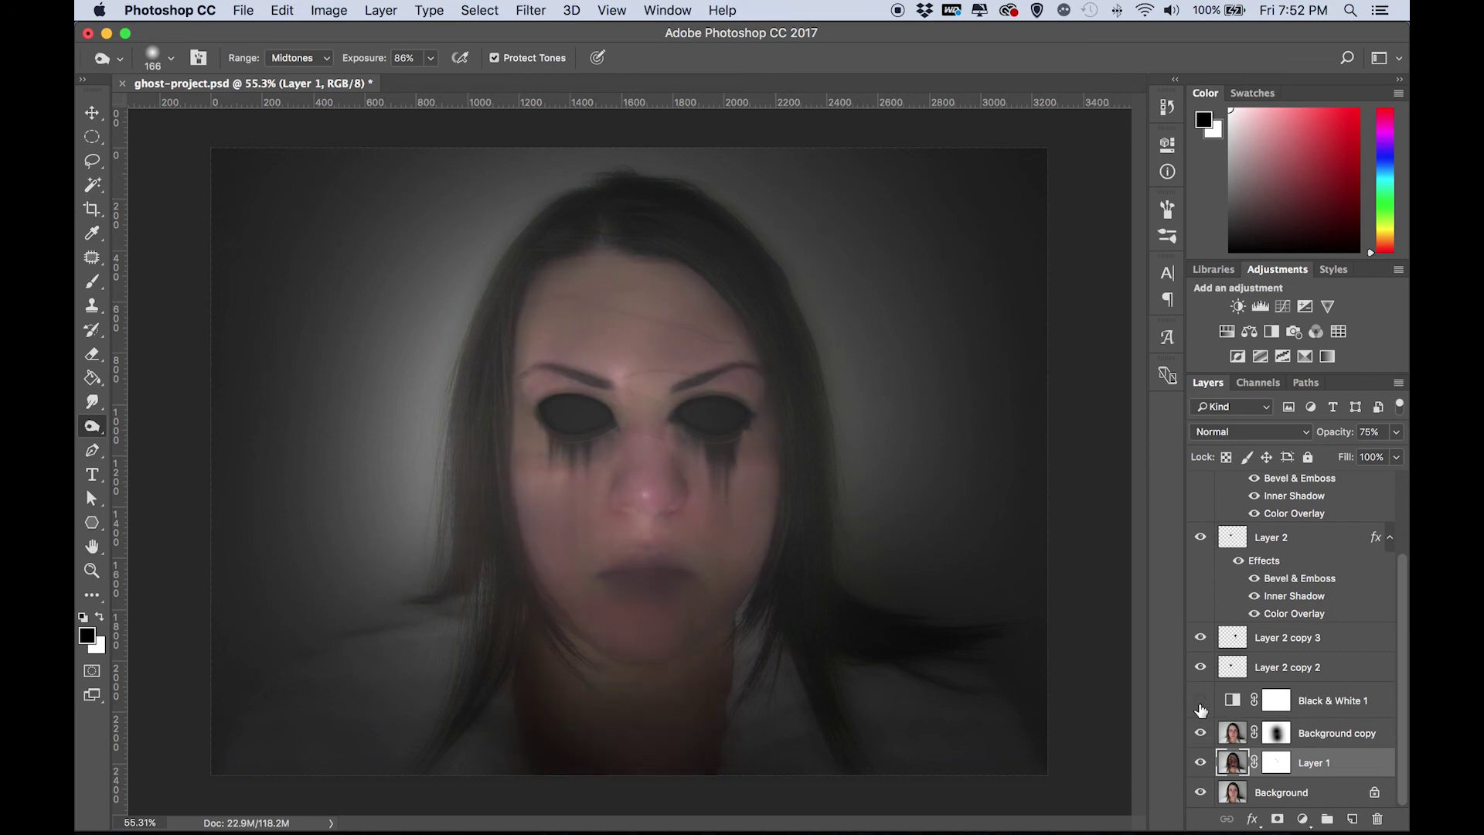
click(1200, 706)
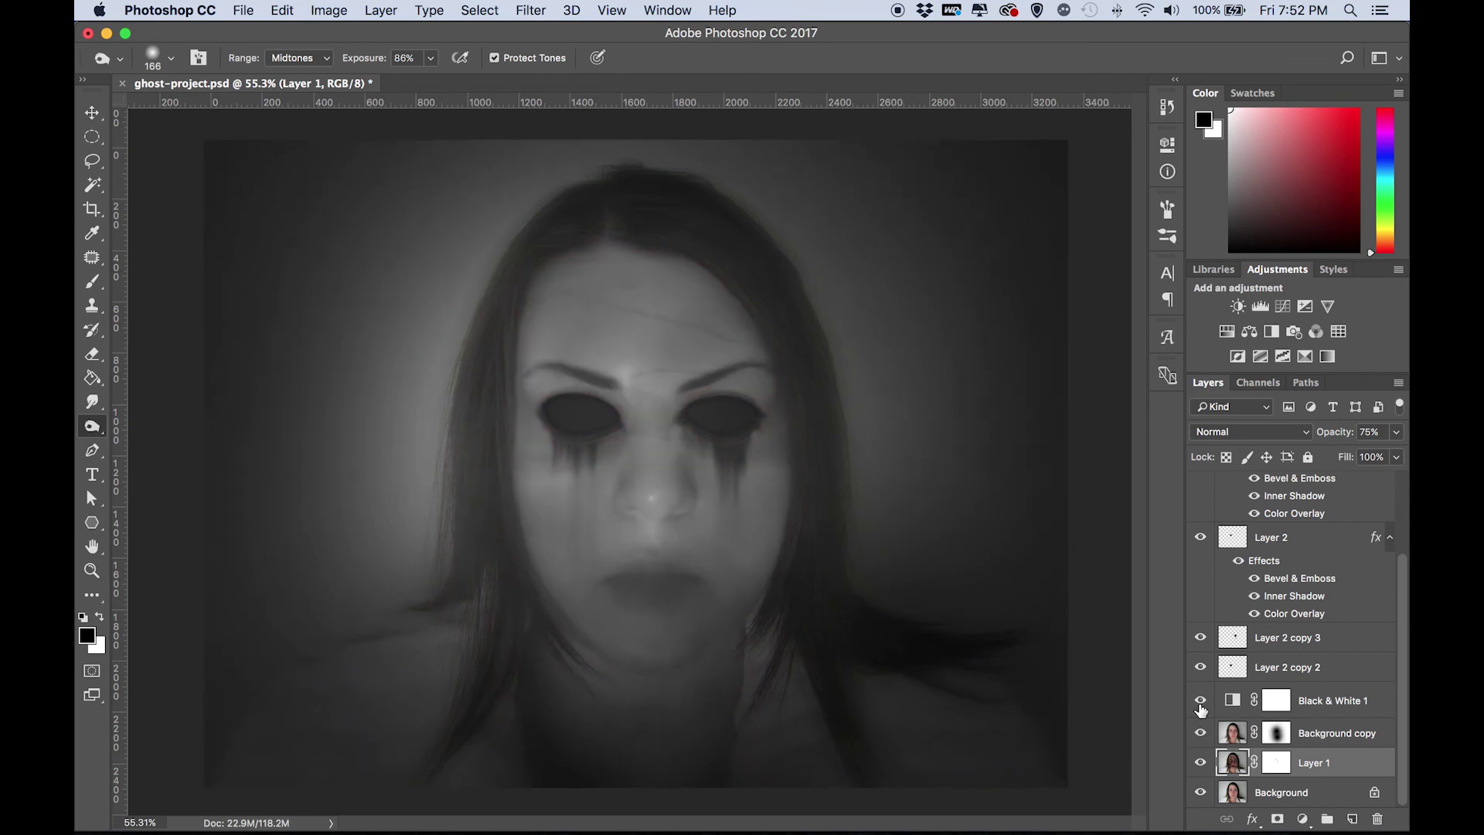